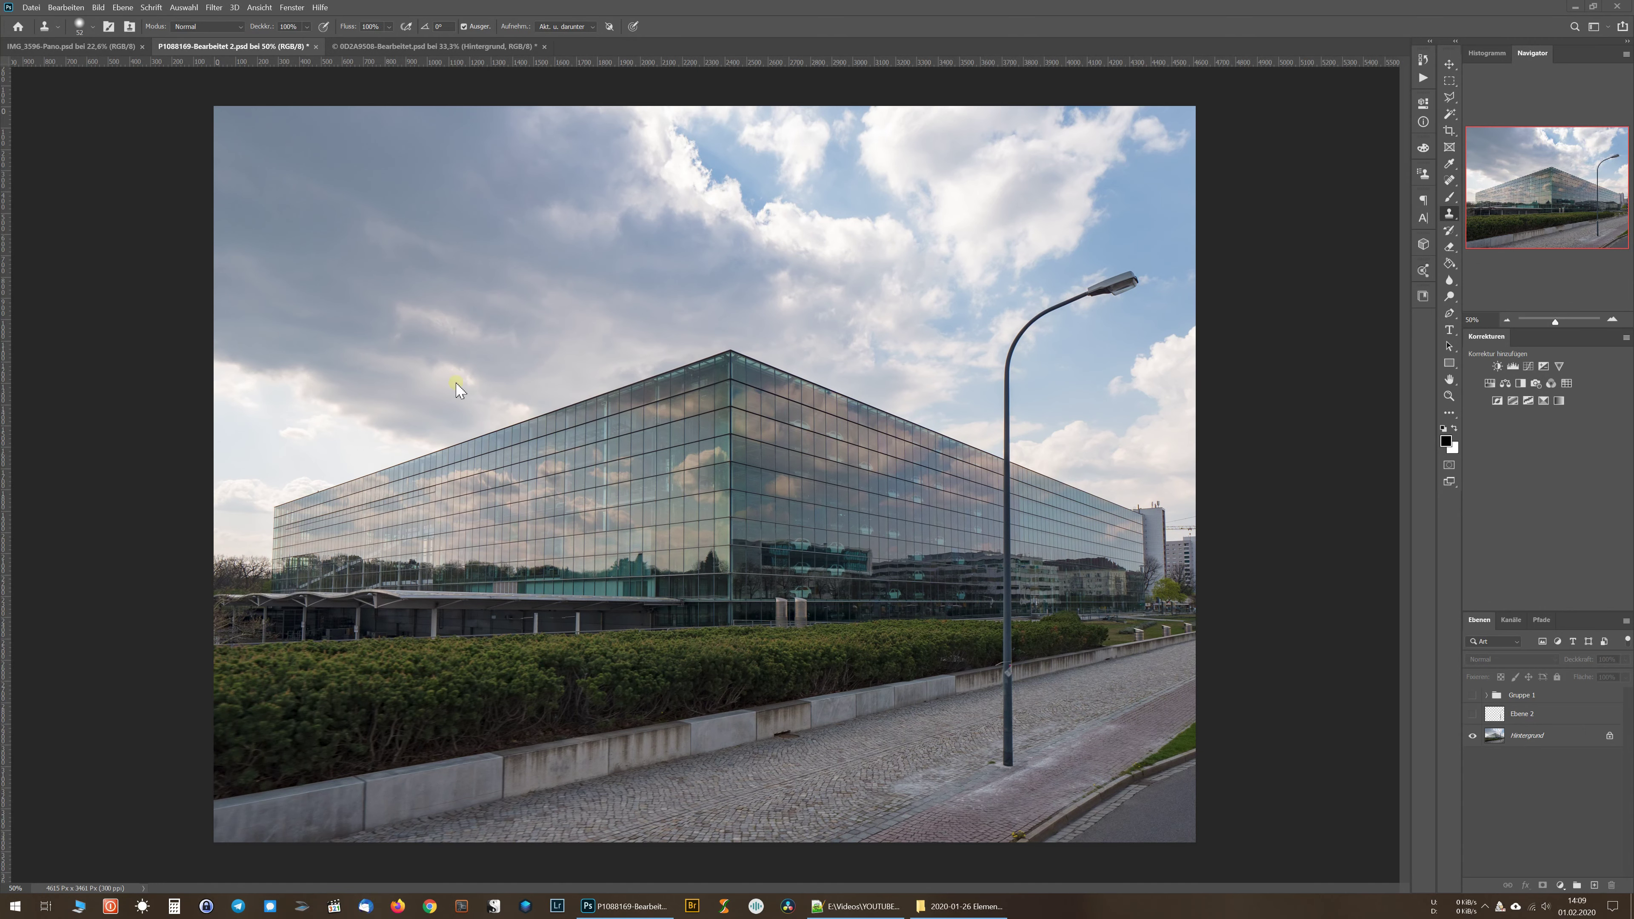
Return to the glass building photo and view the building's right side at 100%
{"action": "left_click", "coordinate": [63, 47]}
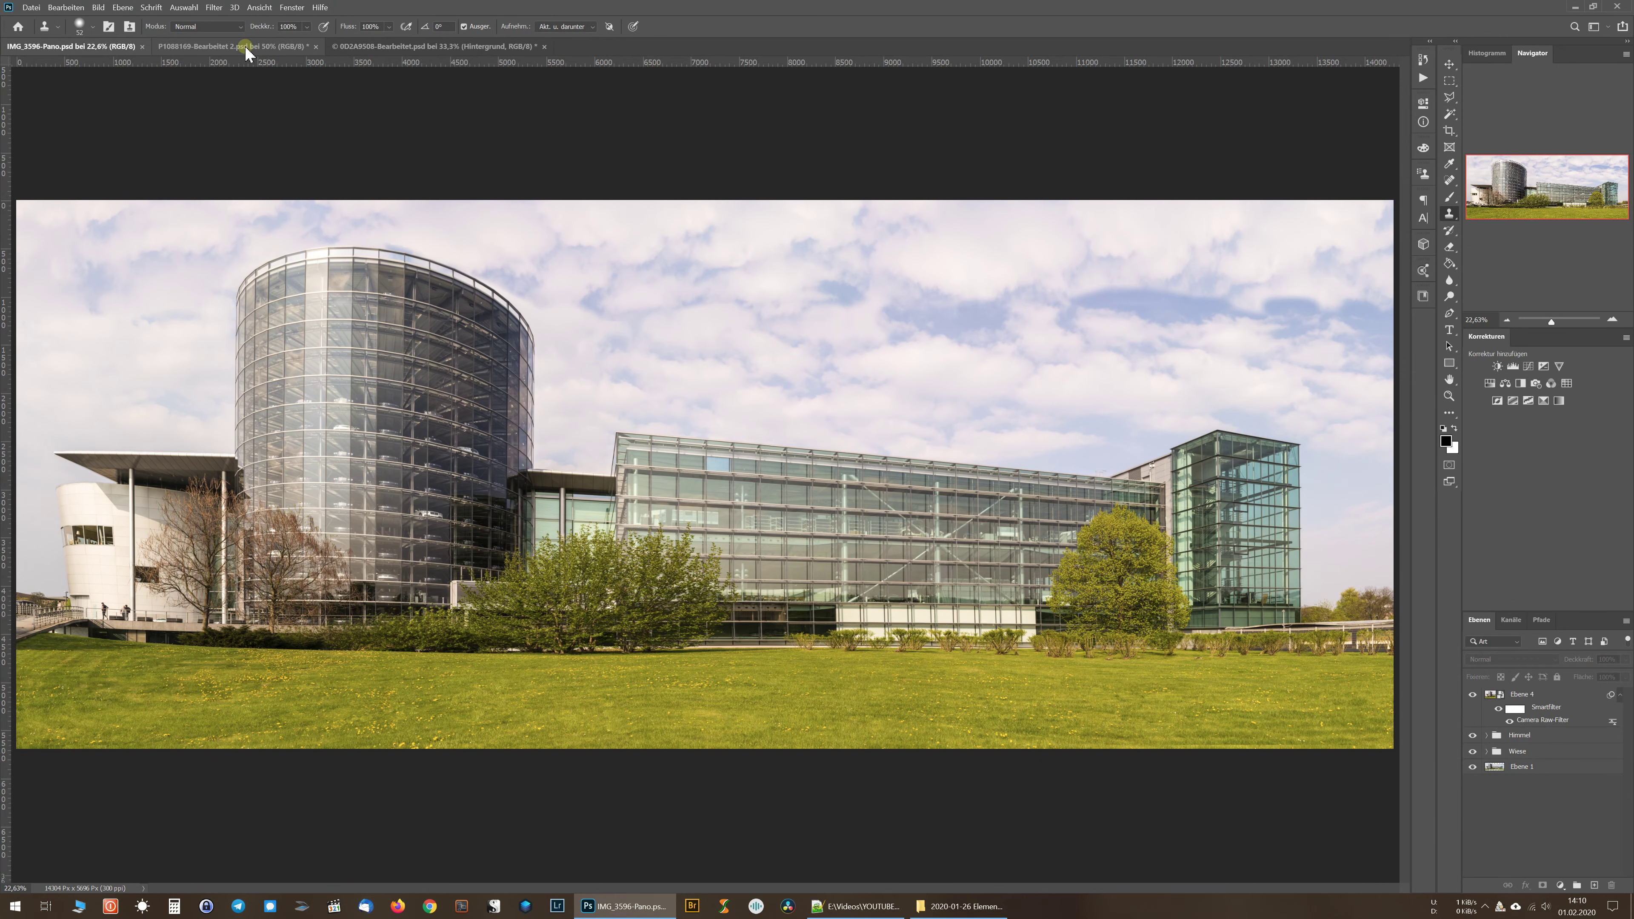
{"action": "left_click", "coordinate": [245, 45]}
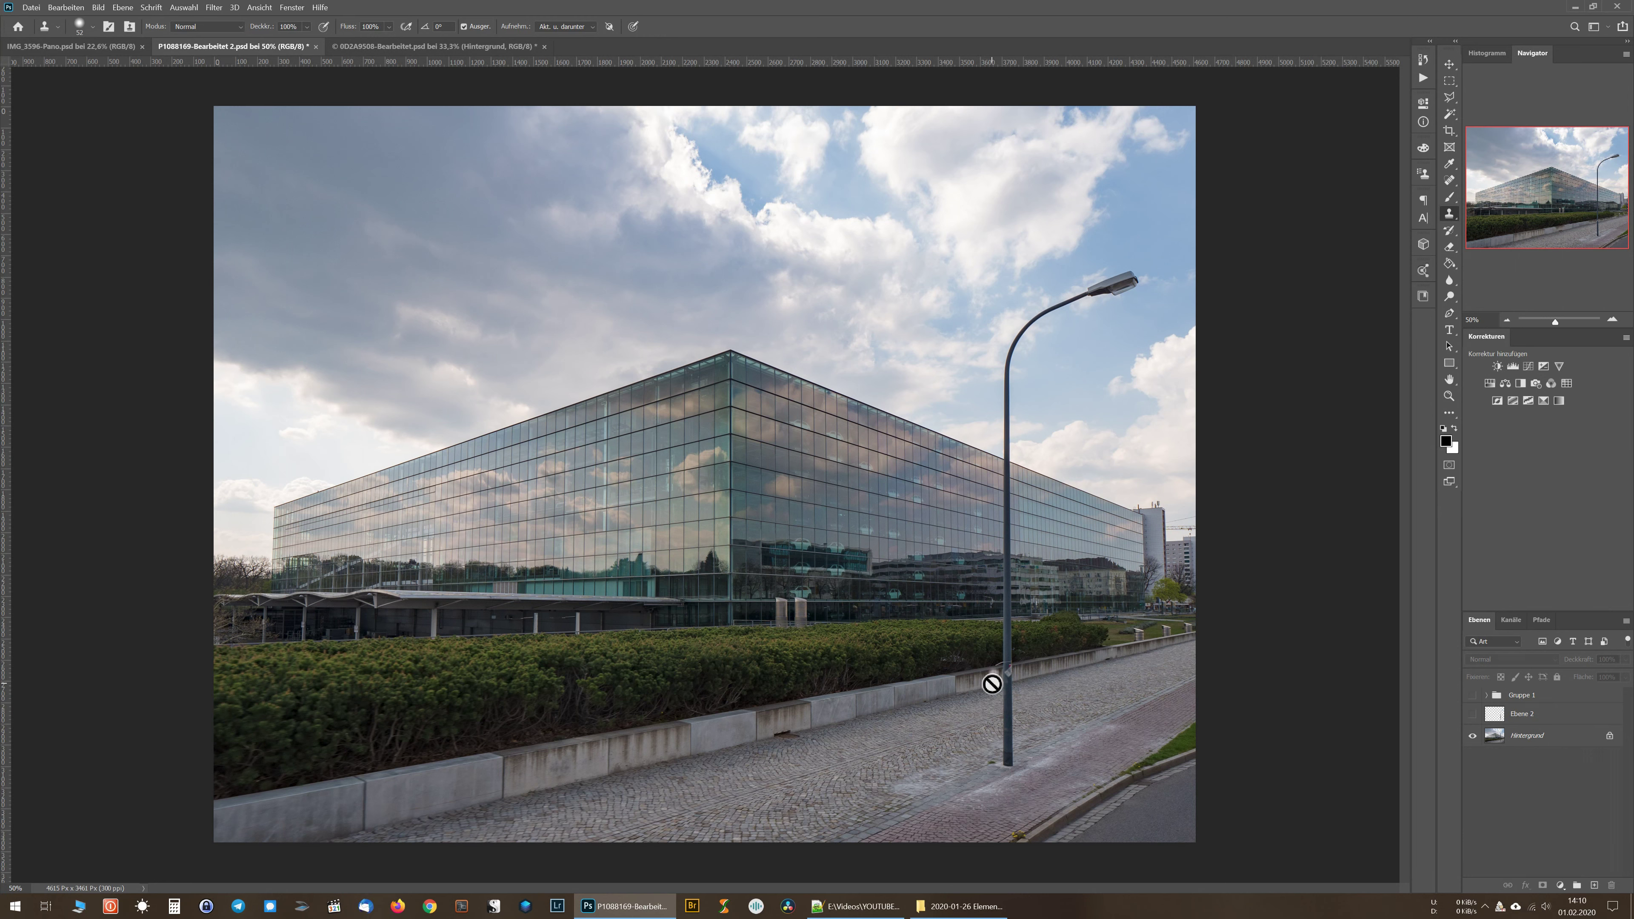
{"action": "left_click", "coordinate": [1450, 63]}
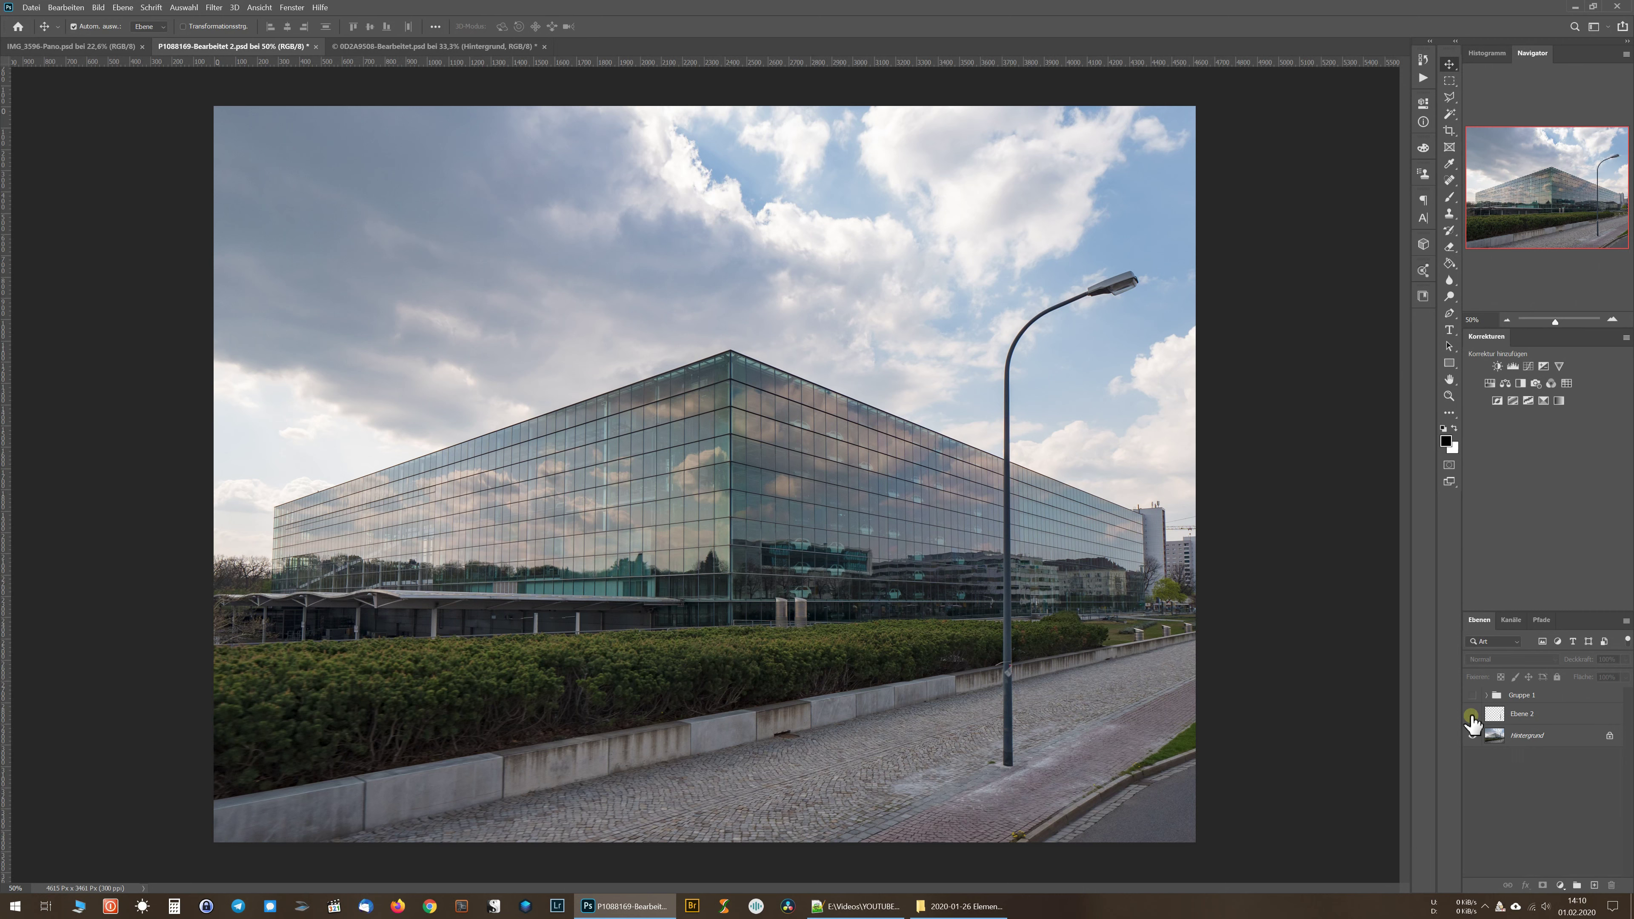
{"action": "left_click", "coordinate": [1472, 716]}
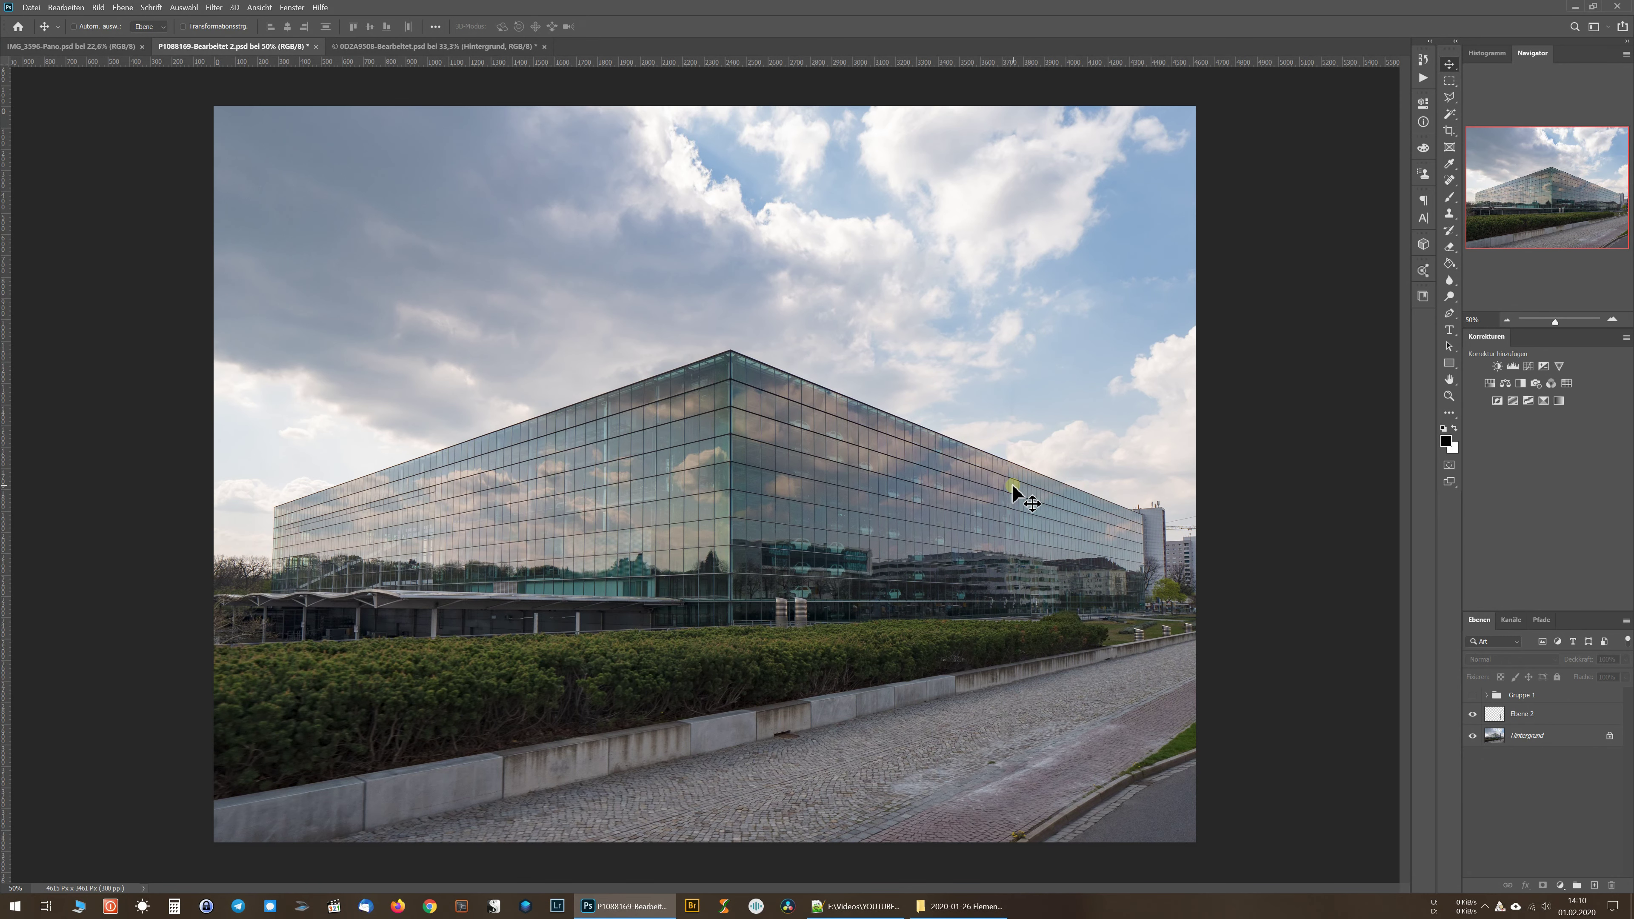
{"action": "key", "text": "ctrl+1"}
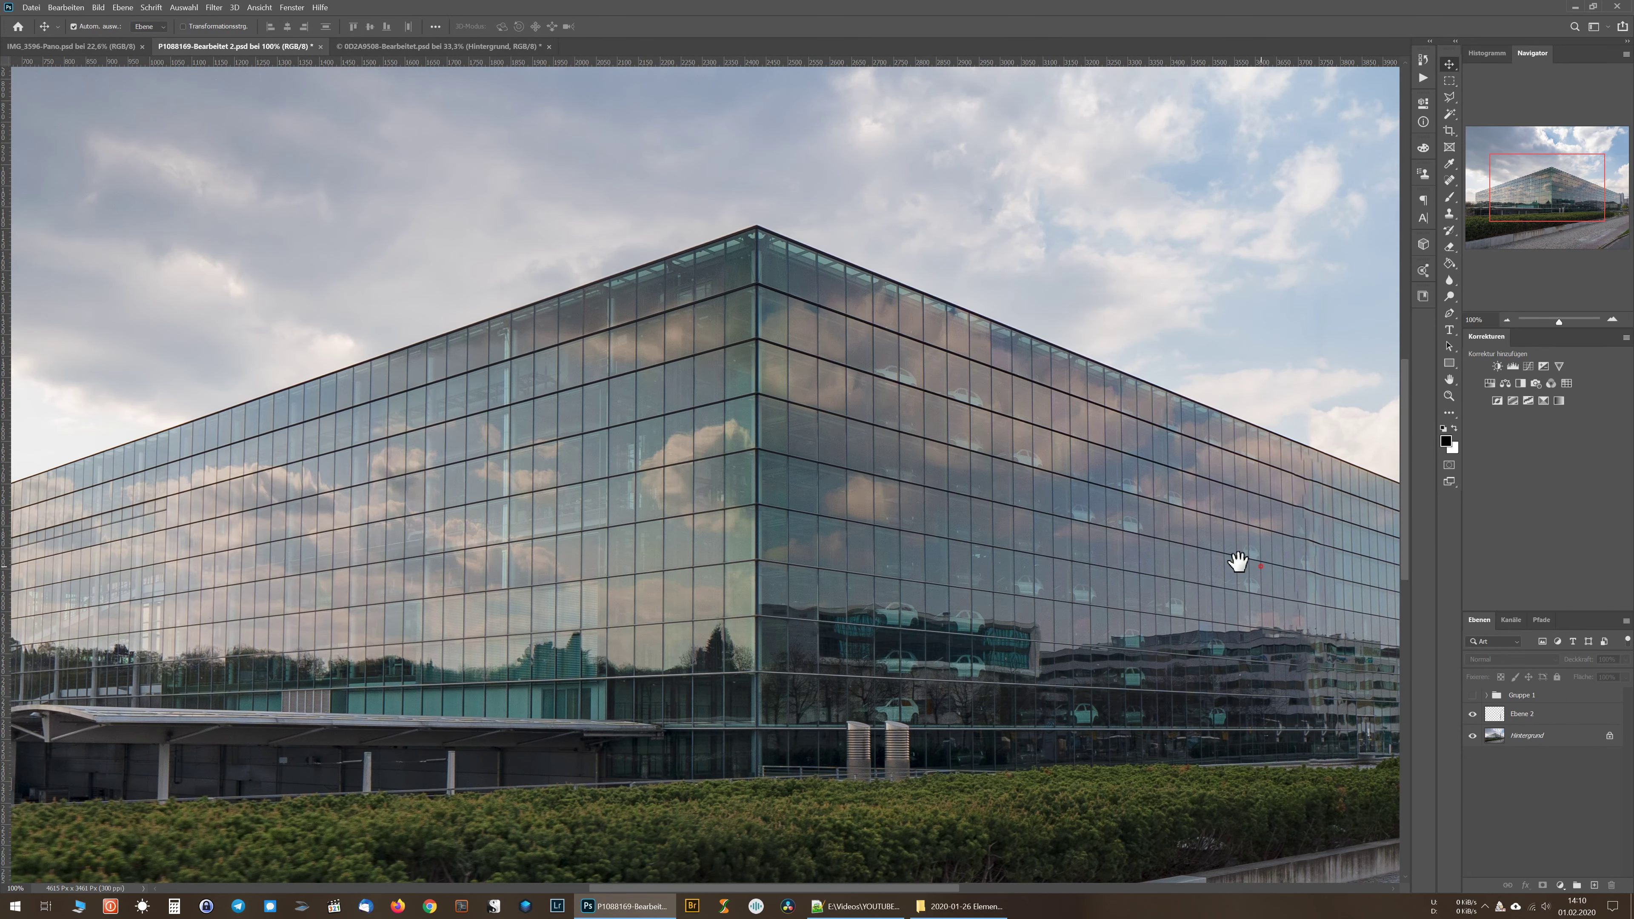
{"action": "left_click_drag", "start_coordinate": [1238, 561], "coordinate": [759, 500]}
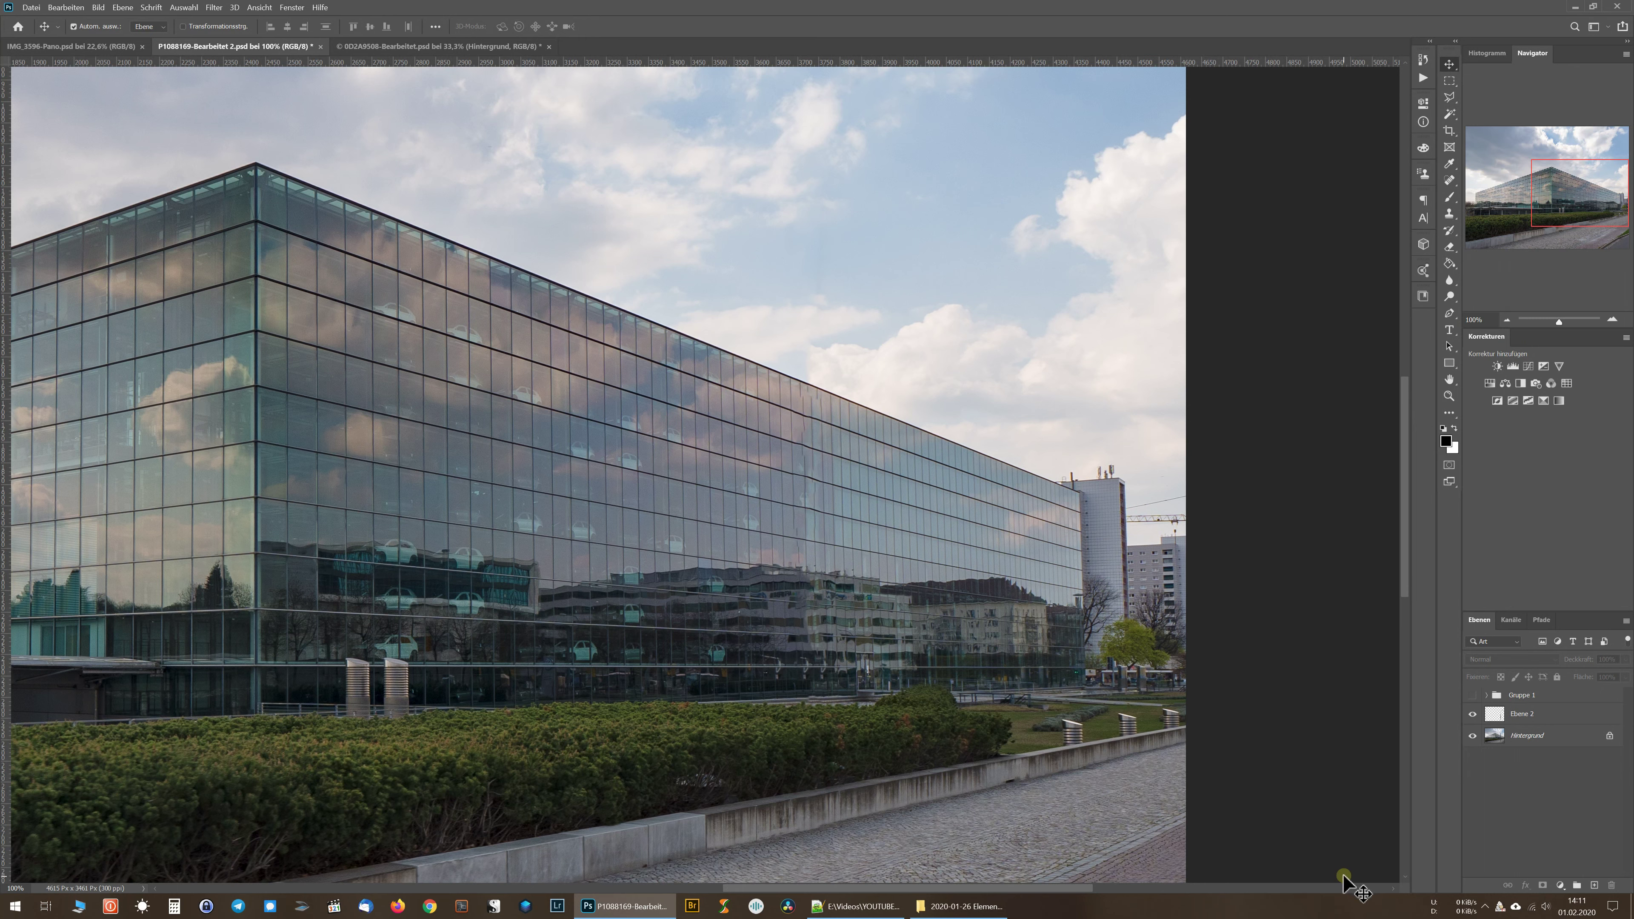
Hide the Ebene 2 and Gruppe 1 retouches to reveal the original lamp, and select Hintergrund
{"action": "left_click", "coordinate": [1473, 714]}
{"action": "left_click", "coordinate": [1472, 713]}
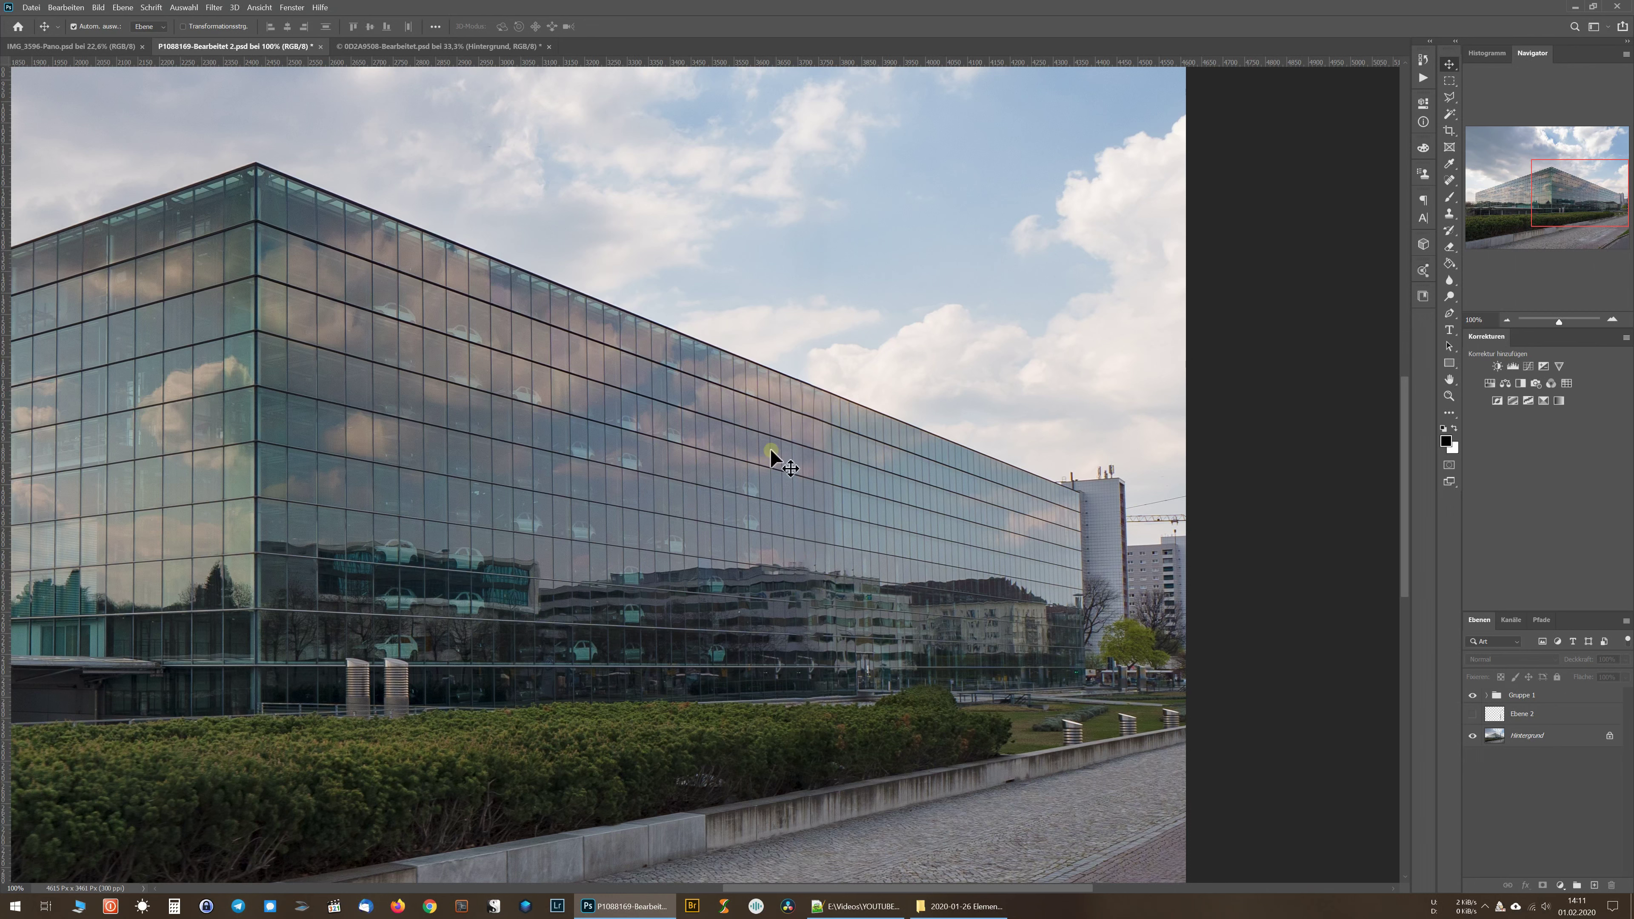
{"action": "left_click", "coordinate": [1473, 696]}
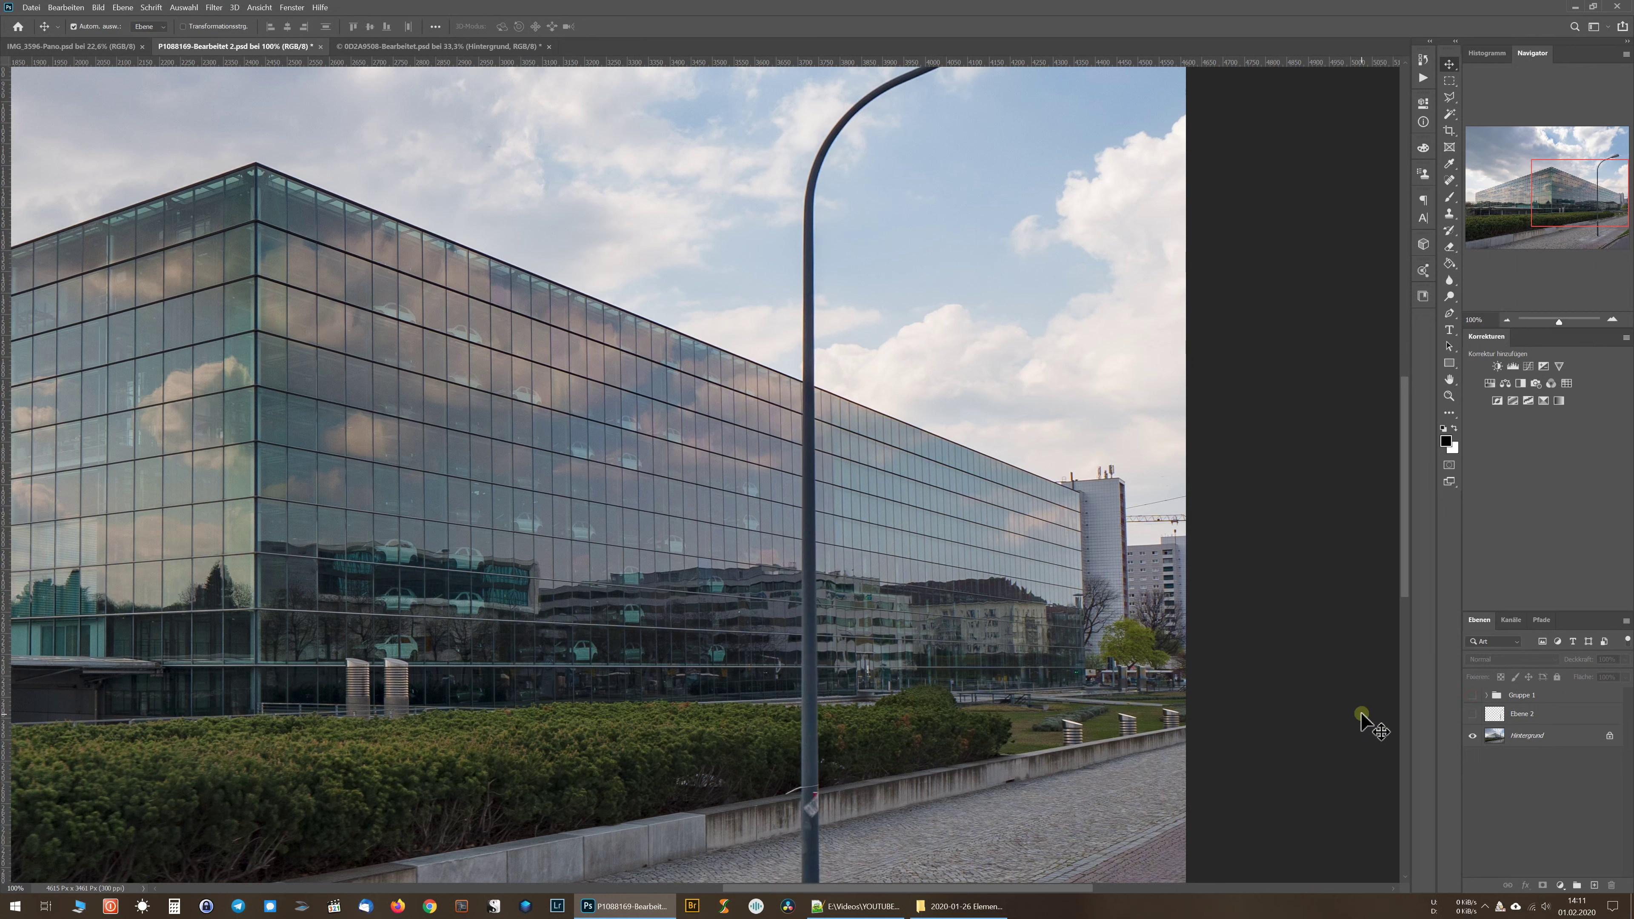
{"action": "left_click", "coordinate": [1495, 737]}
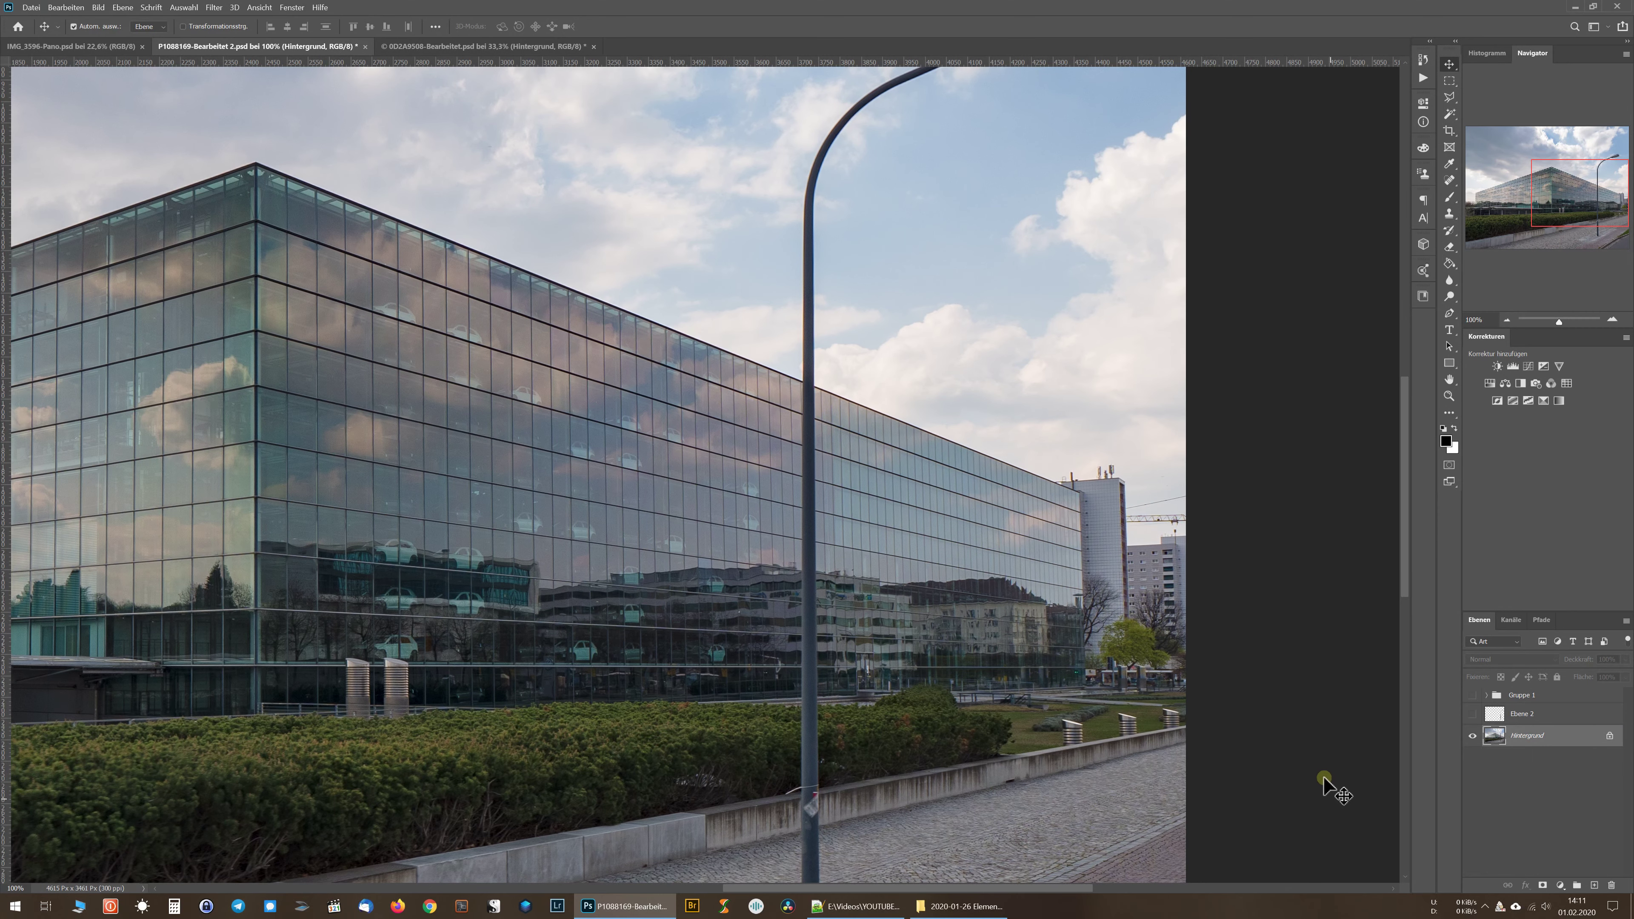
Fit the image on screen and add empty layer Ebene 3 above Hintergrund
{"action": "left_click", "coordinate": [888, 493]}
{"action": "key", "text": "ctrl+0"}
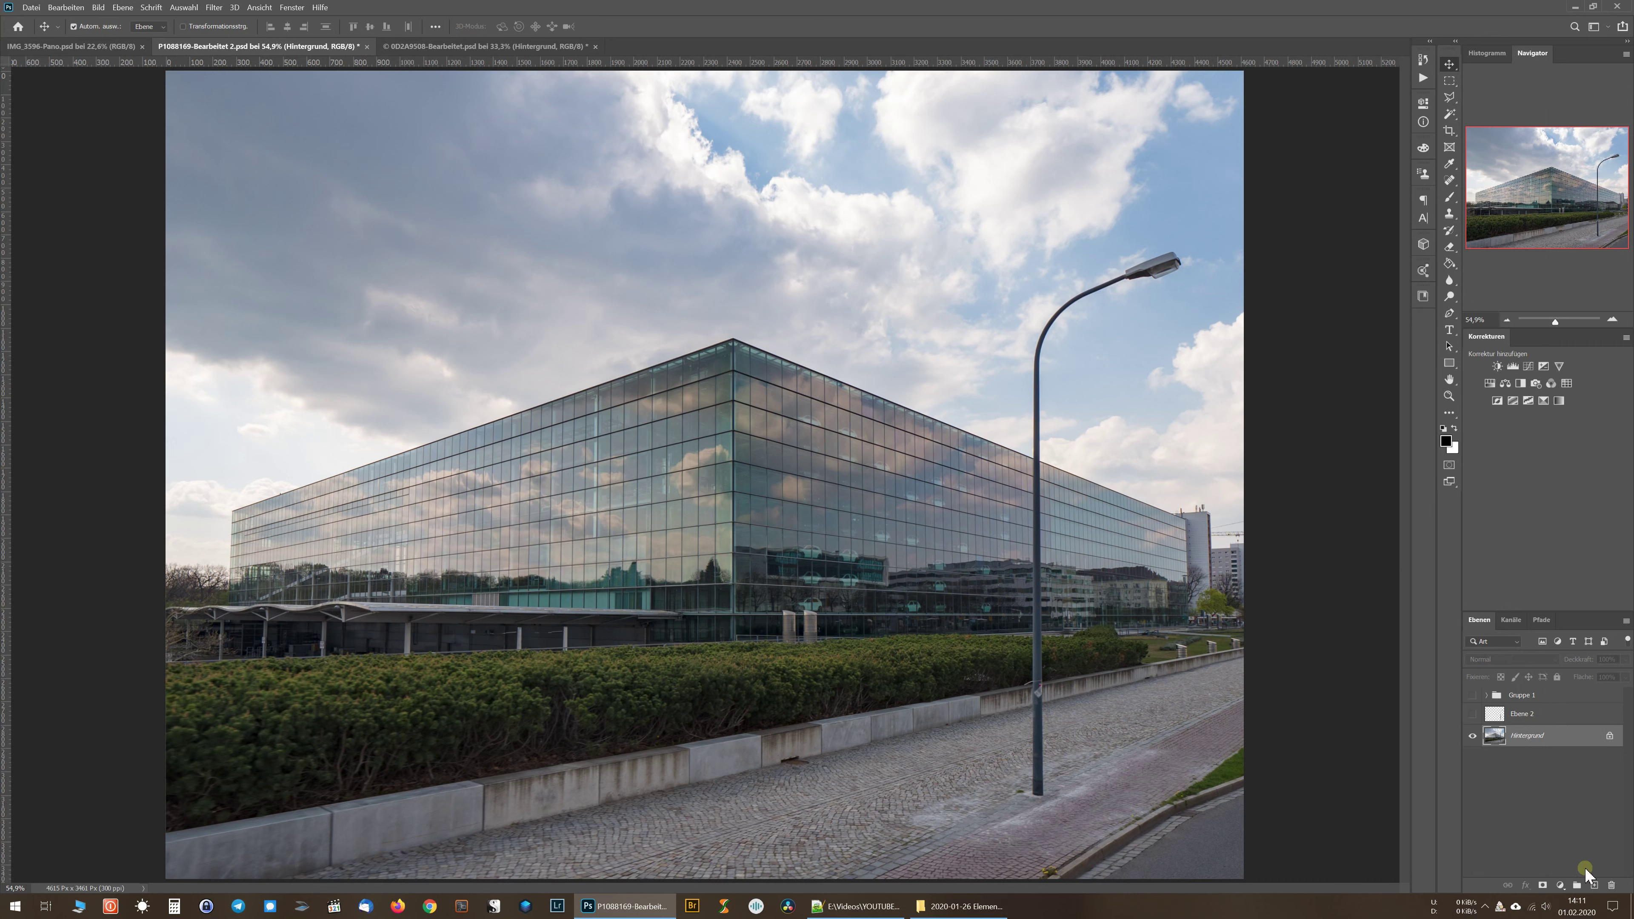
{"action": "left_click", "coordinate": [1594, 886]}
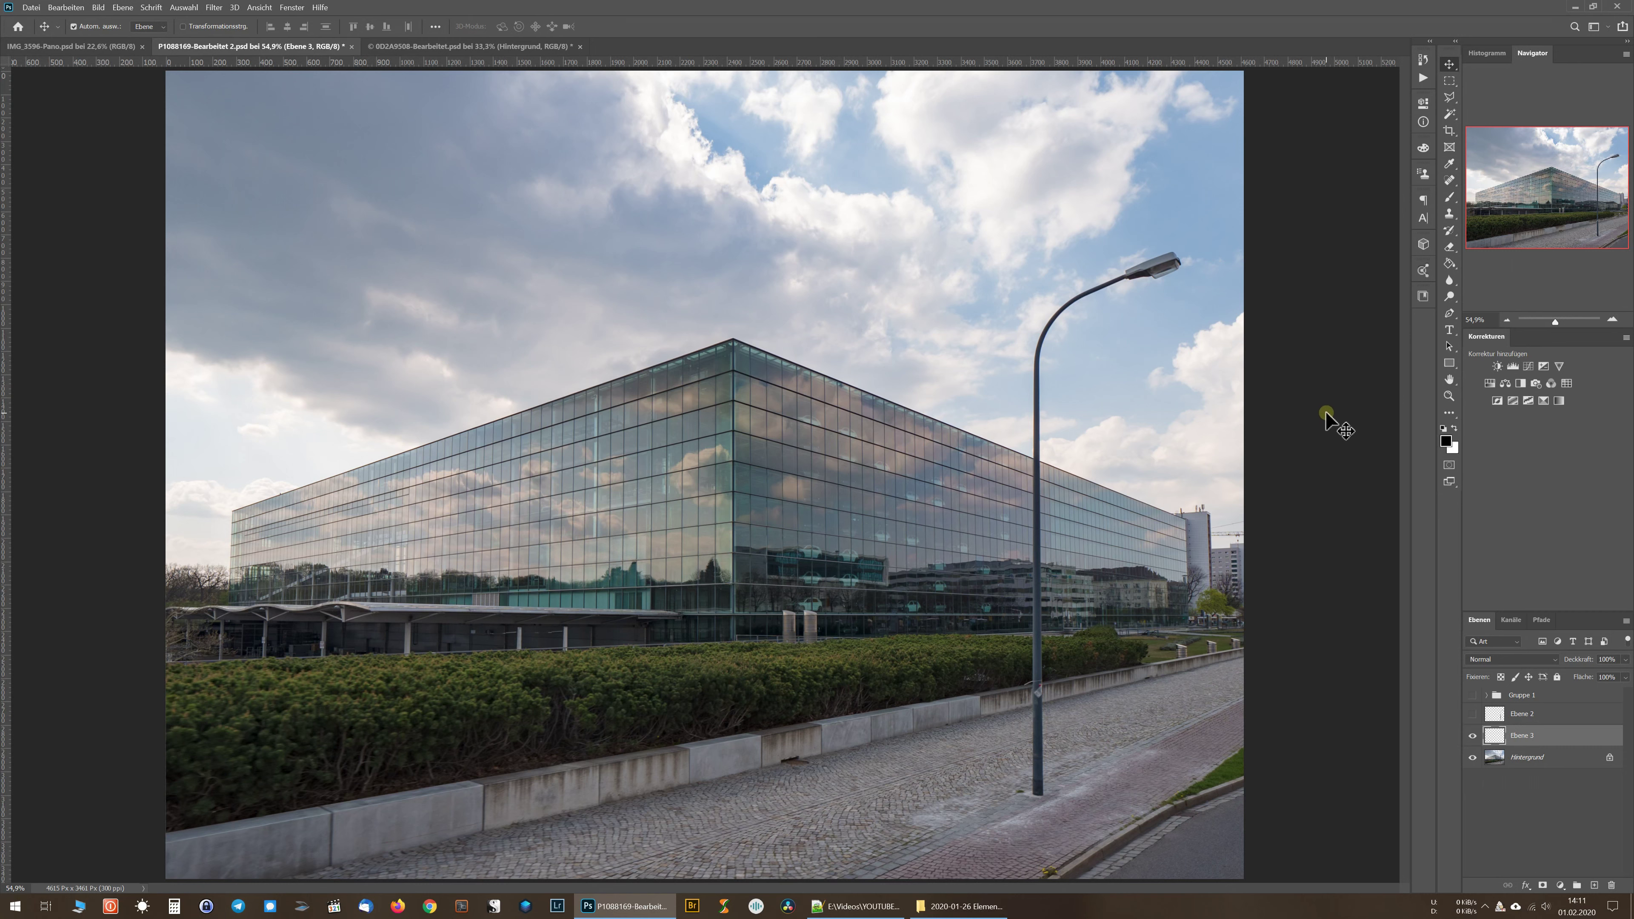
Heal away the lamp head with the Spot Healing Brush set to about 221 px
{"action": "left_click", "coordinate": [1449, 181]}
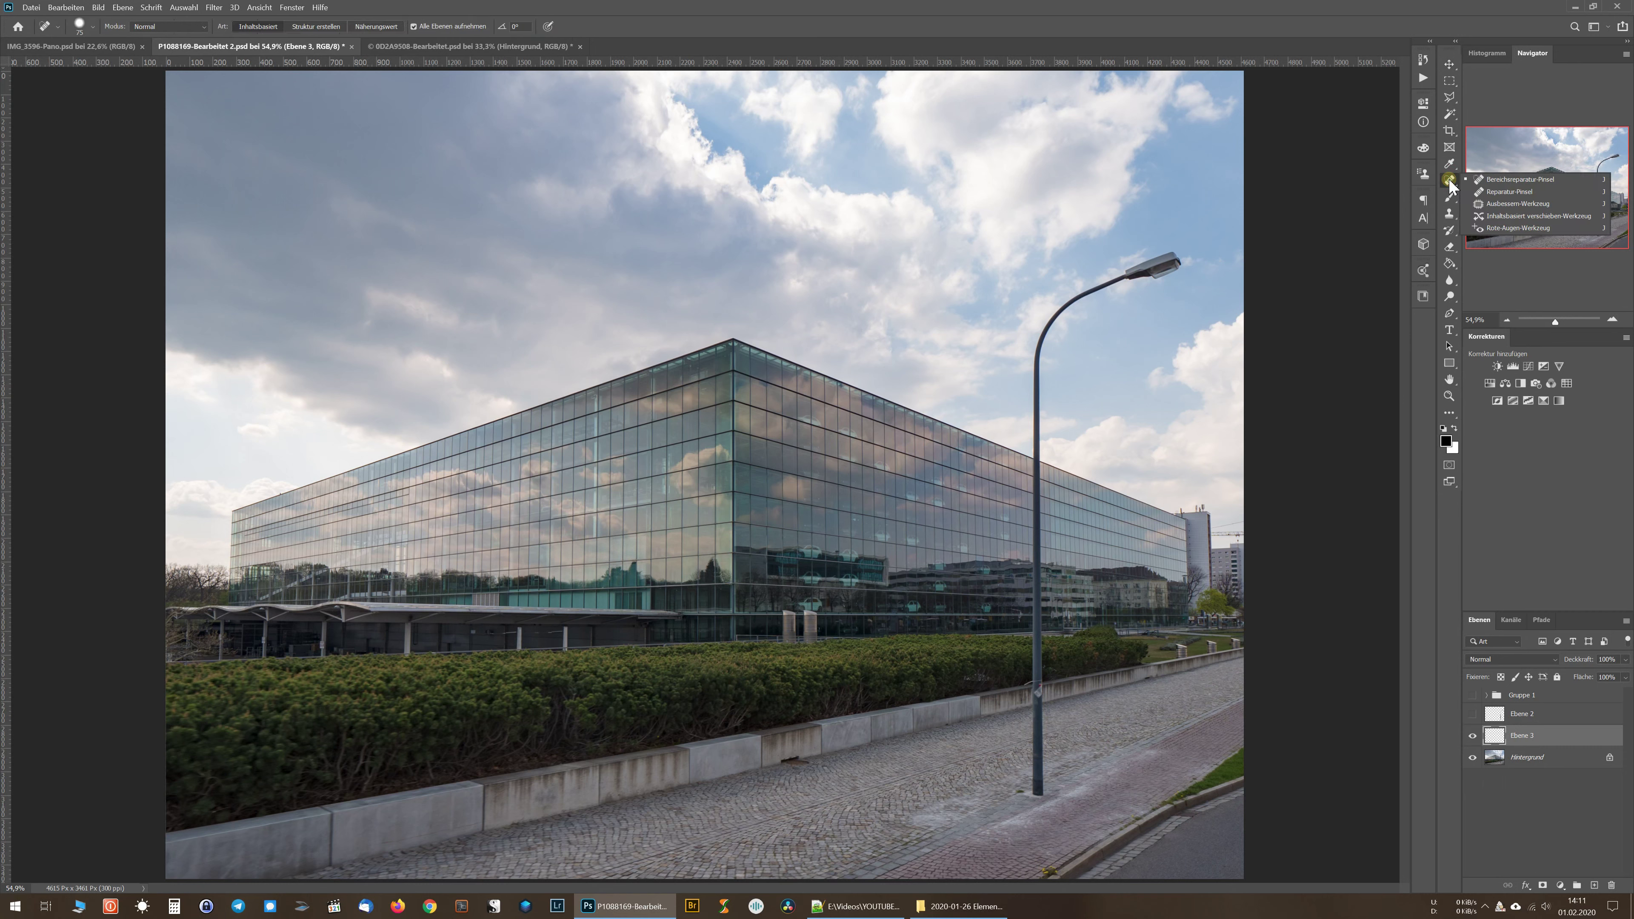
{"action": "left_click", "coordinate": [1487, 183]}
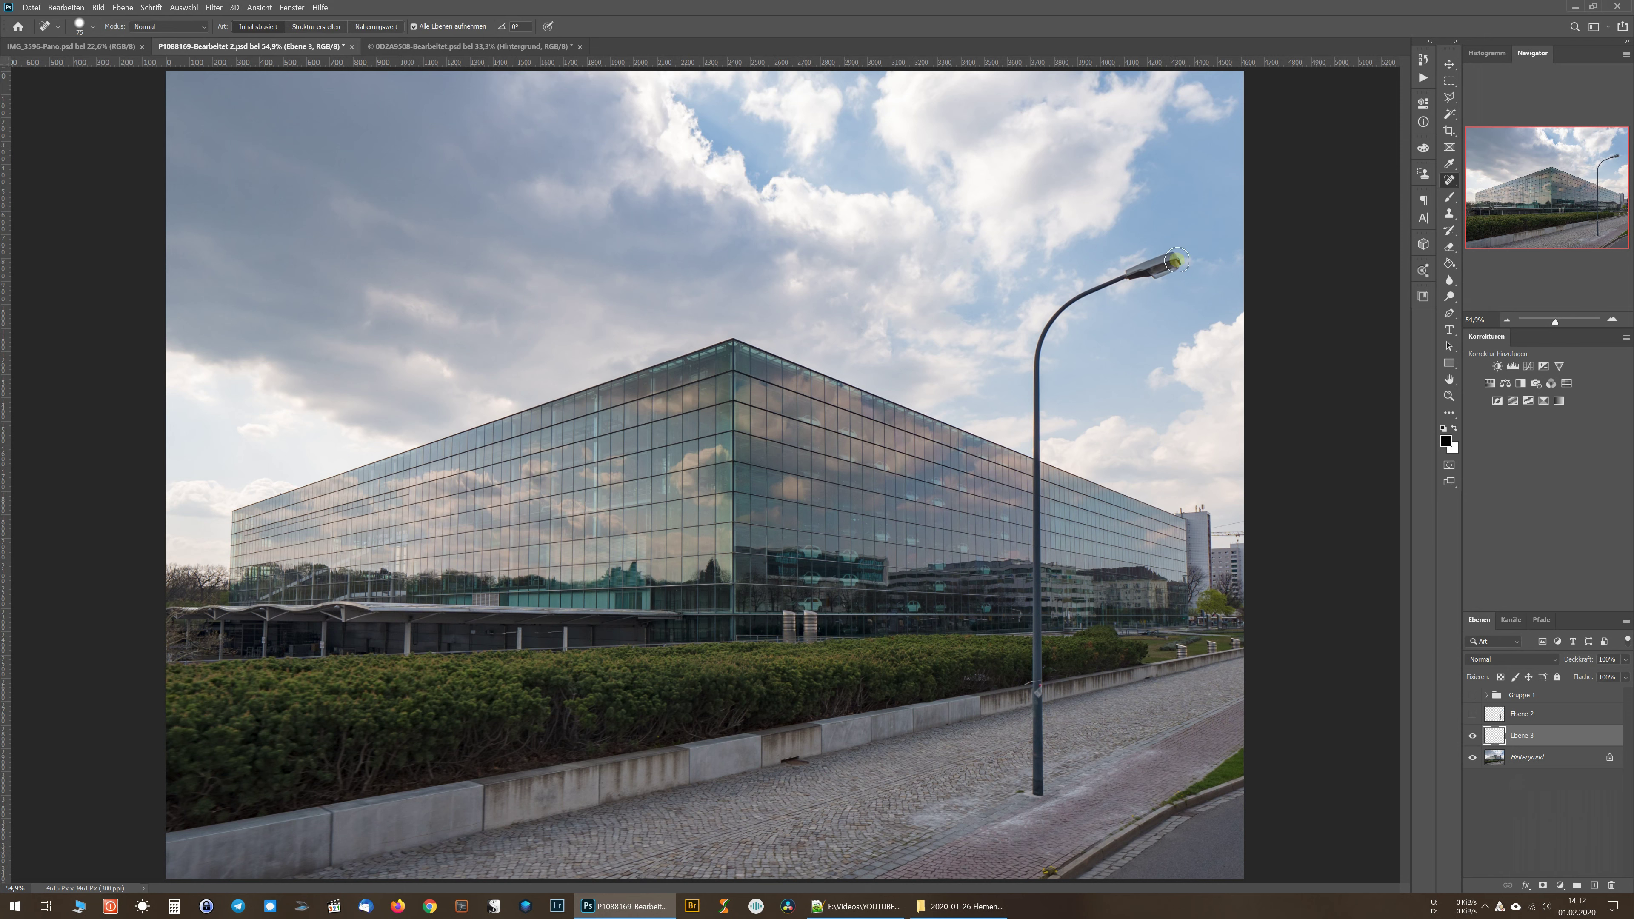
{"action": "right_click", "coordinate": [1177, 261], "text": "alt"}
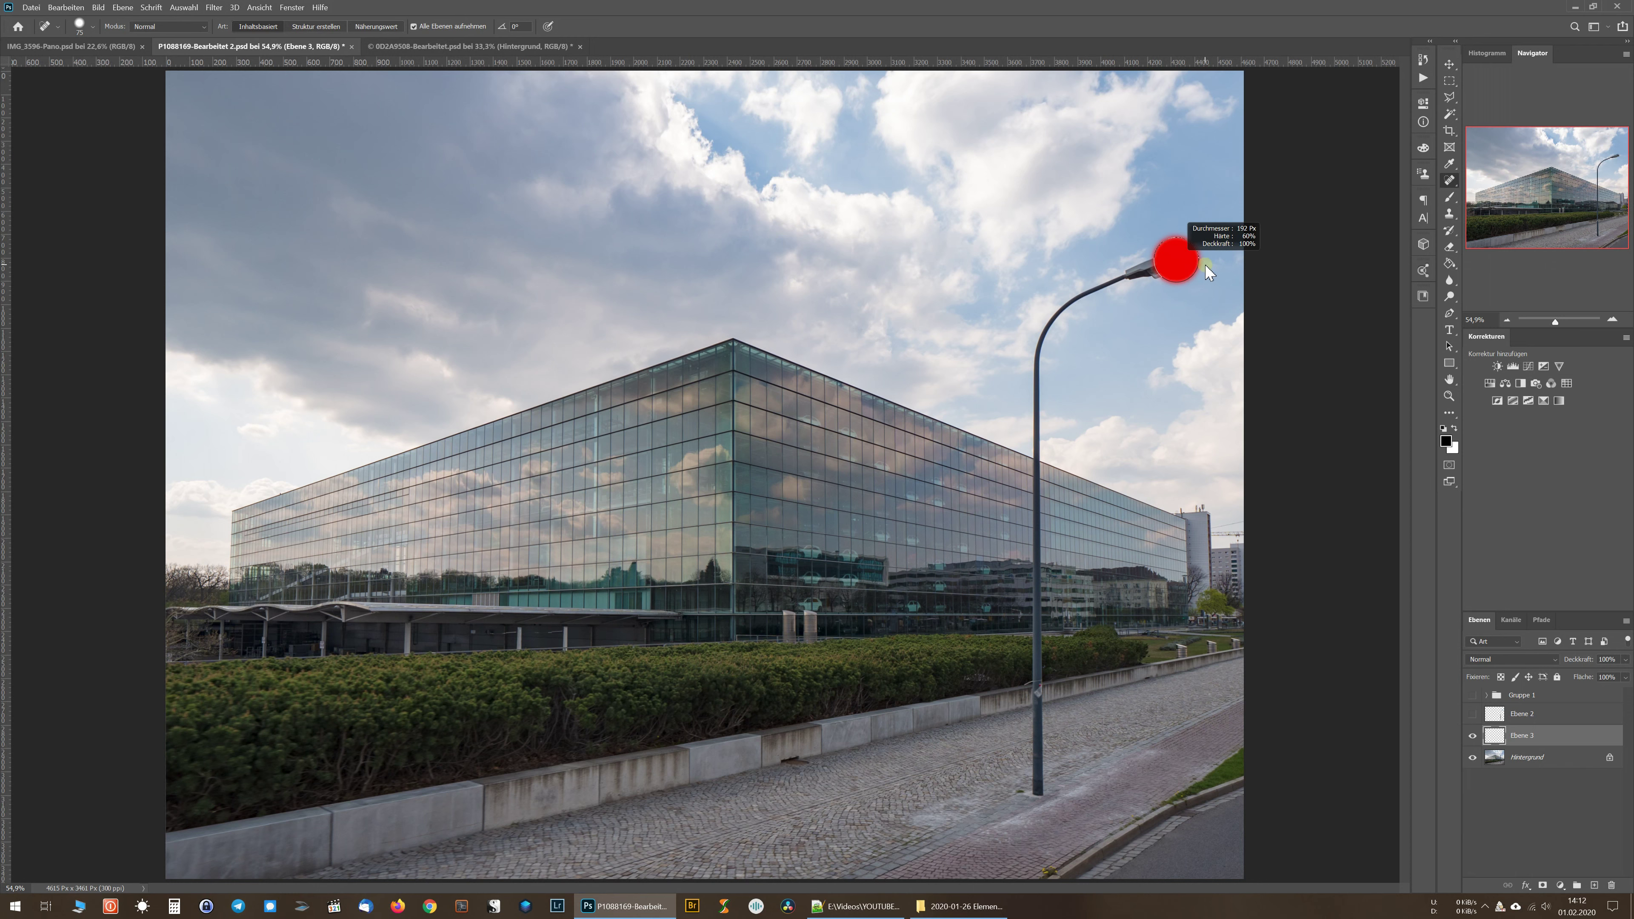
{"action": "left_click_drag", "start_coordinate": [1208, 266], "coordinate": [1213, 268]}
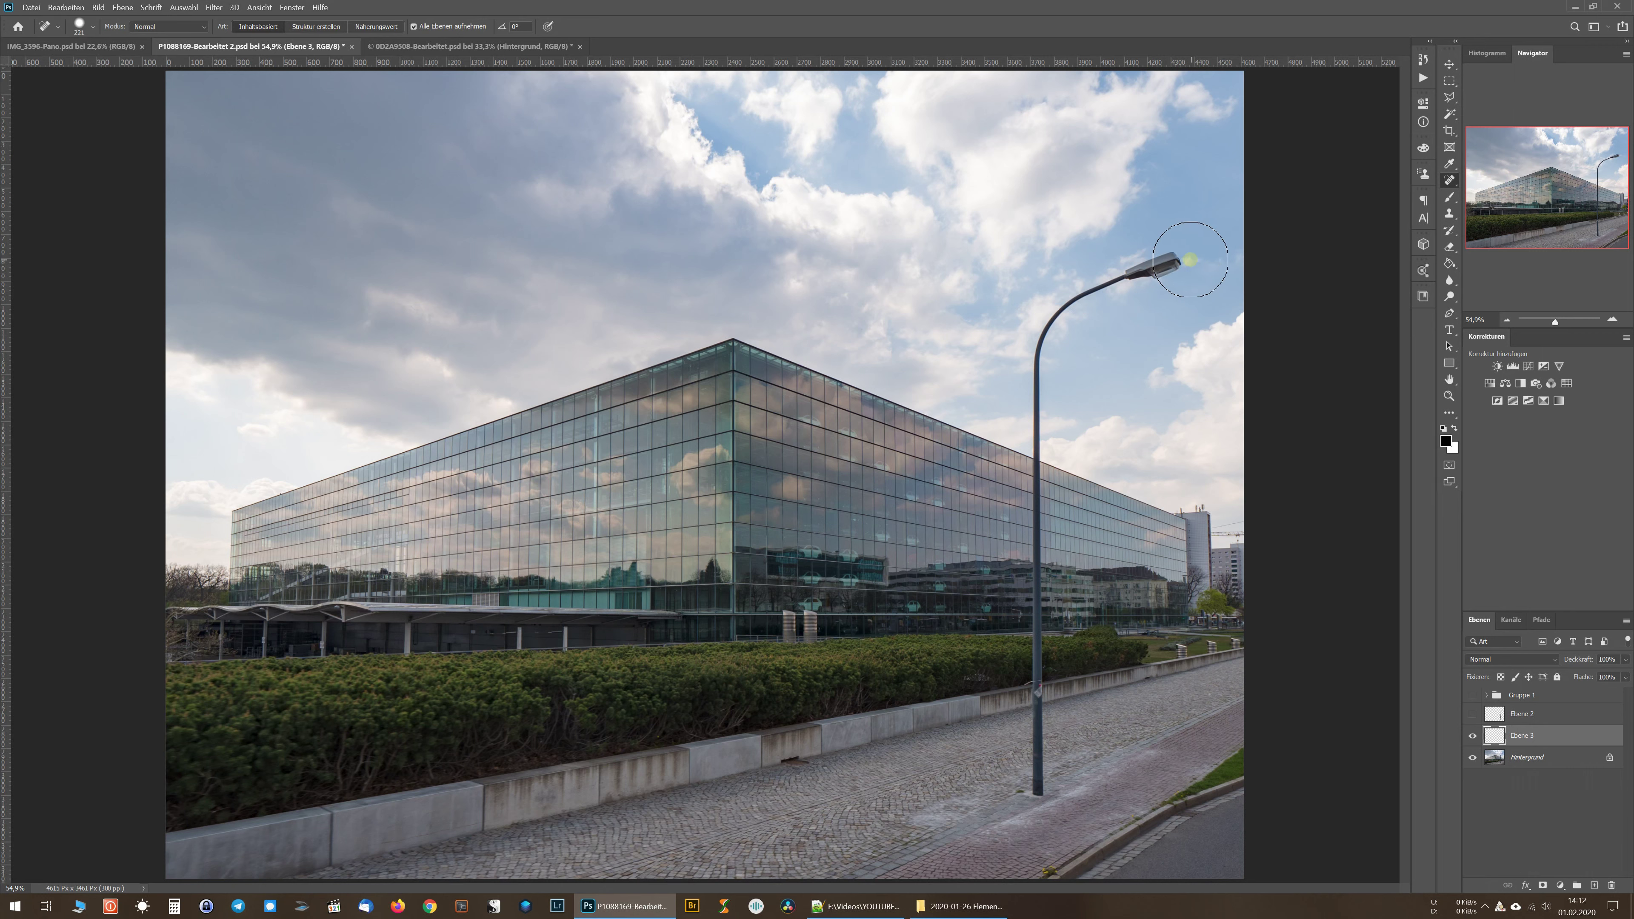
{"action": "left_click", "coordinate": [1172, 260]}
{"action": "left_click_drag", "start_coordinate": [1173, 260], "coordinate": [1134, 274]}
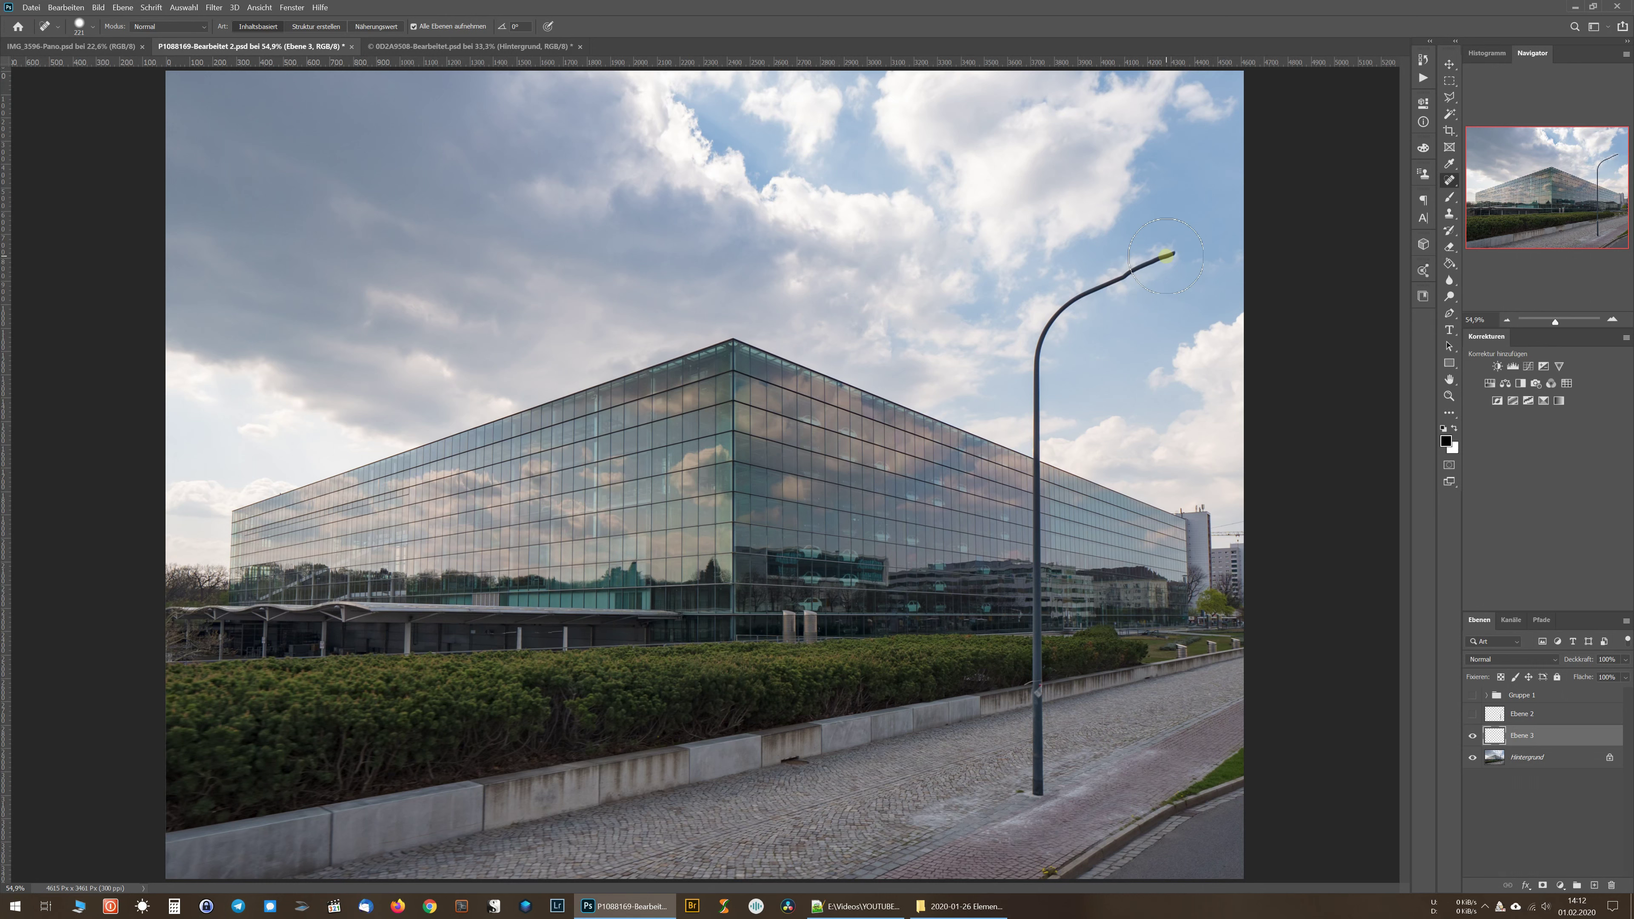
Heal away the lamp arm and, with a 99 px brush, the whole pole
{"action": "mouse_move", "coordinate": [1166, 256]}
{"action": "left_mouse_down"}
{"action": "mouse_move", "coordinate": [1046, 397]}
{"action": "mouse_move", "coordinate": [1041, 444]}
{"action": "left_mouse_up"}
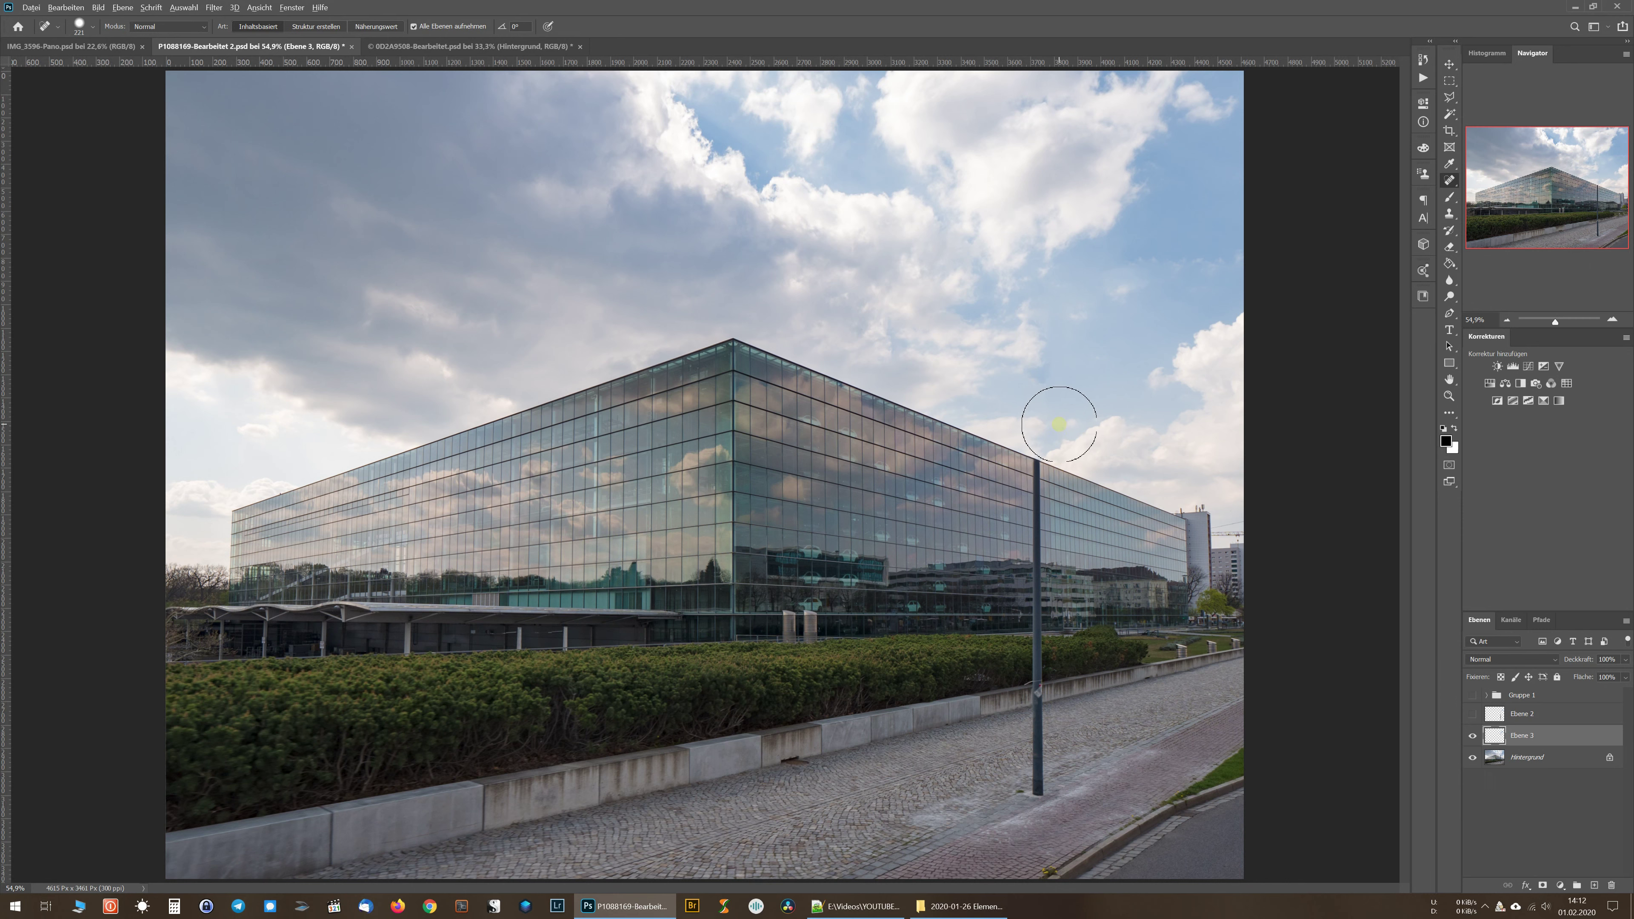
{"action": "left_click_drag", "start_coordinate": [1059, 425], "coordinate": [1037, 427]}
{"action": "left_click_drag", "start_coordinate": [1036, 464], "coordinate": [1038, 794]}
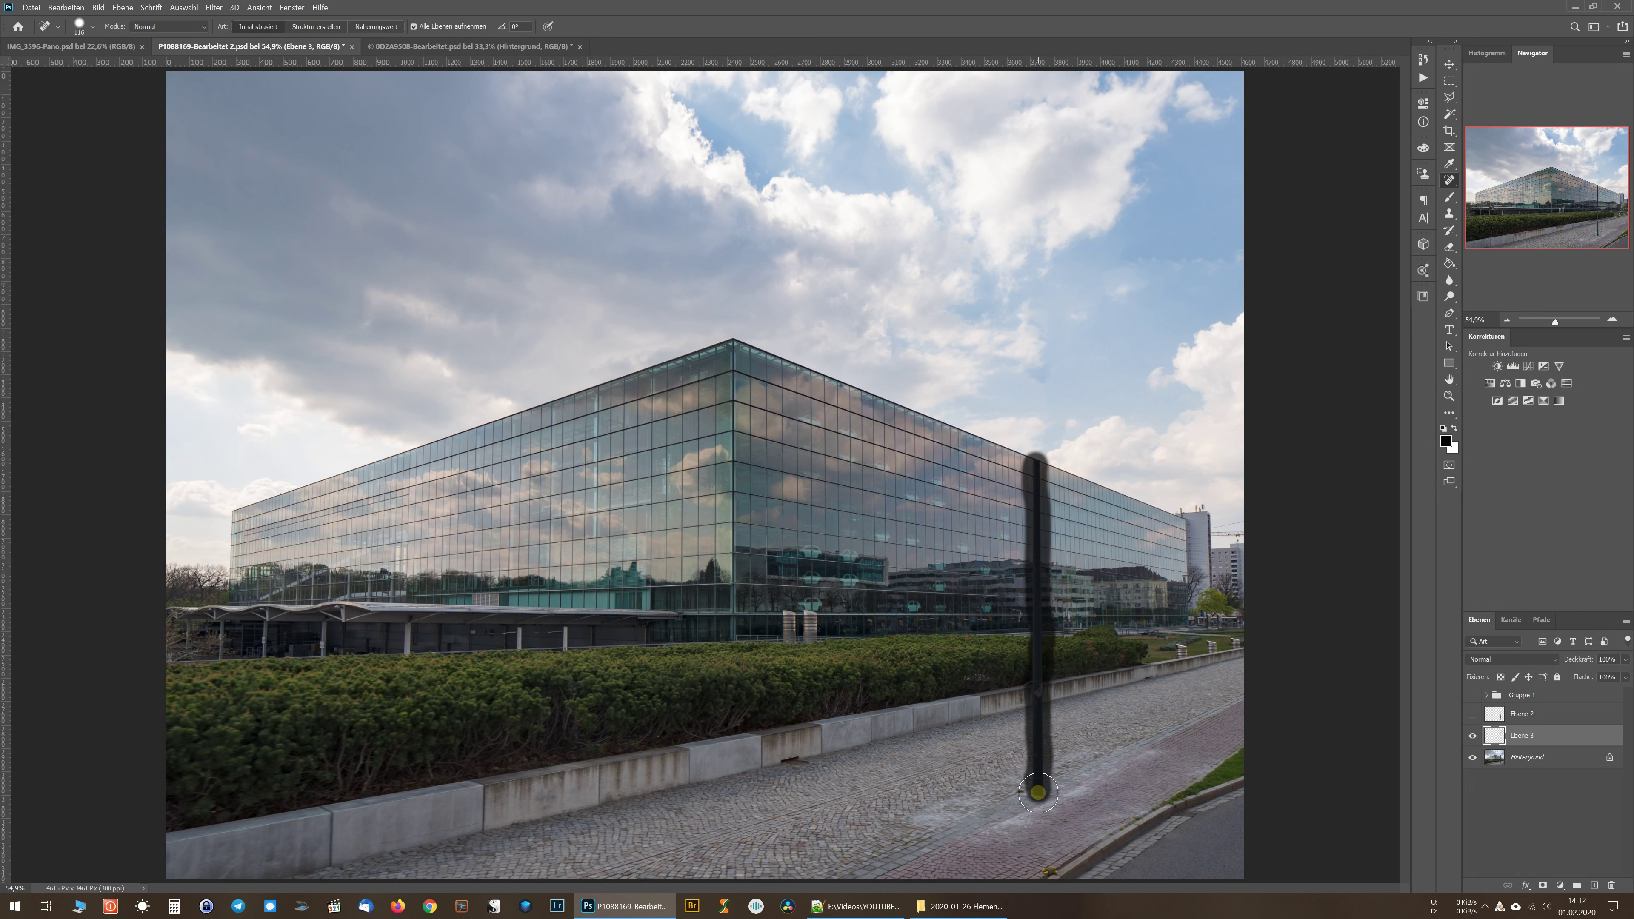
{"action": "left_click_drag", "start_coordinate": [1039, 794], "coordinate": [1039, 794]}
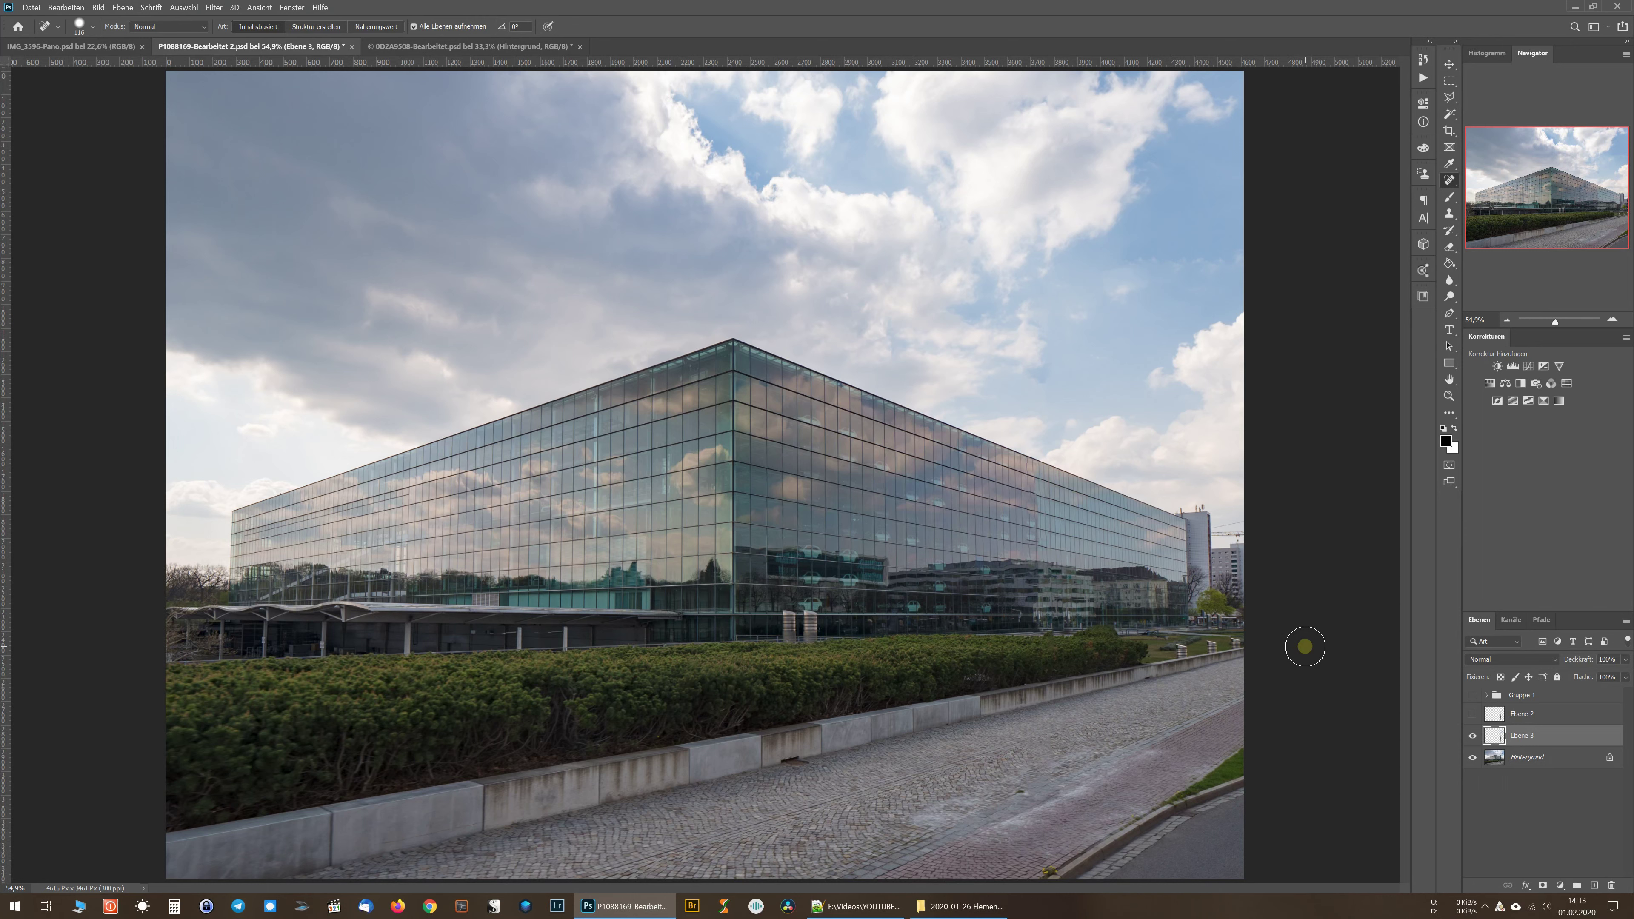
{"action": "left_click", "coordinate": [1474, 695]}
Inspect the healed cobblestone path and glass facade at 200% zoom
{"action": "key", "text": "ctrl+1"}
{"action": "mouse_move", "coordinate": [958, 540]}
{"action": "left_mouse_down"}
{"action": "mouse_move", "coordinate": [870, 288]}
{"action": "mouse_move", "coordinate": [923, 308]}
{"action": "left_mouse_up"}
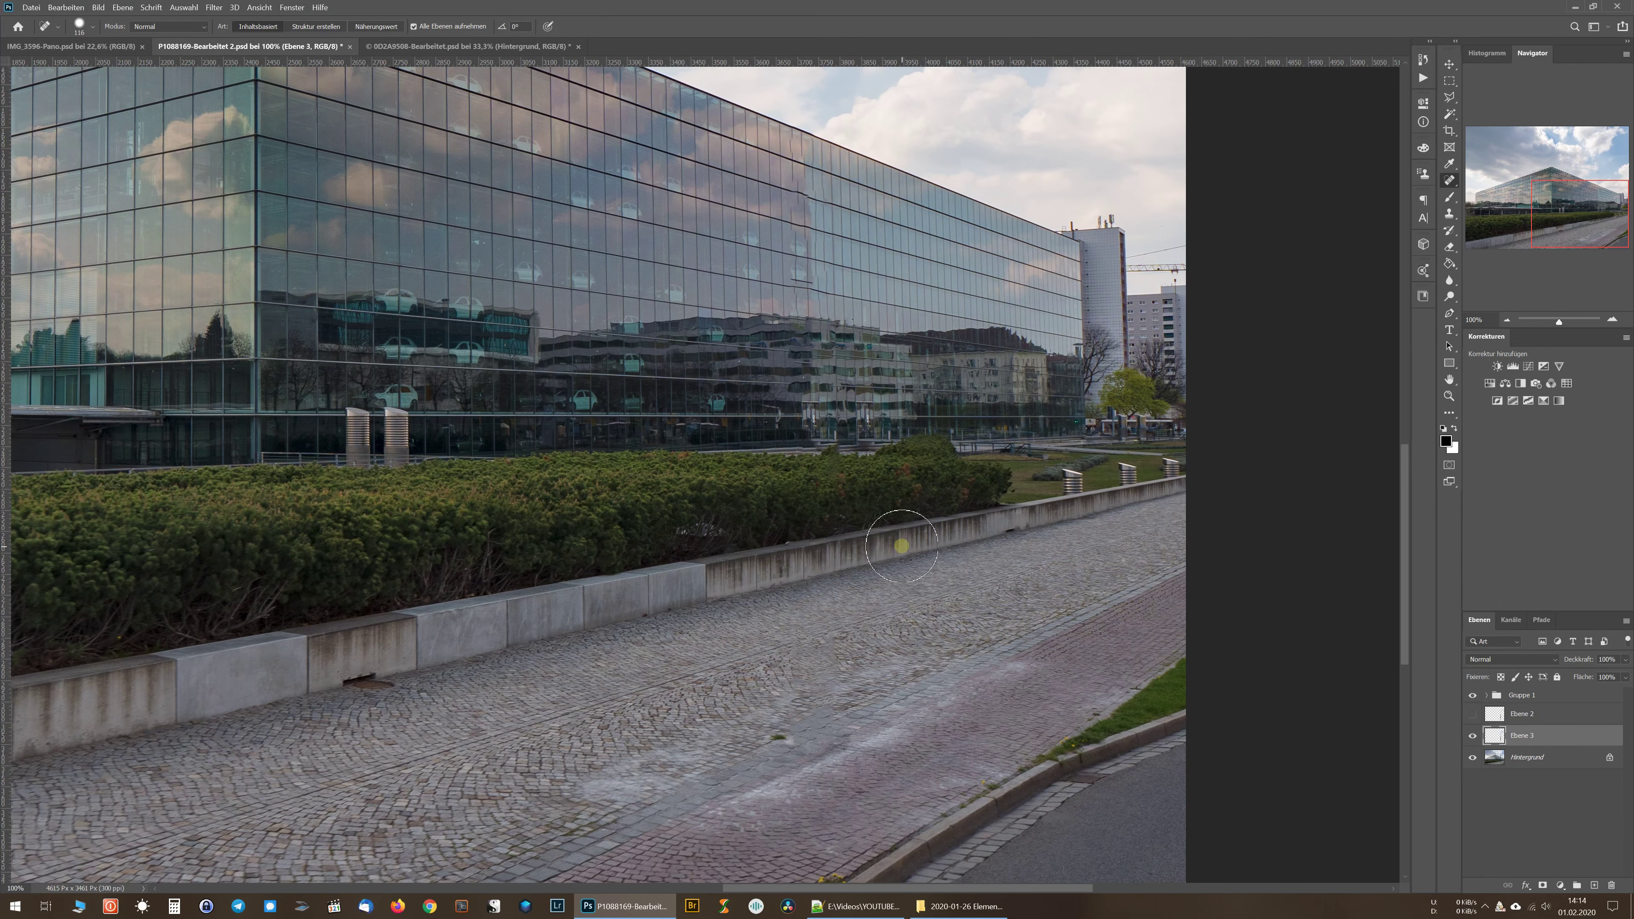
{"action": "key", "text": "ctrl+plus"}
{"action": "mouse_move", "coordinate": [1144, 683]}
{"action": "left_mouse_down"}
{"action": "mouse_move", "coordinate": [934, 204]}
{"action": "mouse_move", "coordinate": [1125, 230]}
{"action": "left_mouse_up"}
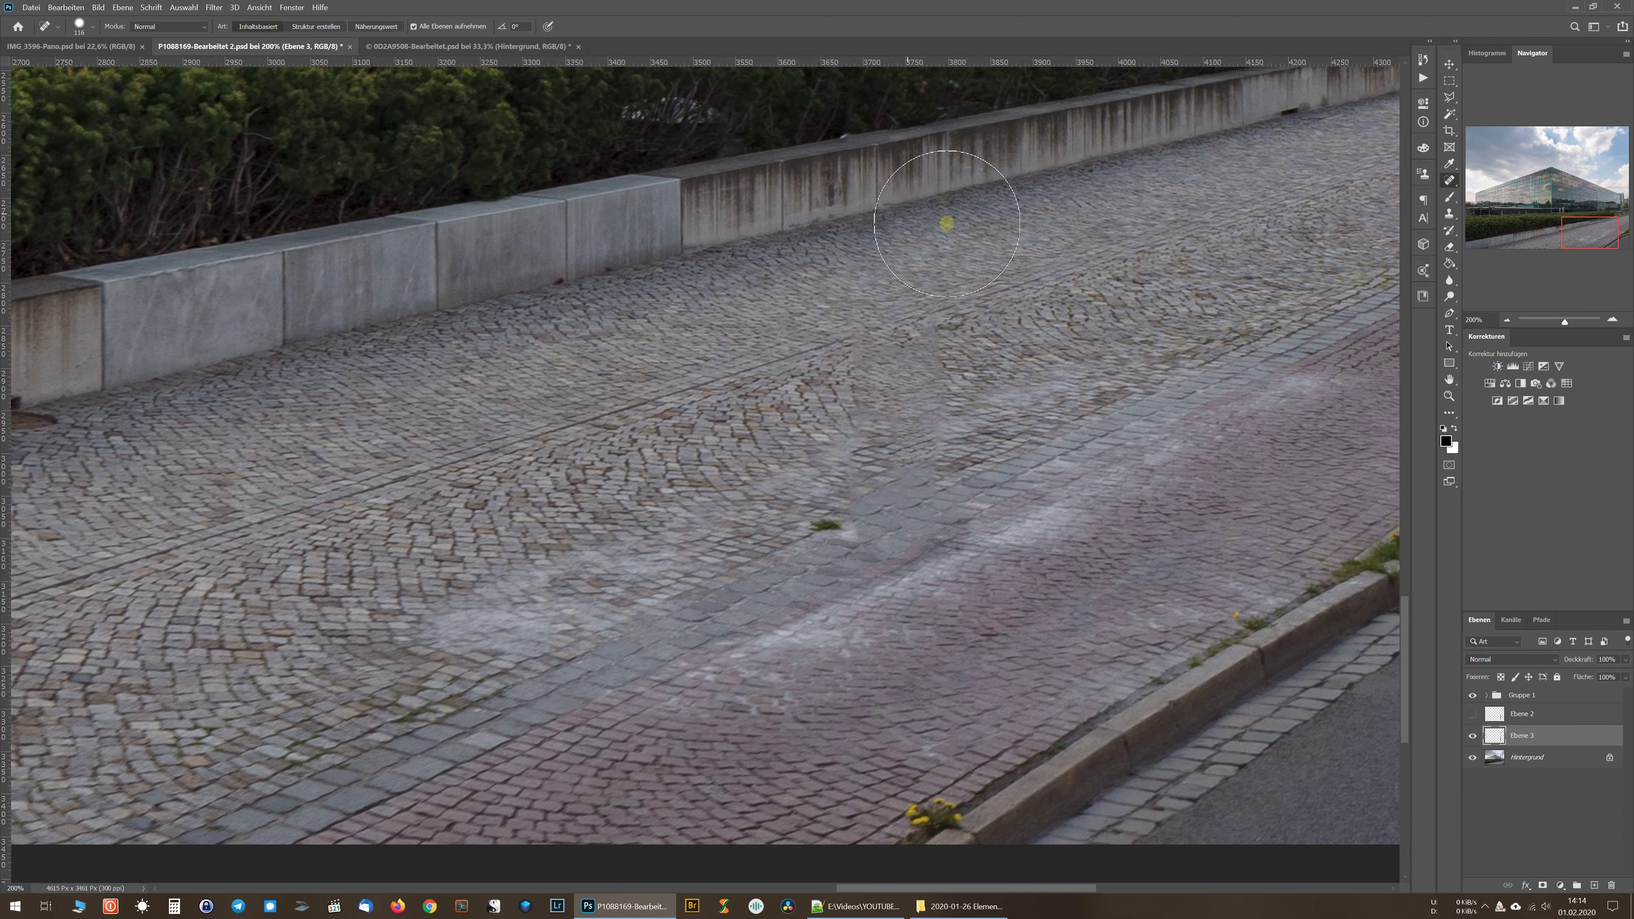
{"action": "left_click_drag", "start_coordinate": [1011, 219], "coordinate": [1010, 577]}
{"action": "left_click_drag", "start_coordinate": [1003, 285], "coordinate": [1007, 622]}
{"action": "mouse_move", "coordinate": [966, 300]}
{"action": "left_mouse_down"}
{"action": "mouse_move", "coordinate": [997, 499]}
{"action": "mouse_move", "coordinate": [1029, 510]}
{"action": "left_mouse_up"}
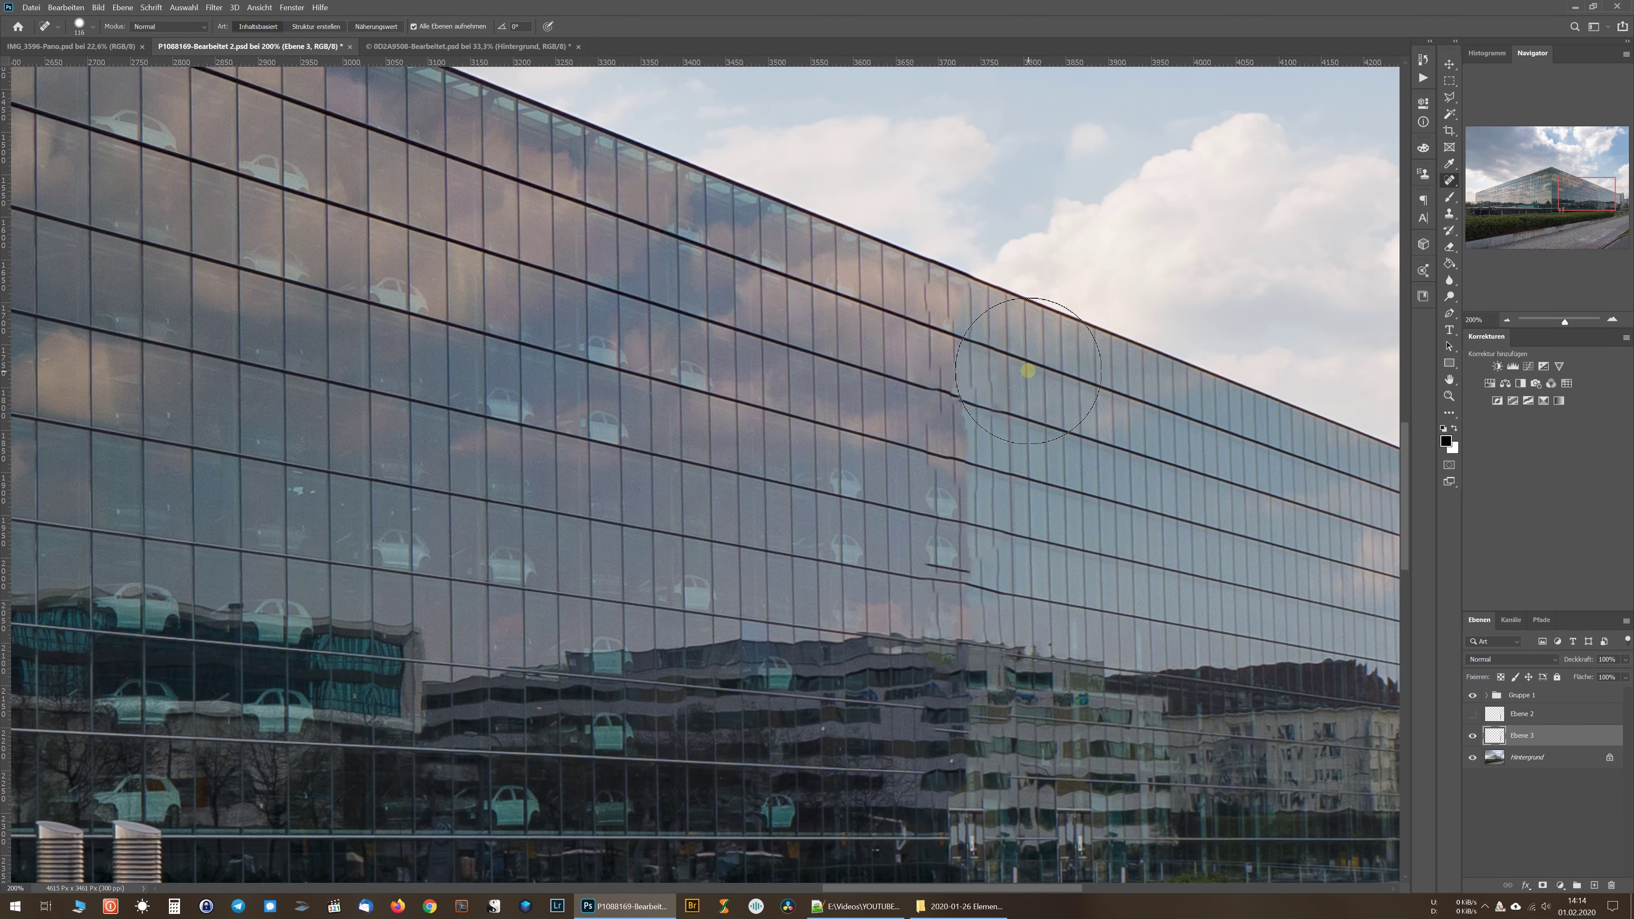
{"action": "left_click_drag", "start_coordinate": [1403, 519], "coordinate": [1402, 709]}
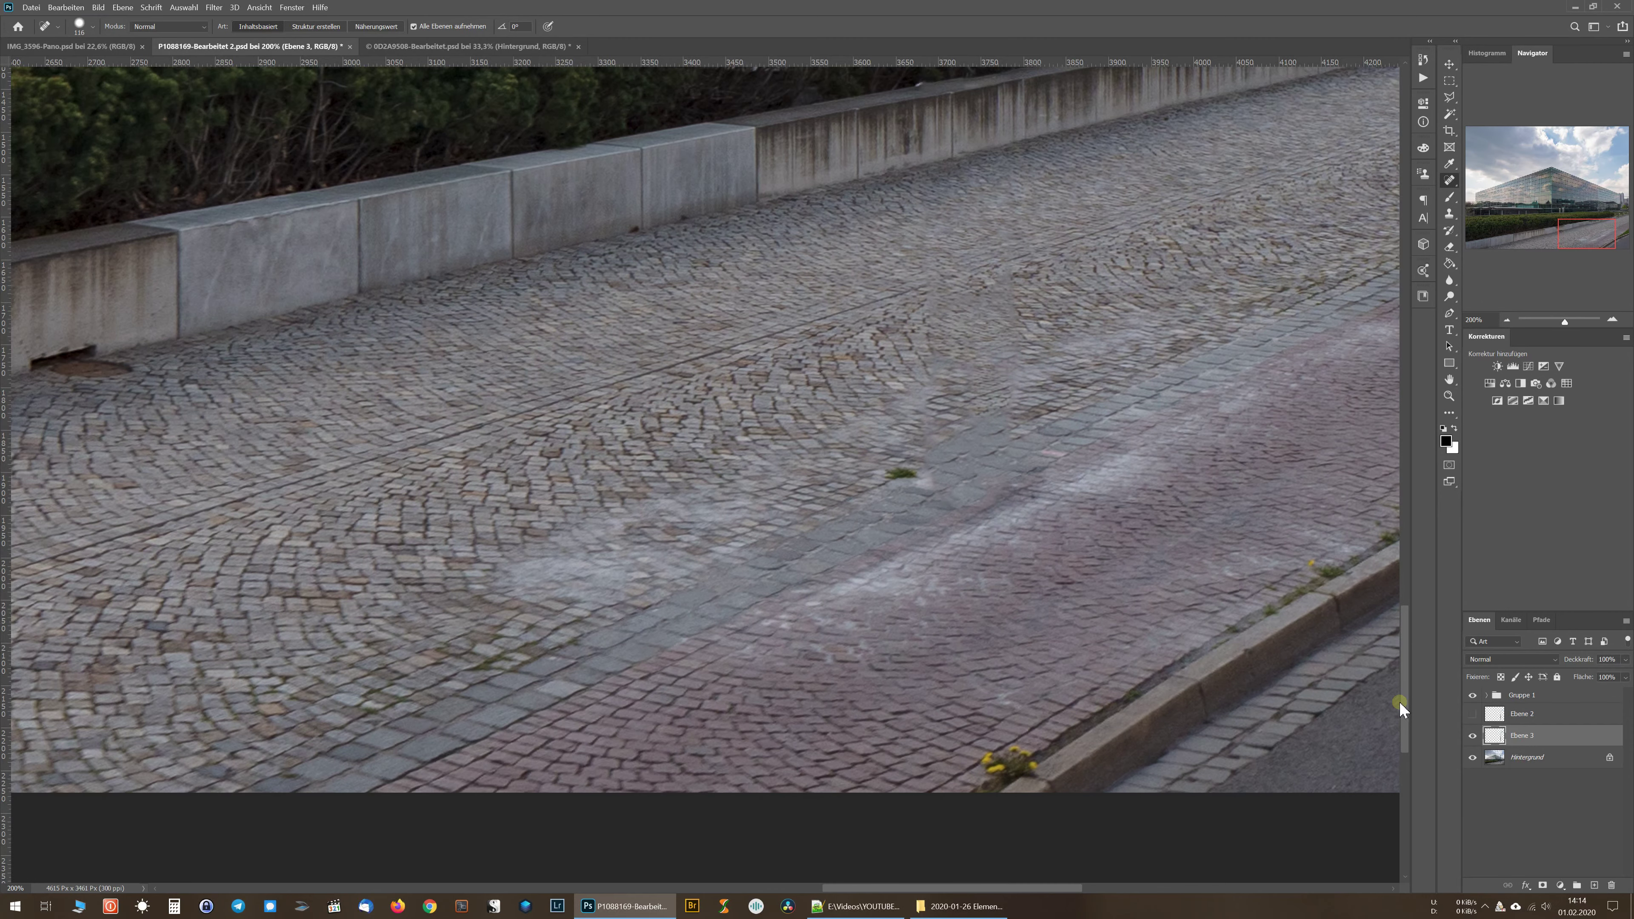
{"action": "left_click_drag", "start_coordinate": [1399, 701], "coordinate": [1365, 511]}
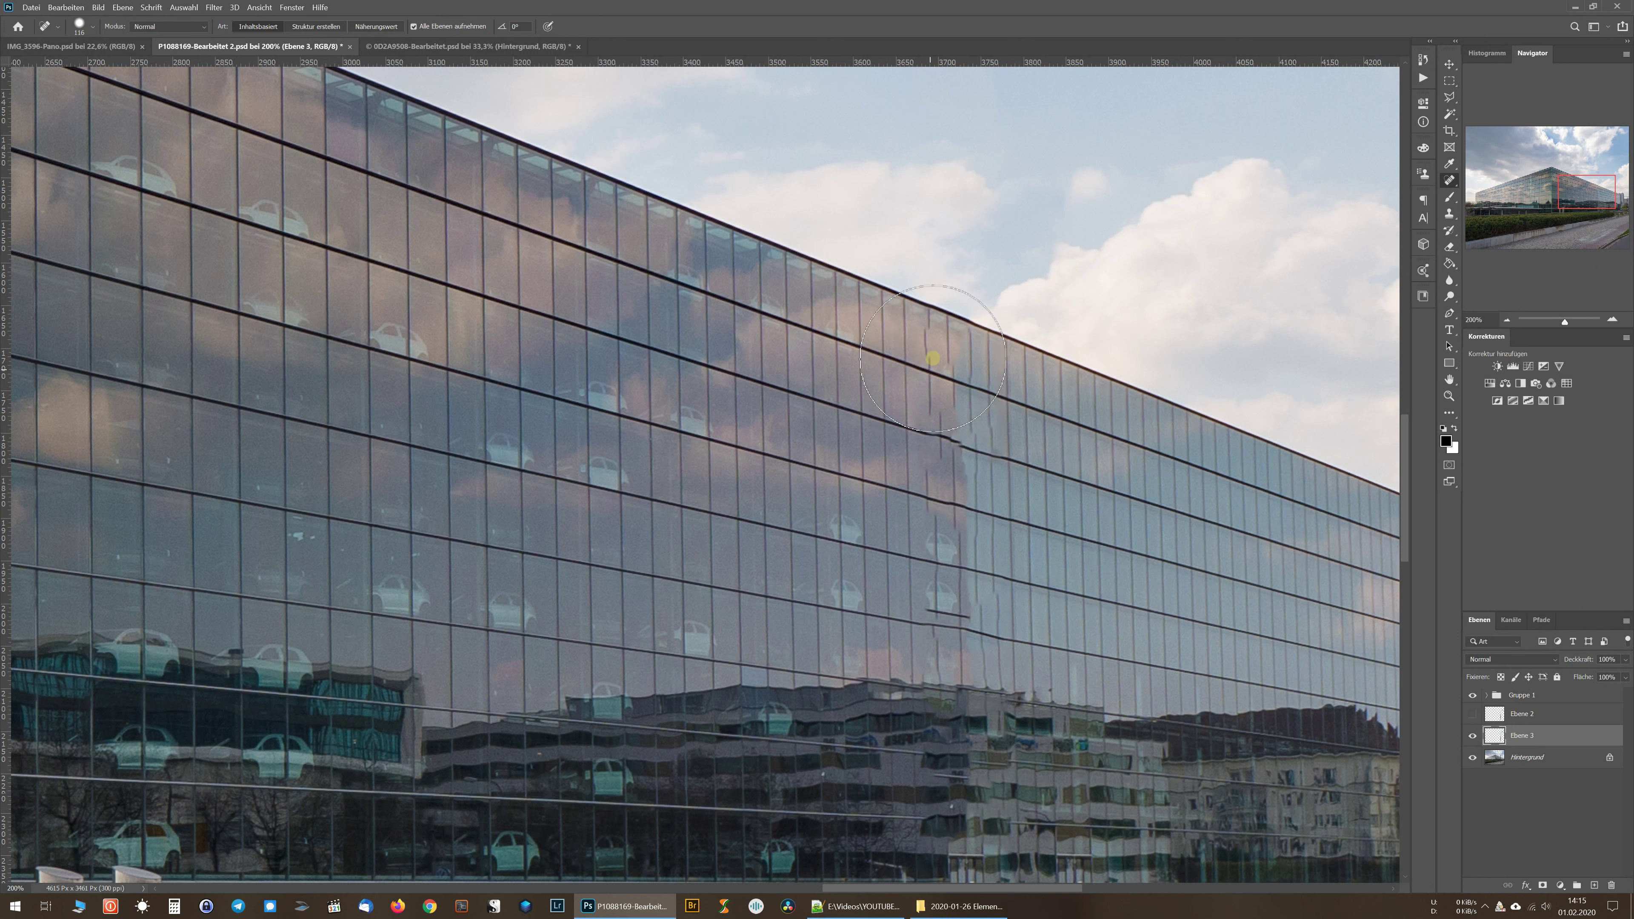
Spot-heal two points on the broken facade grid line, then undo both
{"action": "left_click", "coordinate": [934, 353]}
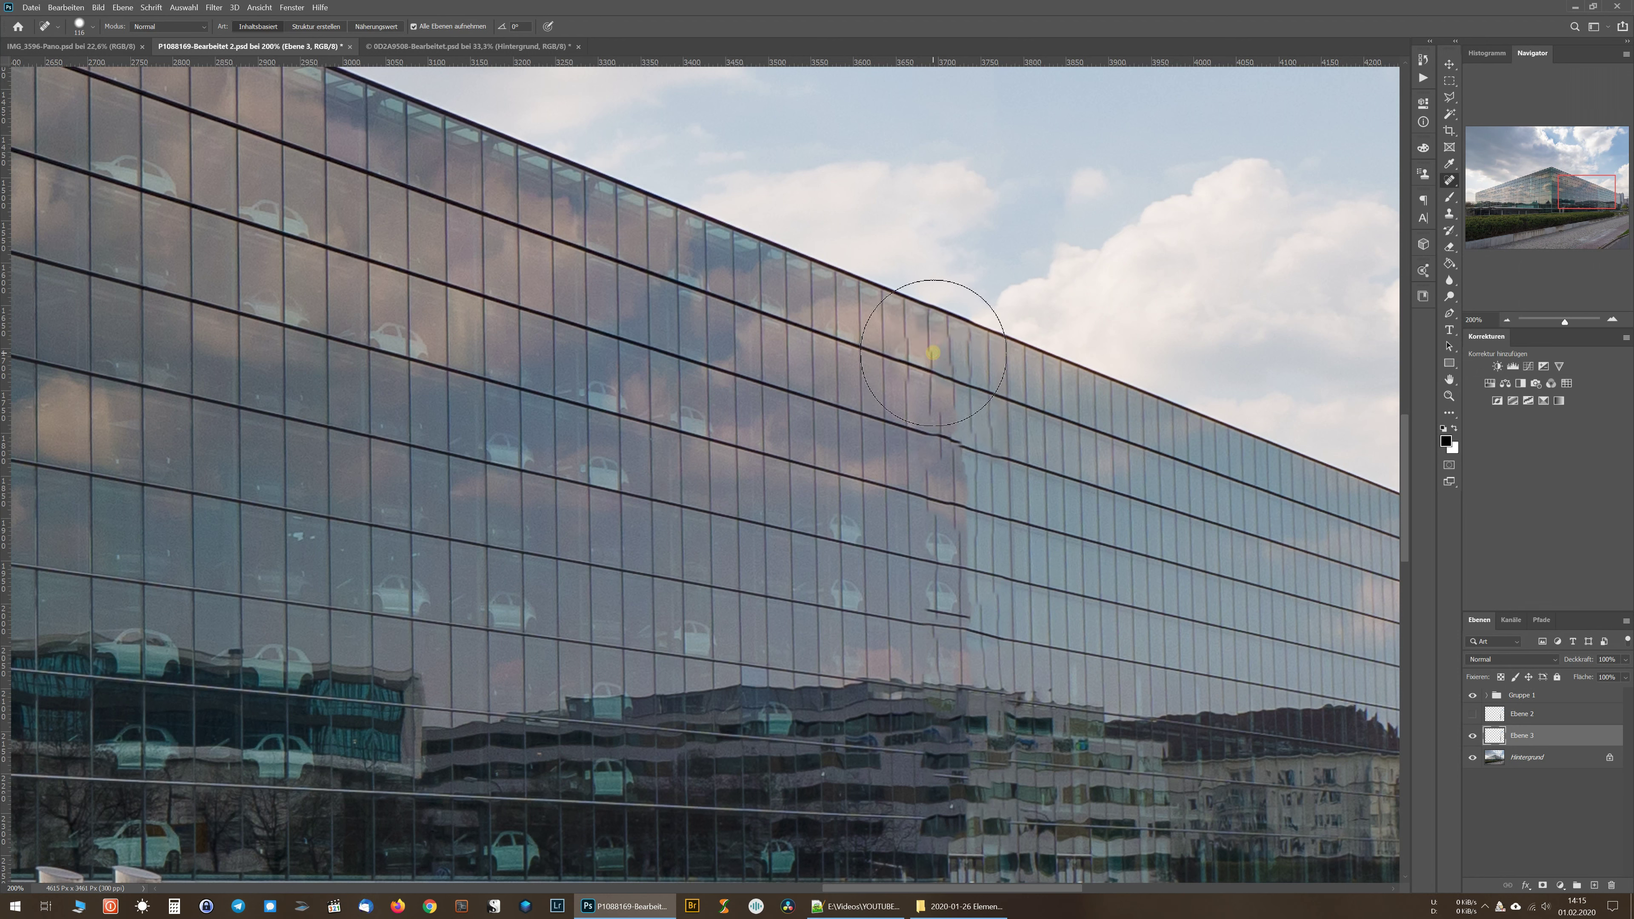
{"action": "left_click", "coordinate": [938, 401]}
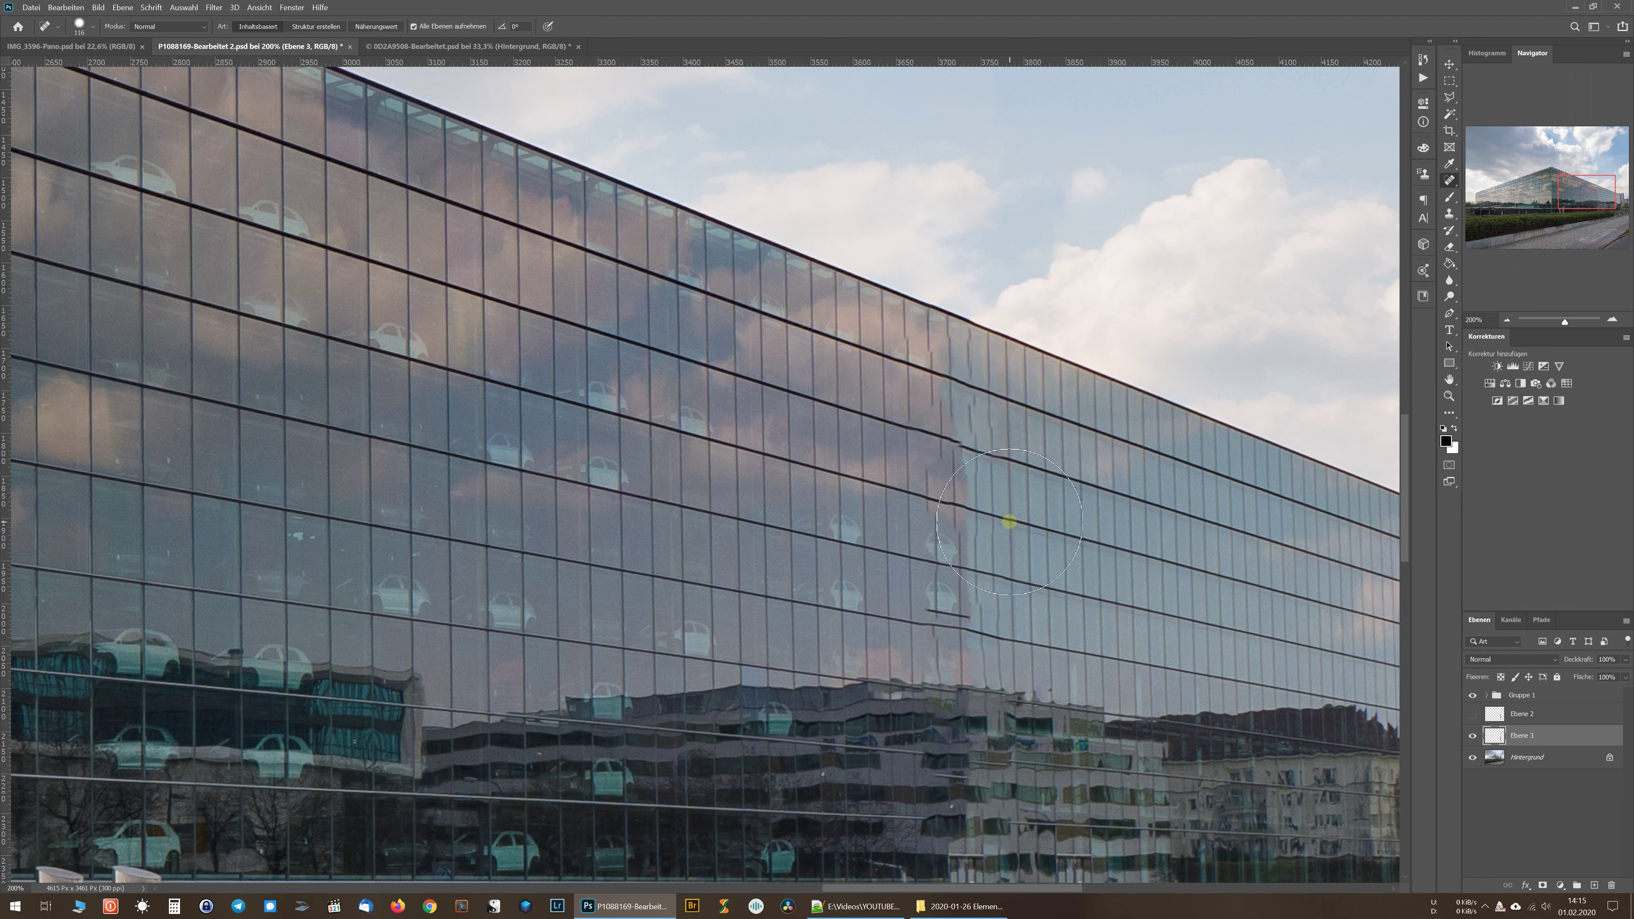
{"action": "key", "text": "ctrl+z"}
{"action": "key", "text": "ctrl+z"}
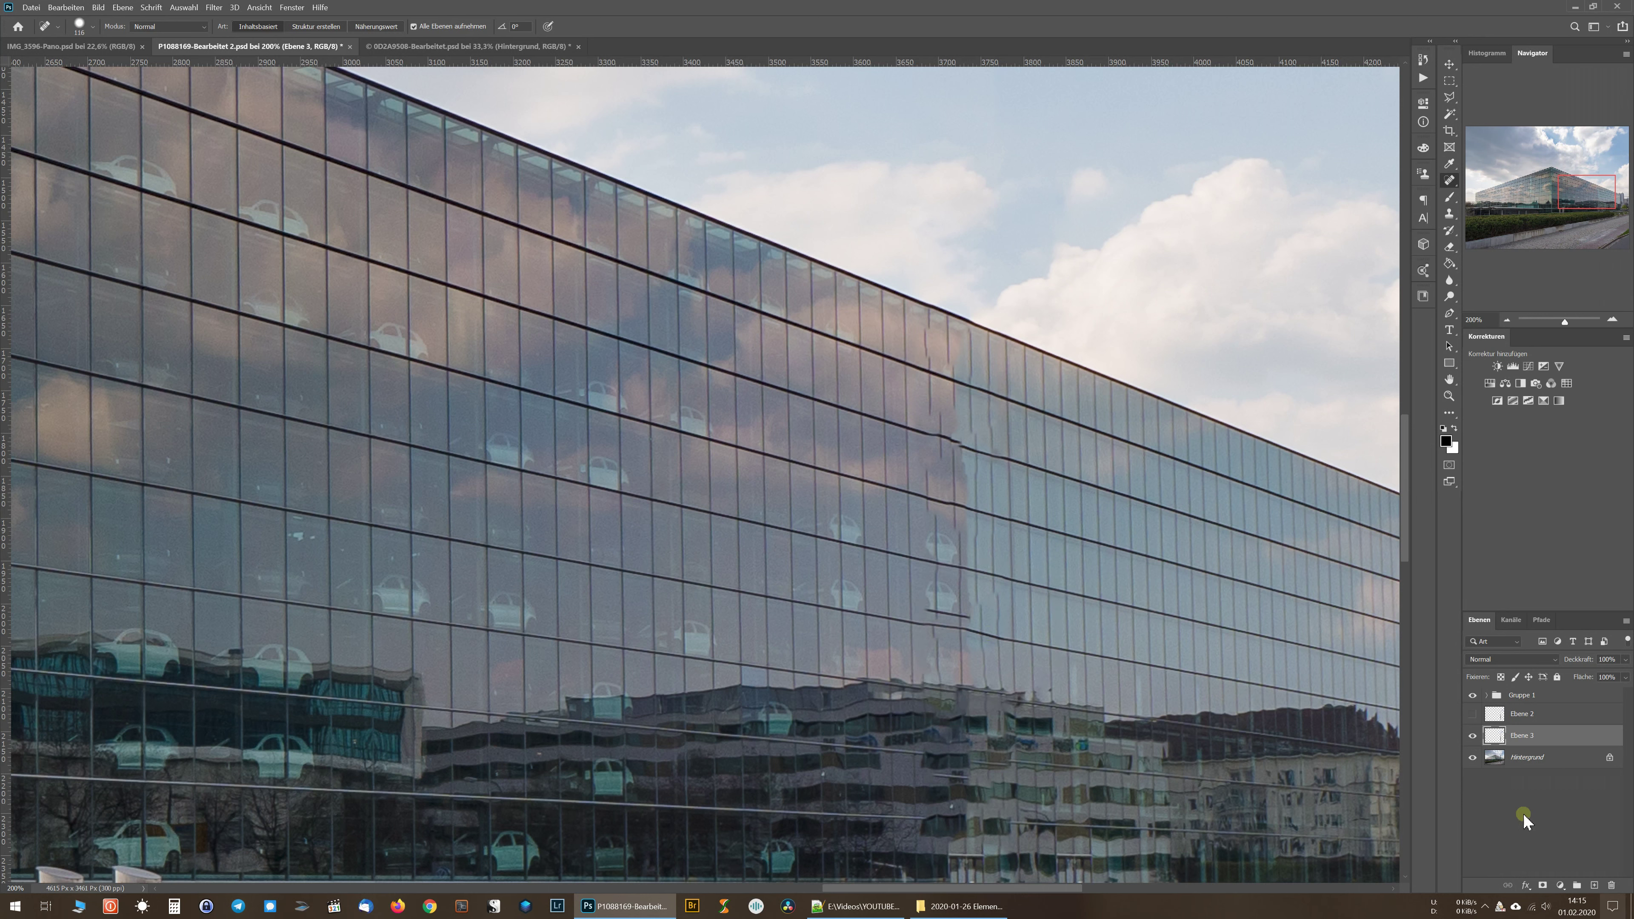
Select a vertical strip of window panes on Hintergrund with the Polygonal Lasso and copy it to Ebene 4
{"action": "left_click", "coordinate": [1492, 737]}
{"action": "left_click", "coordinate": [1538, 759]}
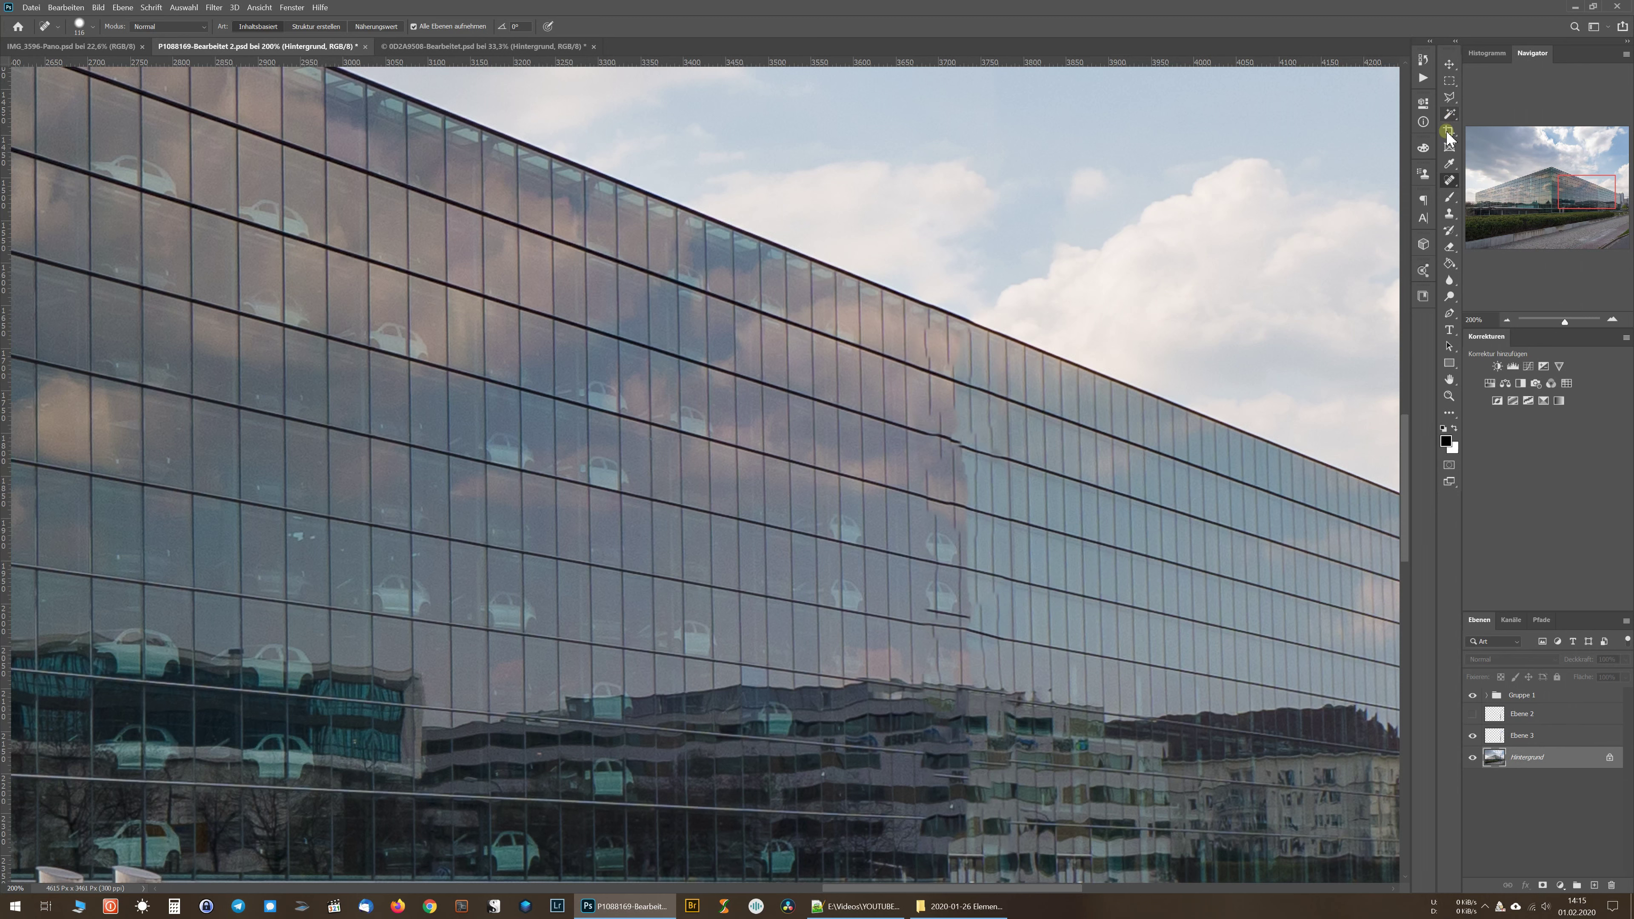
{"action": "left_click", "coordinate": [1450, 98]}
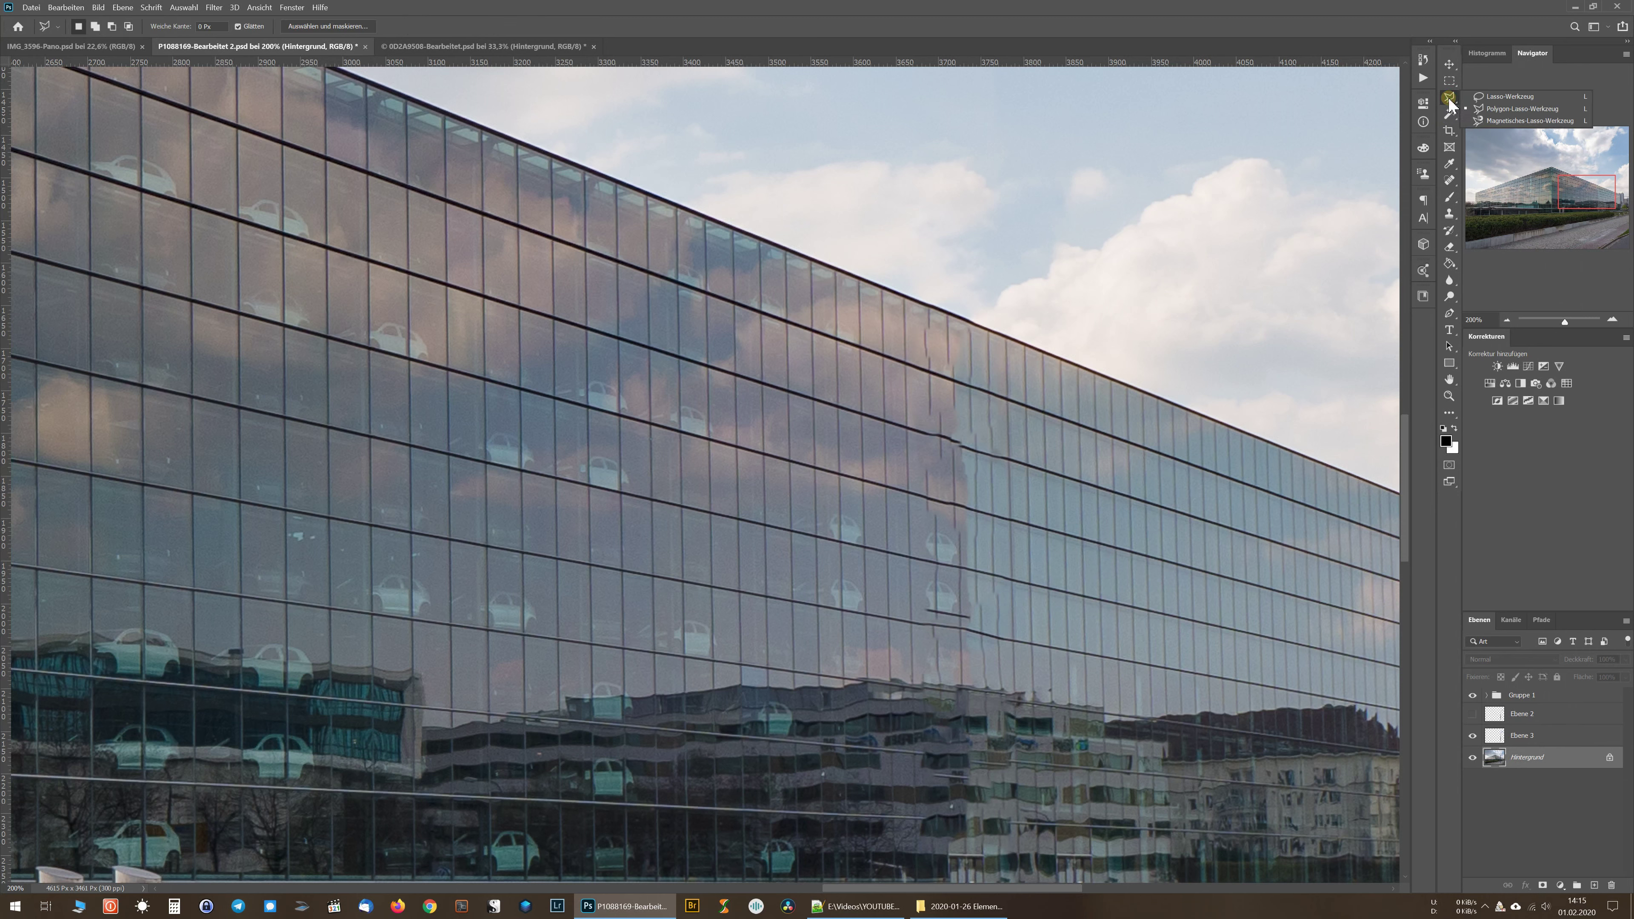
{"action": "left_click", "coordinate": [1505, 111]}
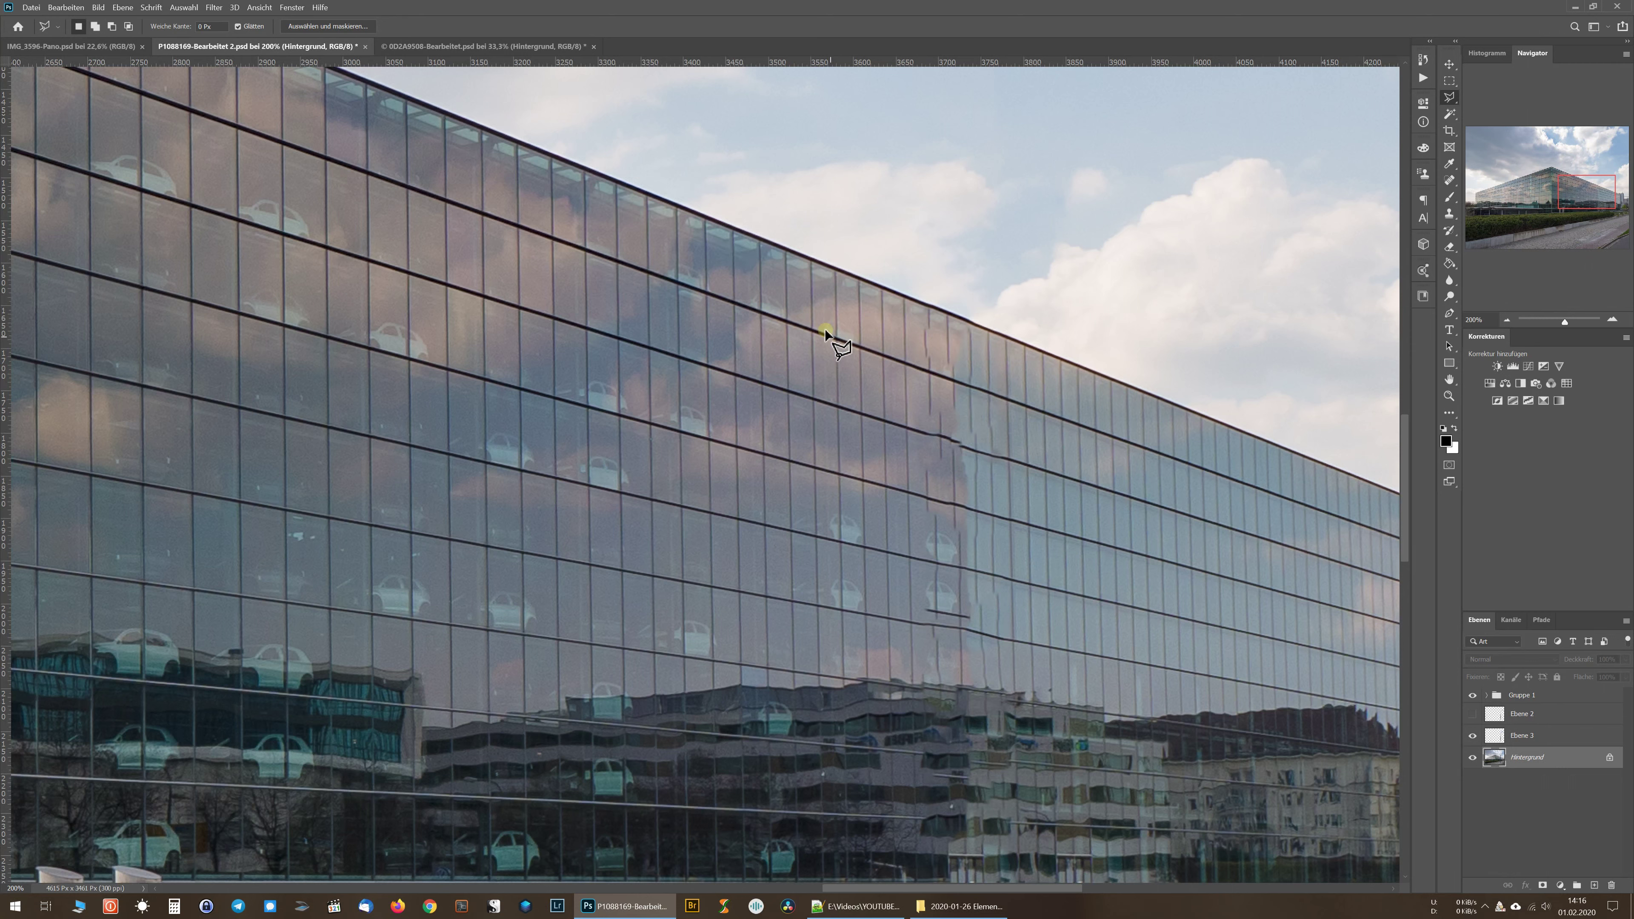
{"action": "left_click", "coordinate": [913, 316]}
{"action": "left_click", "coordinate": [849, 670]}
{"action": "left_click", "coordinate": [919, 675]}
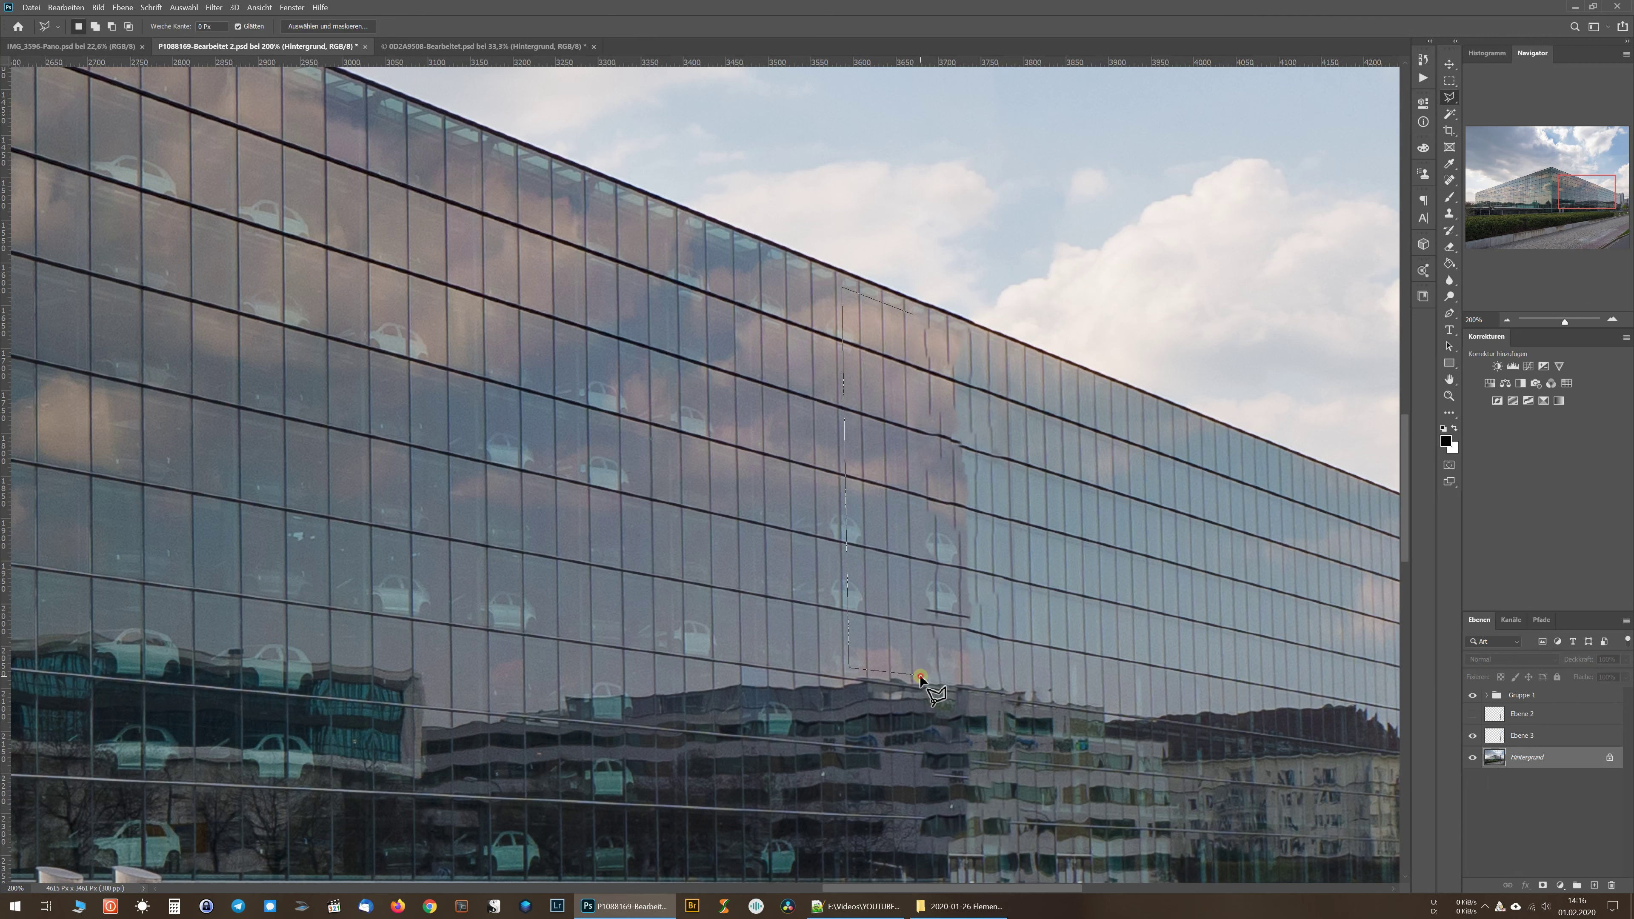
{"action": "left_click", "coordinate": [913, 317]}
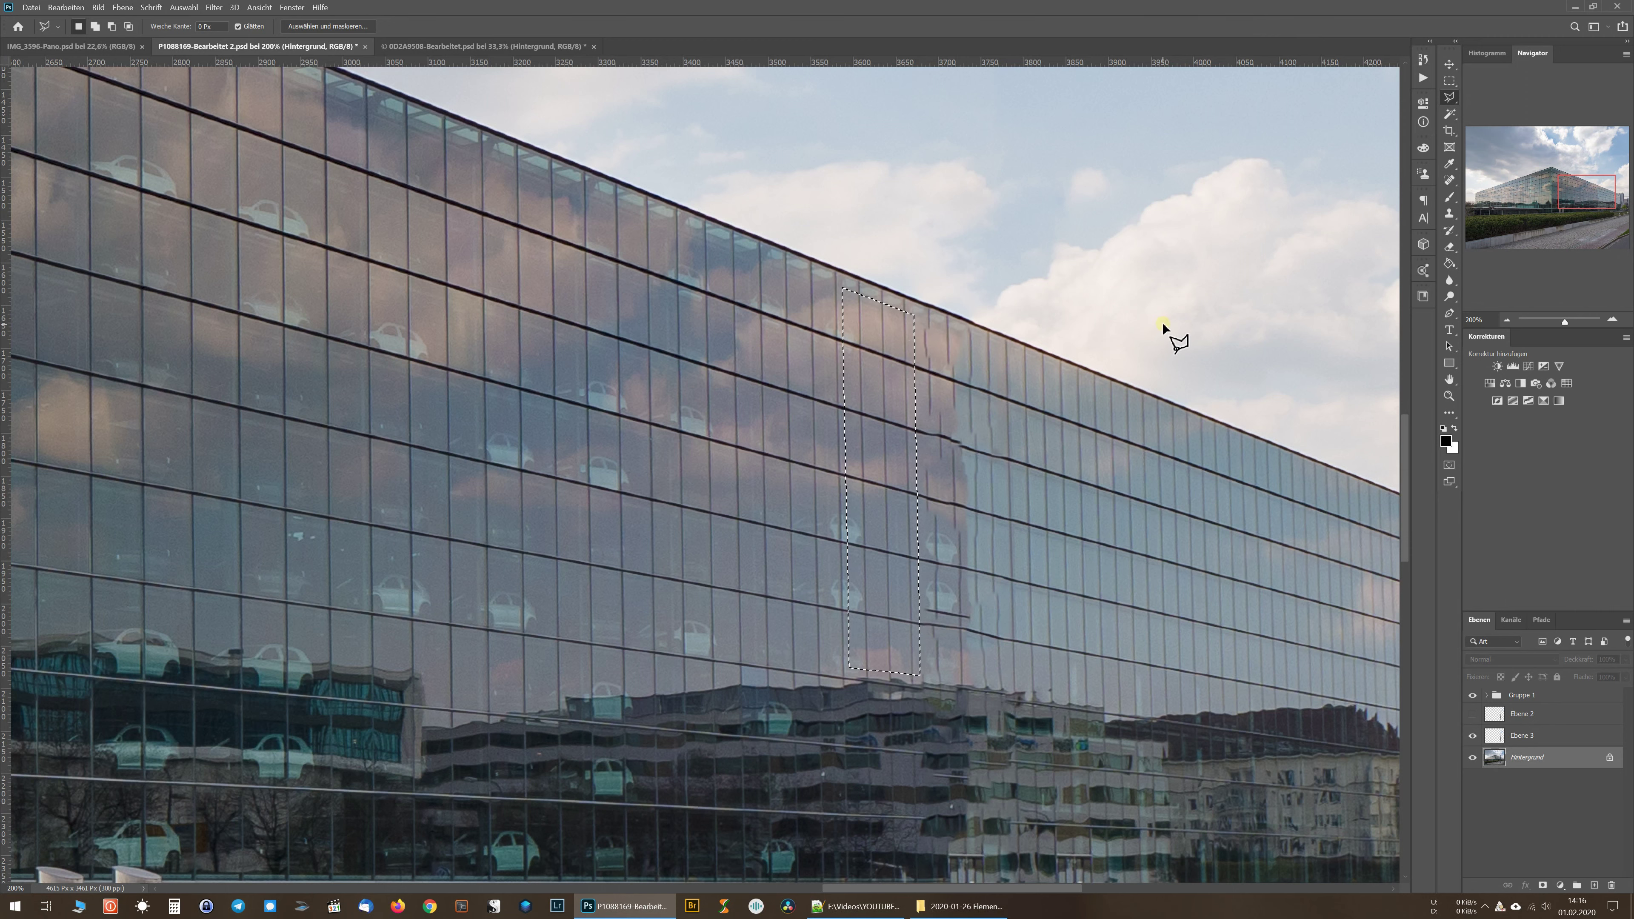
{"action": "key", "text": "ctrl+j"}
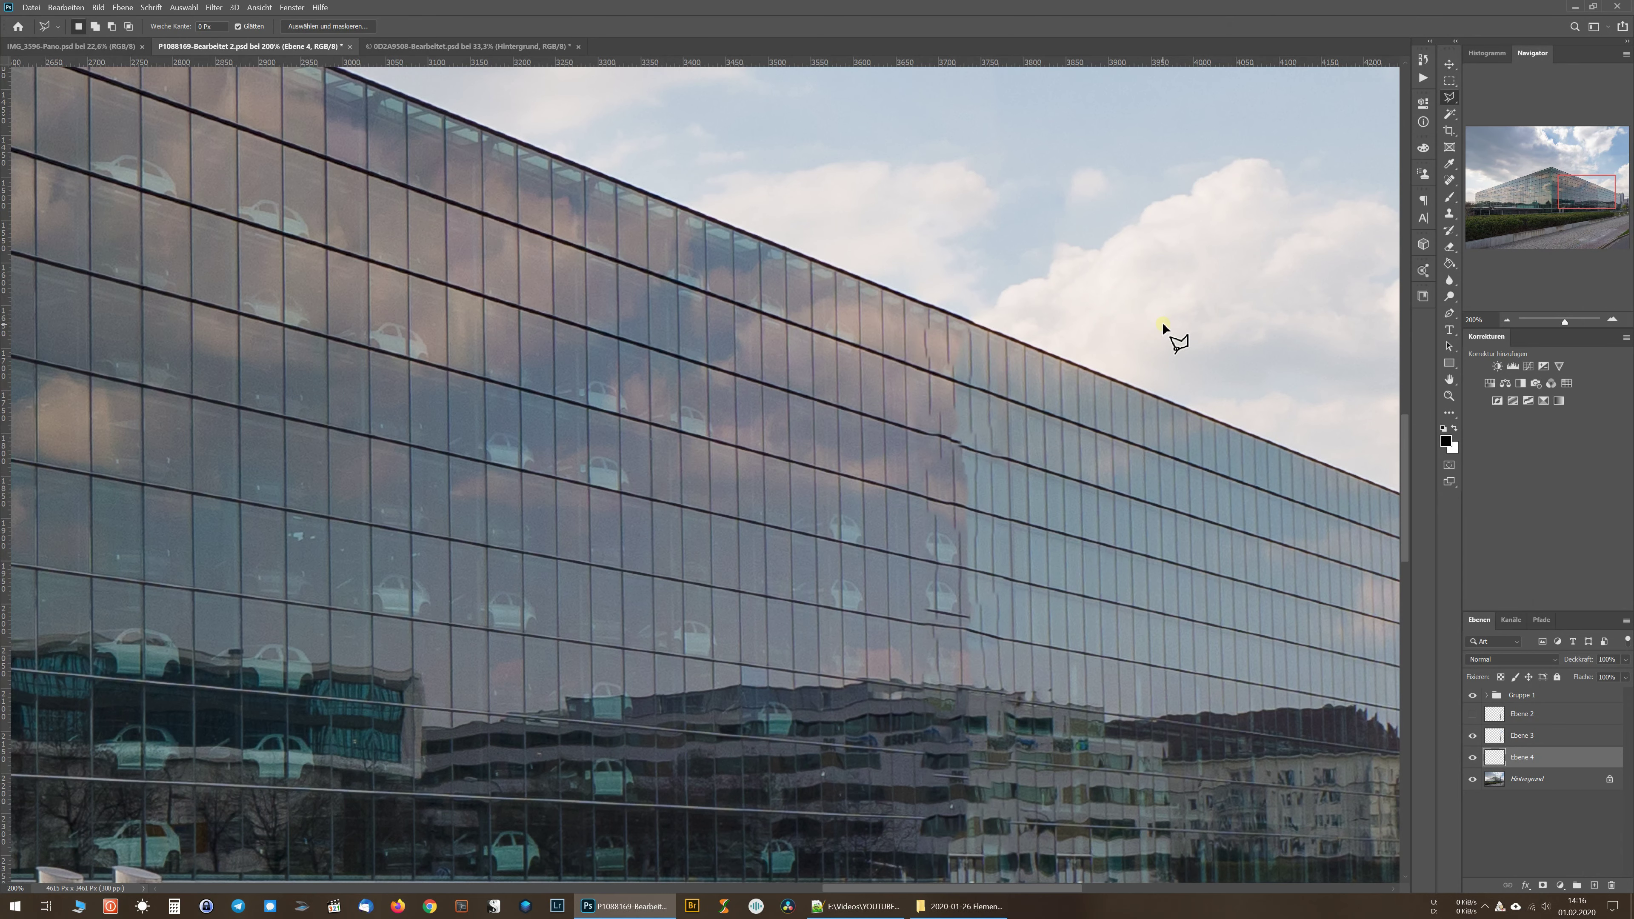
{"action": "left_click", "coordinate": [1473, 758], "text": "alt"}
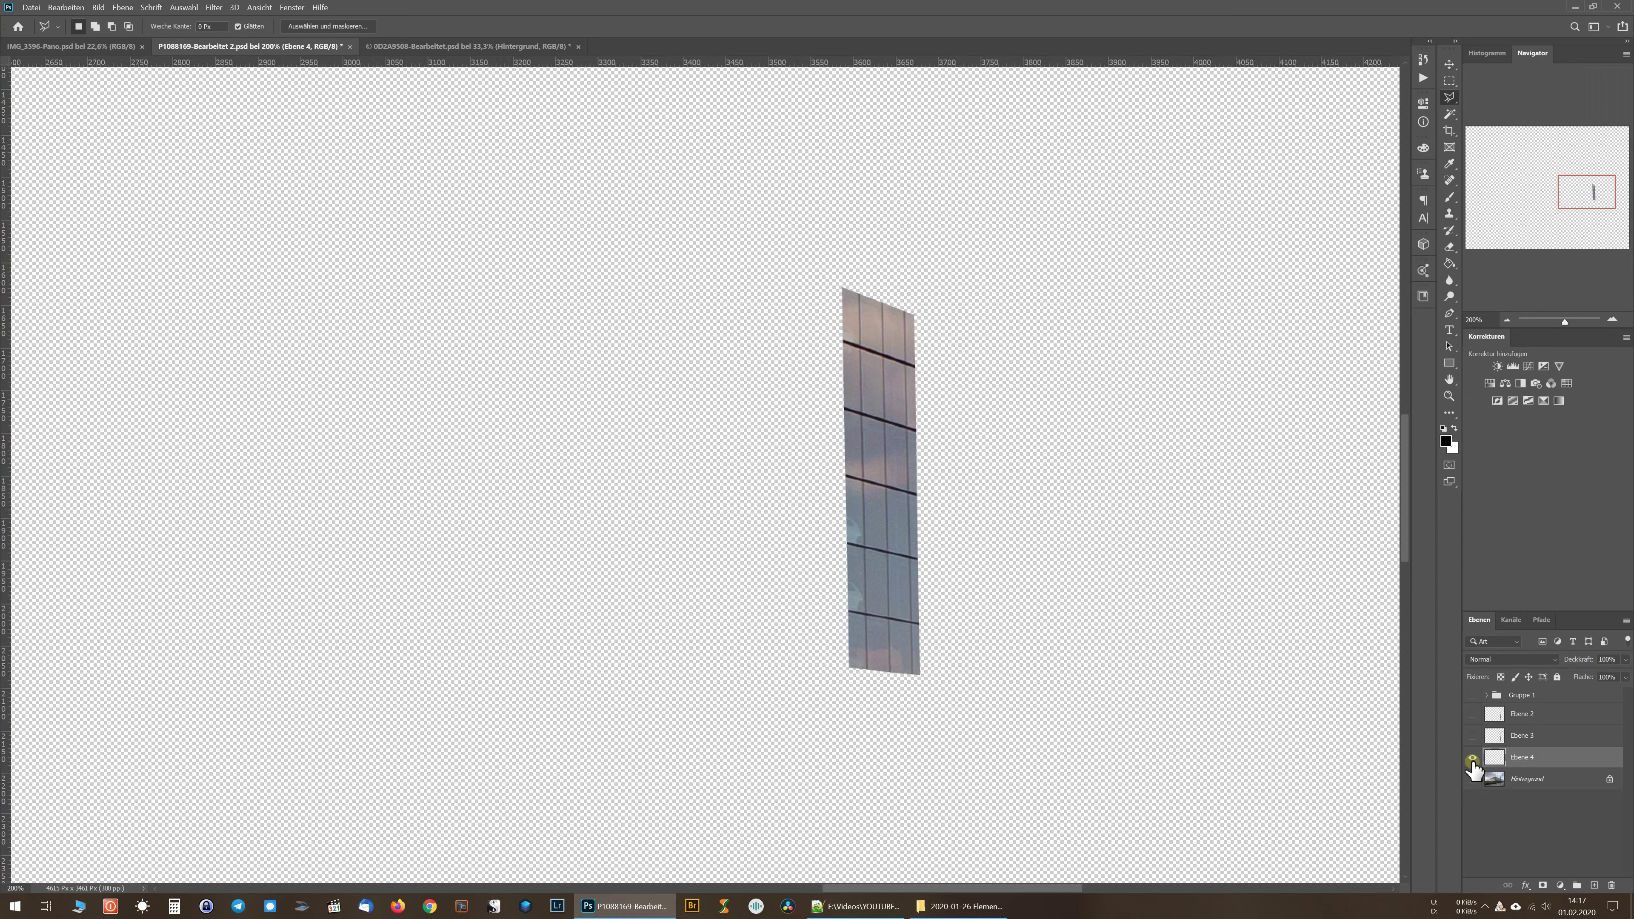
{"action": "left_click", "coordinate": [1473, 760], "text": "alt"}
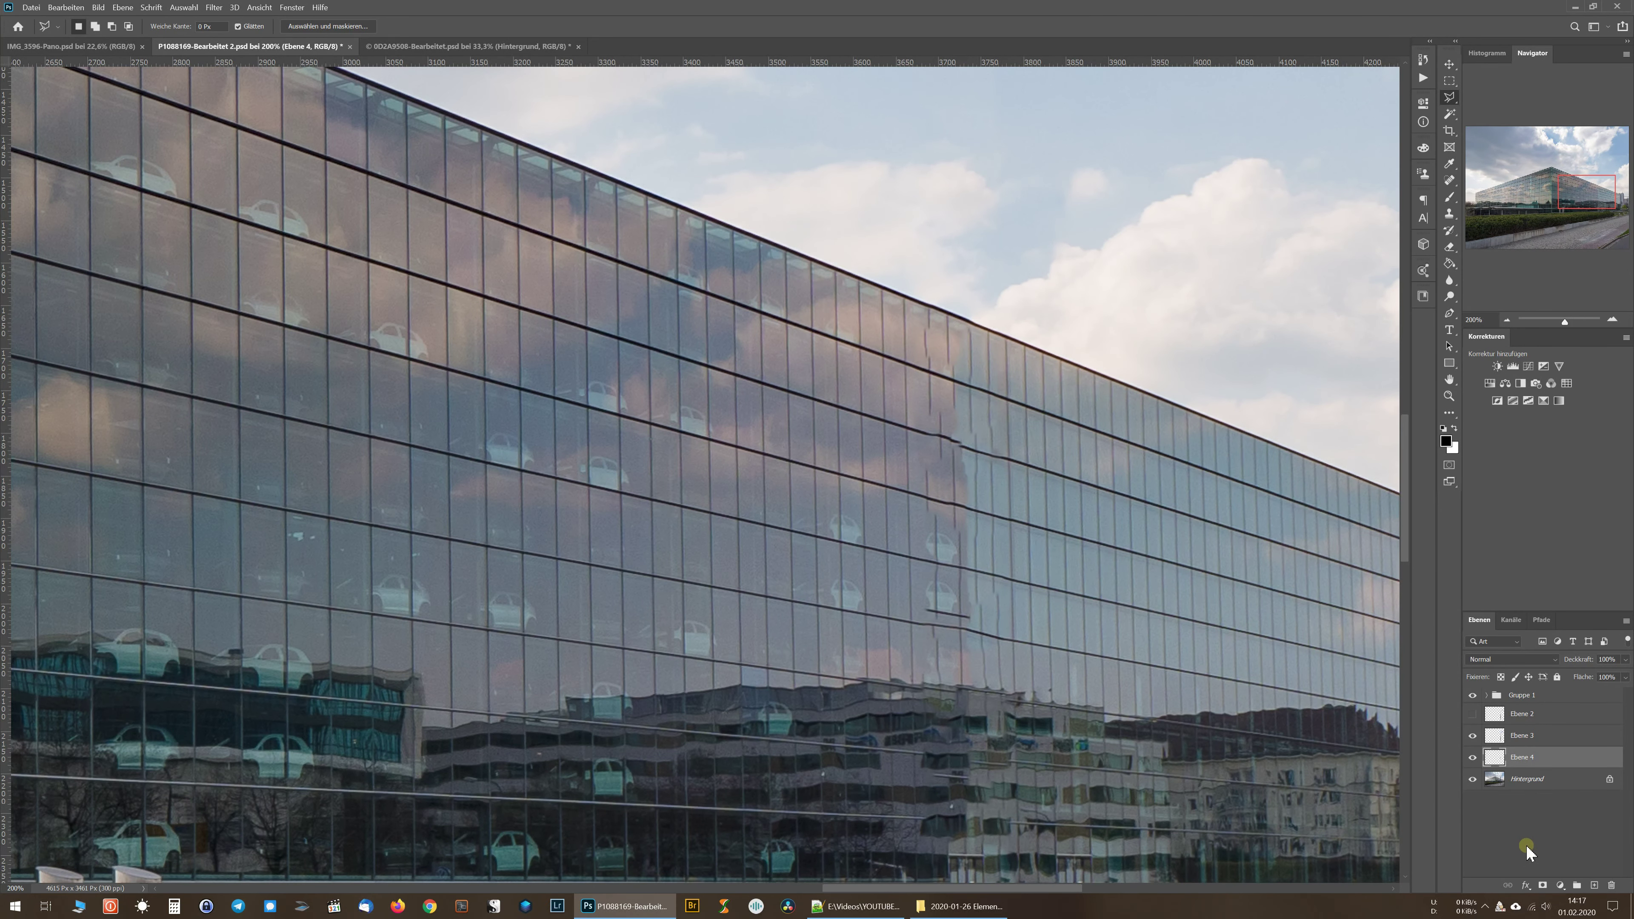
{"action": "left_click", "coordinate": [1500, 759], "text": "ctrl"}
Move the Ebene 4 window strip right and down over the seam and stack it above Ebene 3
{"action": "key", "text": "v"}
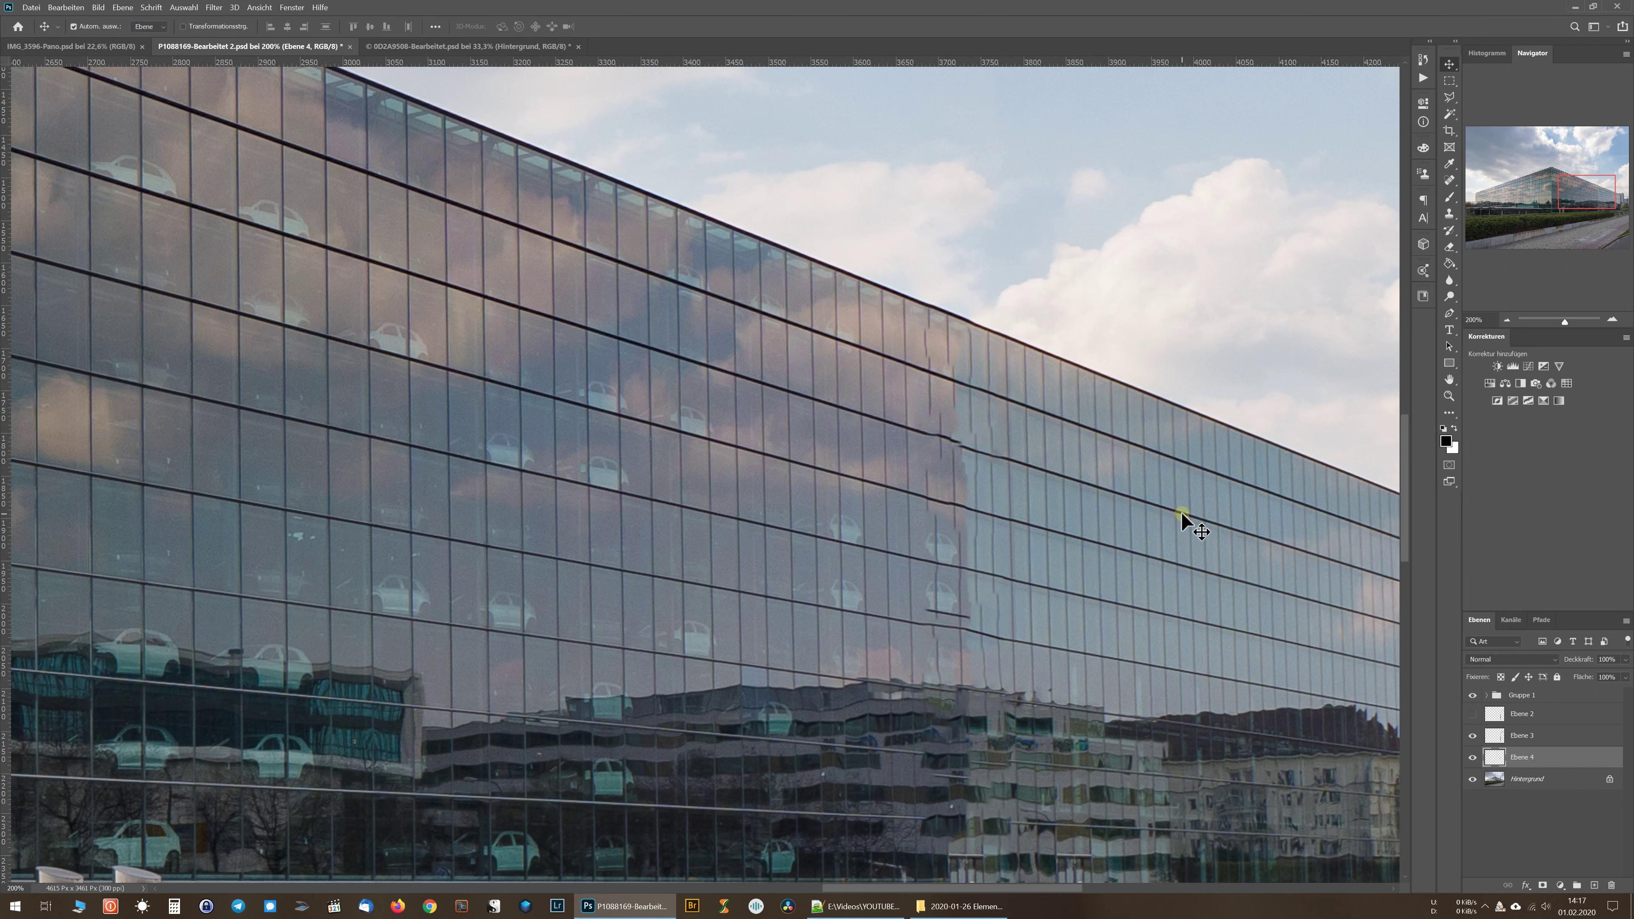
{"action": "key", "text": "Right"}
{"action": "key", "text": "Right"}
{"action": "key", "text": "Right"}
{"action": "key", "text": "Right"}
{"action": "key", "text": "Right"}
{"action": "key", "text": "Right"}
{"action": "key", "text": "Right"}
{"action": "key", "text": "Right"}
{"action": "key", "text": "Right"}
{"action": "key", "text": "Right"}
{"action": "key", "text": "Right"}
{"action": "key", "text": "Right"}
{"action": "key", "text": "Right"}
{"action": "key", "text": "Right"}
{"action": "key", "text": "Right"}
{"action": "key", "text": "Right"}
{"action": "key", "text": "Right"}
{"action": "key", "text": "Right"}
{"action": "key", "text": "Right"}
{"action": "key", "text": "Right"}
{"action": "key", "text": "Right"}
{"action": "key", "text": "Right"}
{"action": "key", "text": "Right"}
{"action": "key", "text": "Right"}
{"action": "key", "text": "Right"}
{"action": "key", "text": "Right"}
{"action": "left_click_drag", "start_coordinate": [894, 430], "coordinate": [914, 454]}
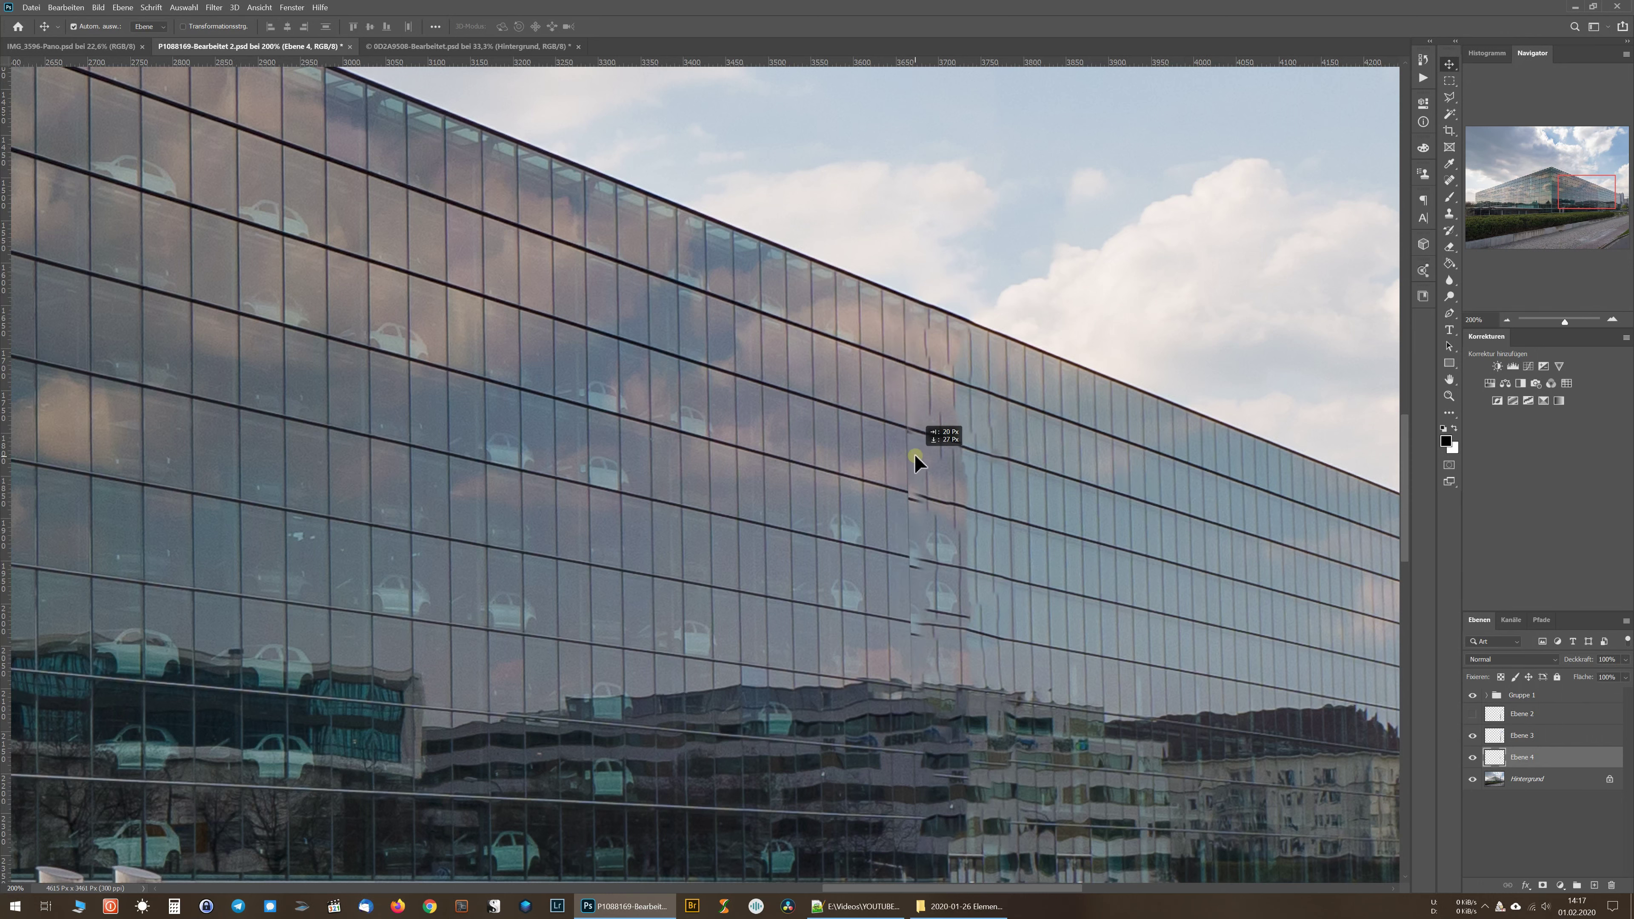
{"action": "mouse_move", "coordinate": [915, 453]}
{"action": "left_mouse_down"}
{"action": "mouse_move", "coordinate": [801, 437]}
{"action": "mouse_move", "coordinate": [914, 457]}
{"action": "mouse_move", "coordinate": [836, 436]}
{"action": "mouse_move", "coordinate": [856, 367]}
{"action": "mouse_move", "coordinate": [868, 376]}
{"action": "left_mouse_up"}
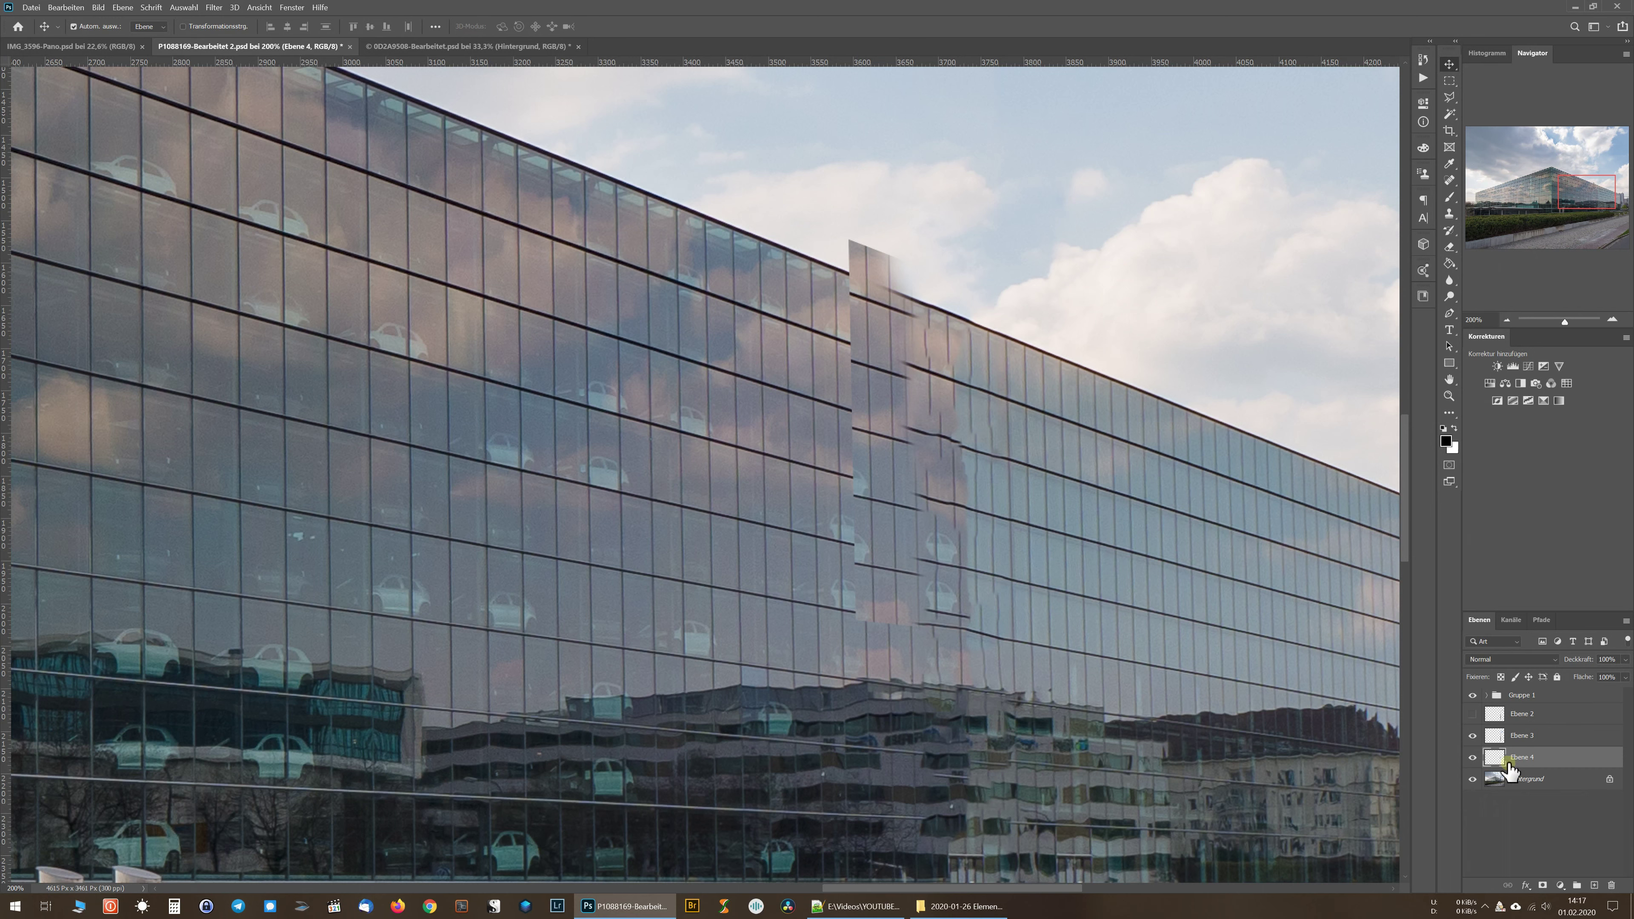
{"action": "left_click_drag", "start_coordinate": [1495, 762], "coordinate": [1496, 735]}
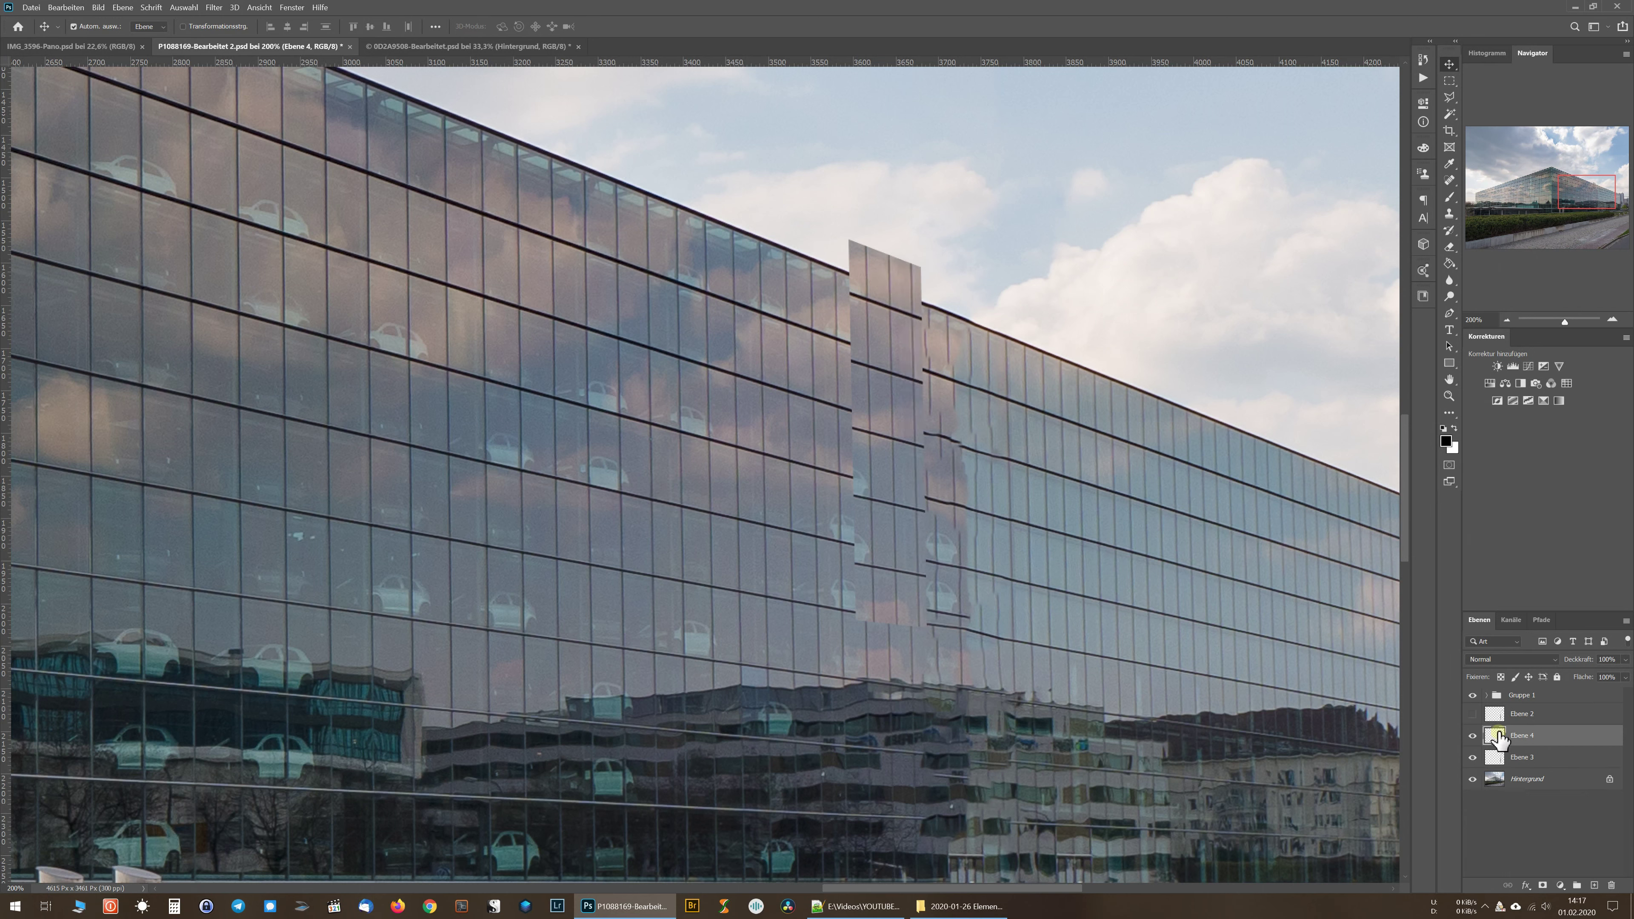
{"action": "left_click", "coordinate": [888, 491]}
{"action": "mouse_move", "coordinate": [888, 491]}
{"action": "left_mouse_down"}
{"action": "mouse_move", "coordinate": [933, 531]}
{"action": "mouse_move", "coordinate": [929, 554]}
{"action": "left_mouse_up"}
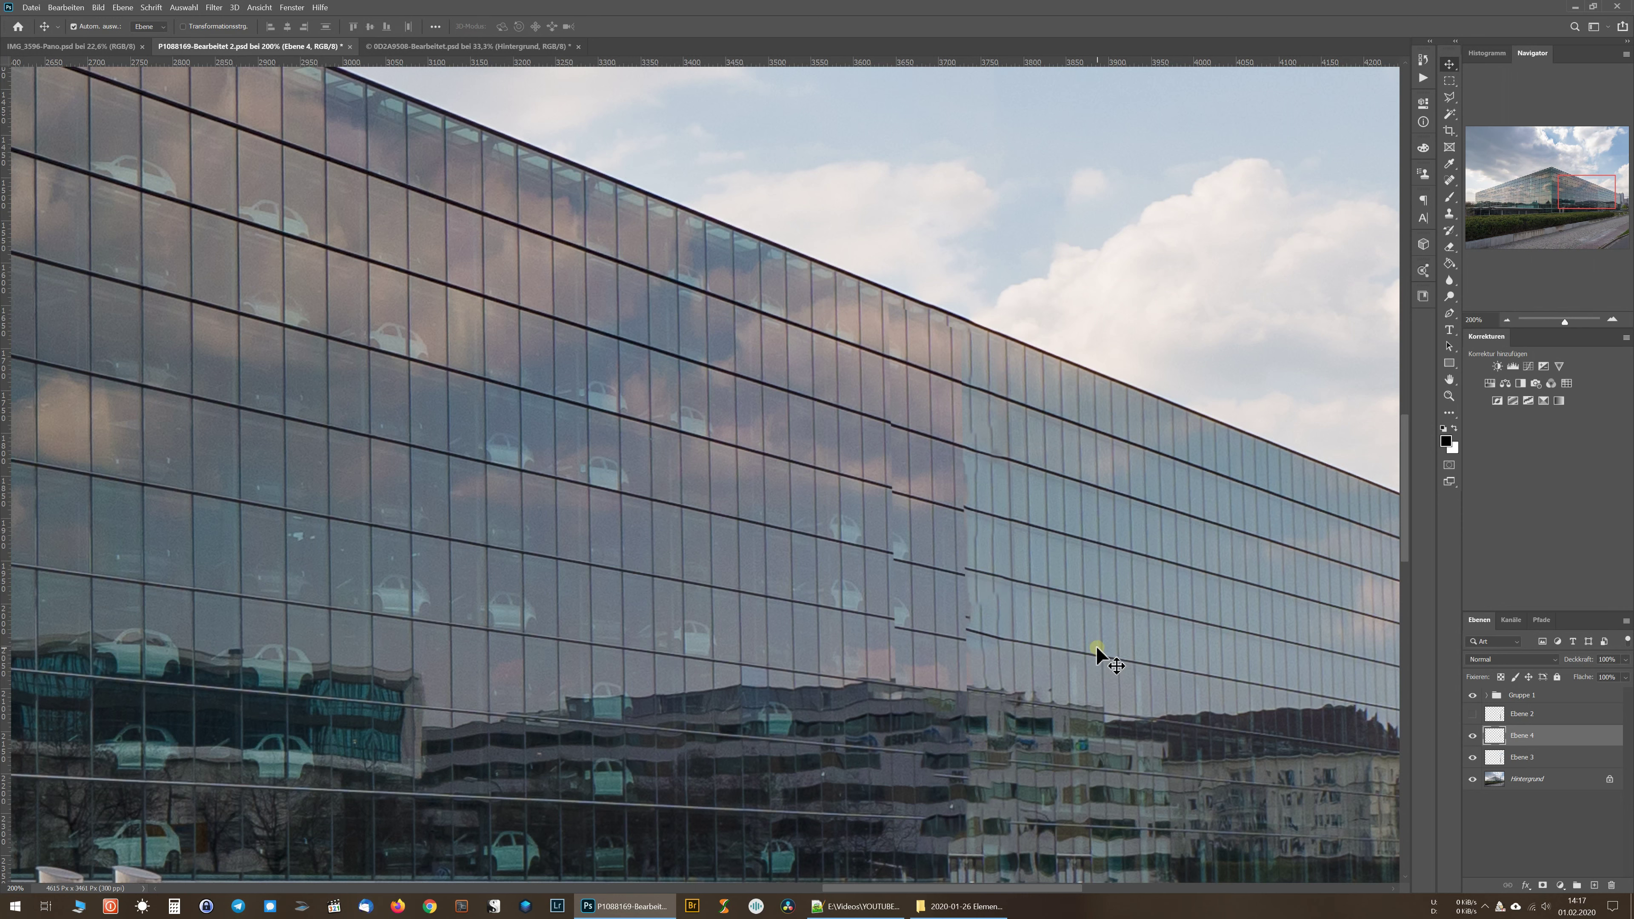
Shorten the window strip to about 97% height by pulling in its top and bottom edges
{"action": "key", "text": "ctrl+t"}
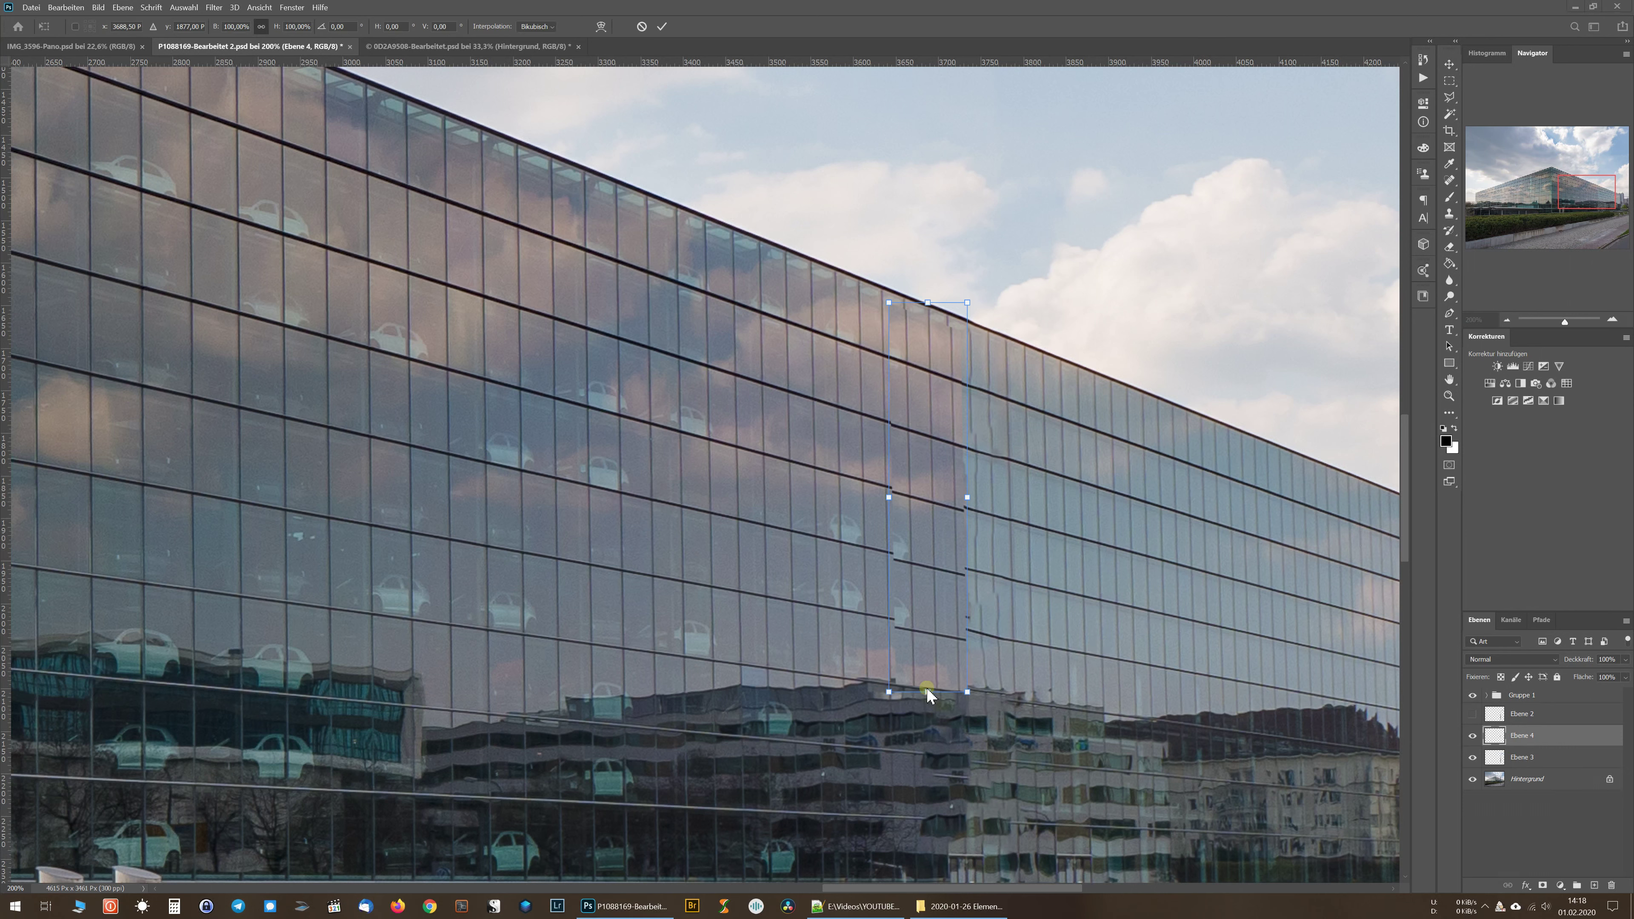
{"action": "left_click_drag", "start_coordinate": [928, 692], "coordinate": [926, 681]}
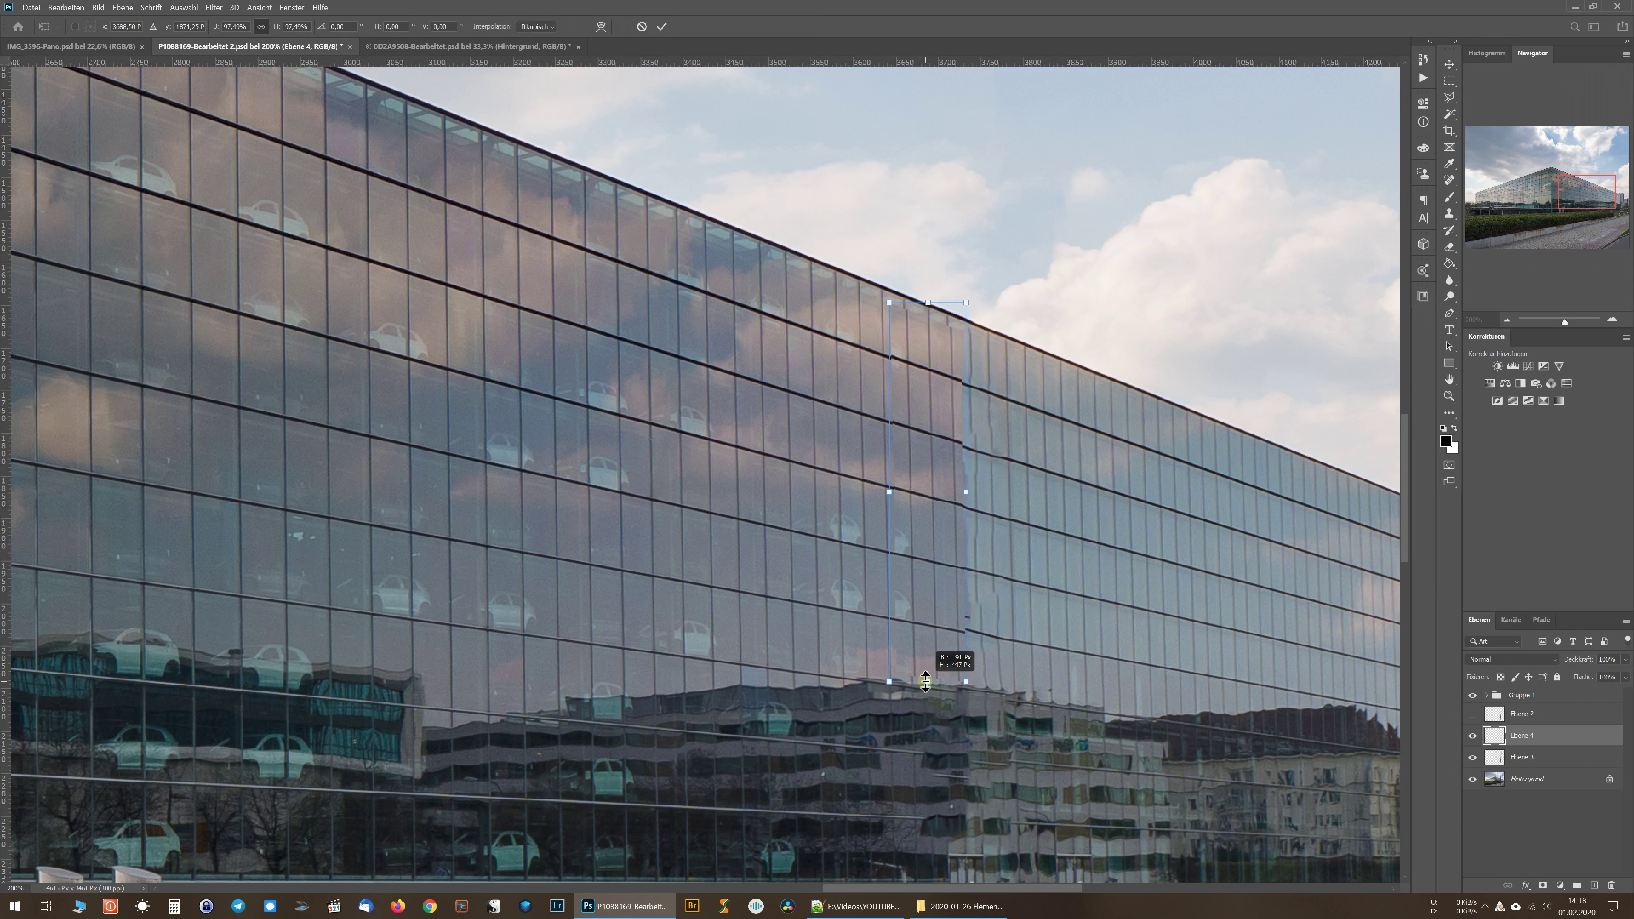
{"action": "left_click_drag", "start_coordinate": [928, 302], "coordinate": [925, 305]}
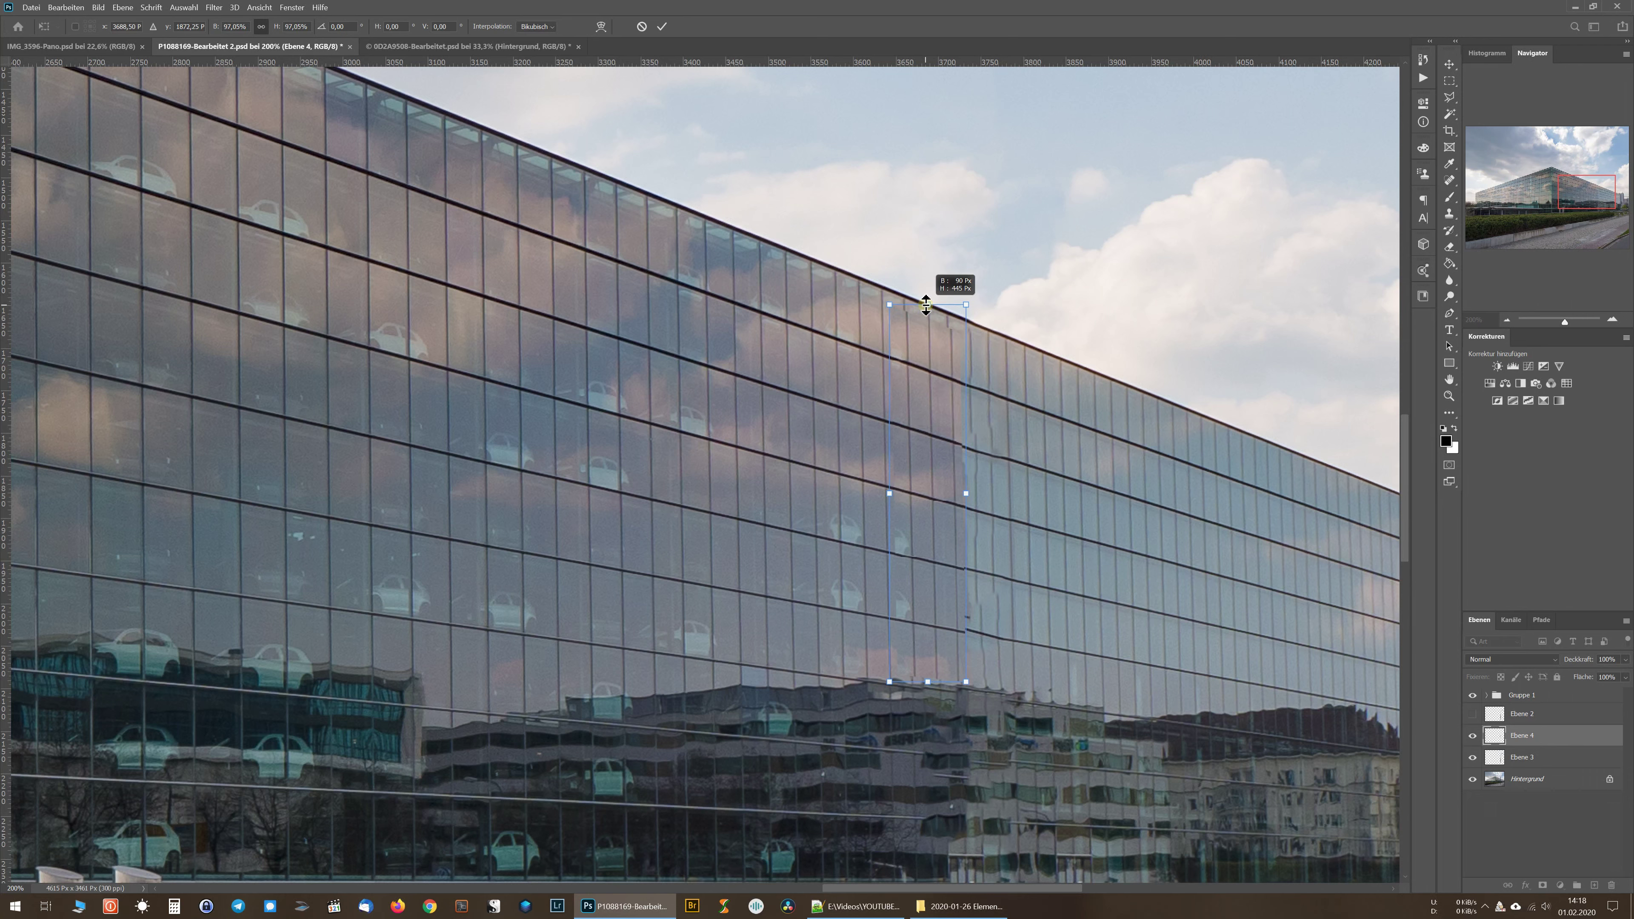
{"action": "left_click_drag", "start_coordinate": [926, 306], "coordinate": [926, 306]}
{"action": "left_click", "coordinate": [662, 26]}
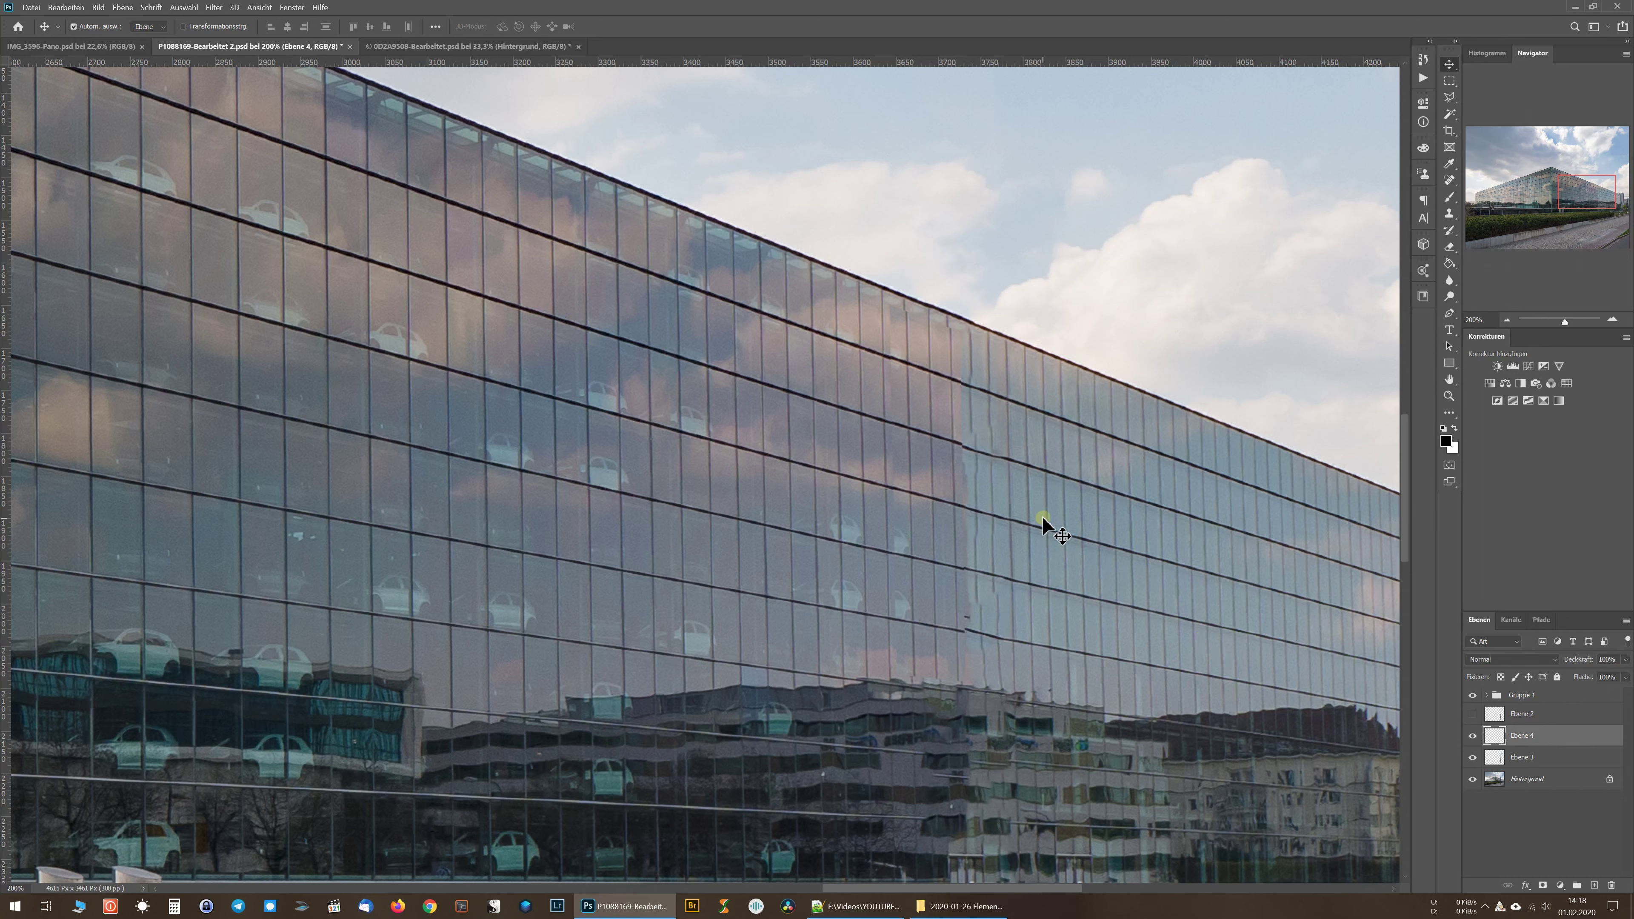
Nudge the strip one pixel left and warp its right and top edges to follow the facade
{"action": "left_click", "coordinate": [1158, 443]}
{"action": "key", "text": "ctrl+t"}
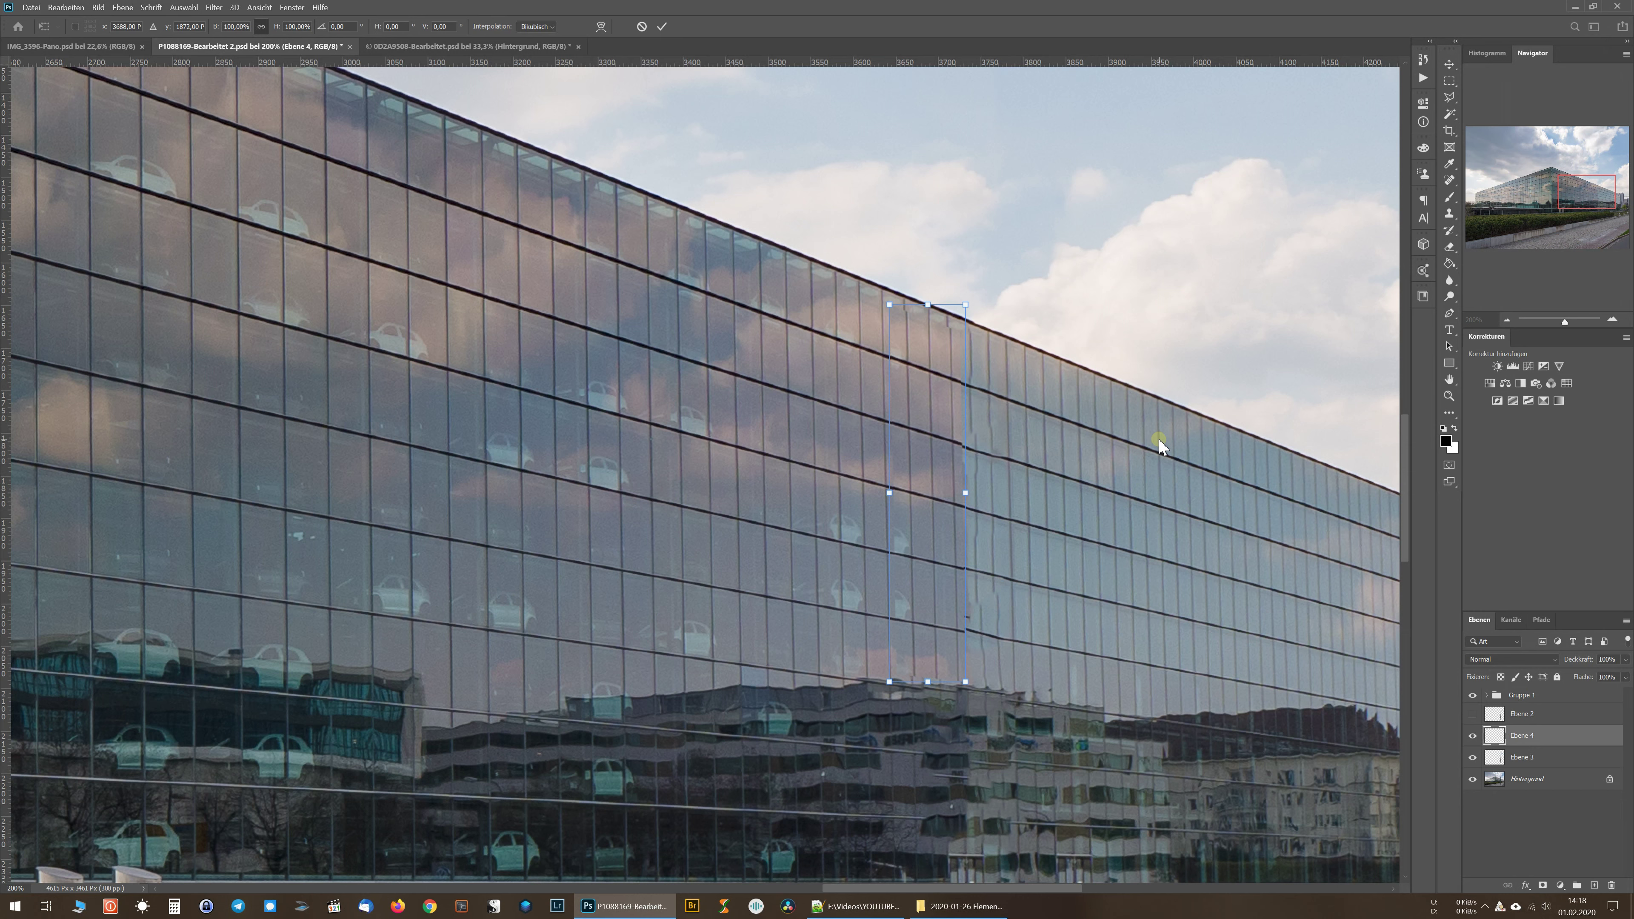
{"action": "key", "text": "Left"}
{"action": "key", "text": "Left"}
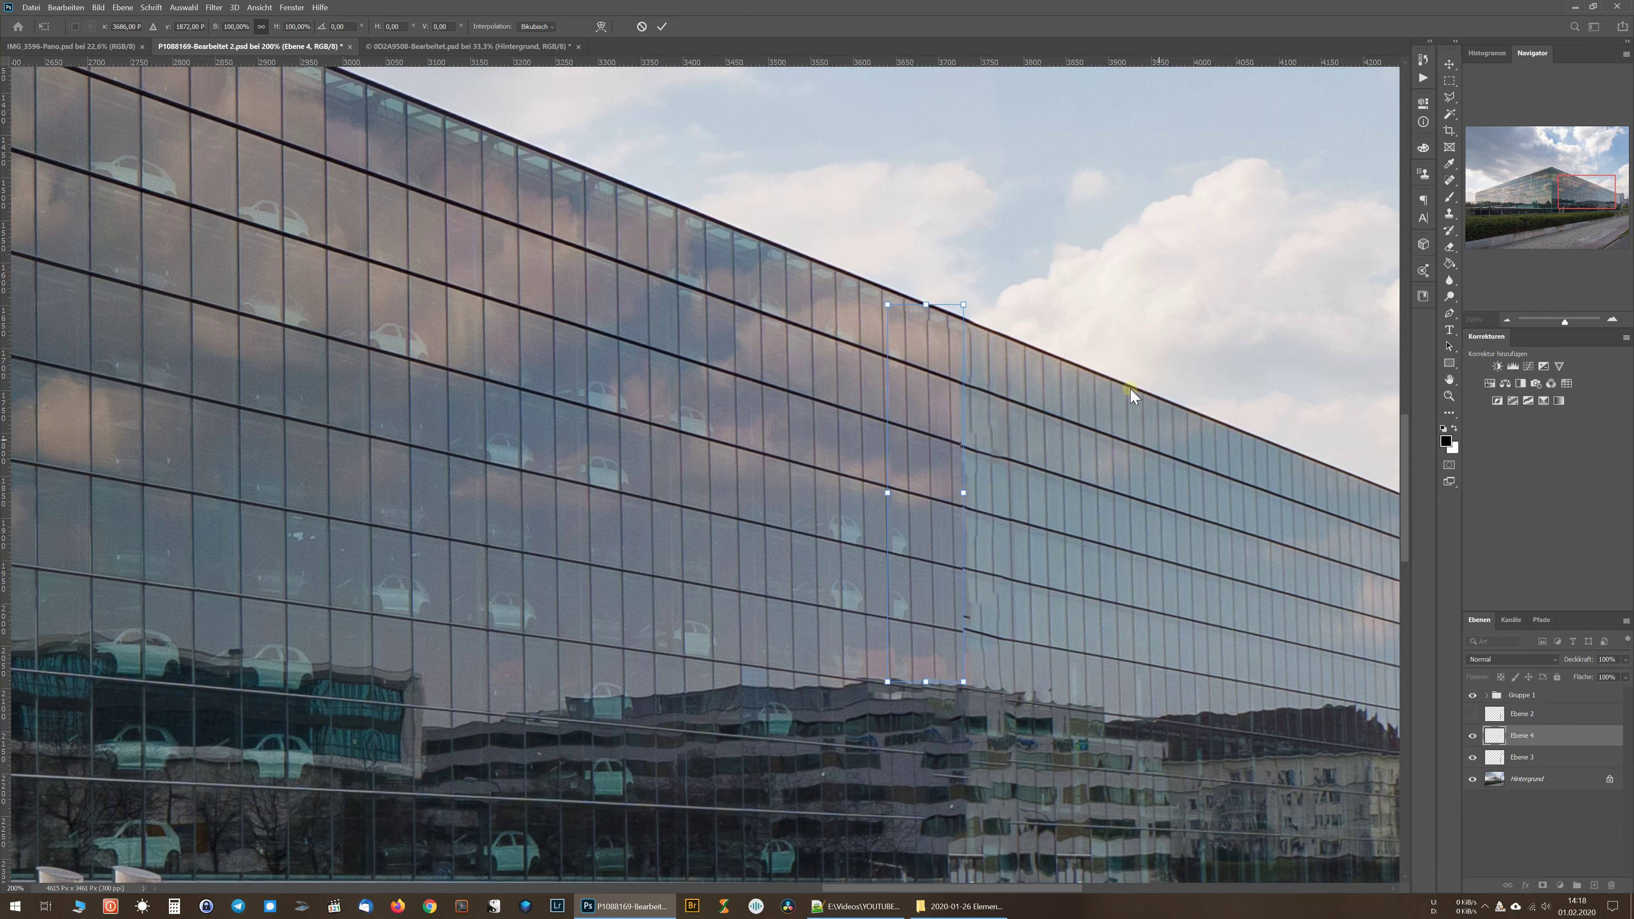
{"action": "left_click", "coordinate": [601, 26]}
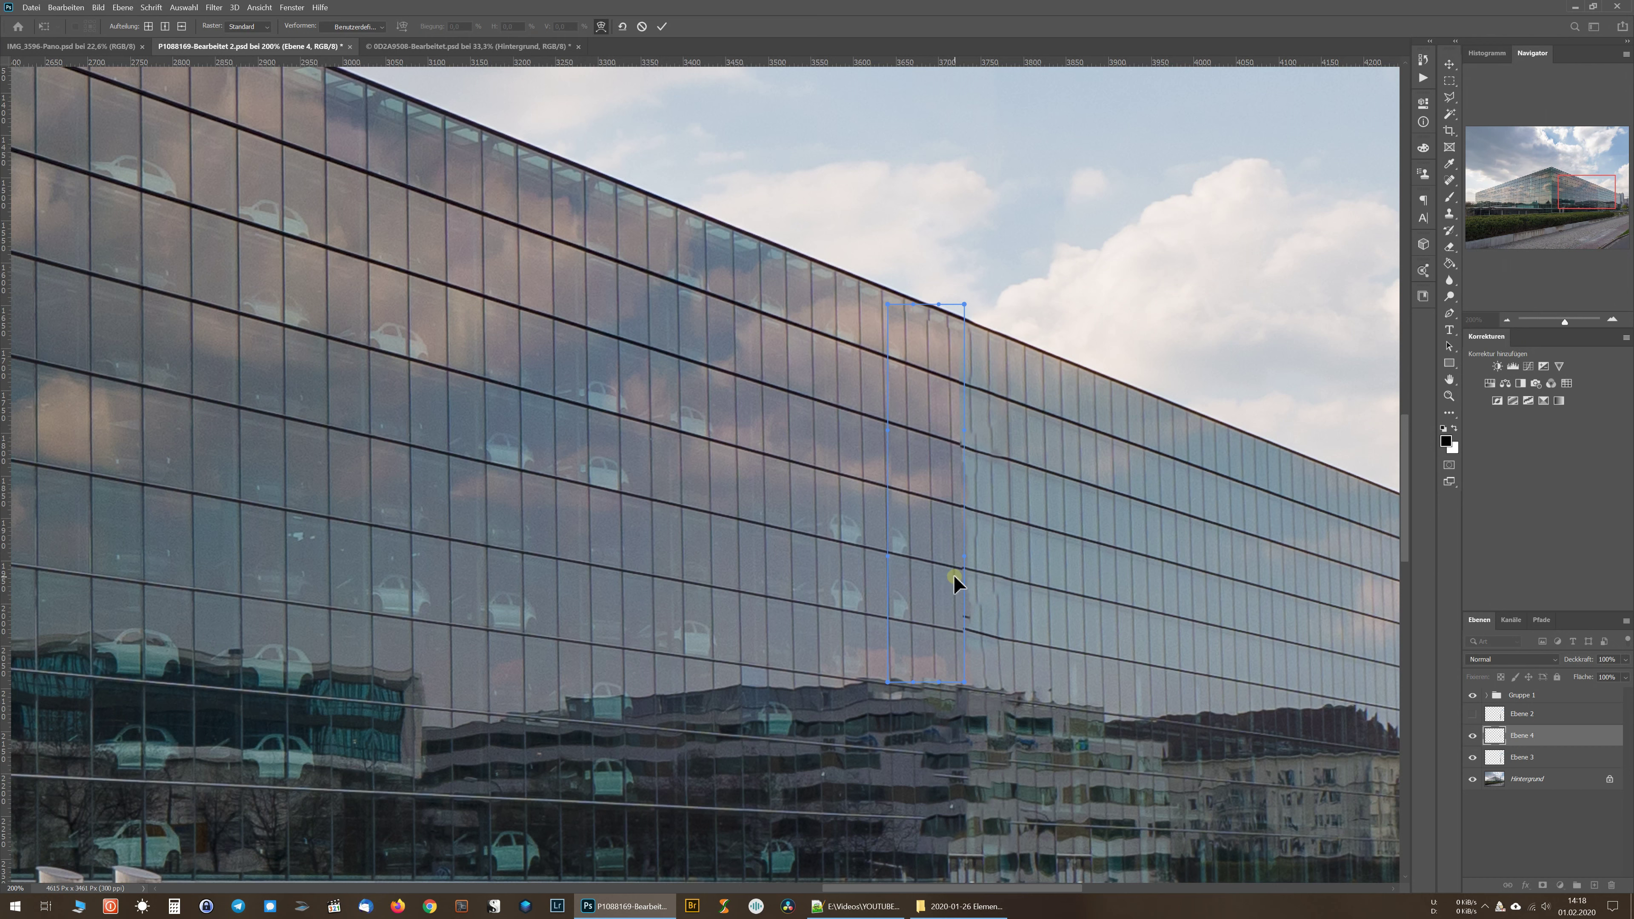
{"action": "left_click_drag", "start_coordinate": [954, 575], "coordinate": [951, 572]}
{"action": "left_click_drag", "start_coordinate": [965, 304], "coordinate": [932, 320]}
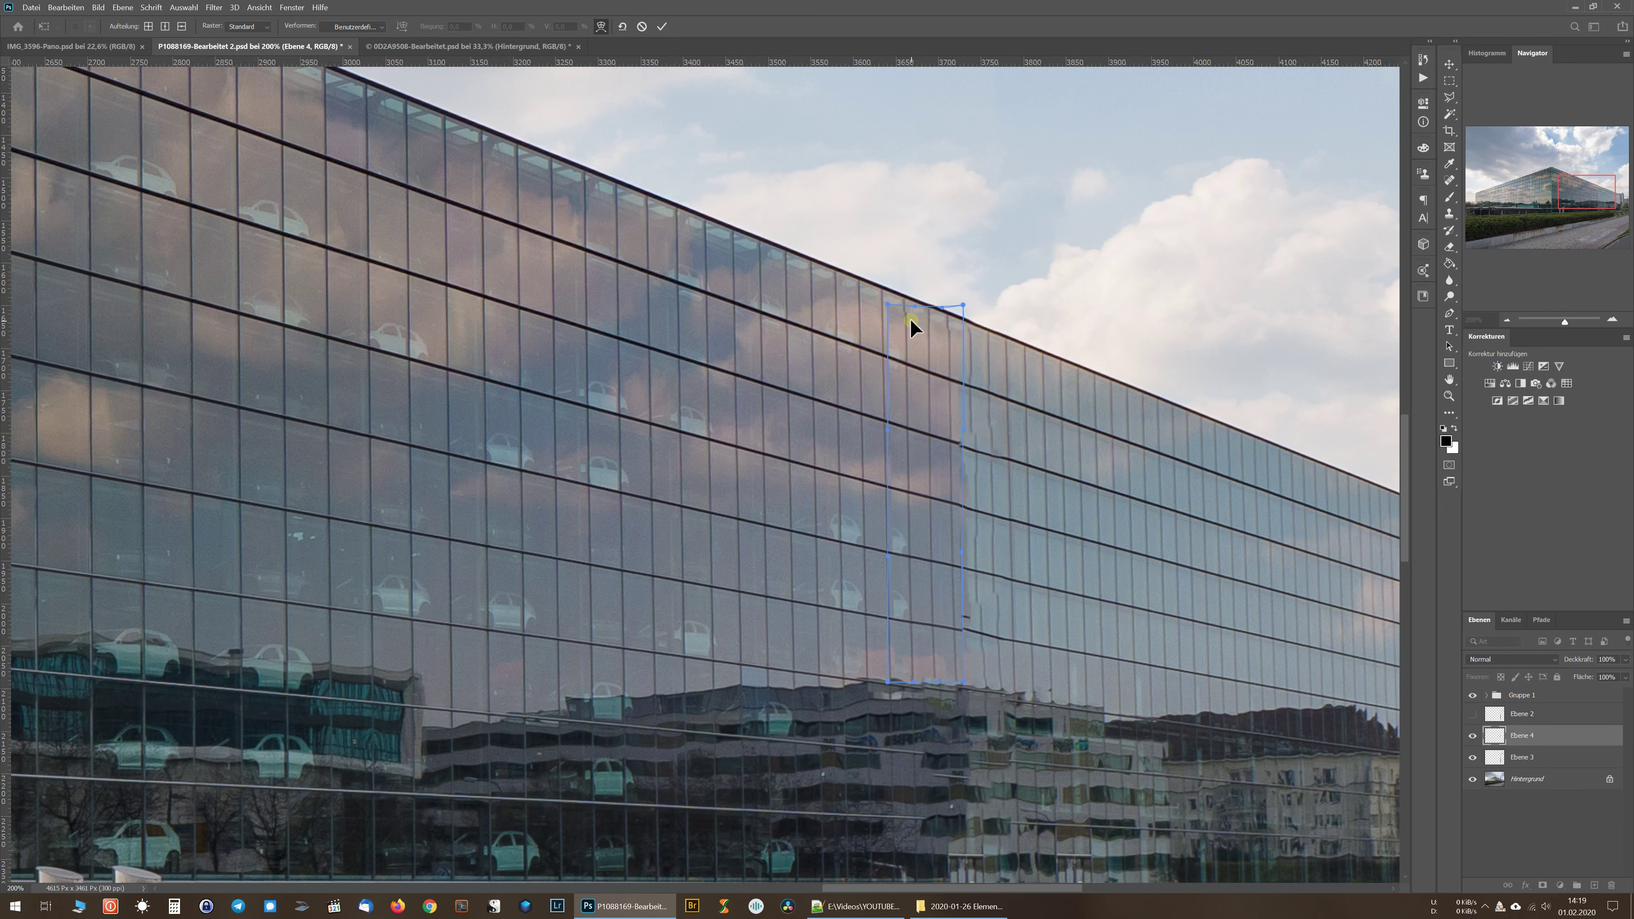
{"action": "left_click_drag", "start_coordinate": [907, 318], "coordinate": [907, 317]}
{"action": "left_click_drag", "start_coordinate": [908, 317], "coordinate": [909, 317]}
Commit the warp, add a layer mask to Ebene 4, and set up a black brush
{"action": "left_click", "coordinate": [657, 23]}
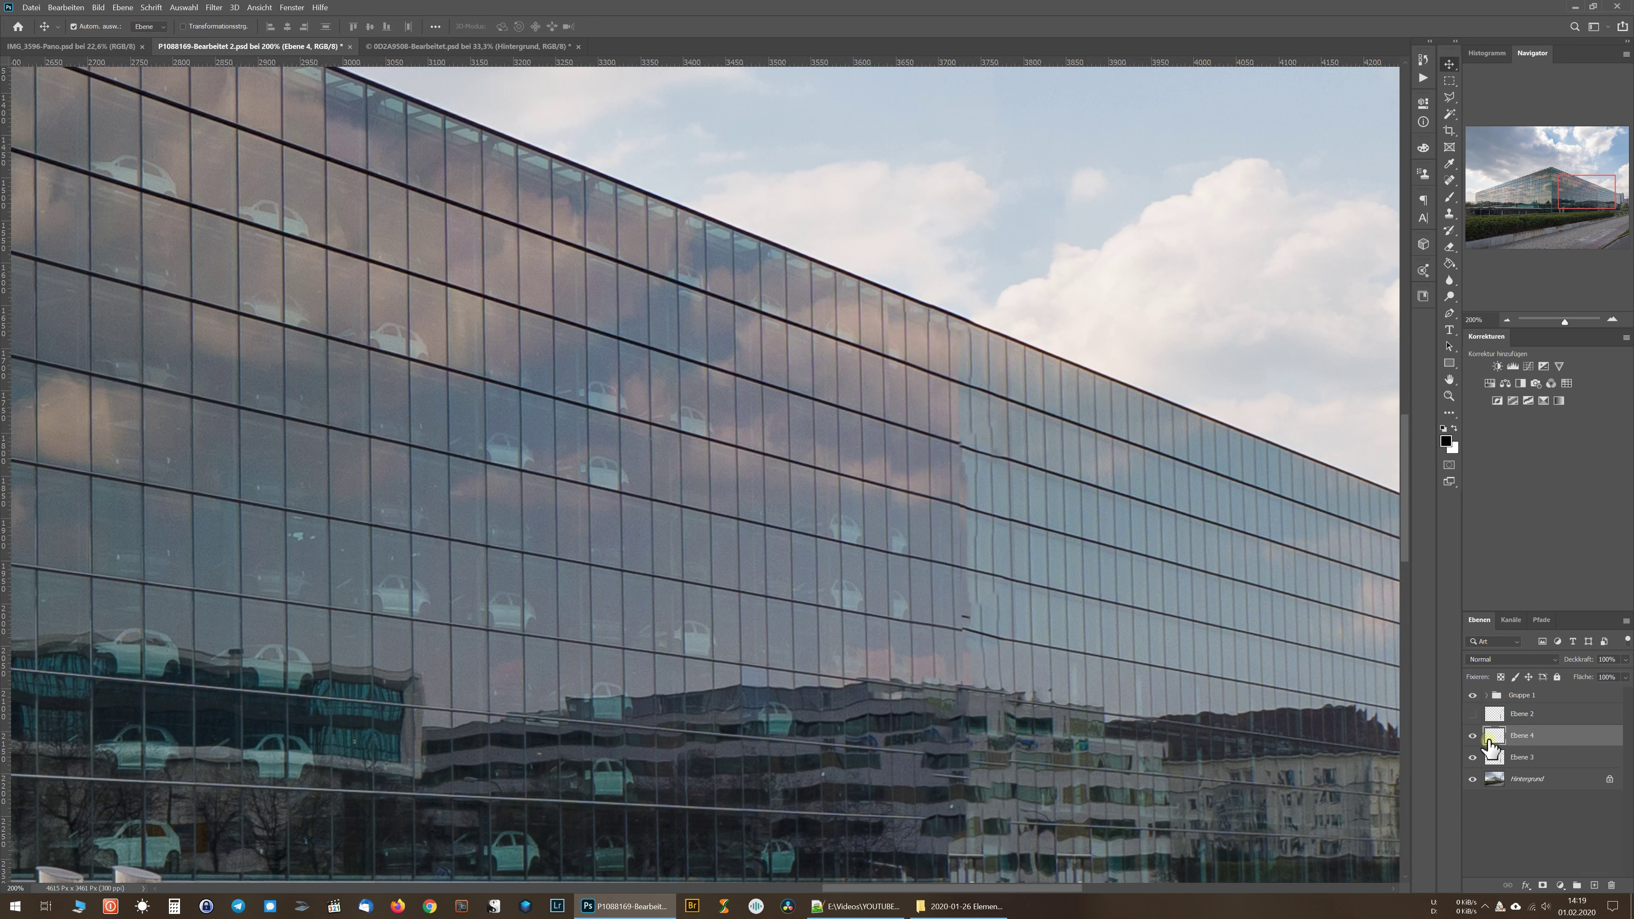
{"action": "left_click", "coordinate": [1016, 568]}
{"action": "left_click", "coordinate": [1543, 885]}
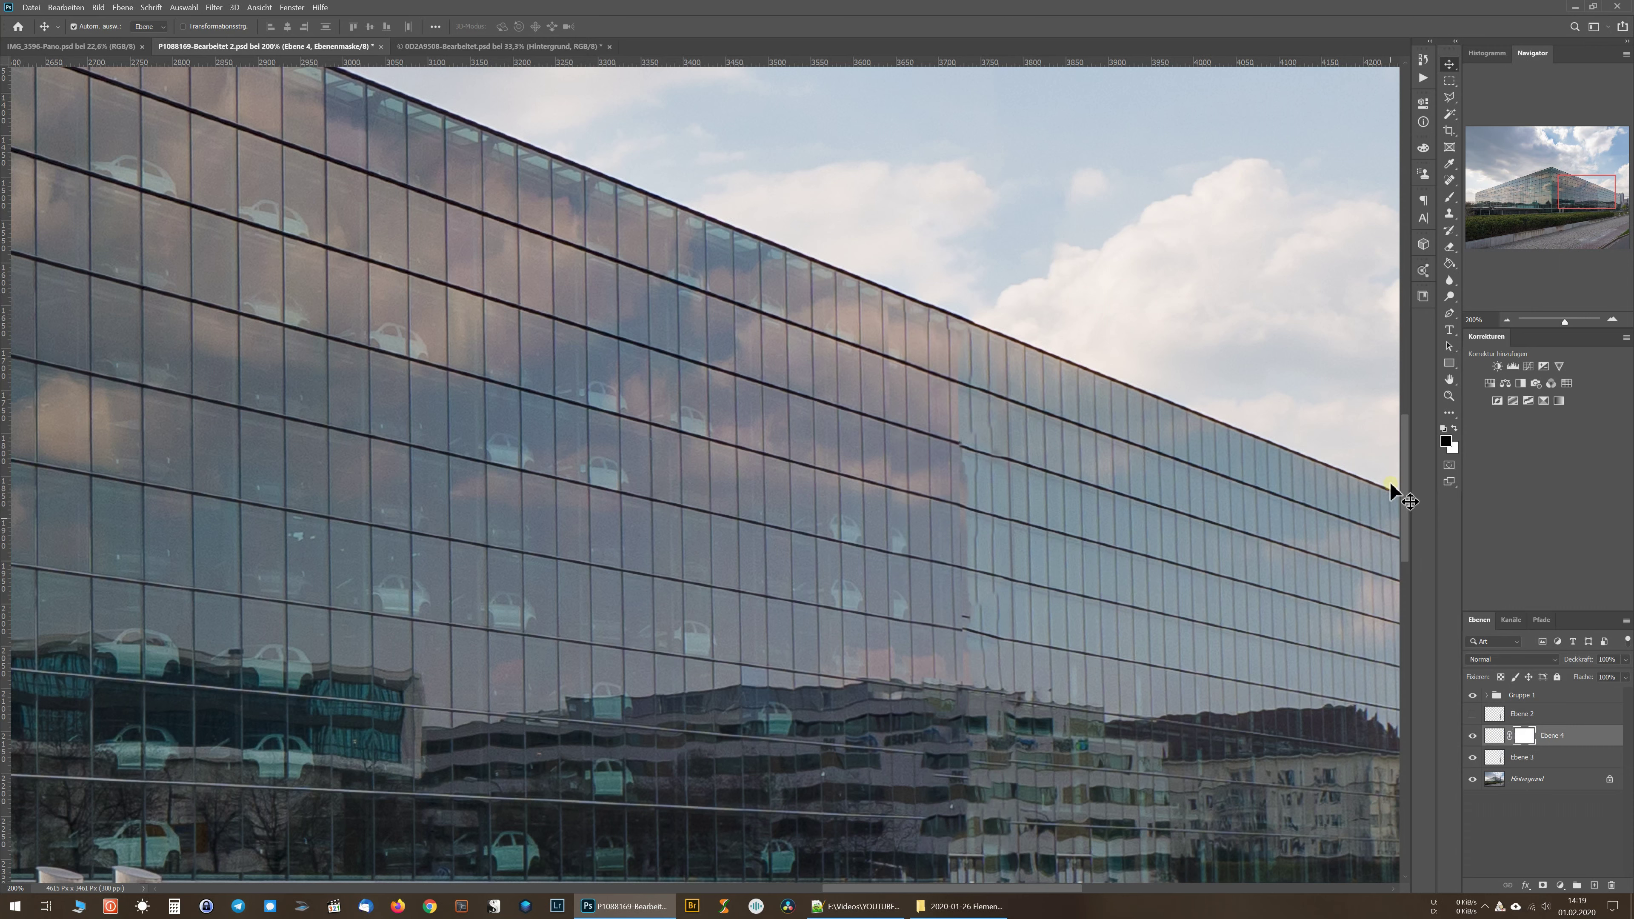
{"action": "key", "text": "b"}
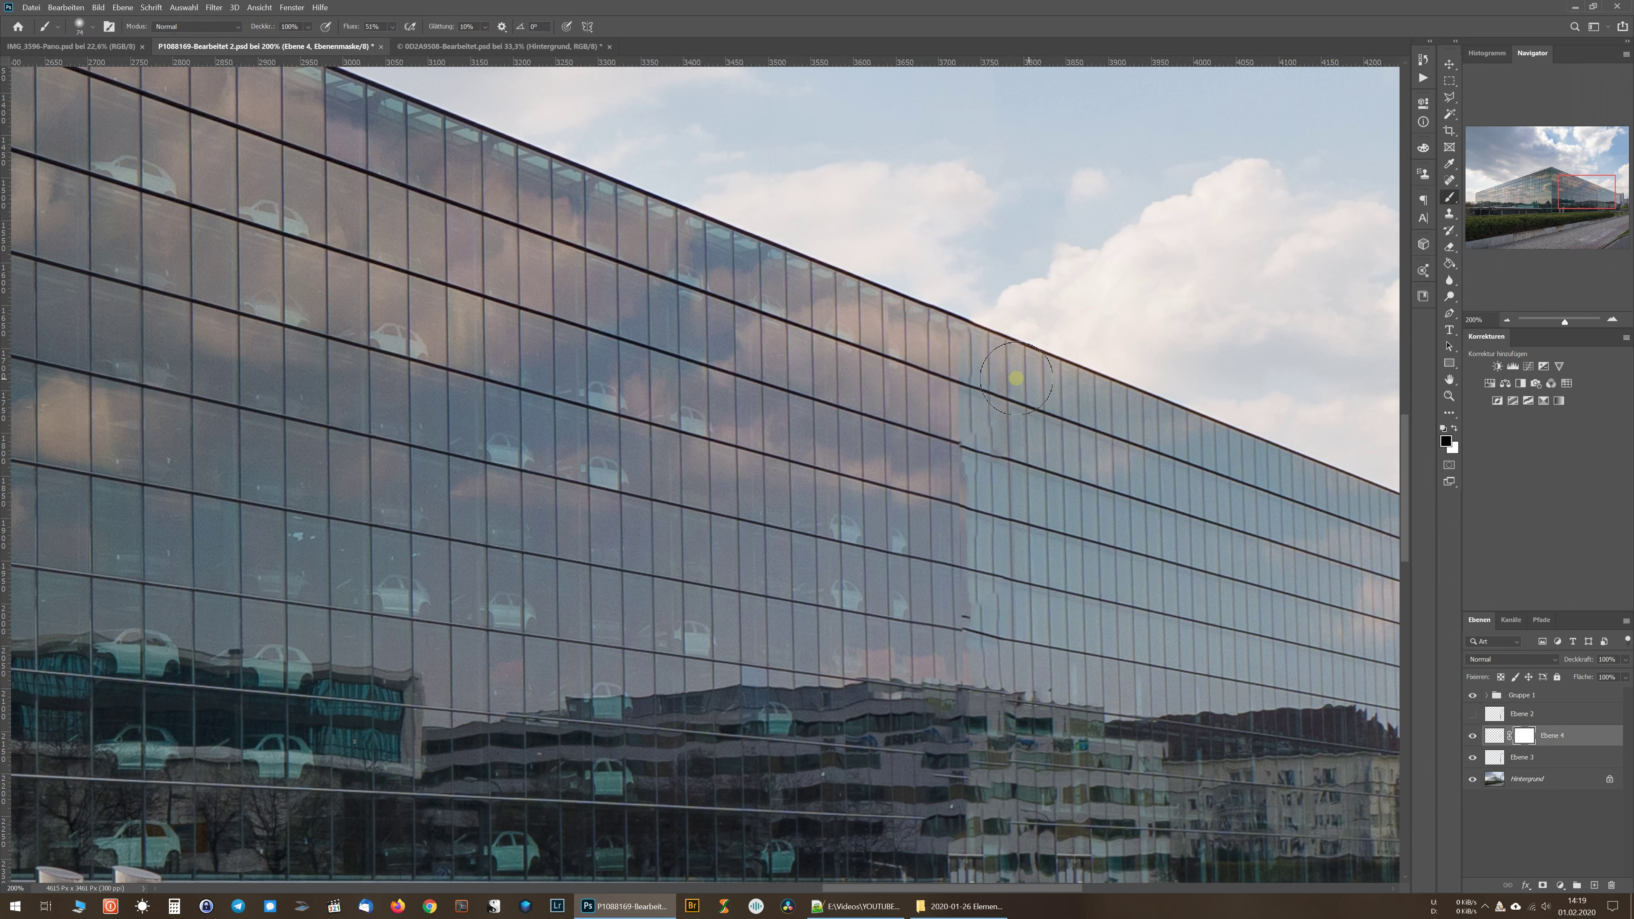
{"action": "left_click", "coordinate": [1445, 438]}
{"action": "key", "text": "x"}
Mask out the strip along the roof edge and window seams, using a 55 px brush
{"action": "left_click", "coordinate": [968, 340]}
{"action": "mouse_move", "coordinate": [968, 339]}
{"action": "left_mouse_down"}
{"action": "mouse_move", "coordinate": [982, 337]}
{"action": "mouse_move", "coordinate": [1032, 444]}
{"action": "left_mouse_up"}
{"action": "right_click", "coordinate": [1032, 445], "text": "alt"}
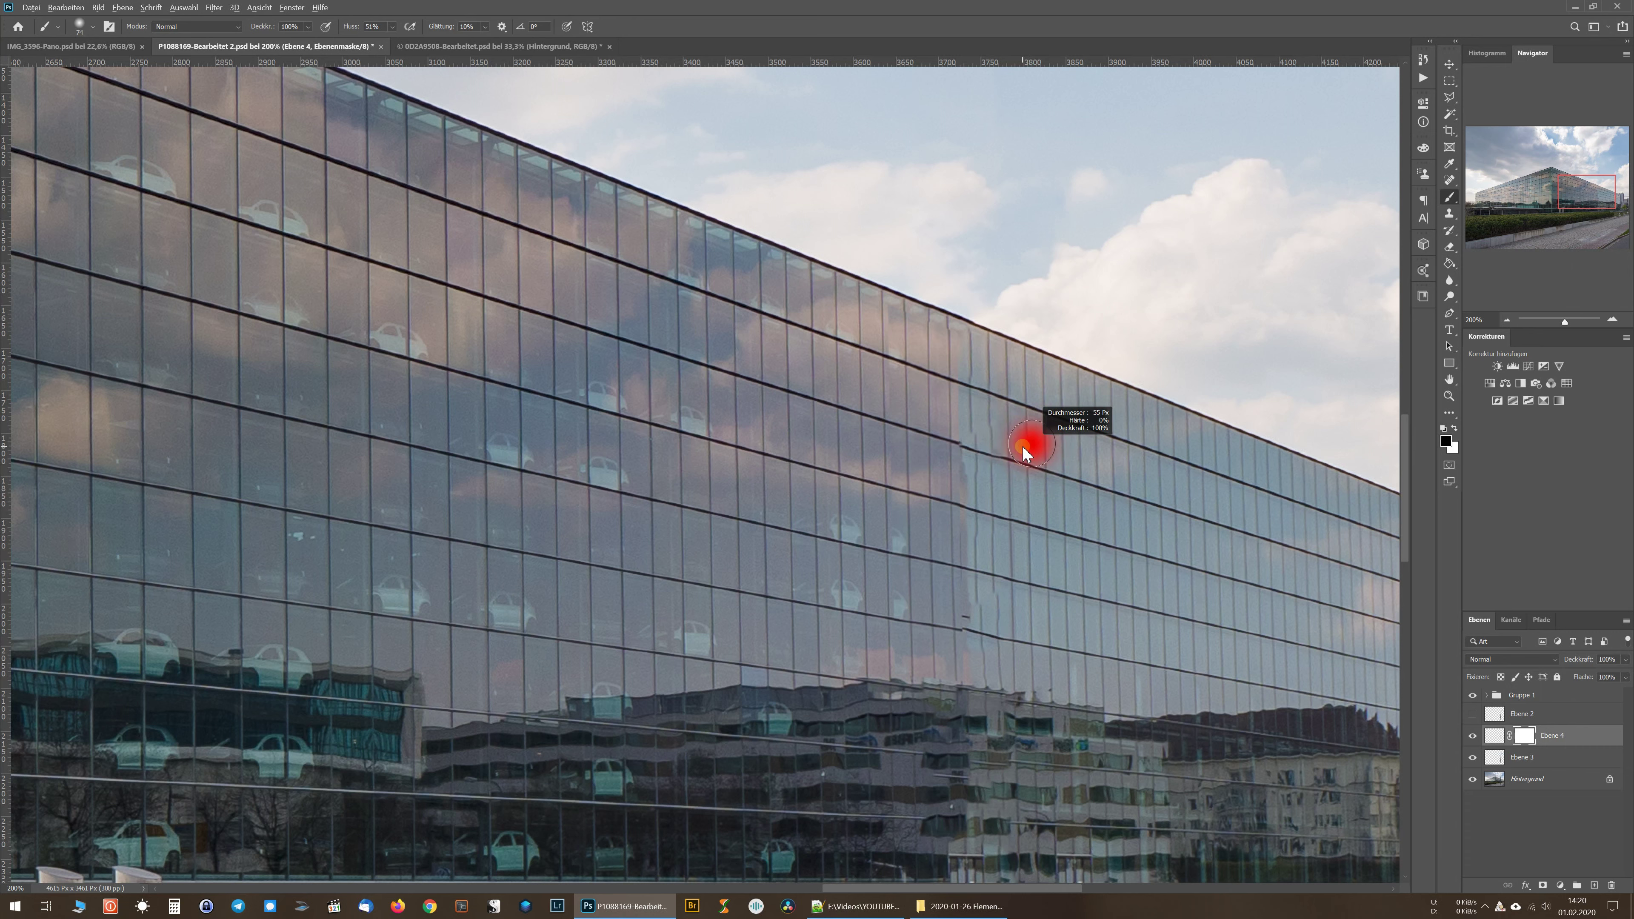
{"action": "left_click_drag", "start_coordinate": [965, 350], "coordinate": [965, 347]}
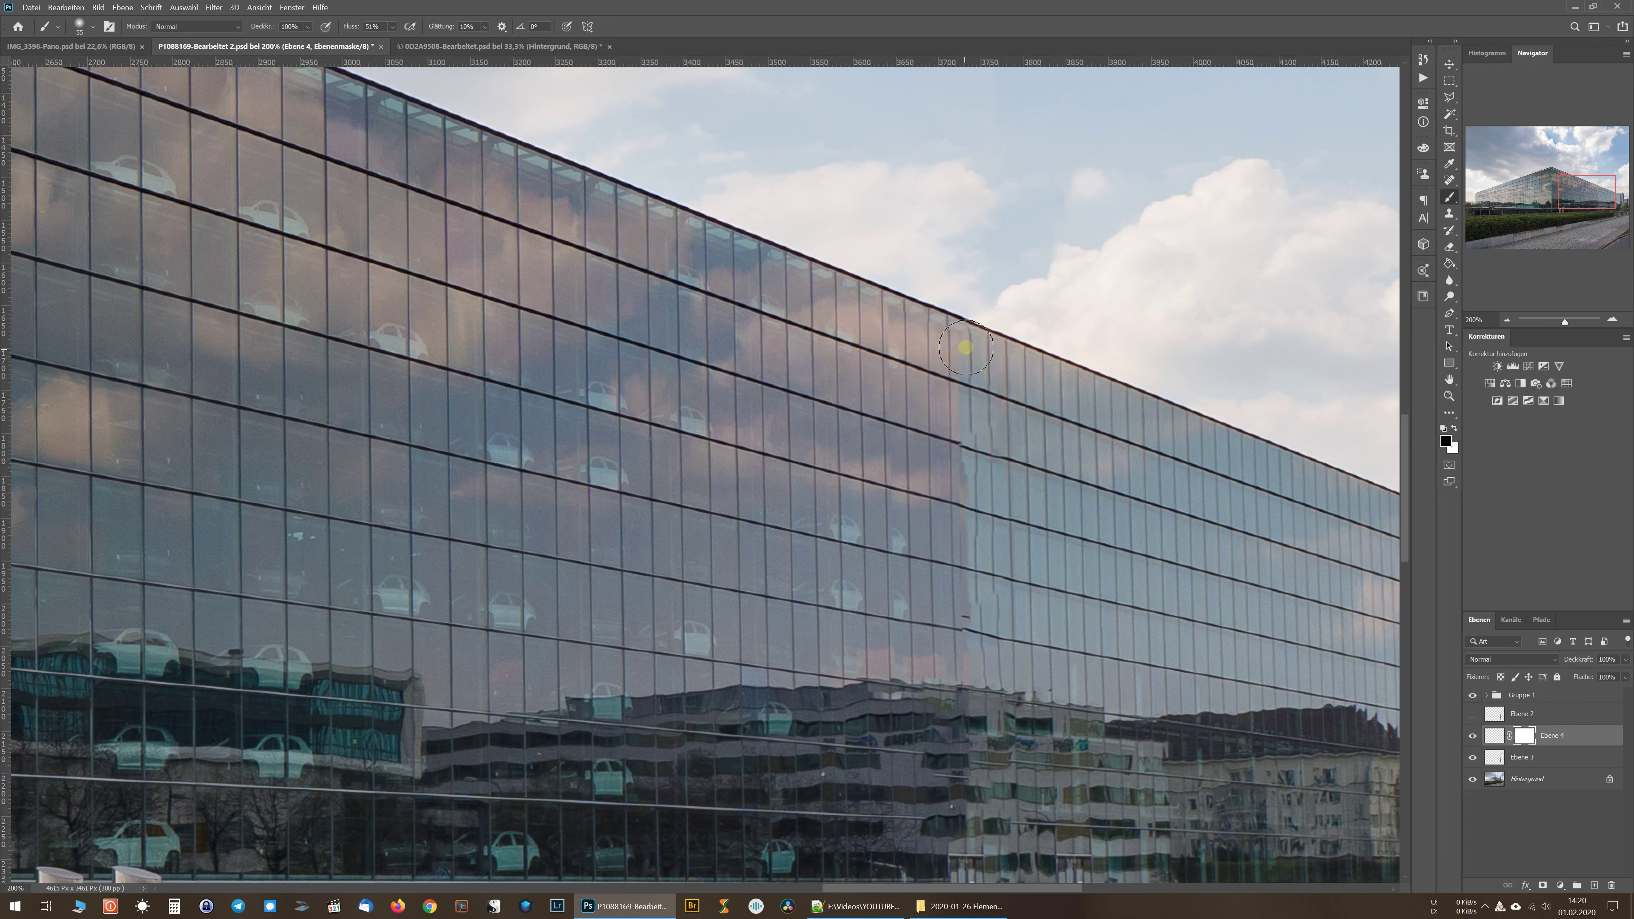
{"action": "left_click_drag", "start_coordinate": [965, 348], "coordinate": [965, 366]}
{"action": "left_click", "coordinate": [973, 675], "text": "shift"}
{"action": "left_click_drag", "start_coordinate": [970, 384], "coordinate": [974, 672]}
Clone Stamp over the stray dark horizontal facade line on Ebene 3, then fit the view
{"action": "left_click", "coordinate": [1493, 763]}
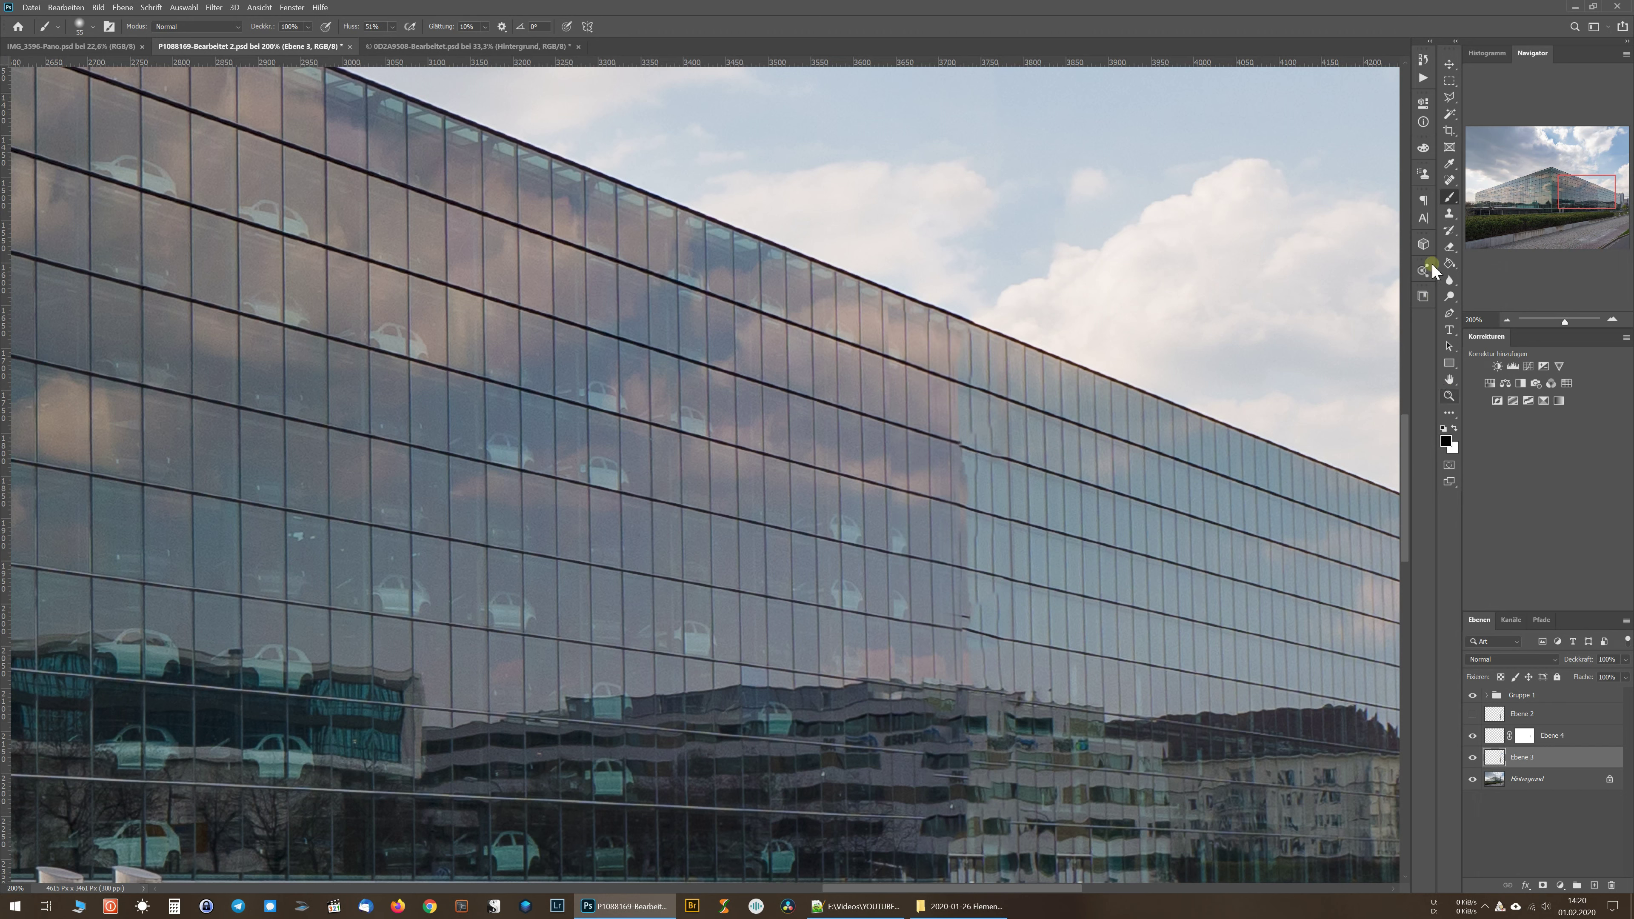
{"action": "key", "text": "s"}
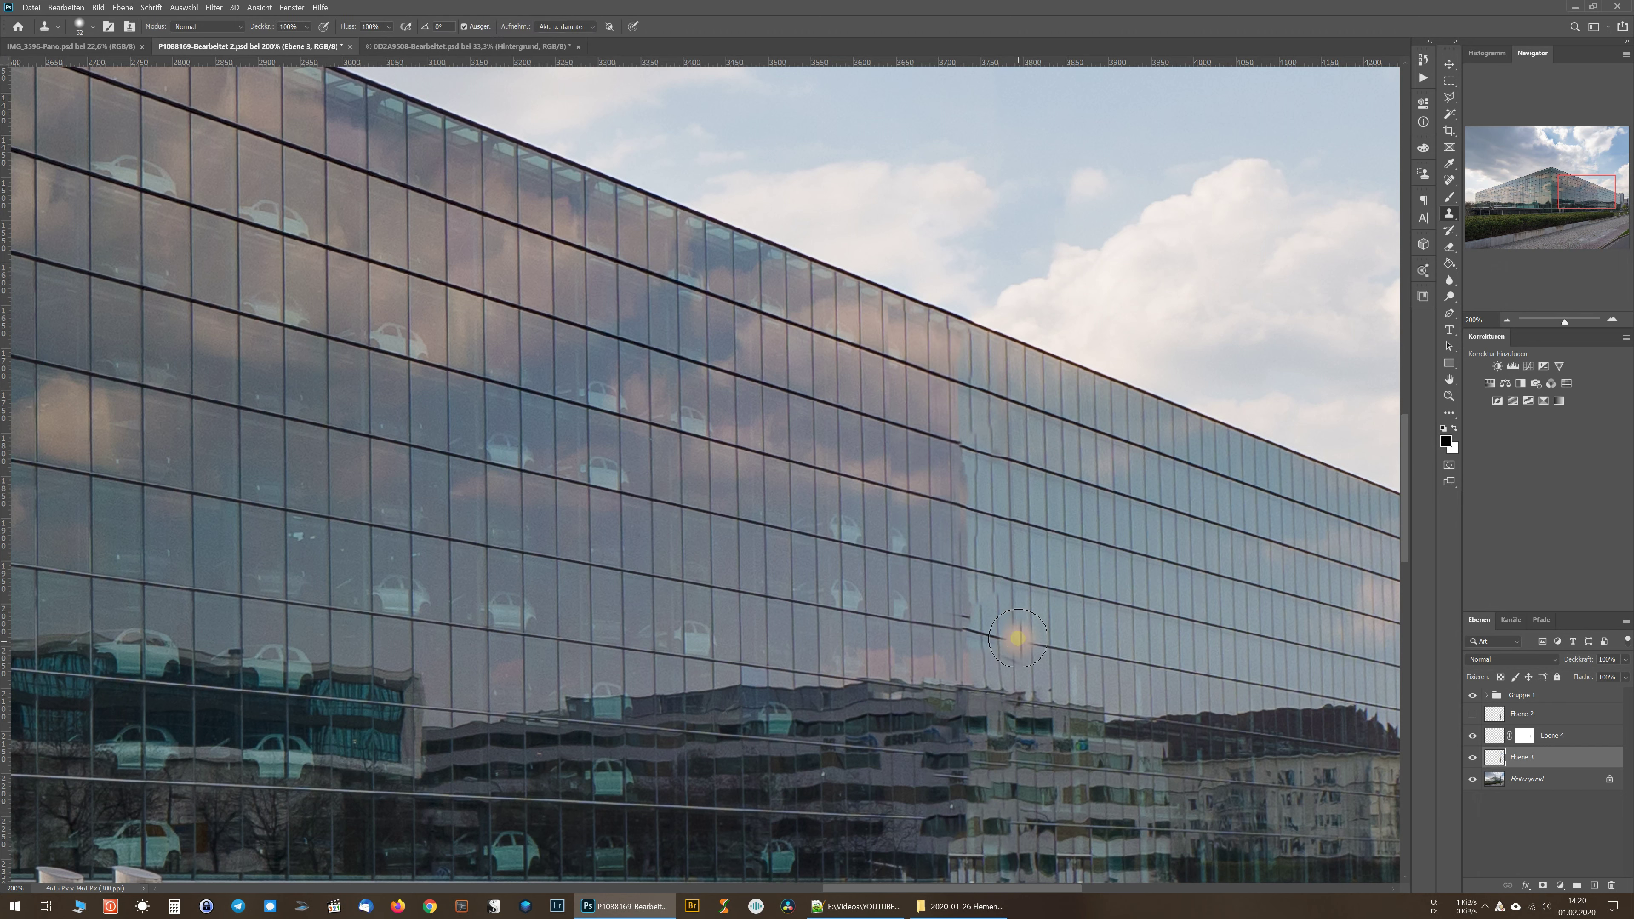
{"action": "left_click_drag", "start_coordinate": [1005, 635], "coordinate": [1017, 639]}
{"action": "left_click", "coordinate": [996, 635]}
{"action": "left_click_drag", "start_coordinate": [996, 636], "coordinate": [1001, 636]}
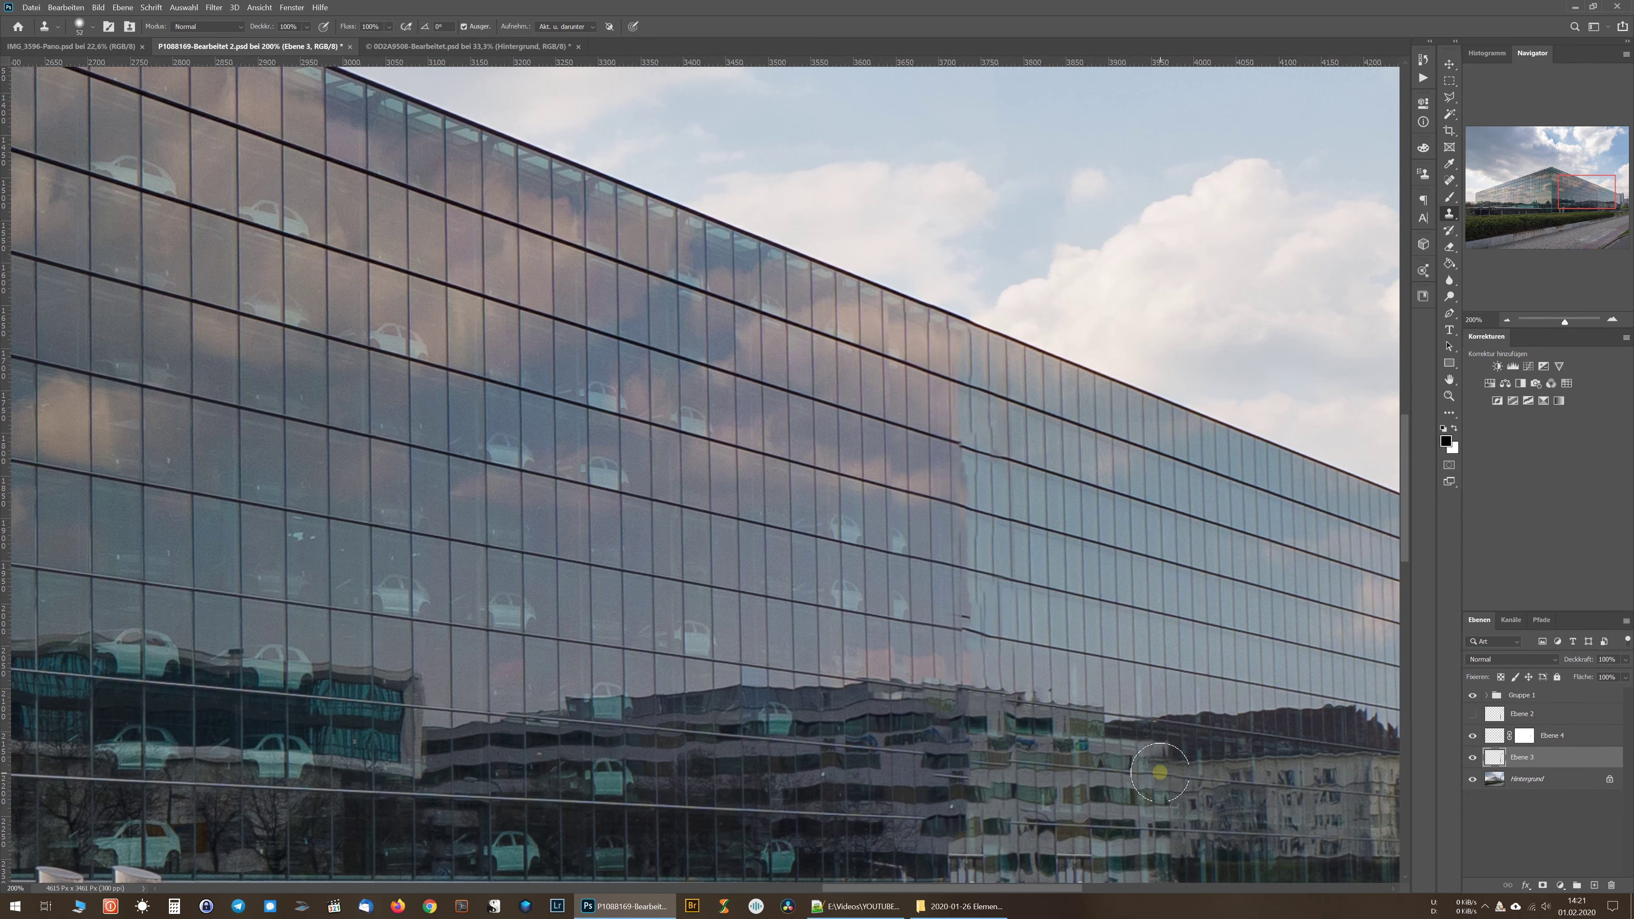
{"action": "key", "text": "ctrl+0"}
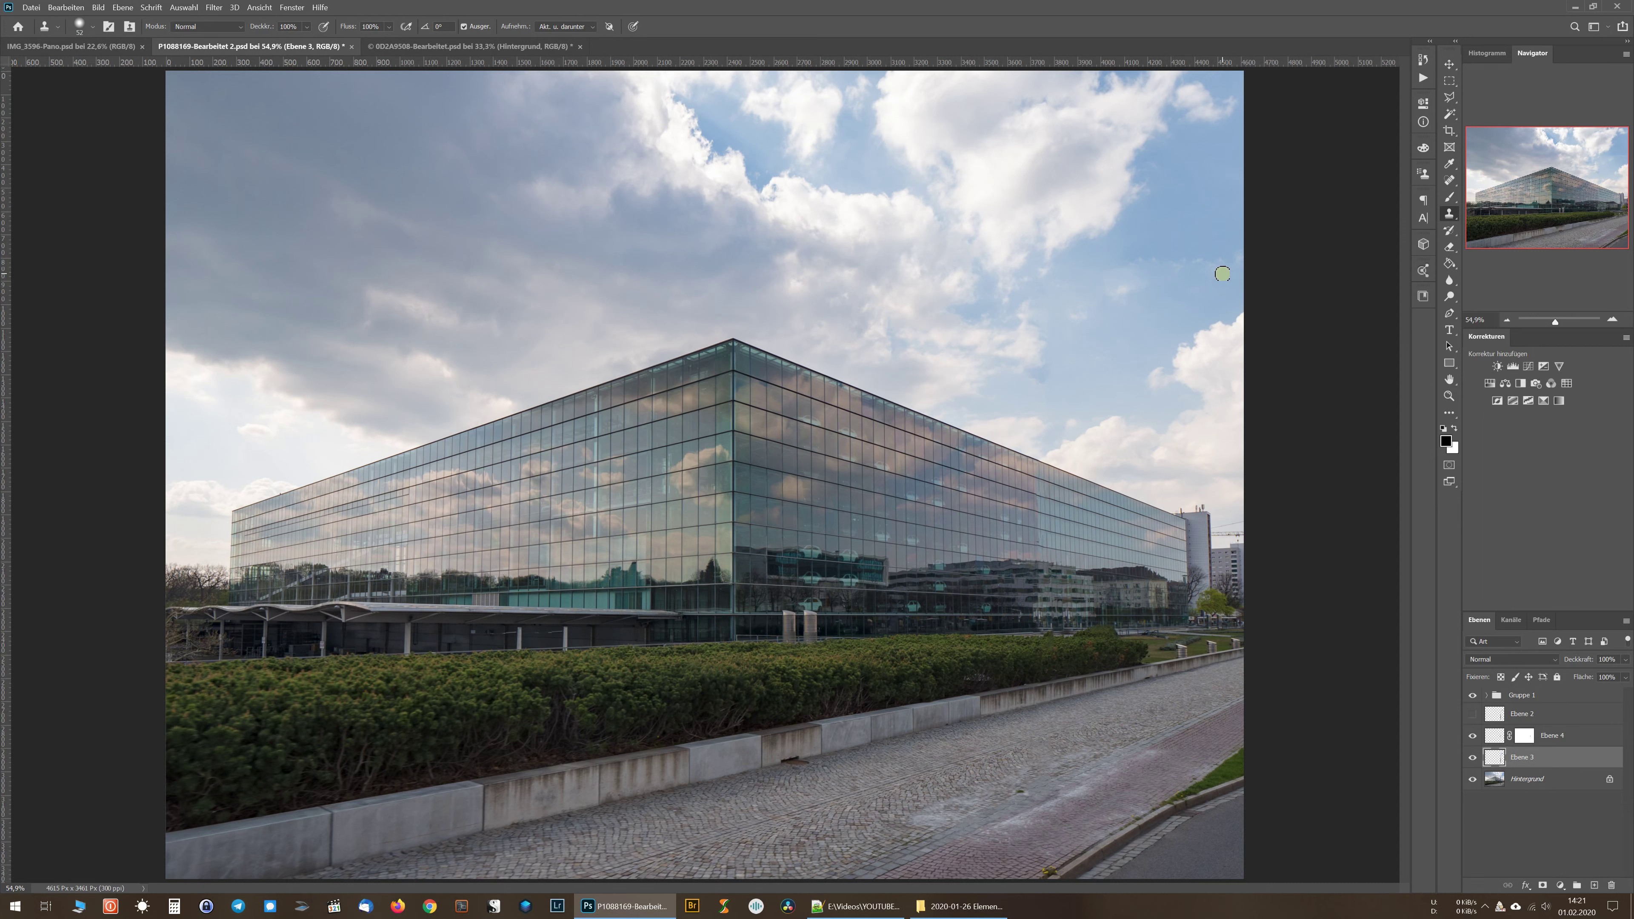
Make Ebene 4 active and zoom to 200% on the hedge and cobblestone road
{"action": "left_click", "coordinate": [1472, 736]}
{"action": "left_click", "coordinate": [1499, 742]}
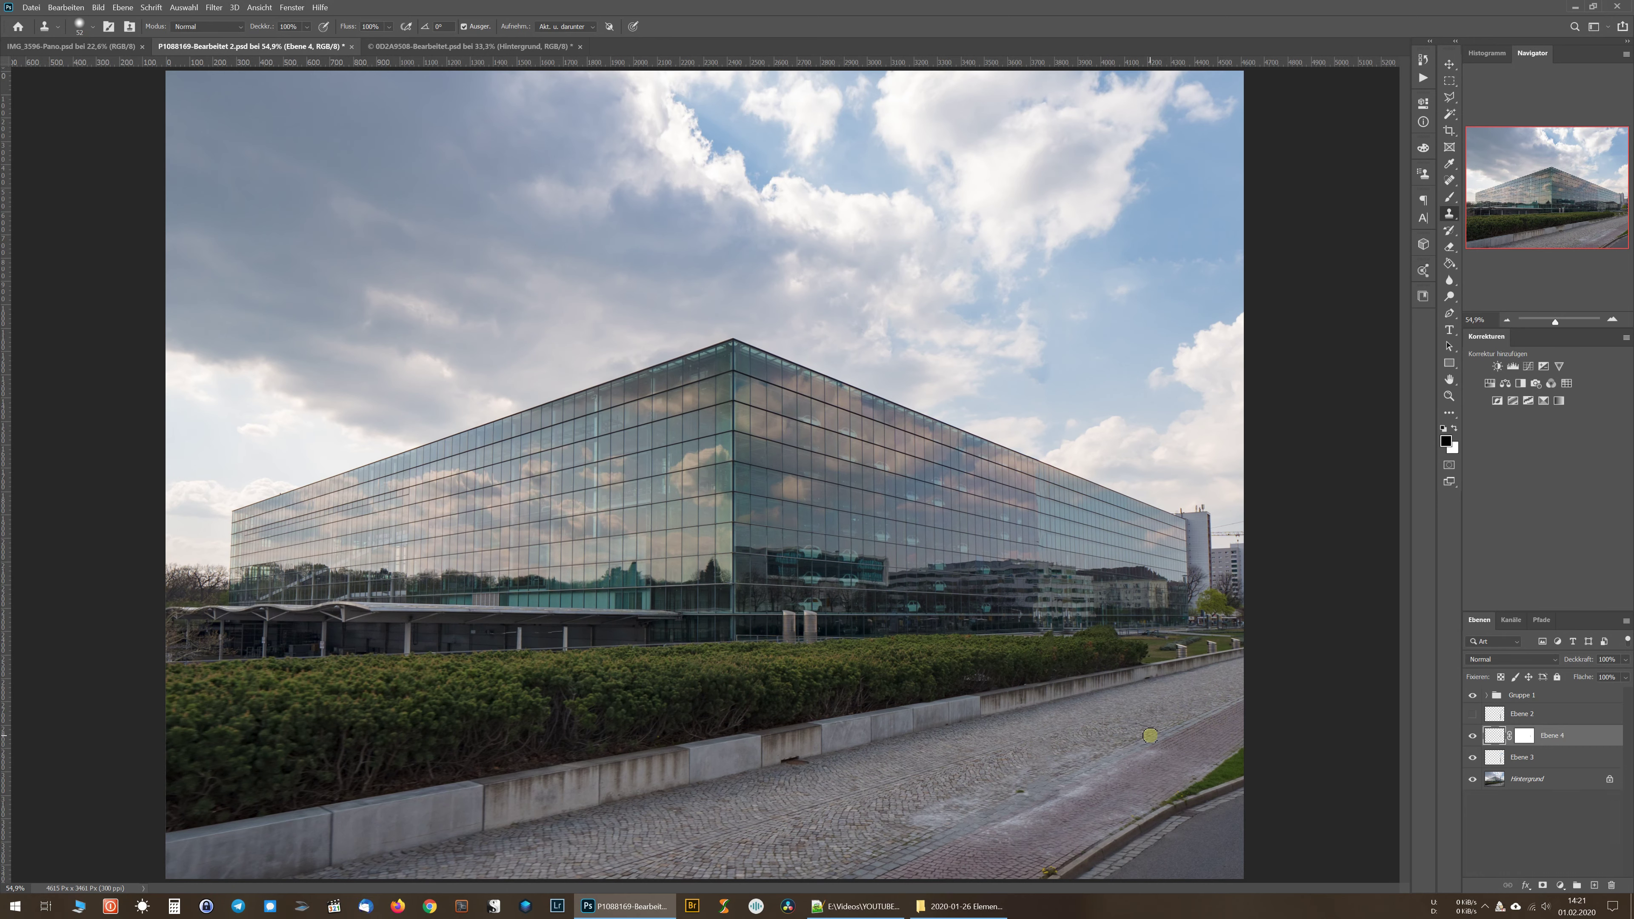
{"action": "key", "text": "ctrl+1"}
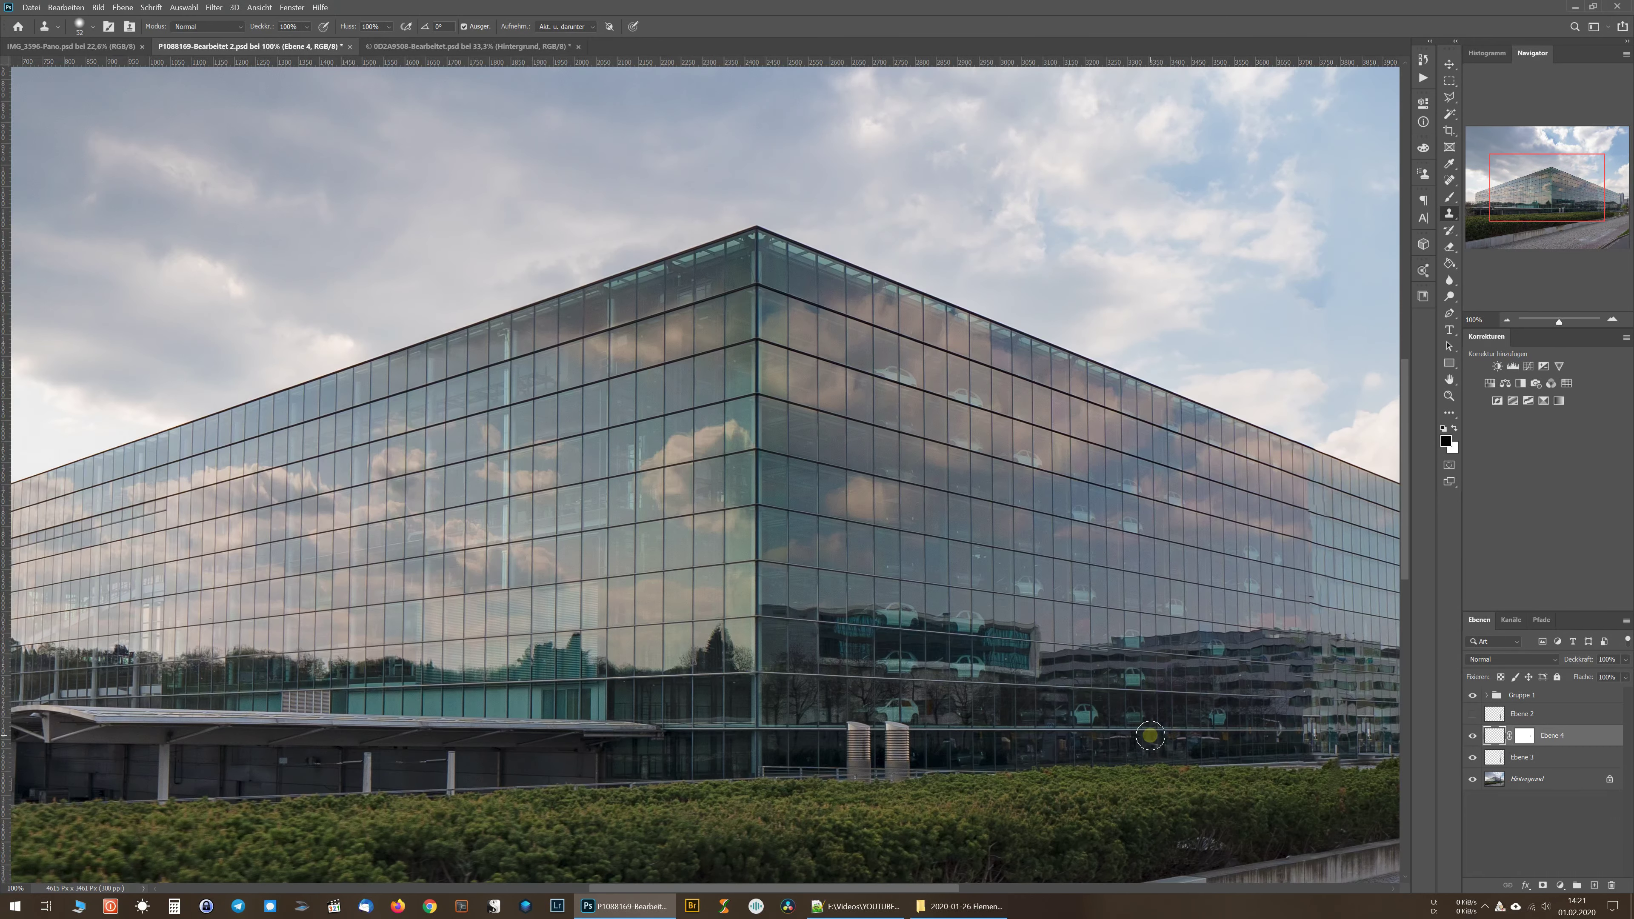
{"action": "left_click_drag", "start_coordinate": [1236, 829], "coordinate": [1040, 274]}
{"action": "mouse_move", "coordinate": [1270, 402]}
{"action": "left_mouse_down"}
{"action": "mouse_move", "coordinate": [1025, 437]}
{"action": "mouse_move", "coordinate": [1103, 584]}
{"action": "mouse_move", "coordinate": [1160, 623]}
{"action": "left_mouse_up"}
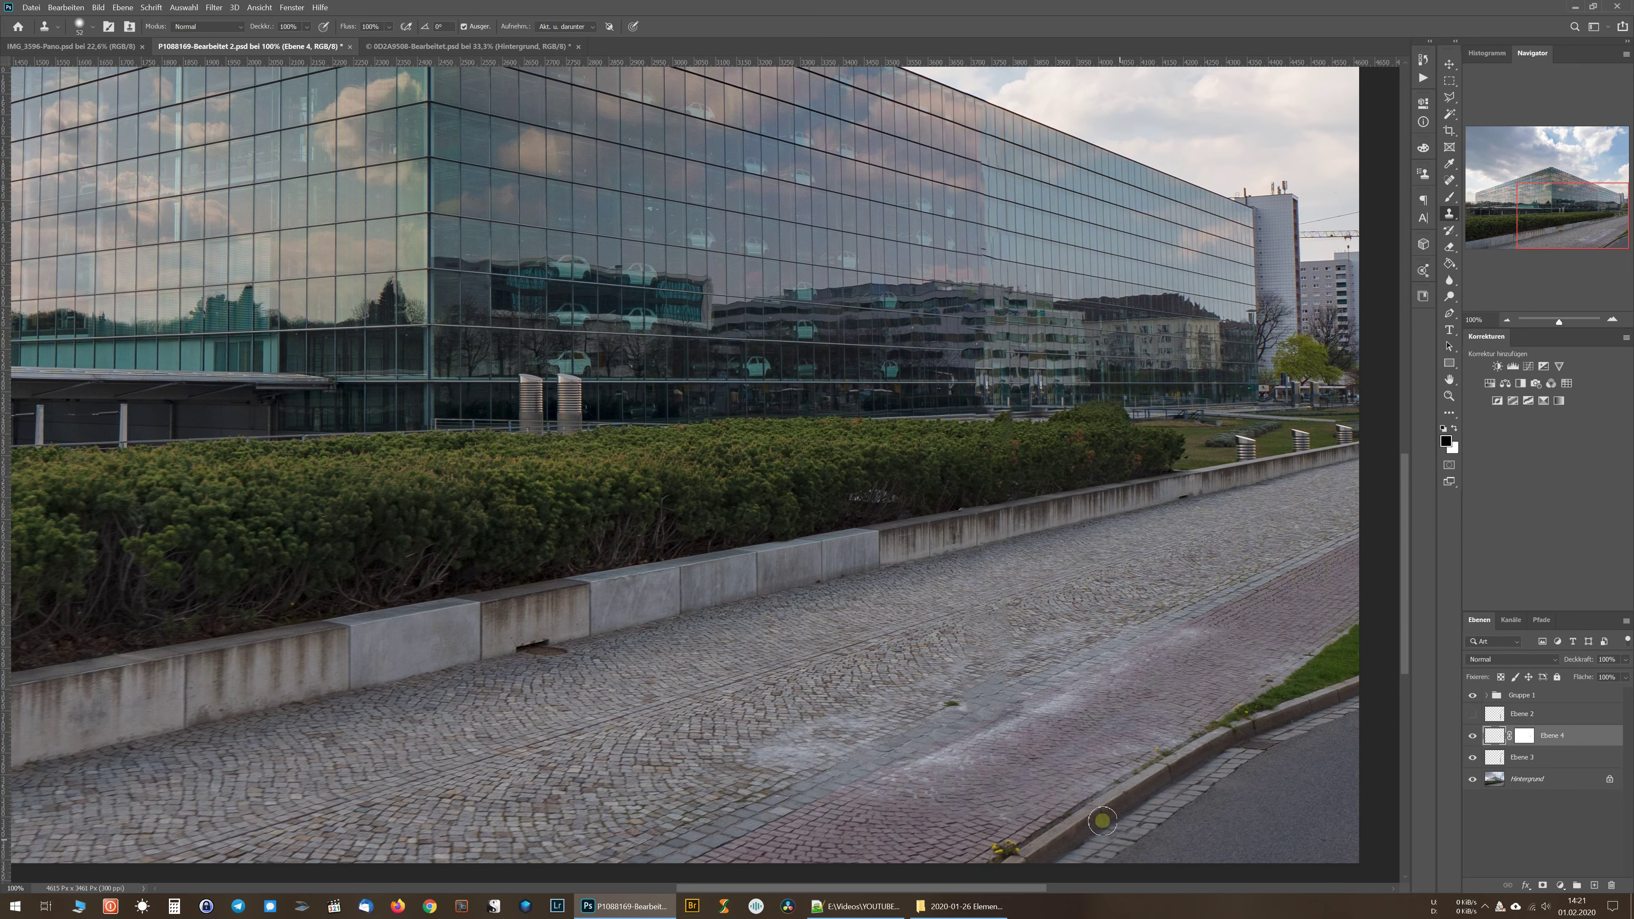
{"action": "left_click", "coordinate": [1109, 646], "text": "ctrl"}
{"action": "key", "text": "ctrl+plus"}
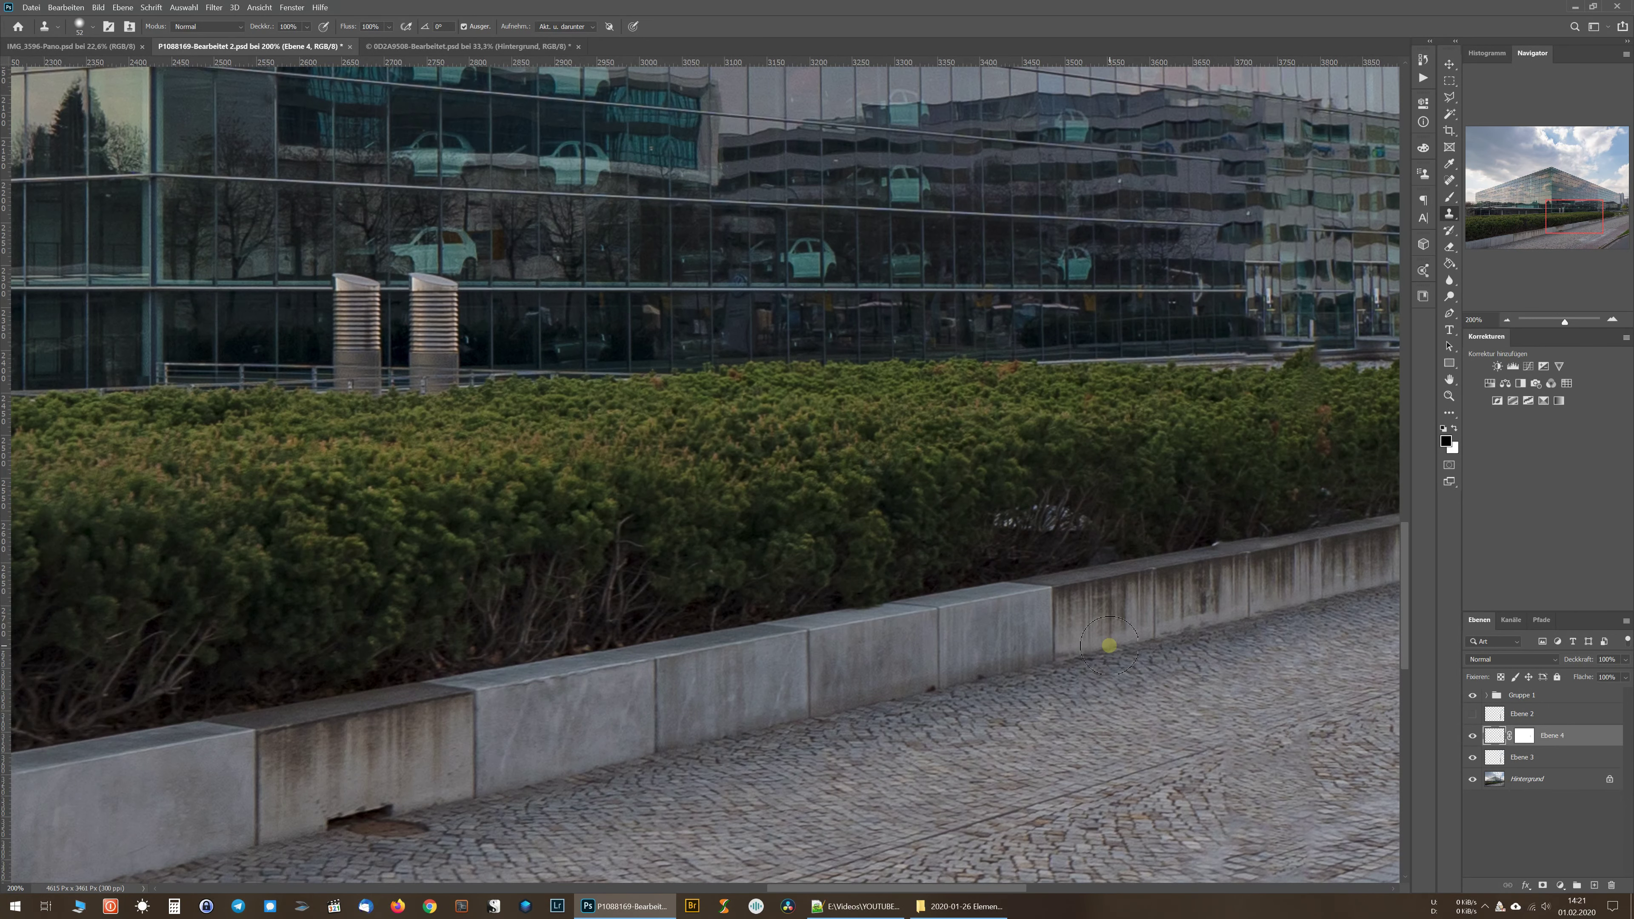
{"action": "mouse_move", "coordinate": [1260, 725]}
{"action": "left_mouse_down"}
{"action": "mouse_move", "coordinate": [1018, 486]}
{"action": "mouse_move", "coordinate": [916, 456]}
{"action": "mouse_move", "coordinate": [946, 366]}
{"action": "left_mouse_up"}
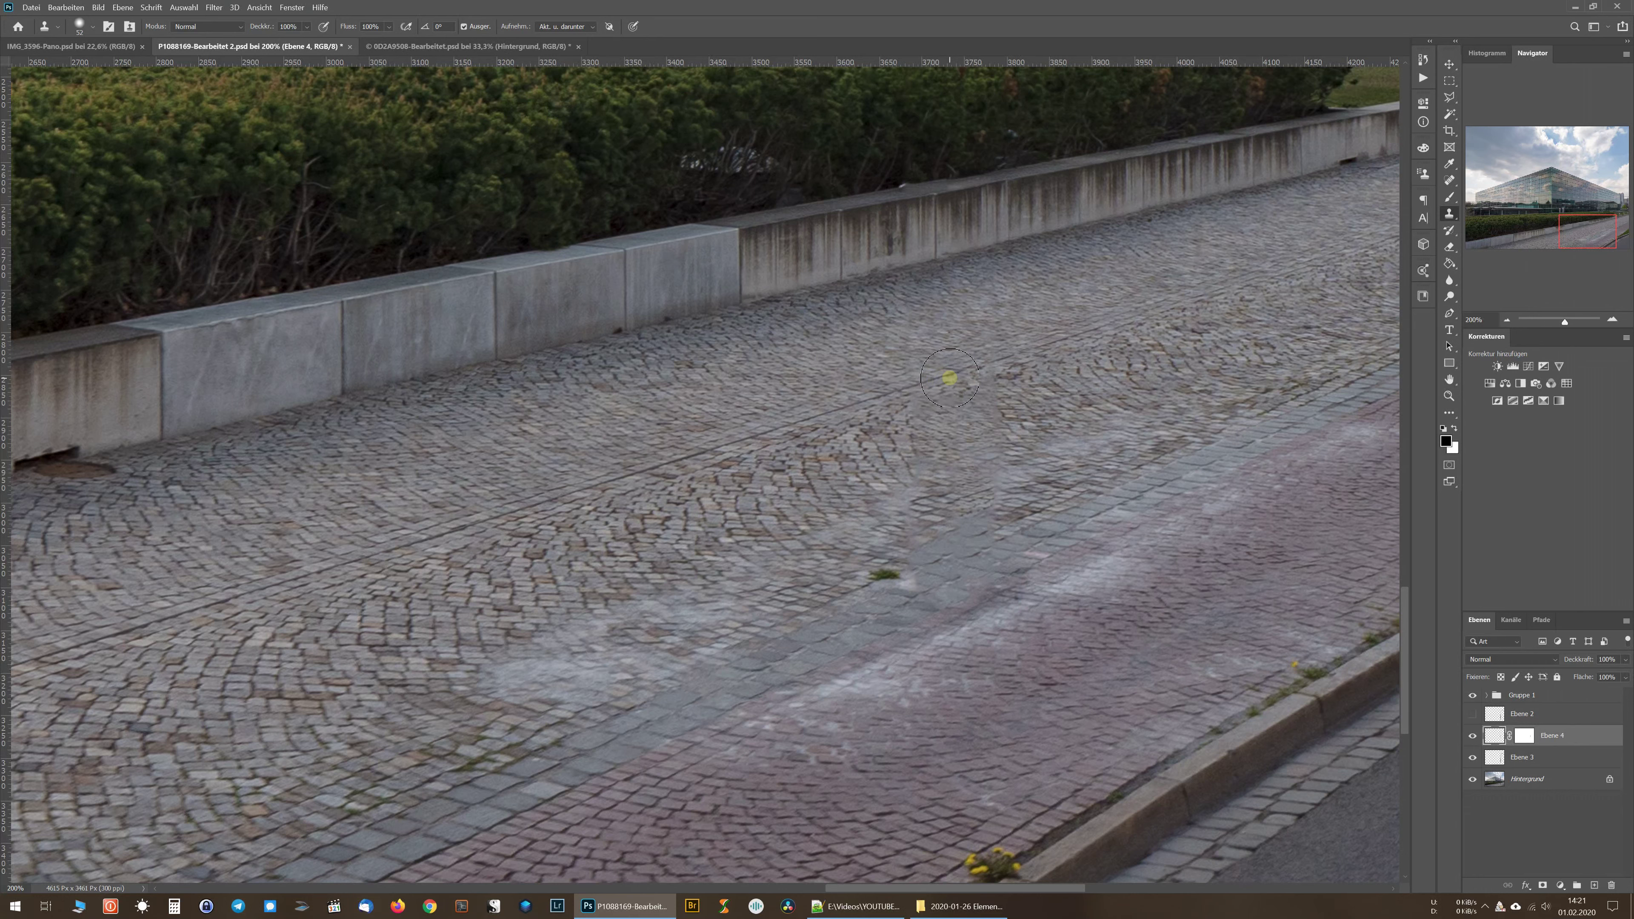
Clone pavement over the pale road marks and curbside weeds with a 105 px brush
{"action": "left_click_drag", "start_coordinate": [959, 377], "coordinate": [1098, 391]}
{"action": "left_click", "coordinate": [891, 576]}
{"action": "left_click_drag", "start_coordinate": [1077, 506], "coordinate": [1099, 501]}
{"action": "left_click", "coordinate": [1094, 498], "text": "alt"}
{"action": "left_click_drag", "start_coordinate": [1057, 511], "coordinate": [920, 572]}
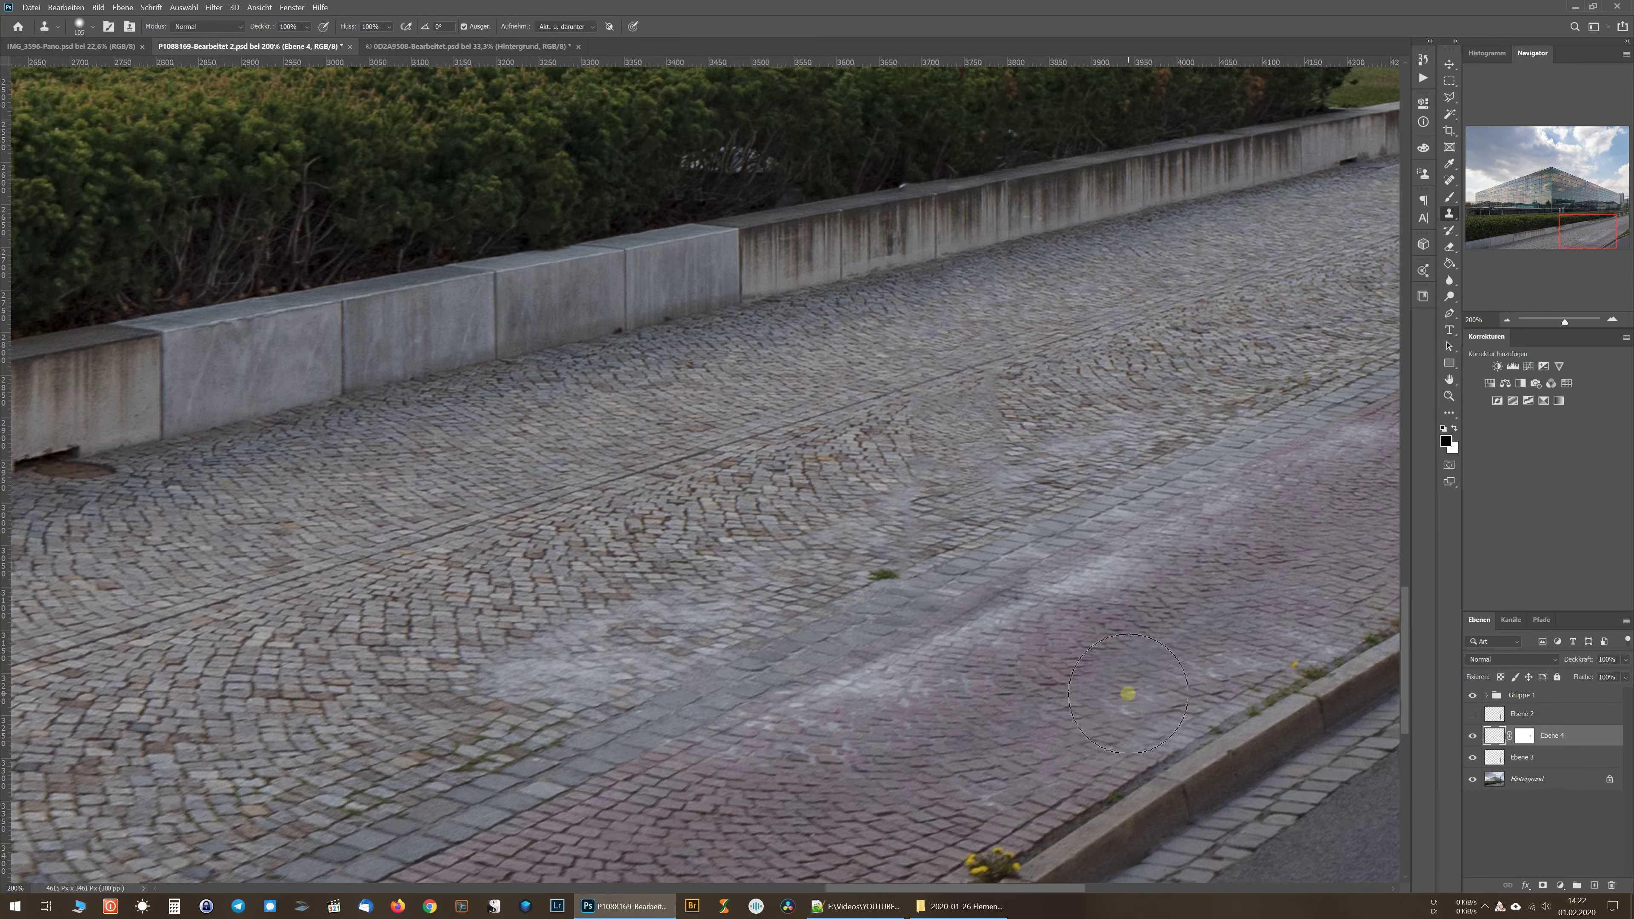
{"action": "left_click", "coordinate": [1191, 715]}
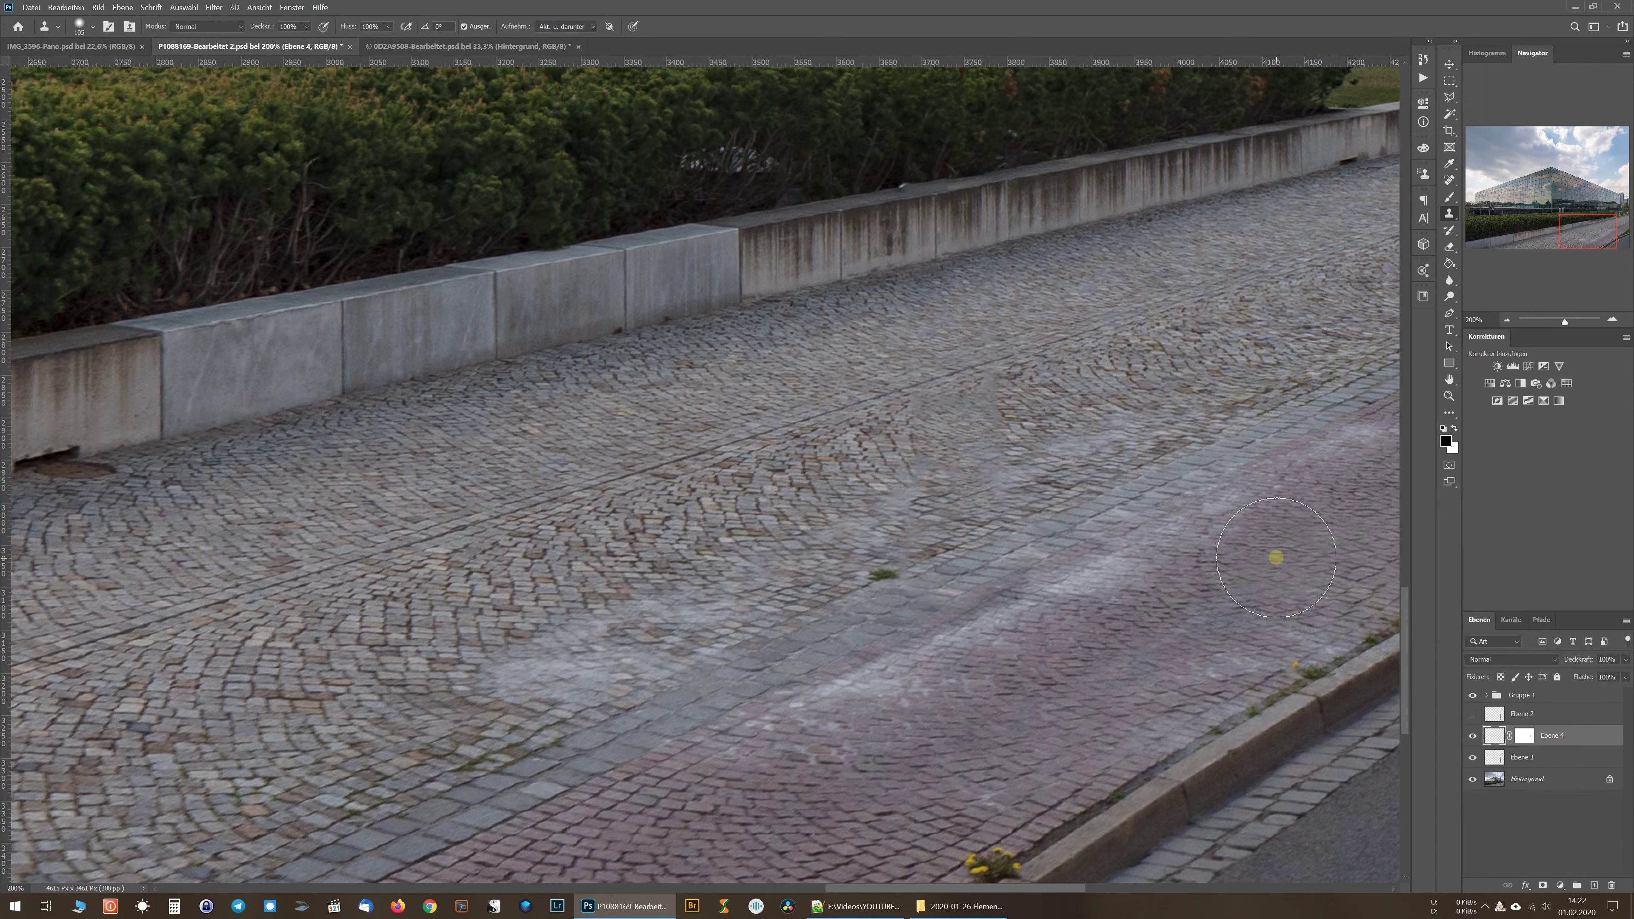
{"action": "key", "text": "ctrl+0"}
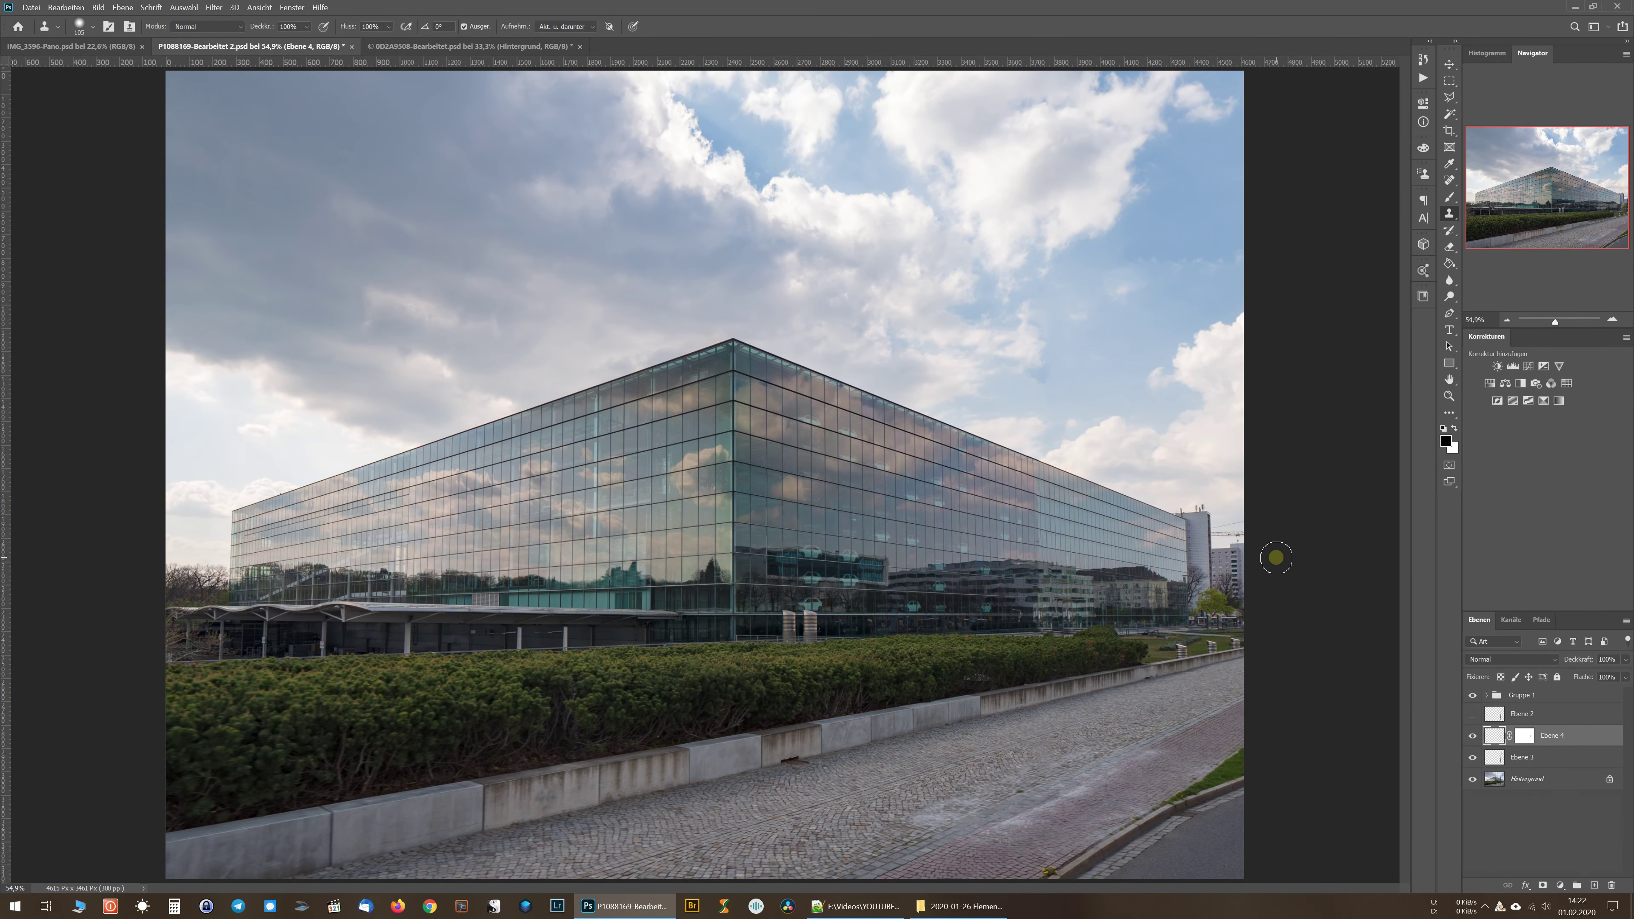
{"action": "left_click", "coordinate": [1472, 781], "text": "alt"}
{"action": "left_click", "coordinate": [1472, 780], "text": "alt"}
{"action": "left_click", "coordinate": [101, 50]}
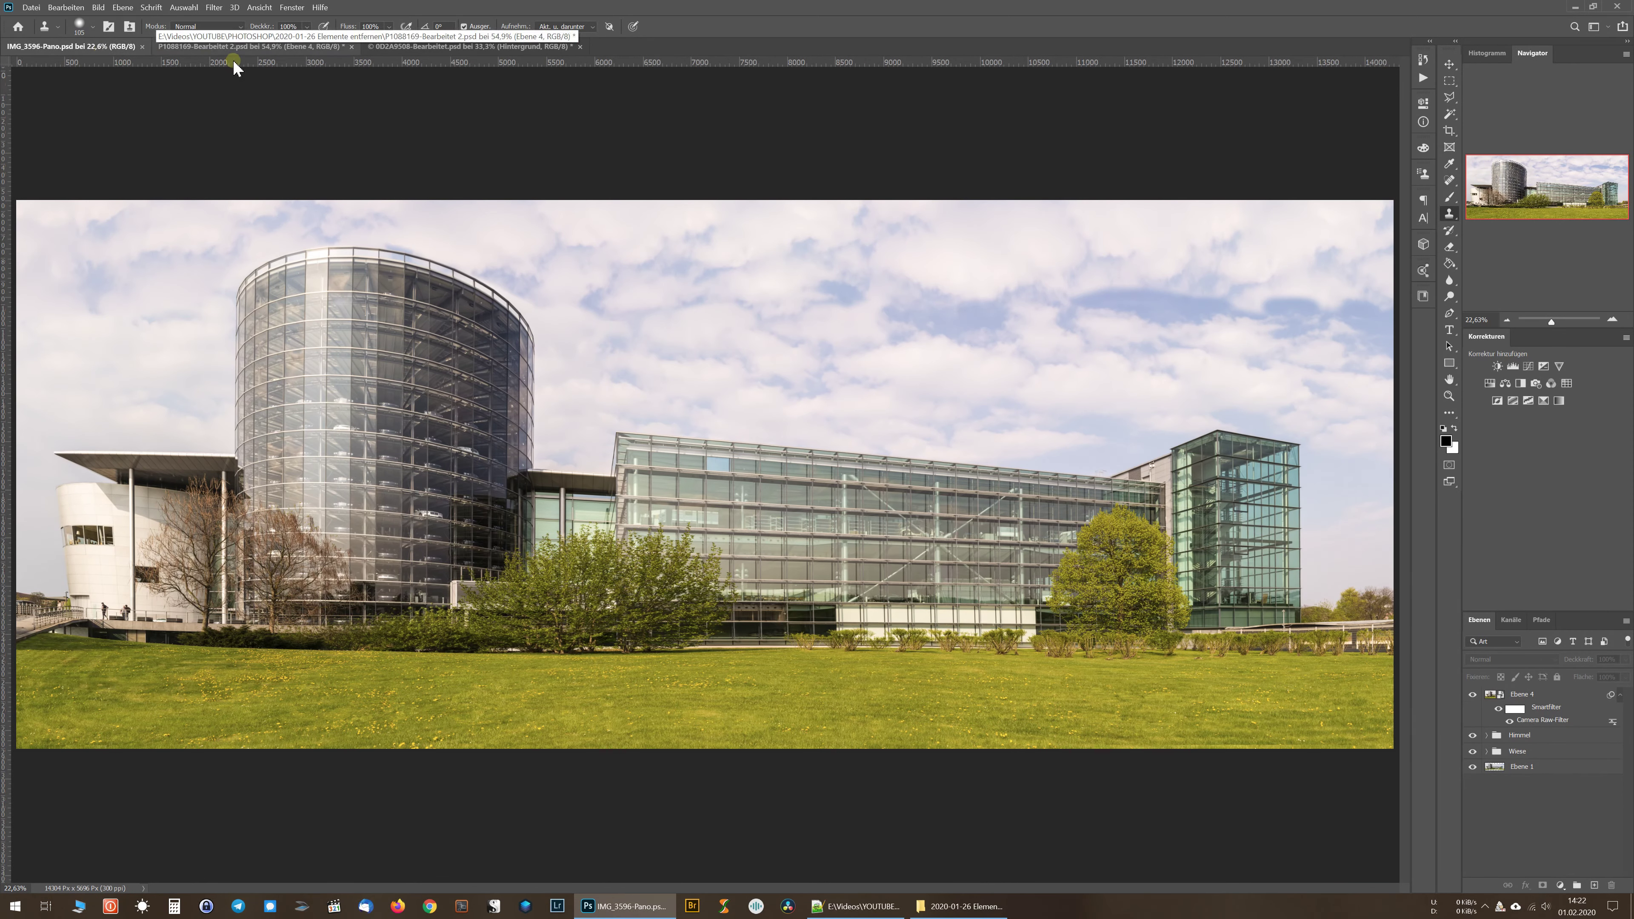
{"action": "left_click", "coordinate": [248, 56]}
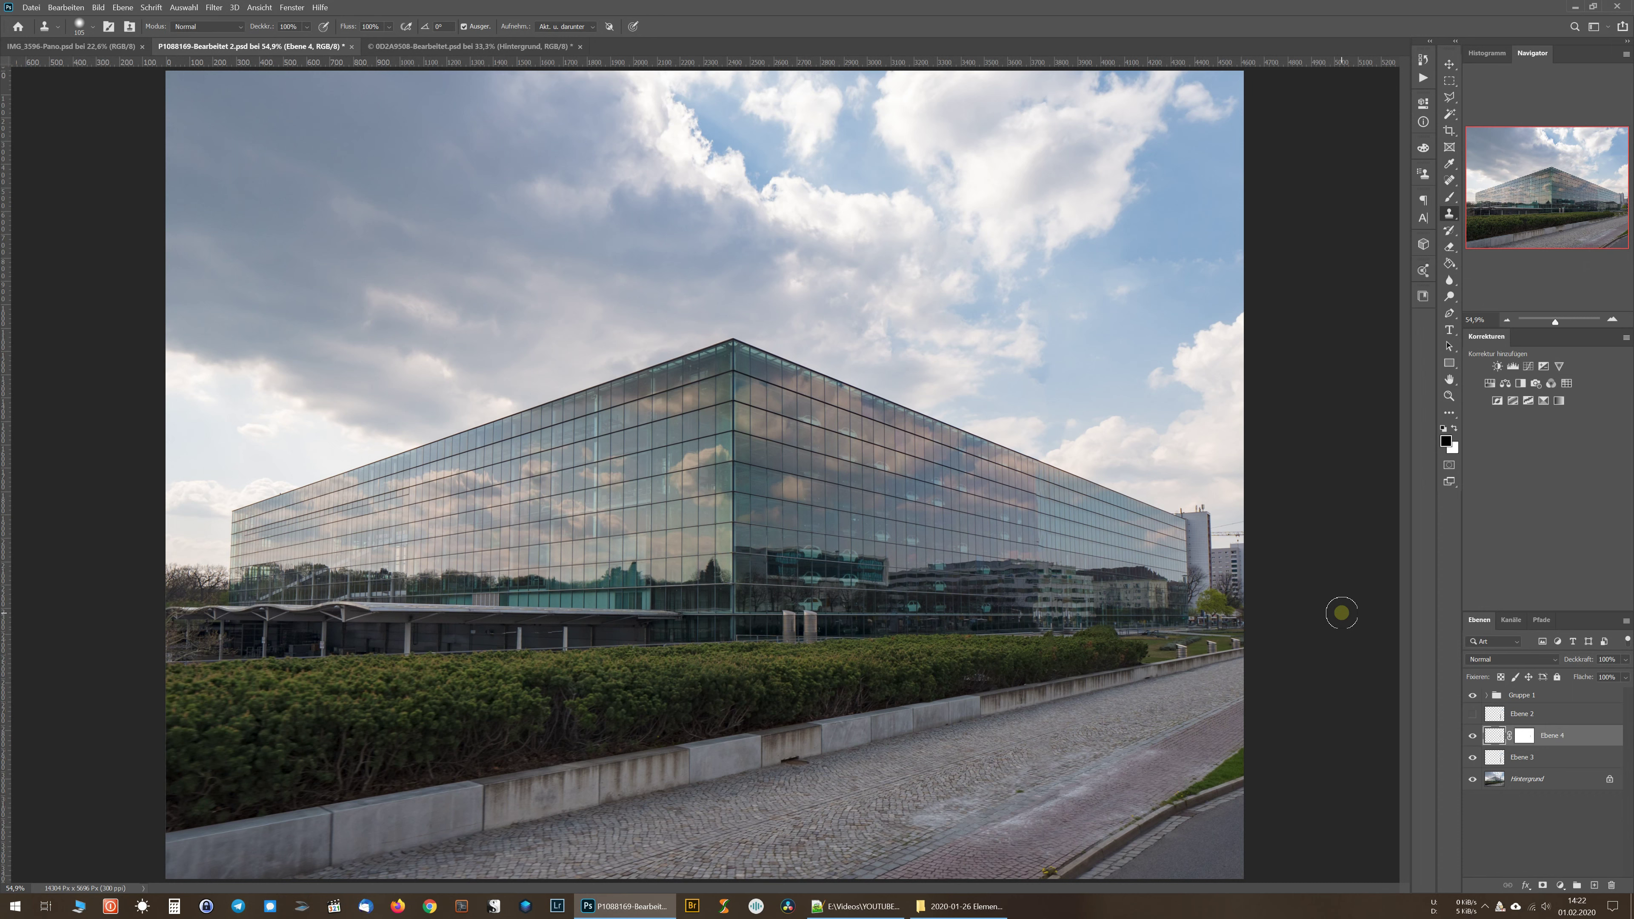
{"action": "left_click", "coordinate": [1495, 779]}
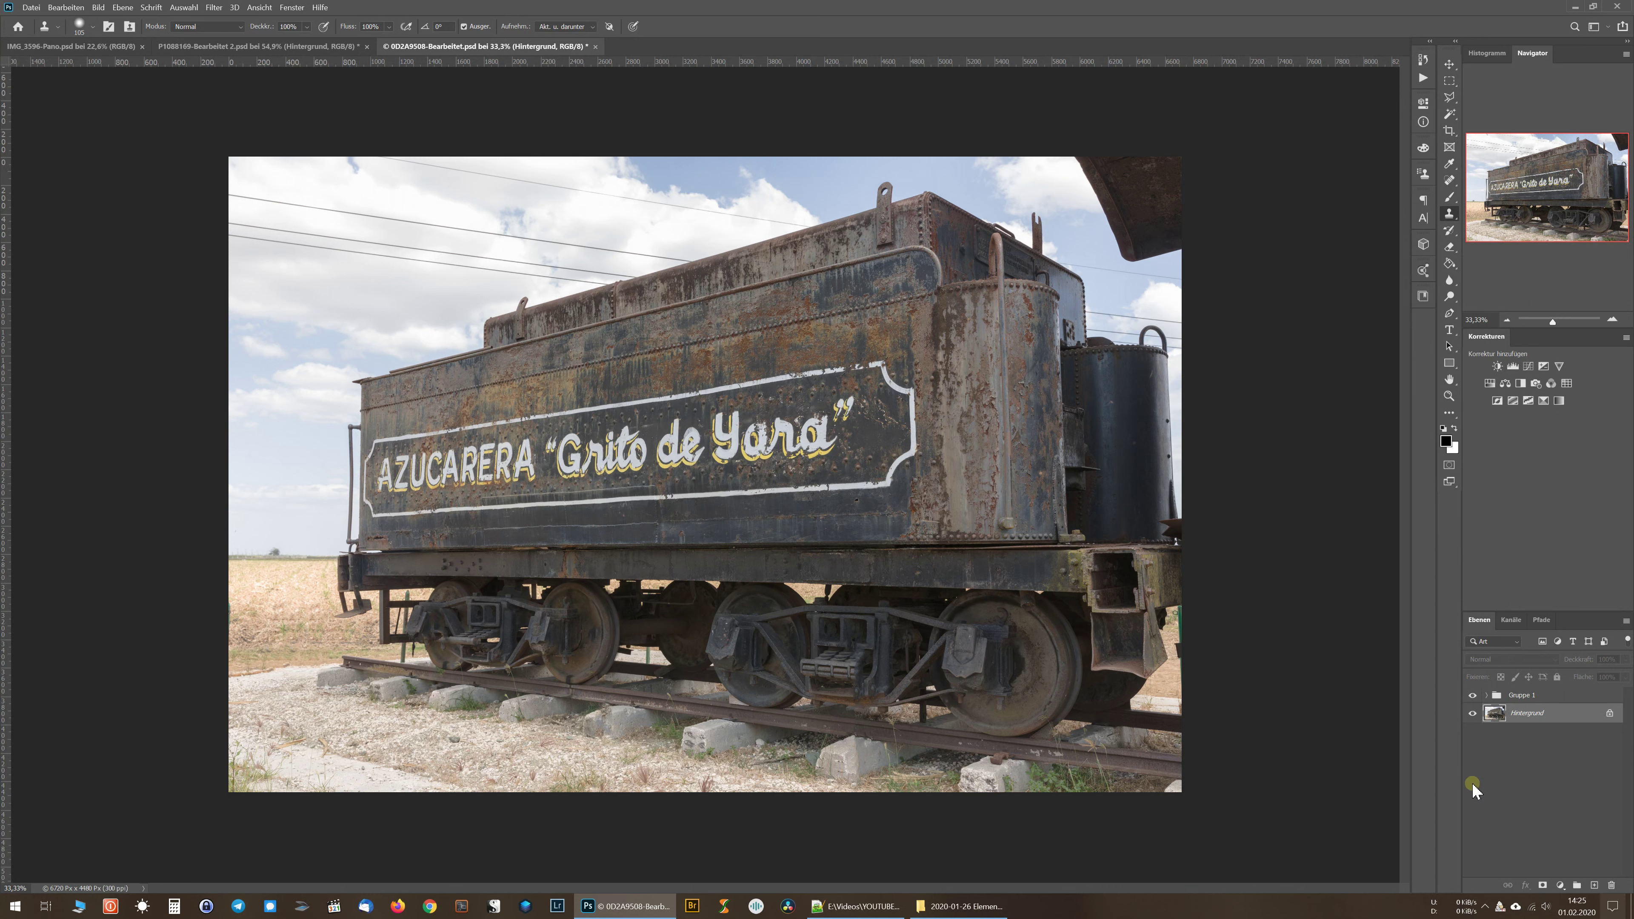
Hide the retouch group Gruppe 1 so the original green fence posts show again
{"action": "left_click", "coordinate": [1473, 697]}
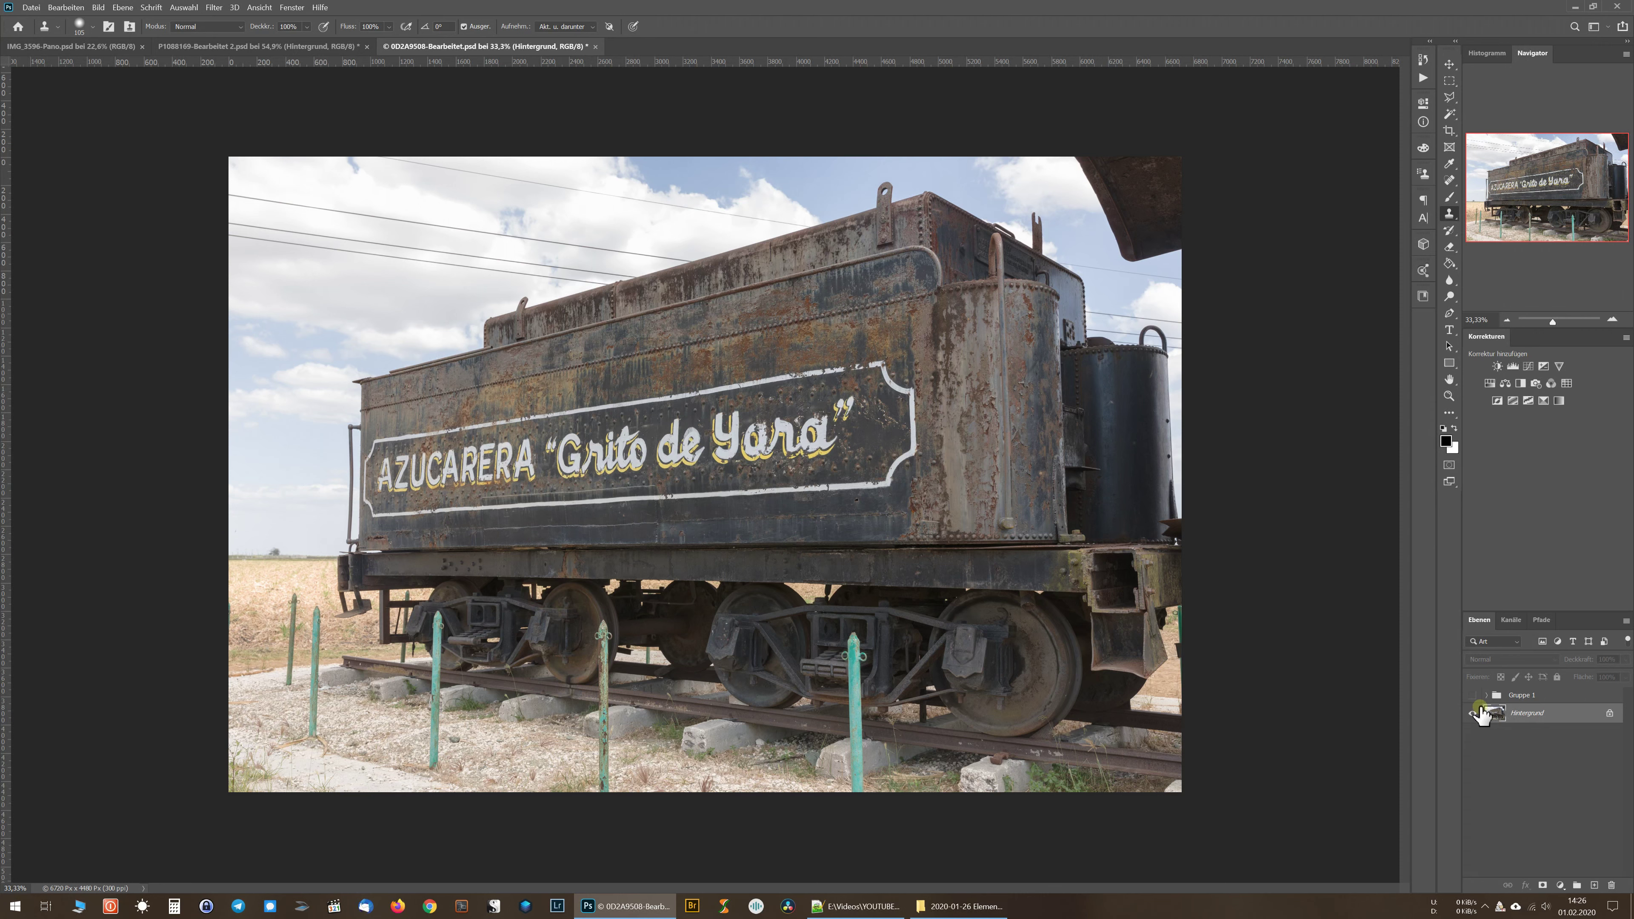
{"action": "left_click", "coordinate": [1472, 697]}
{"action": "left_click", "coordinate": [1492, 697]}
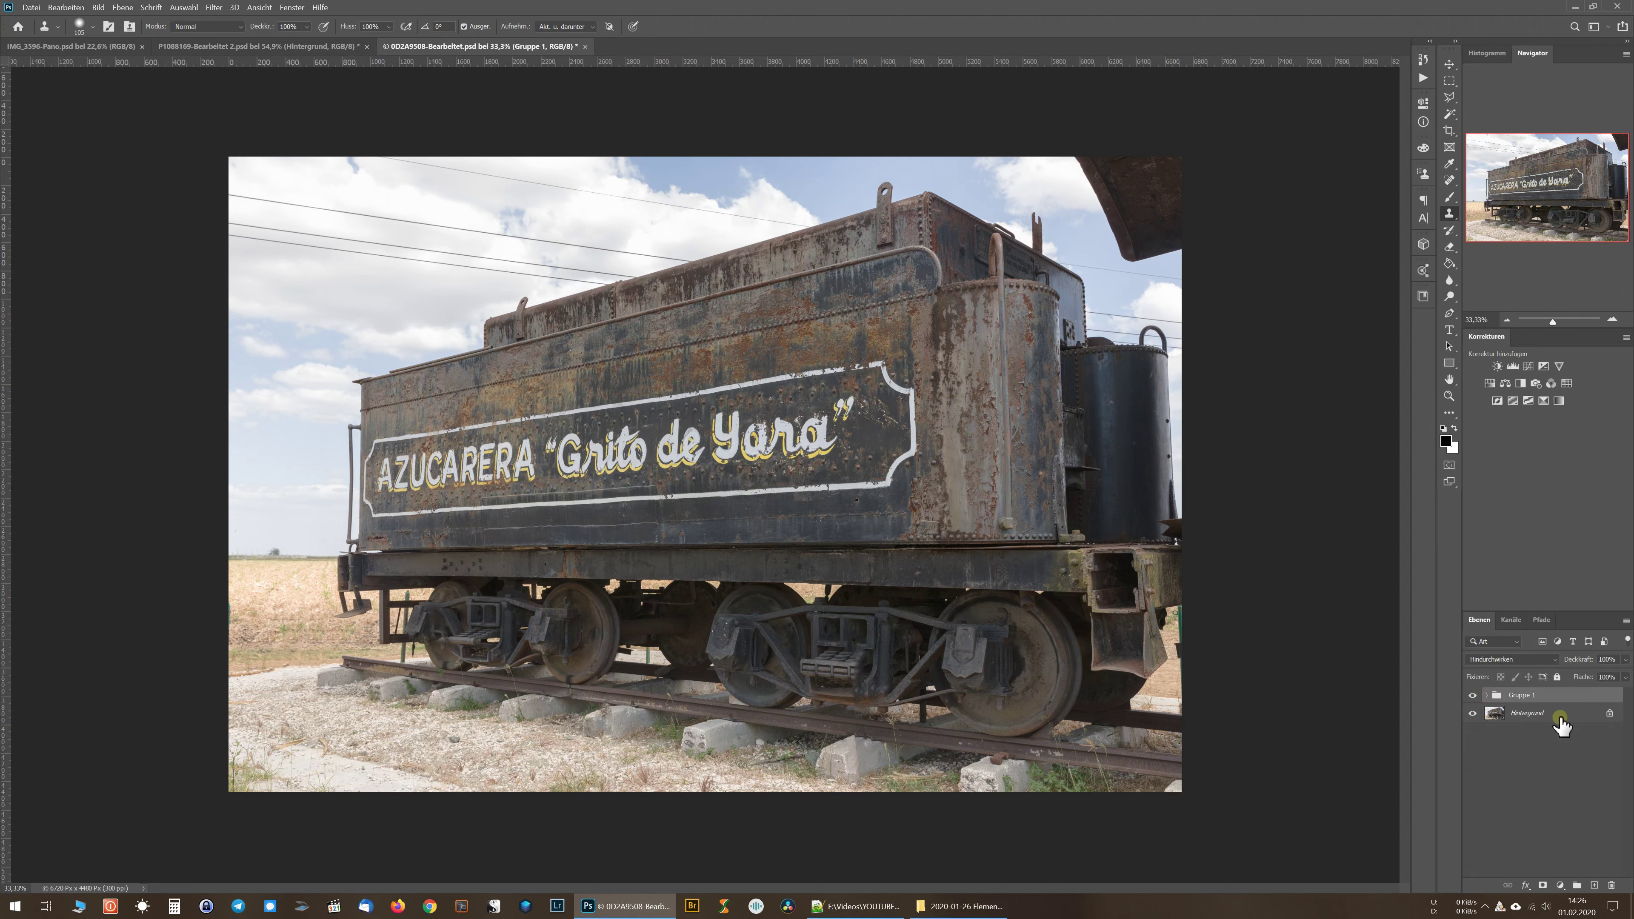
{"action": "left_click", "coordinate": [1487, 695]}
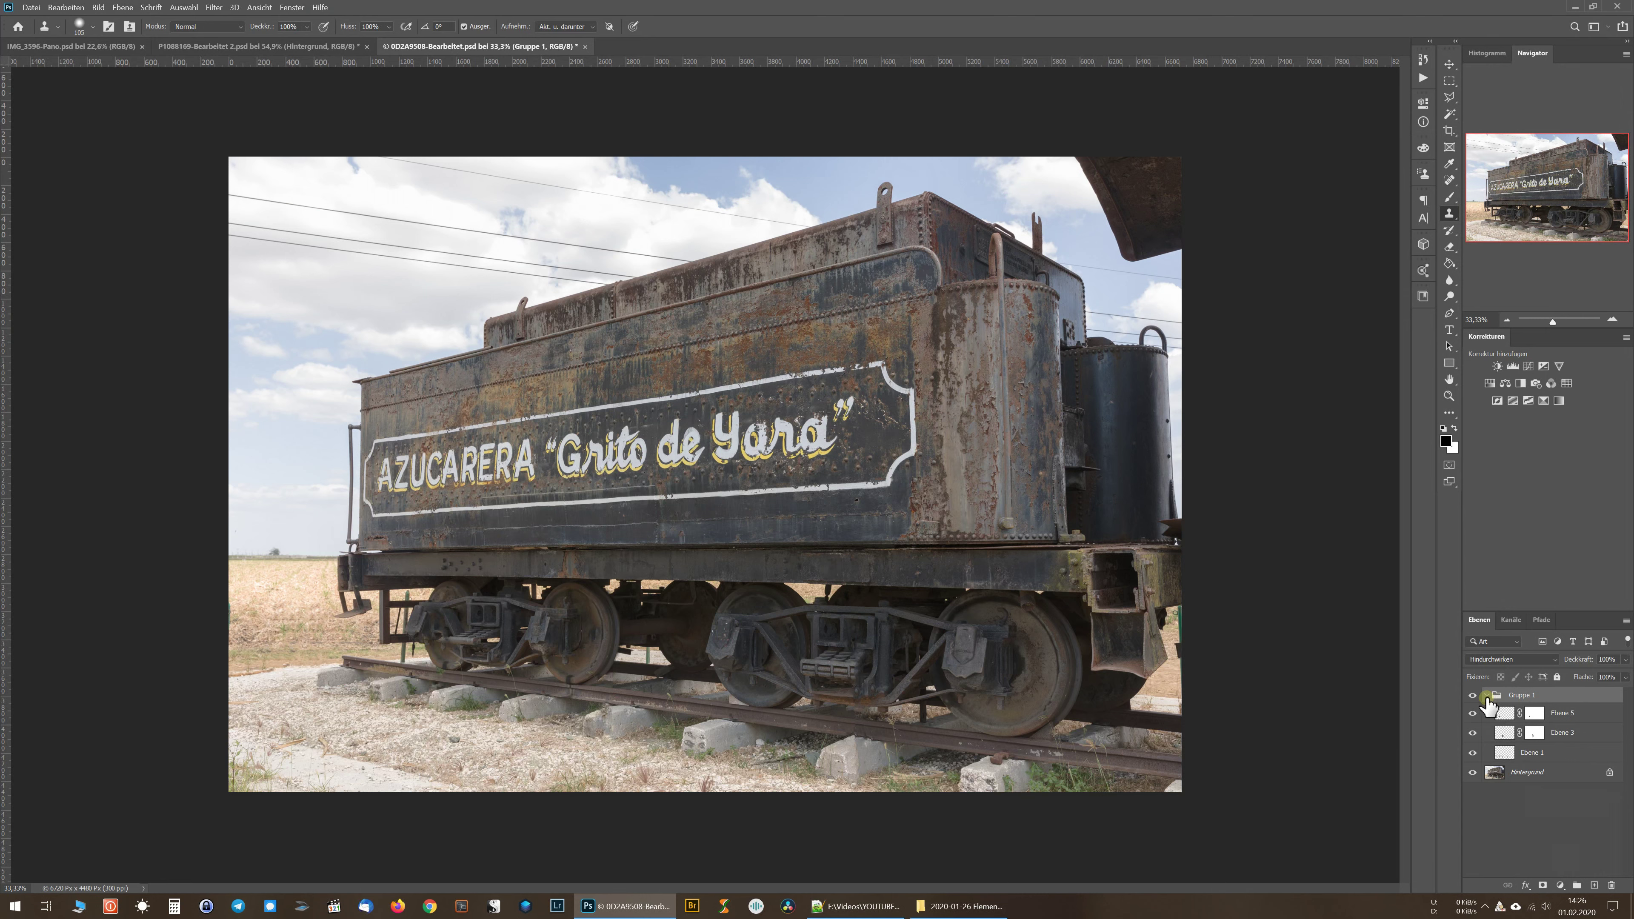
{"action": "left_click", "coordinate": [1487, 696]}
{"action": "left_click", "coordinate": [1473, 696]}
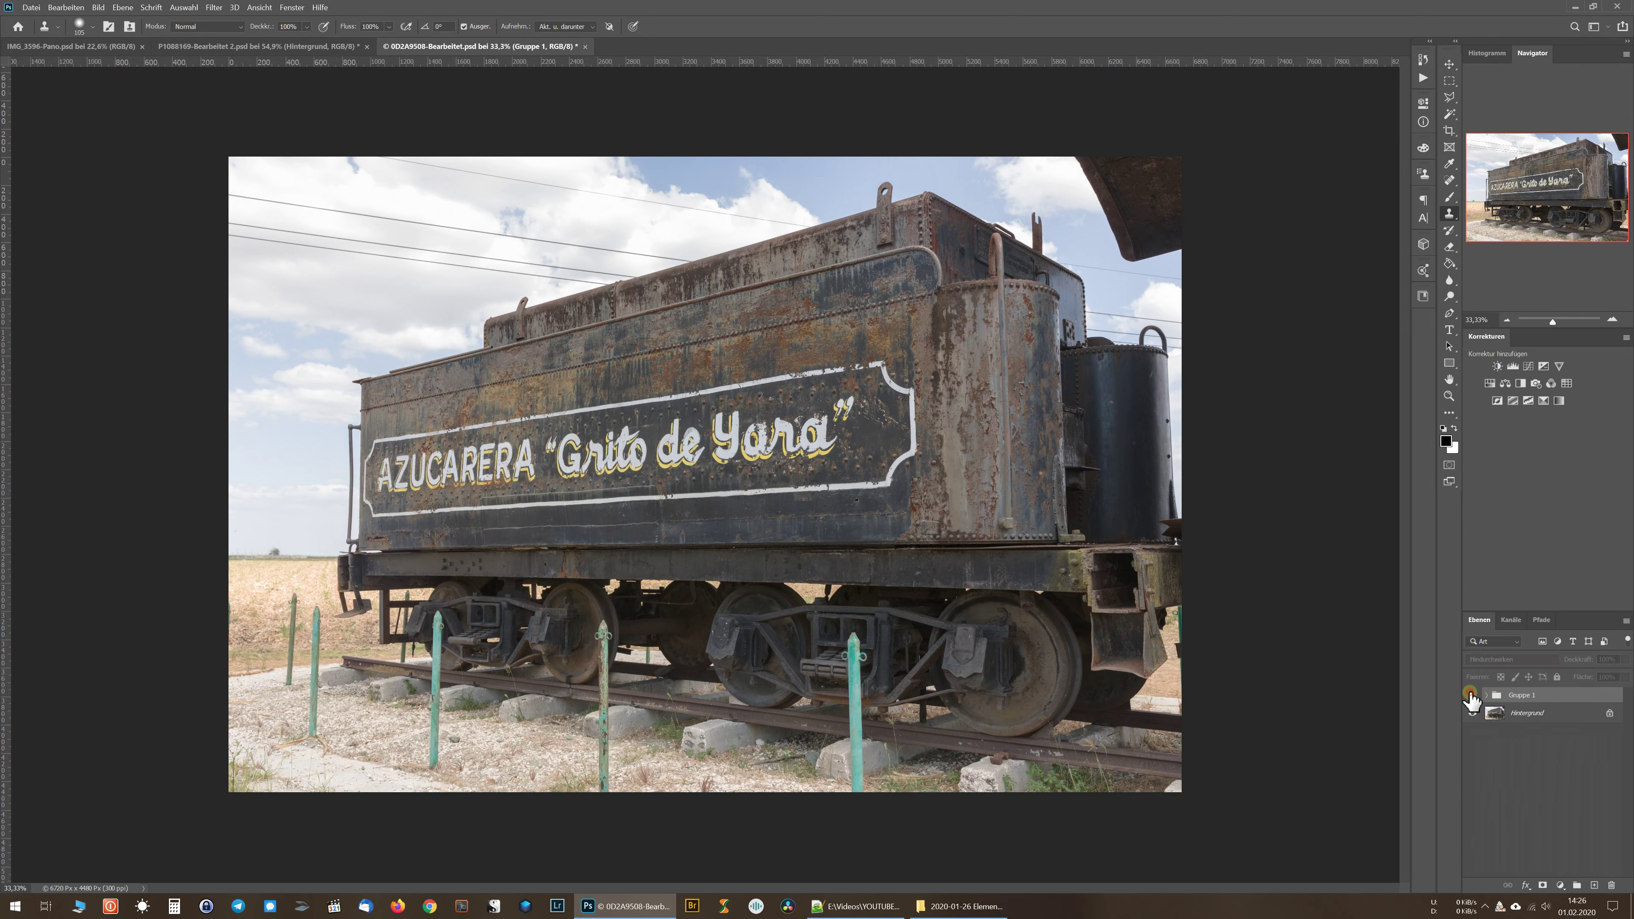
Make Hintergrund the active layer and pick the content-aware Spot Healing Brush
{"action": "left_click", "coordinate": [1494, 717]}
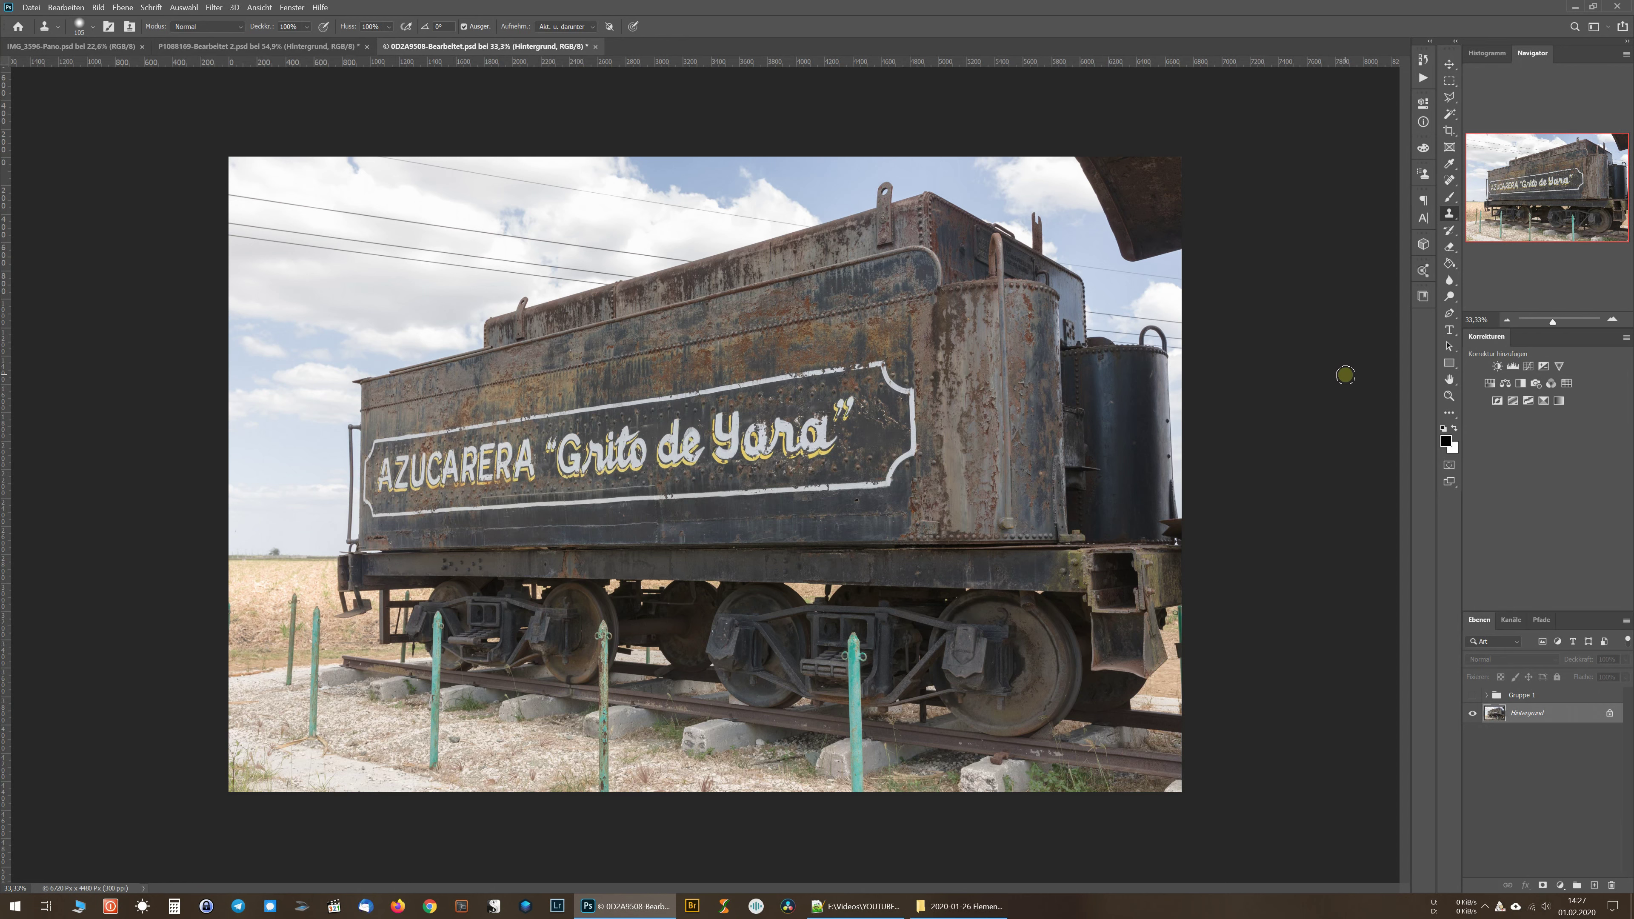
{"action": "left_click", "coordinate": [1454, 181]}
{"action": "left_click_drag", "start_coordinate": [1456, 187], "coordinate": [1478, 182]}
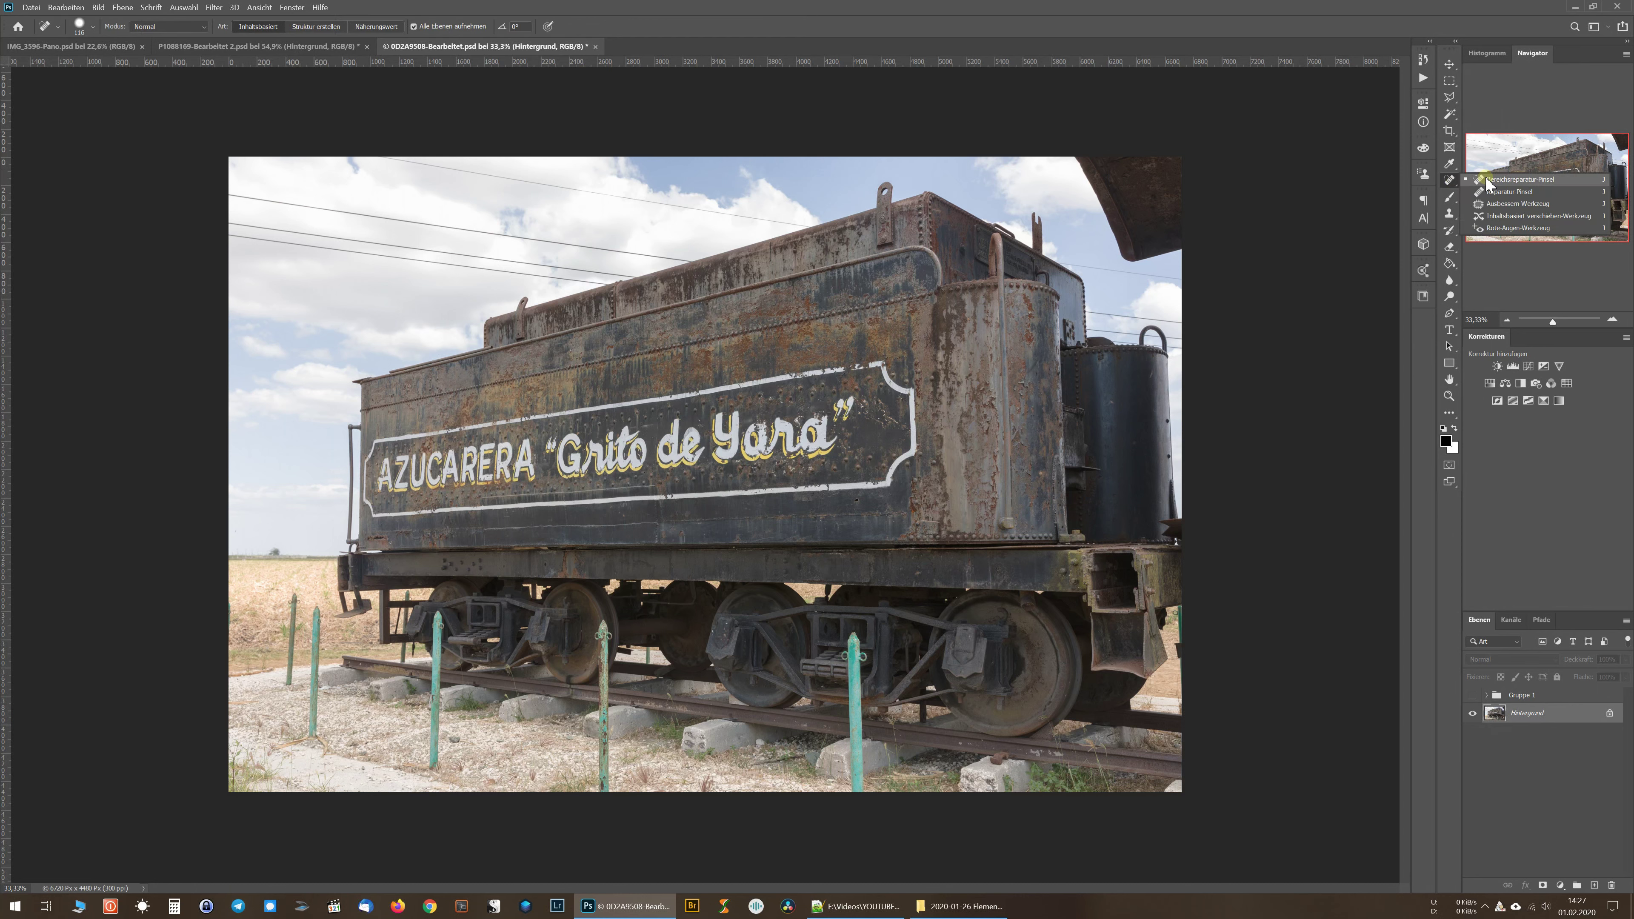
Choose the Patch tool and zoom to 66.7% on the posts below the wheels
{"action": "left_click_drag", "start_coordinate": [1486, 177], "coordinate": [1480, 202]}
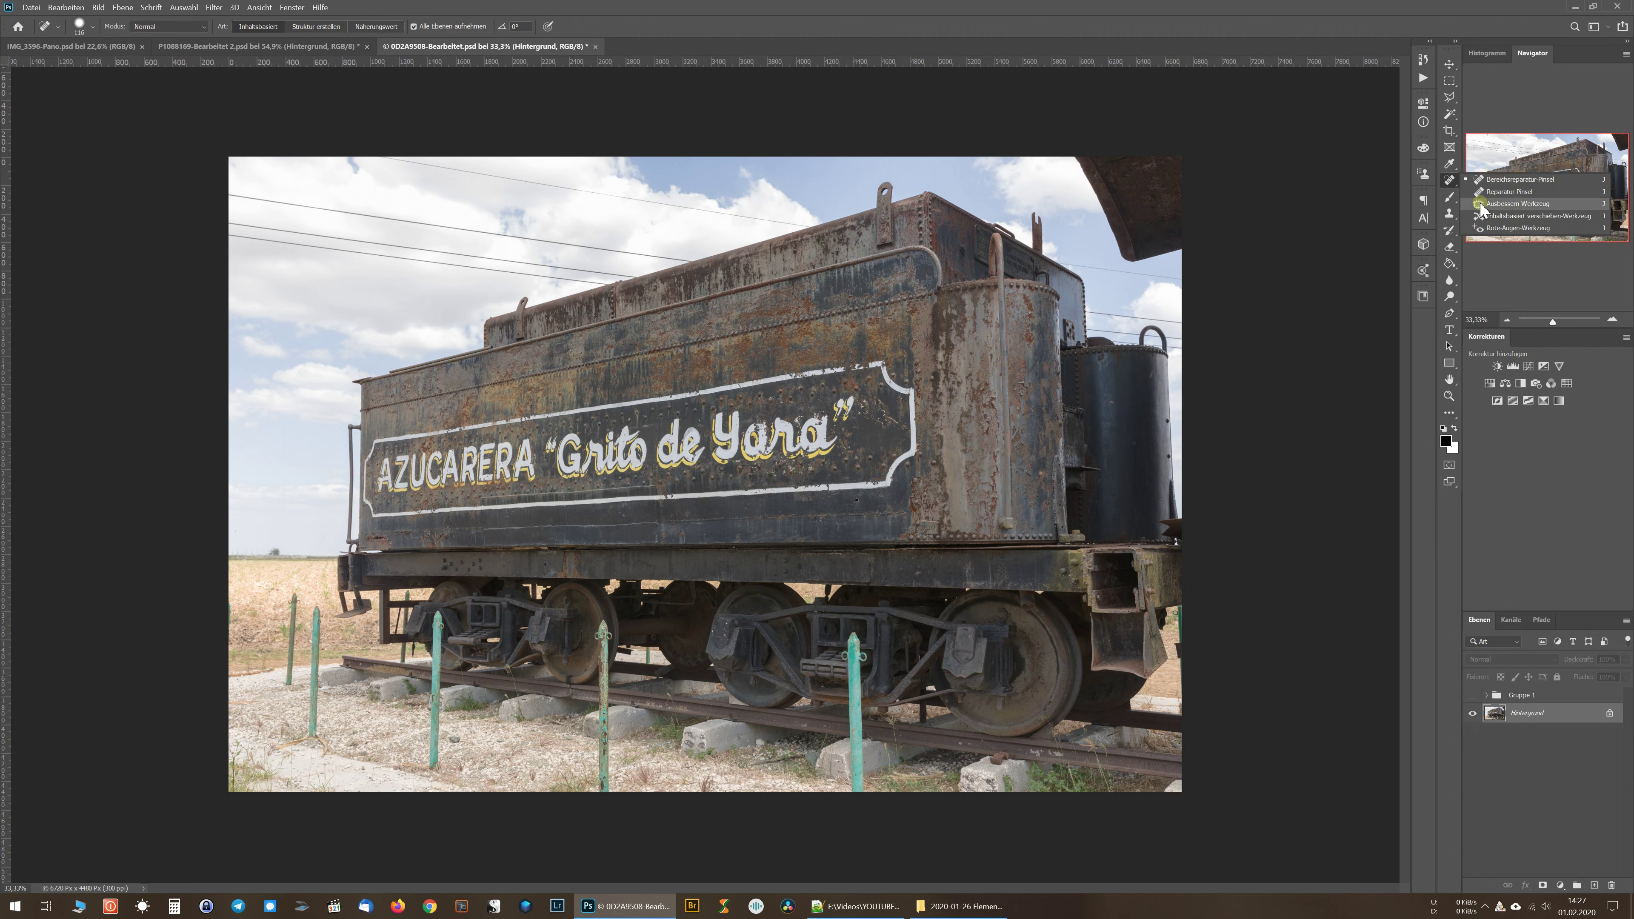
{"action": "left_click", "coordinate": [1480, 203]}
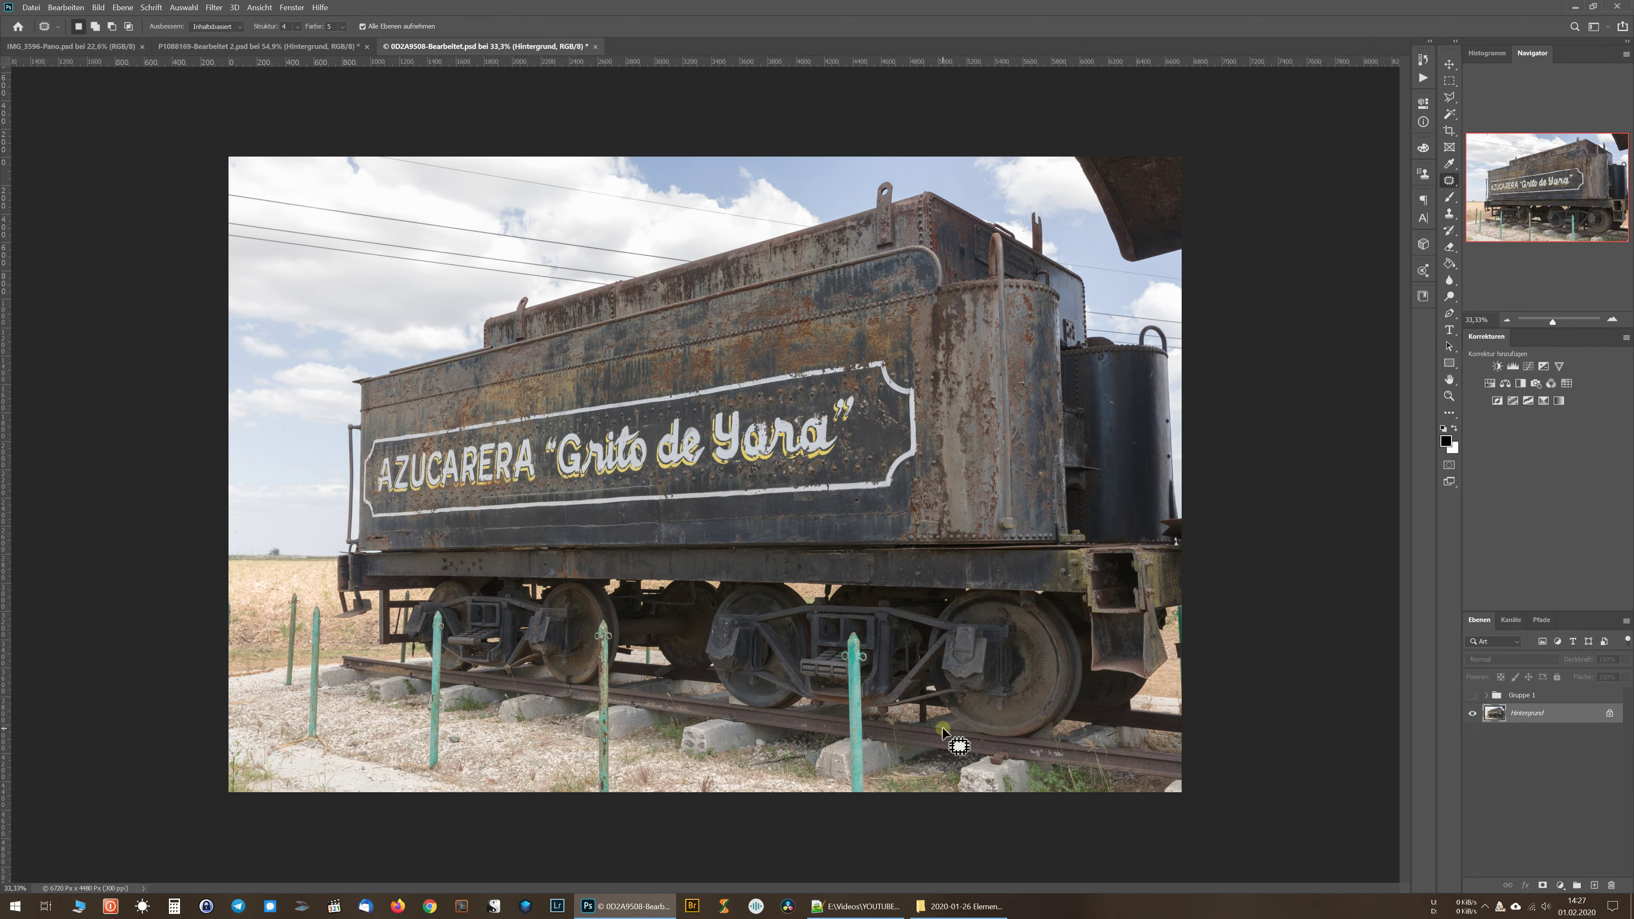
{"action": "key", "text": "ctrl+plus"}
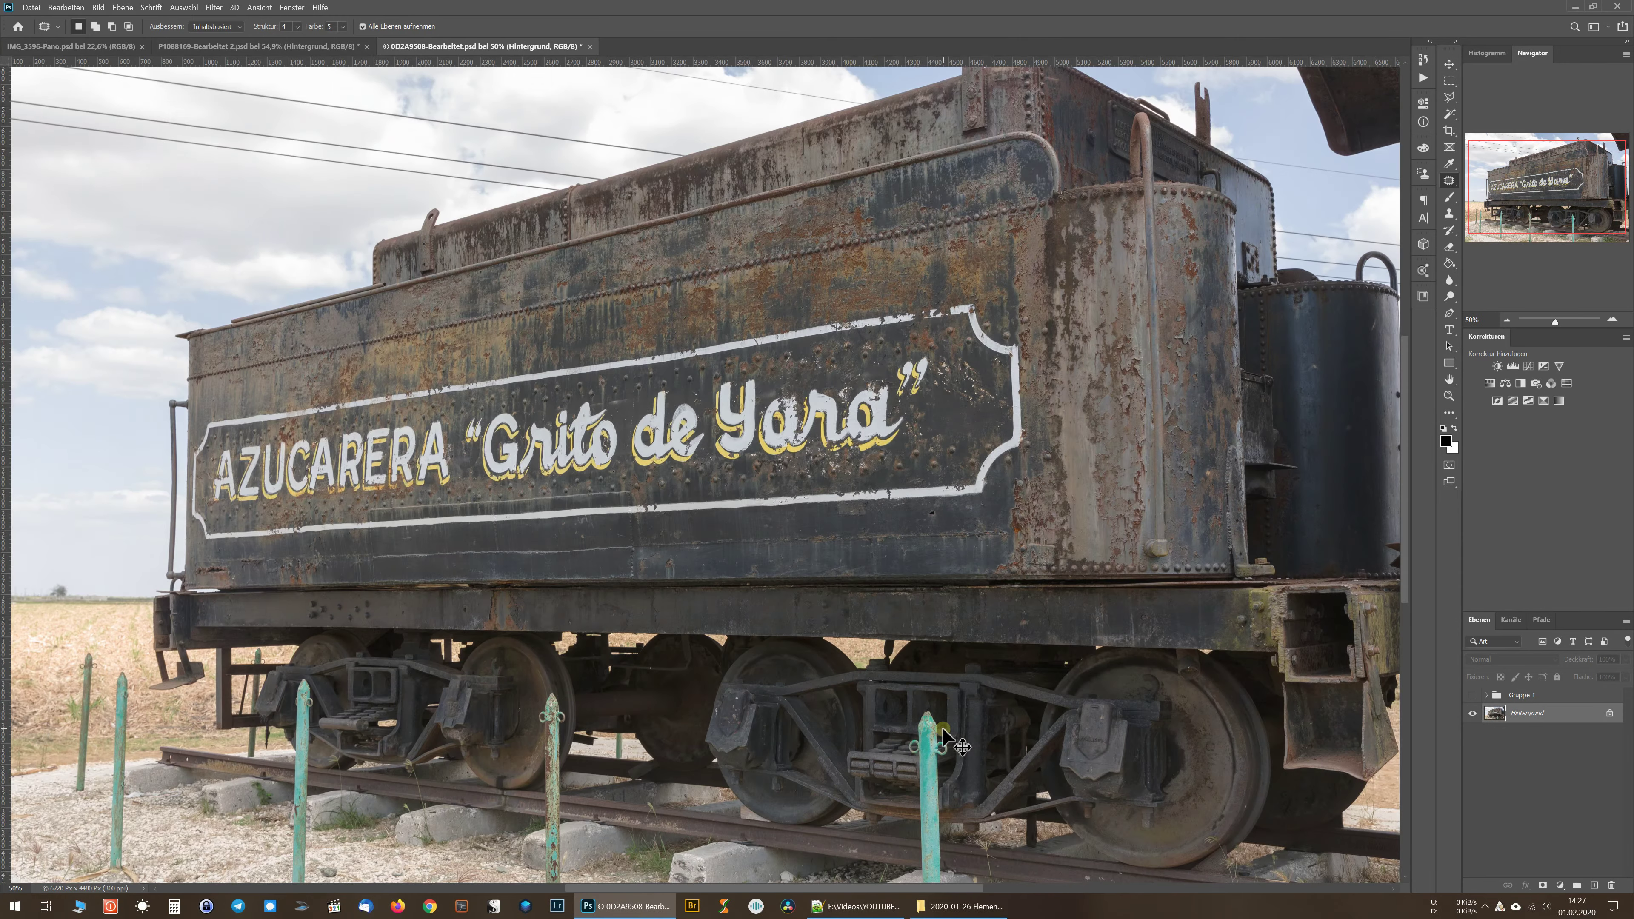
{"action": "key", "text": "ctrl+plus"}
{"action": "left_click_drag", "start_coordinate": [1116, 778], "coordinate": [1003, 314]}
Add new empty layer Ebene 6 and set the Patch mode to Inhaltsbasiert
{"action": "left_click", "coordinate": [1595, 887]}
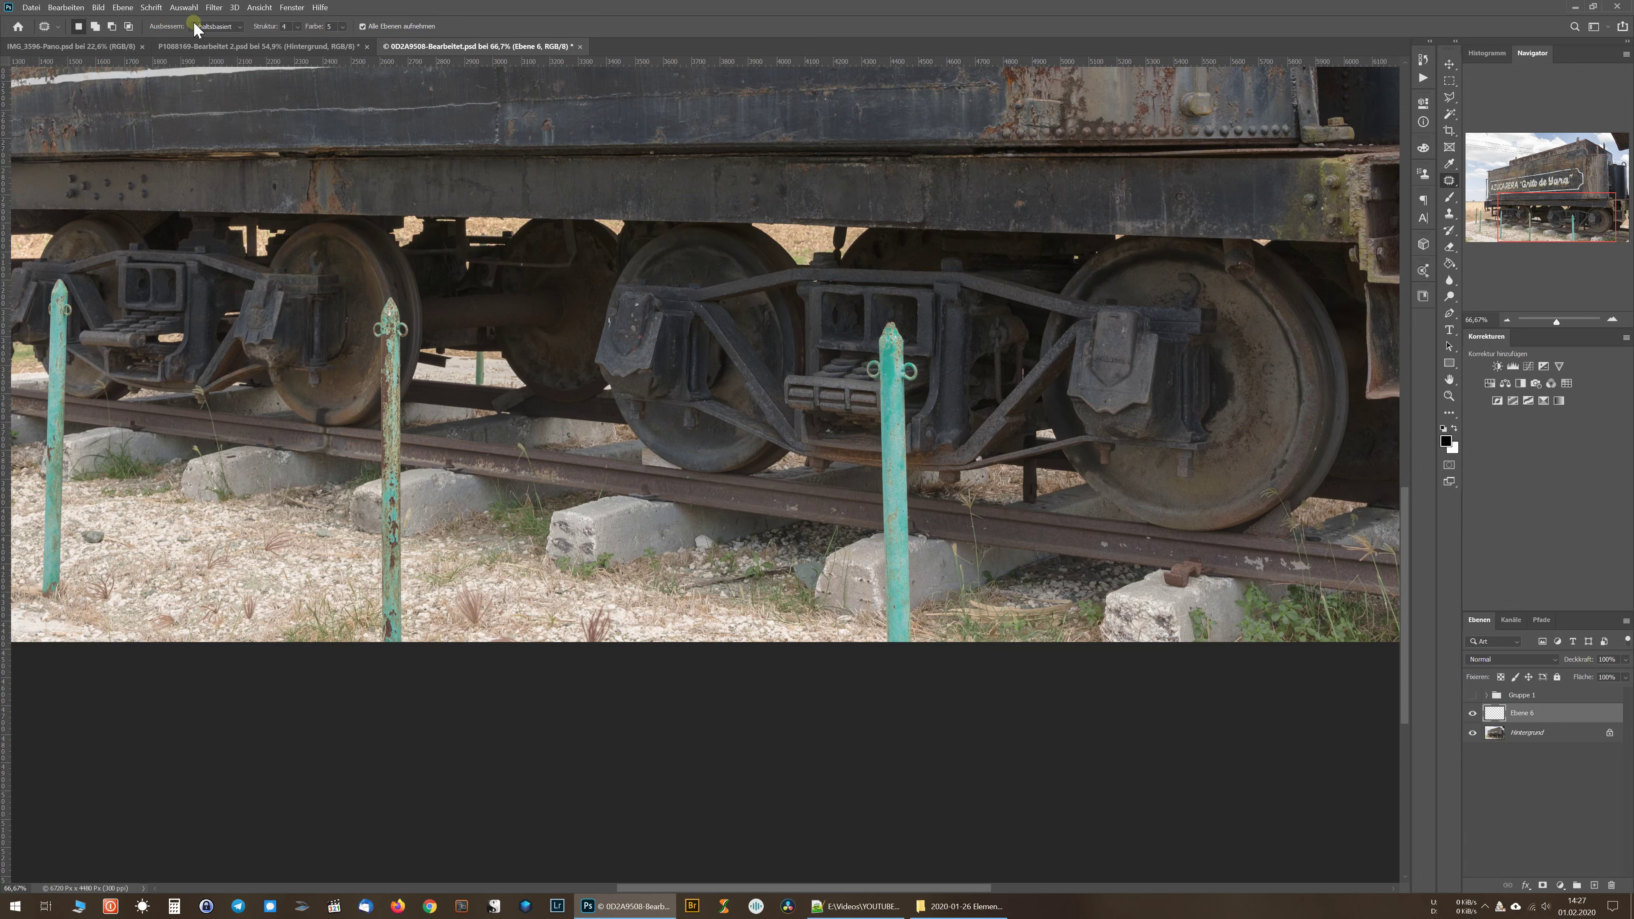
{"action": "left_click", "coordinate": [212, 26]}
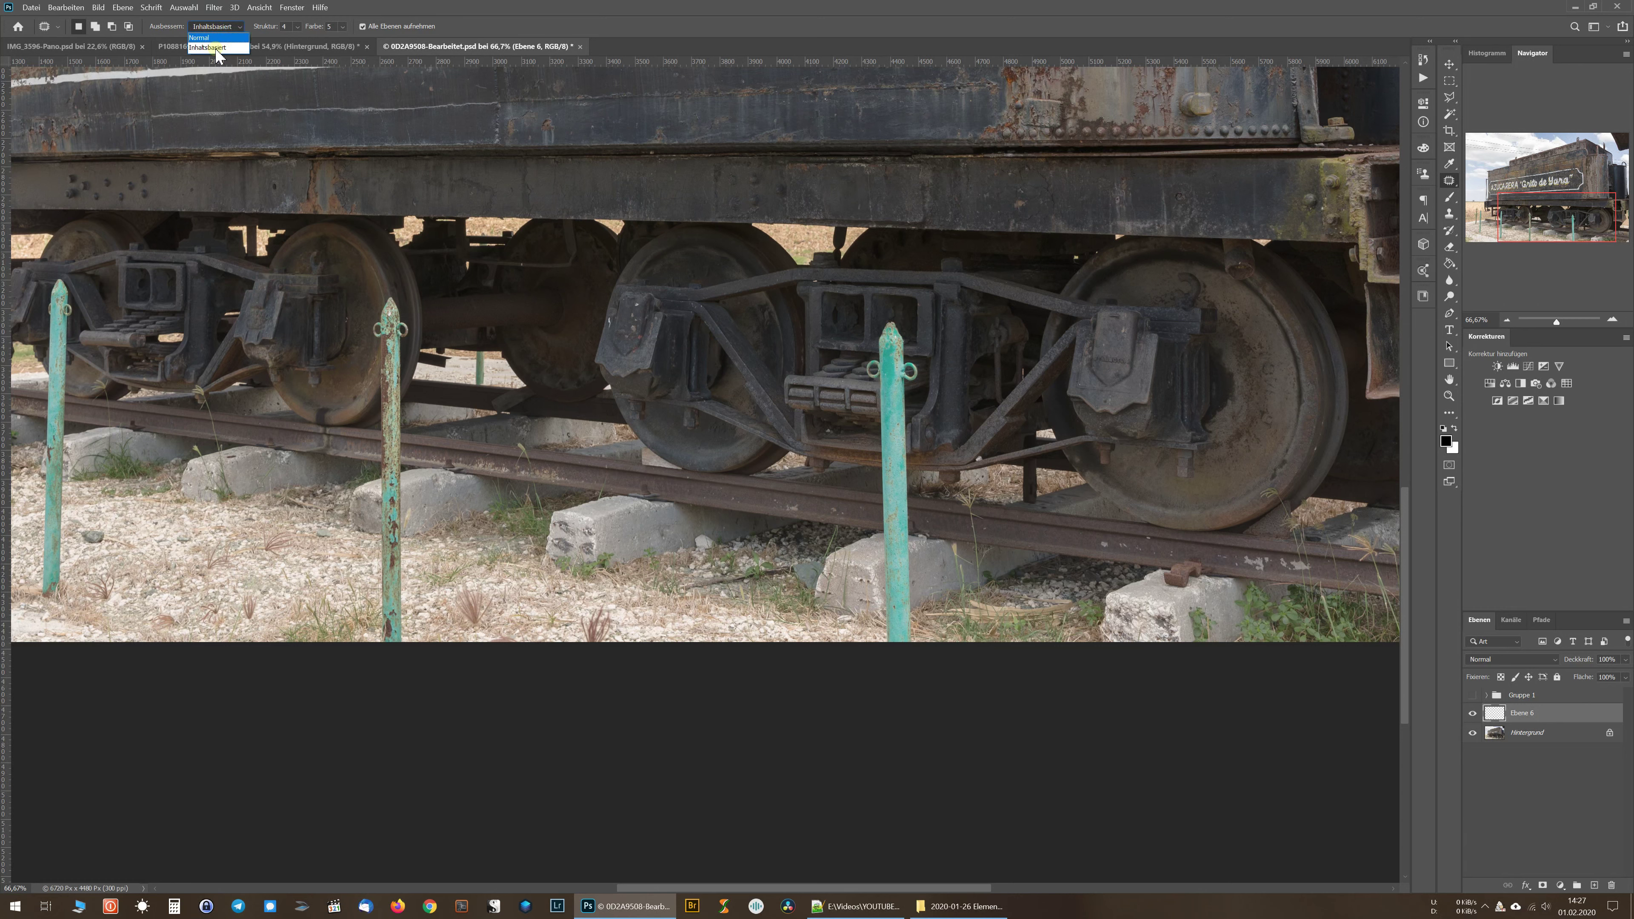
{"action": "left_click", "coordinate": [215, 48]}
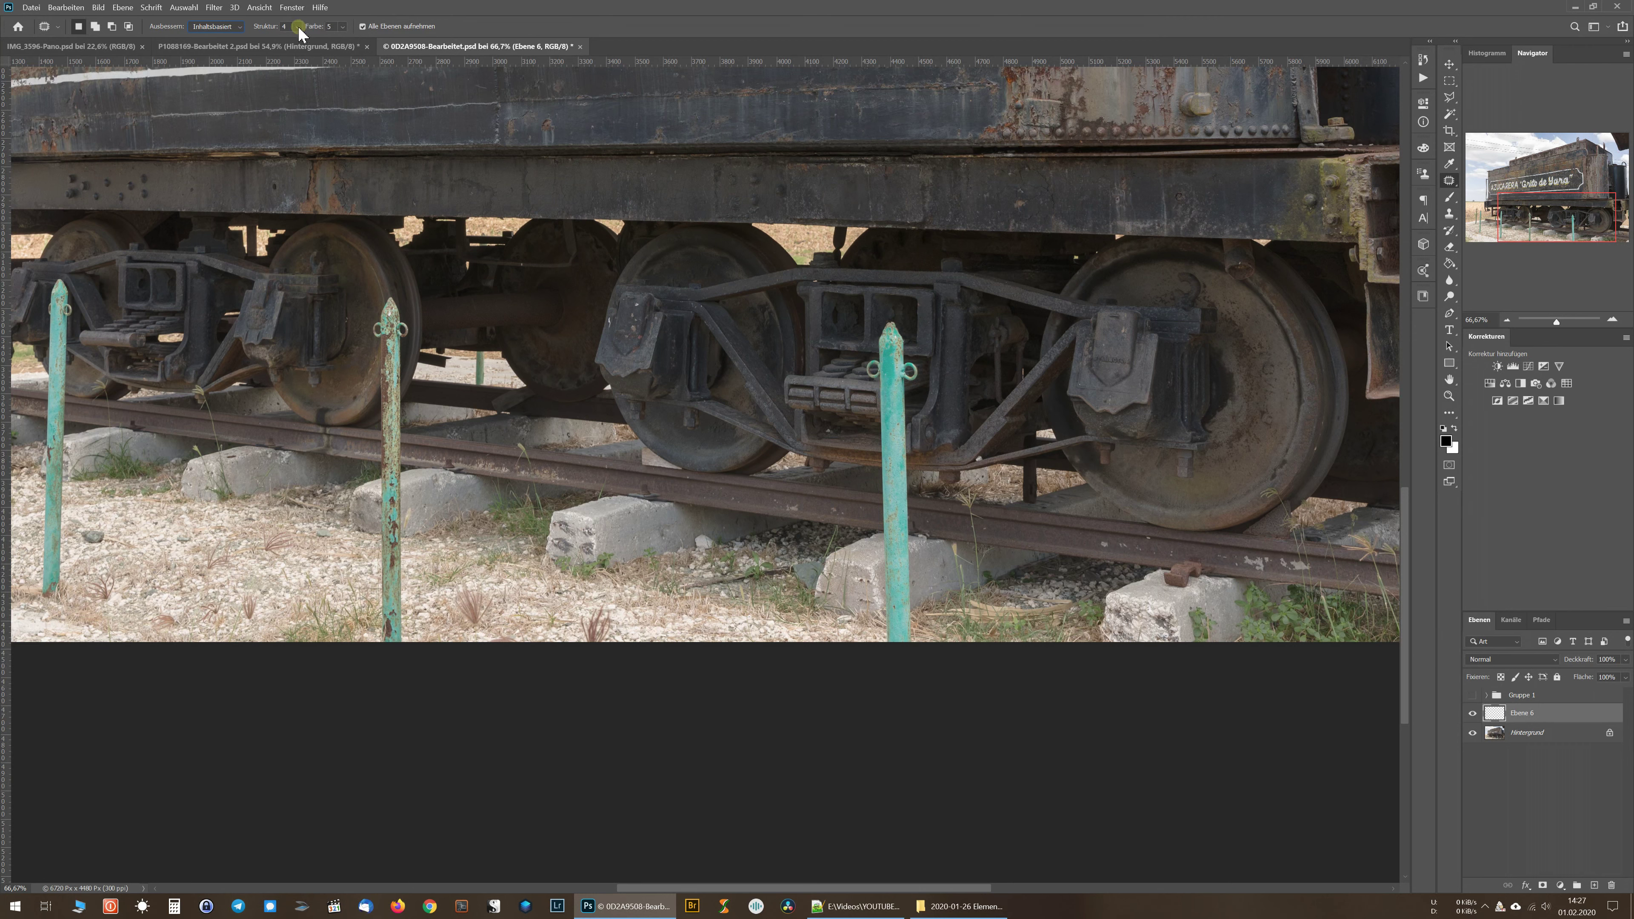
{"action": "left_click", "coordinate": [340, 28]}
With Farbe at 0, patch the middle green post out using track and concrete, then deselect
{"action": "left_click_drag", "start_coordinate": [361, 42], "coordinate": [322, 42]}
{"action": "mouse_move", "coordinate": [916, 605]}
{"action": "left_mouse_down"}
{"action": "mouse_move", "coordinate": [916, 395]}
{"action": "mouse_move", "coordinate": [882, 320]}
{"action": "mouse_move", "coordinate": [872, 541]}
{"action": "mouse_move", "coordinate": [890, 649]}
{"action": "mouse_move", "coordinate": [918, 657]}
{"action": "left_mouse_up"}
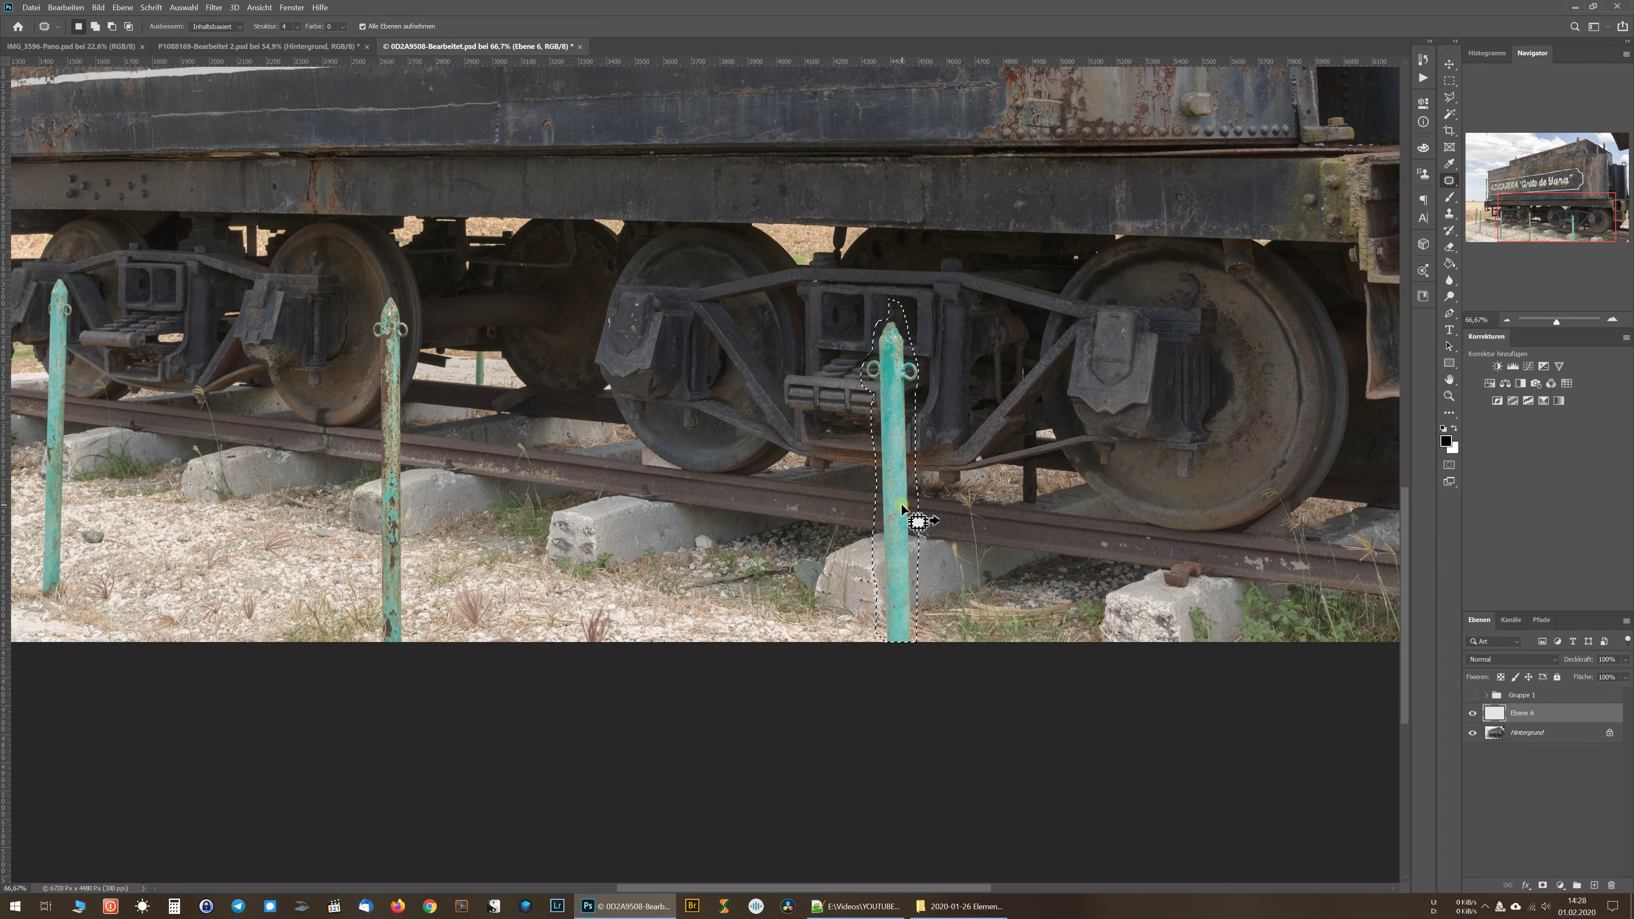
{"action": "mouse_move", "coordinate": [902, 509]}
{"action": "left_mouse_down"}
{"action": "mouse_move", "coordinate": [964, 497]}
{"action": "mouse_move", "coordinate": [964, 513]}
{"action": "left_mouse_up"}
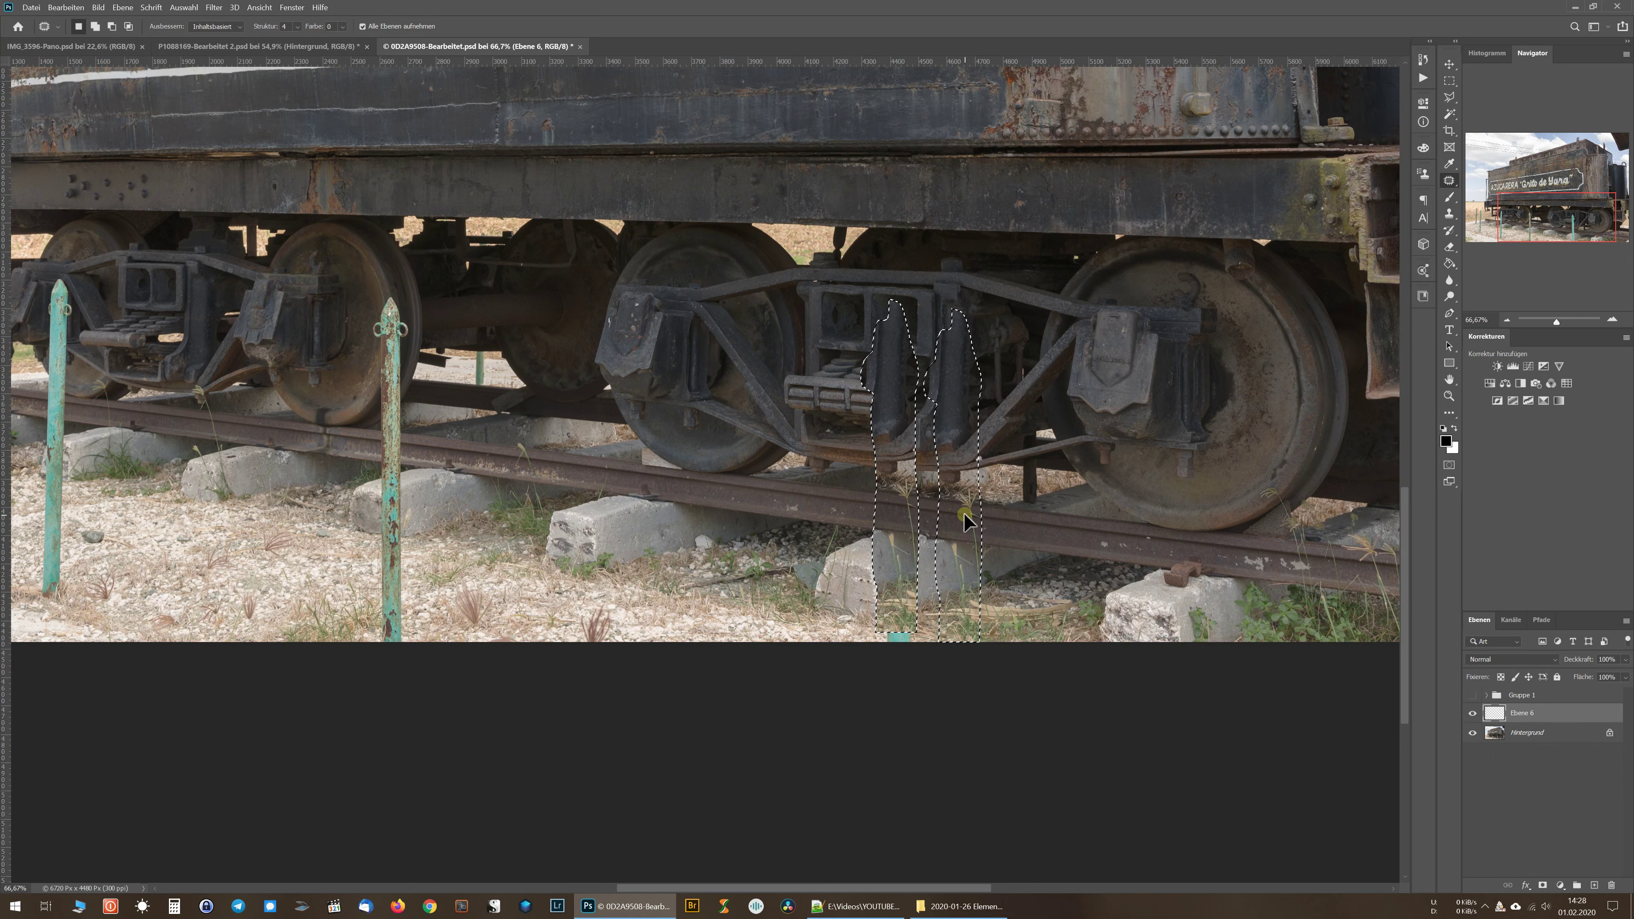
{"action": "mouse_move", "coordinate": [964, 512]}
{"action": "left_mouse_down"}
{"action": "mouse_move", "coordinate": [845, 513]}
{"action": "mouse_move", "coordinate": [844, 496]}
{"action": "left_mouse_up"}
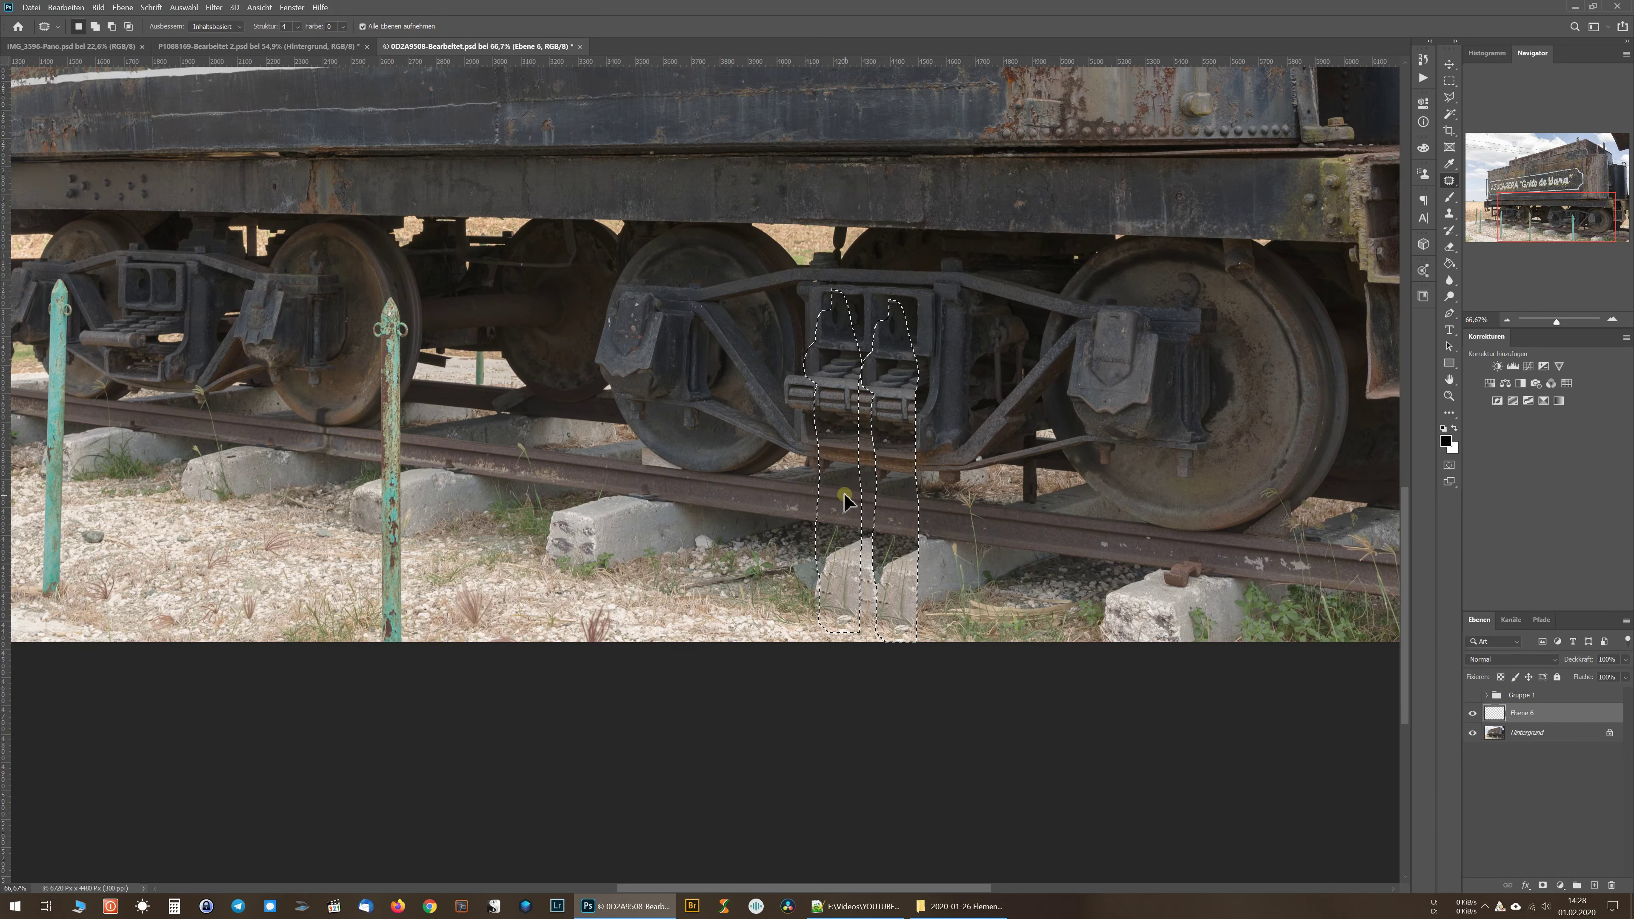
{"action": "left_click_drag", "start_coordinate": [843, 495], "coordinate": [852, 495]}
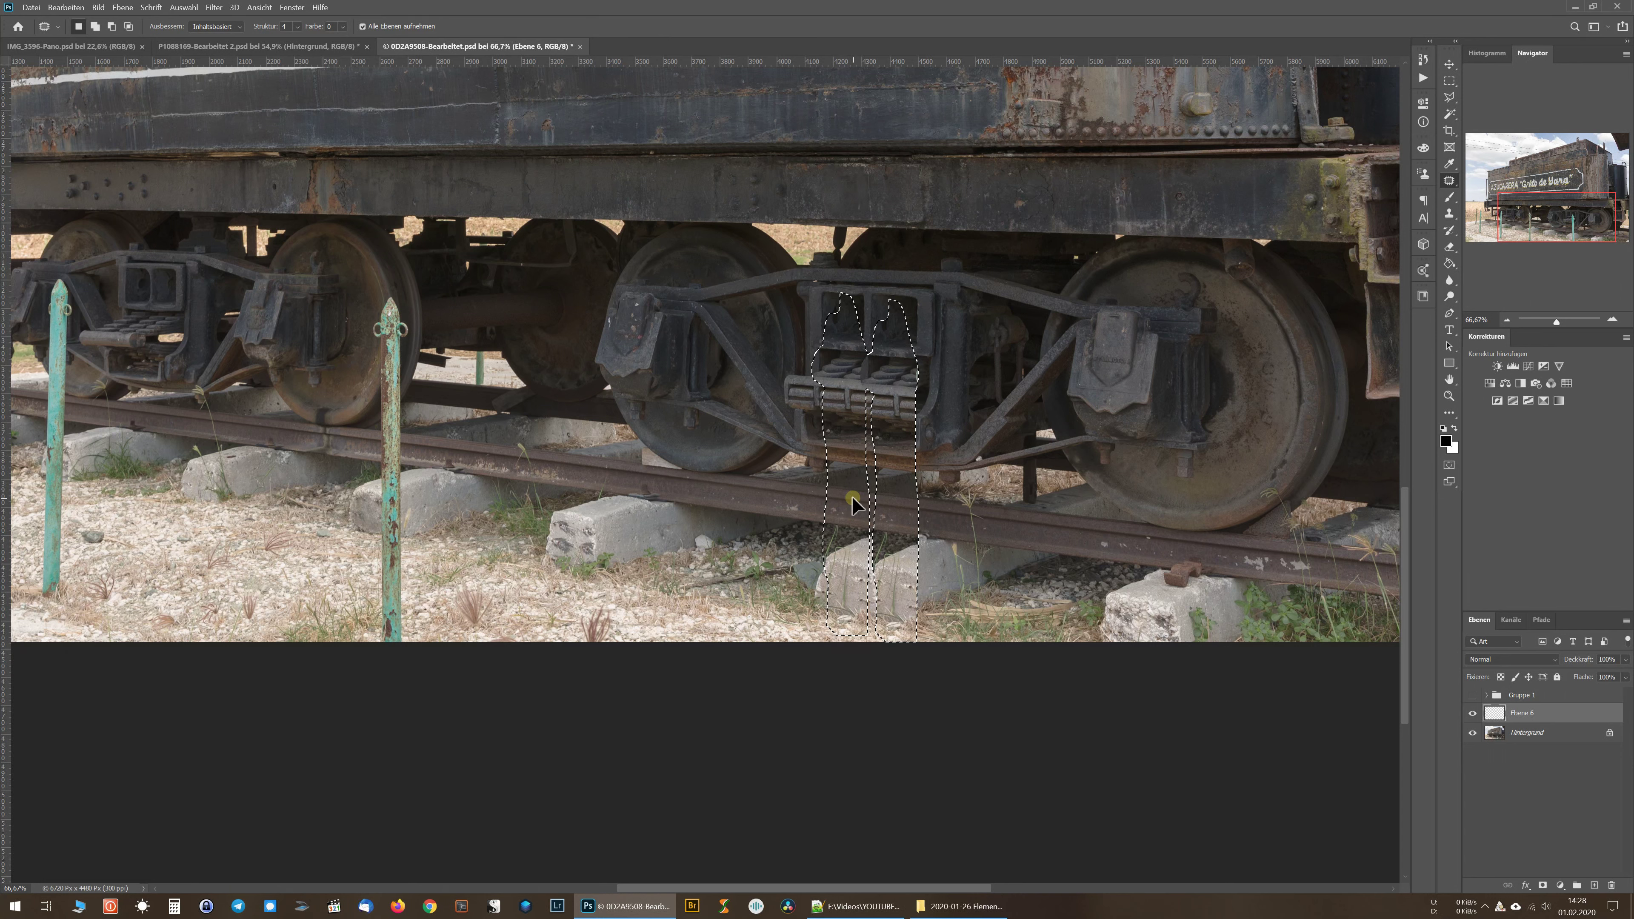
{"action": "left_click_drag", "start_coordinate": [852, 496], "coordinate": [859, 498]}
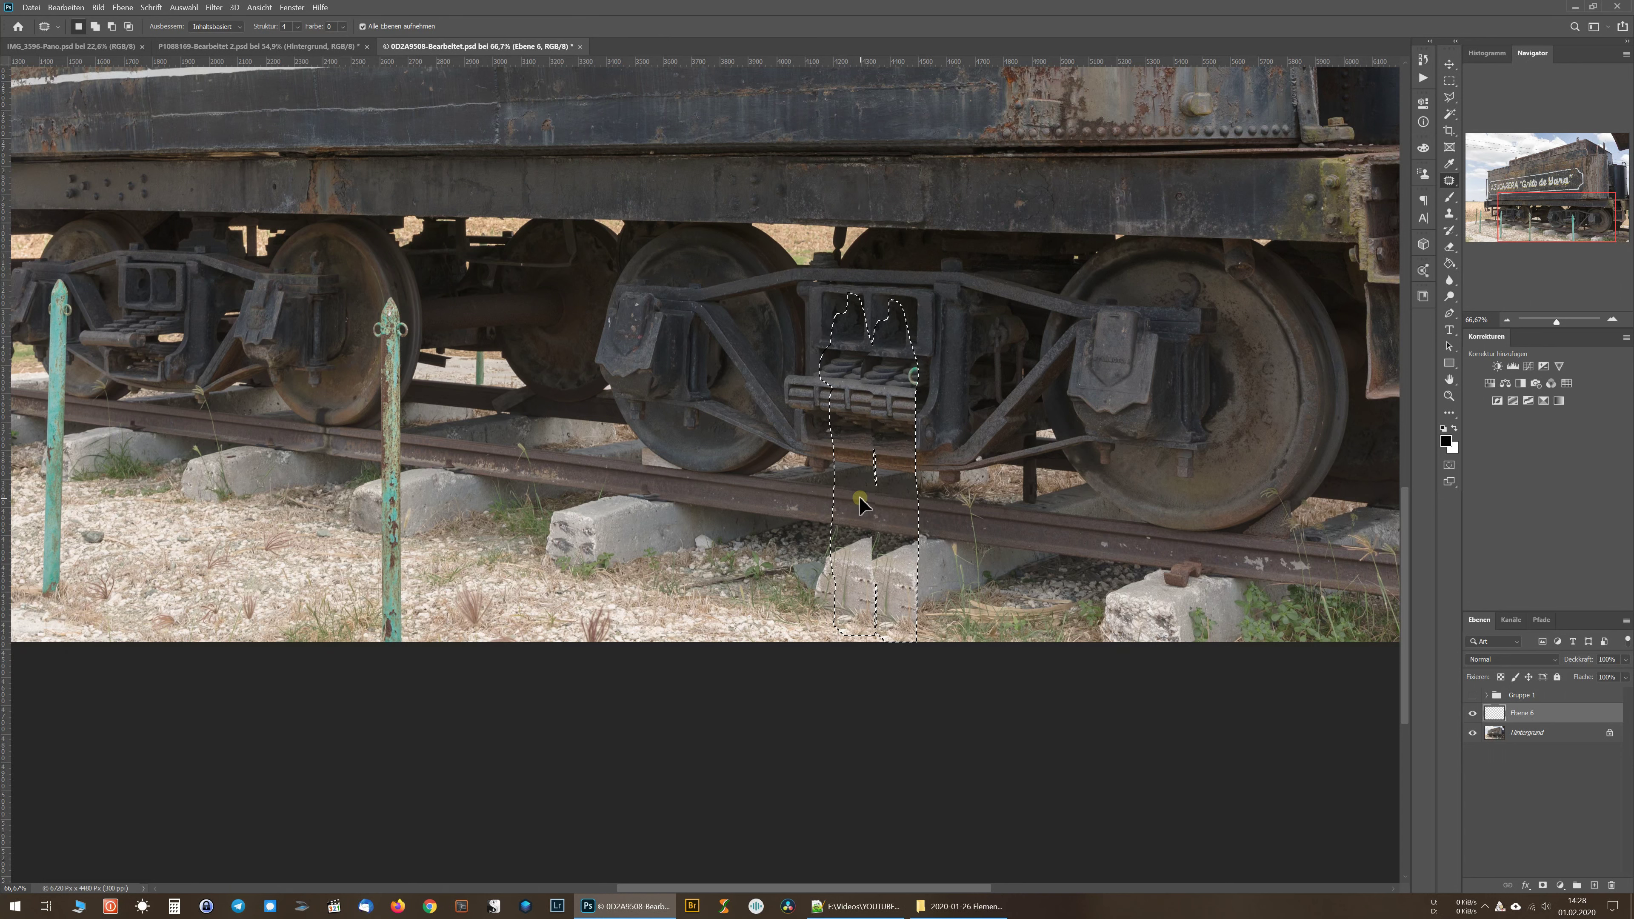
{"action": "left_click_drag", "start_coordinate": [859, 498], "coordinate": [863, 504]}
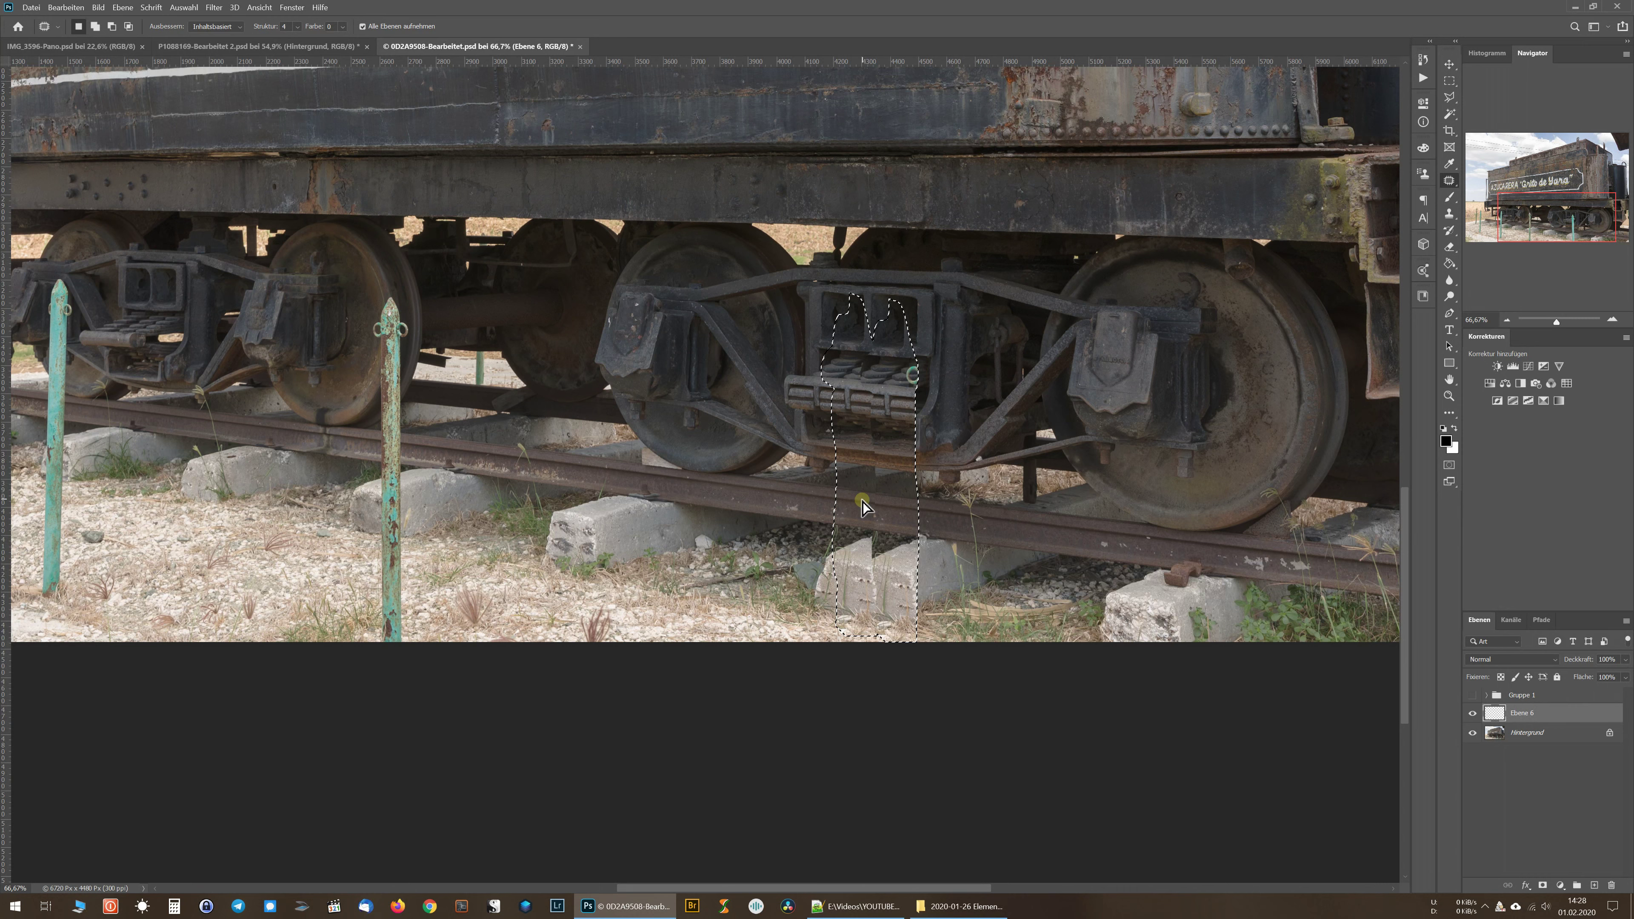
{"action": "left_click_drag", "start_coordinate": [864, 505], "coordinate": [861, 504]}
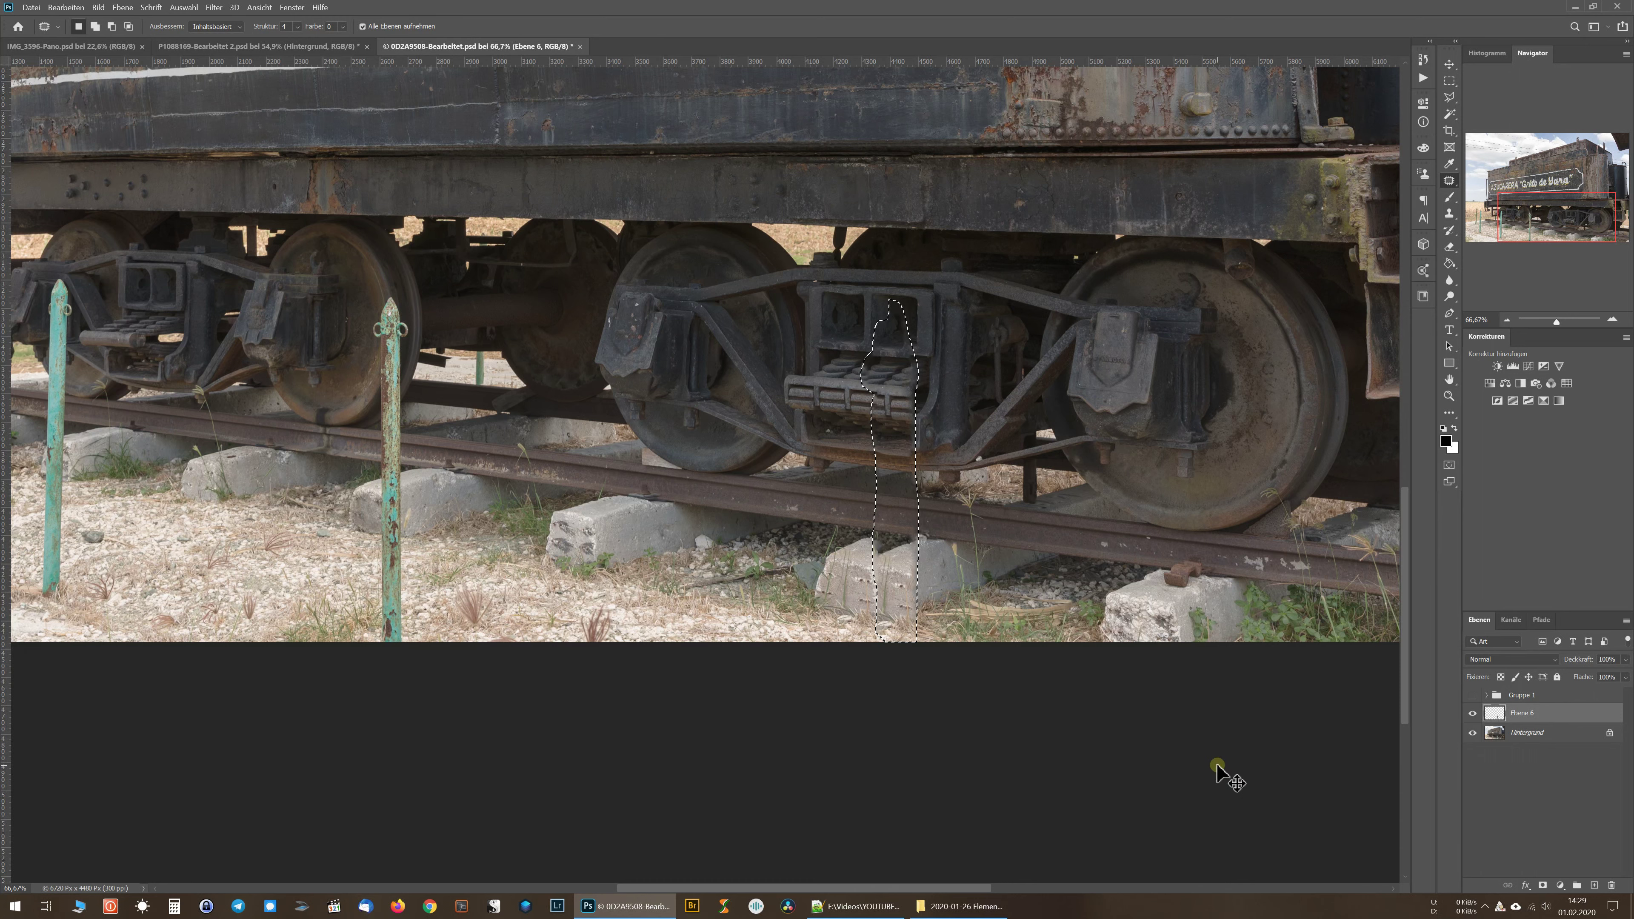
{"action": "key", "text": "ctrl+d"}
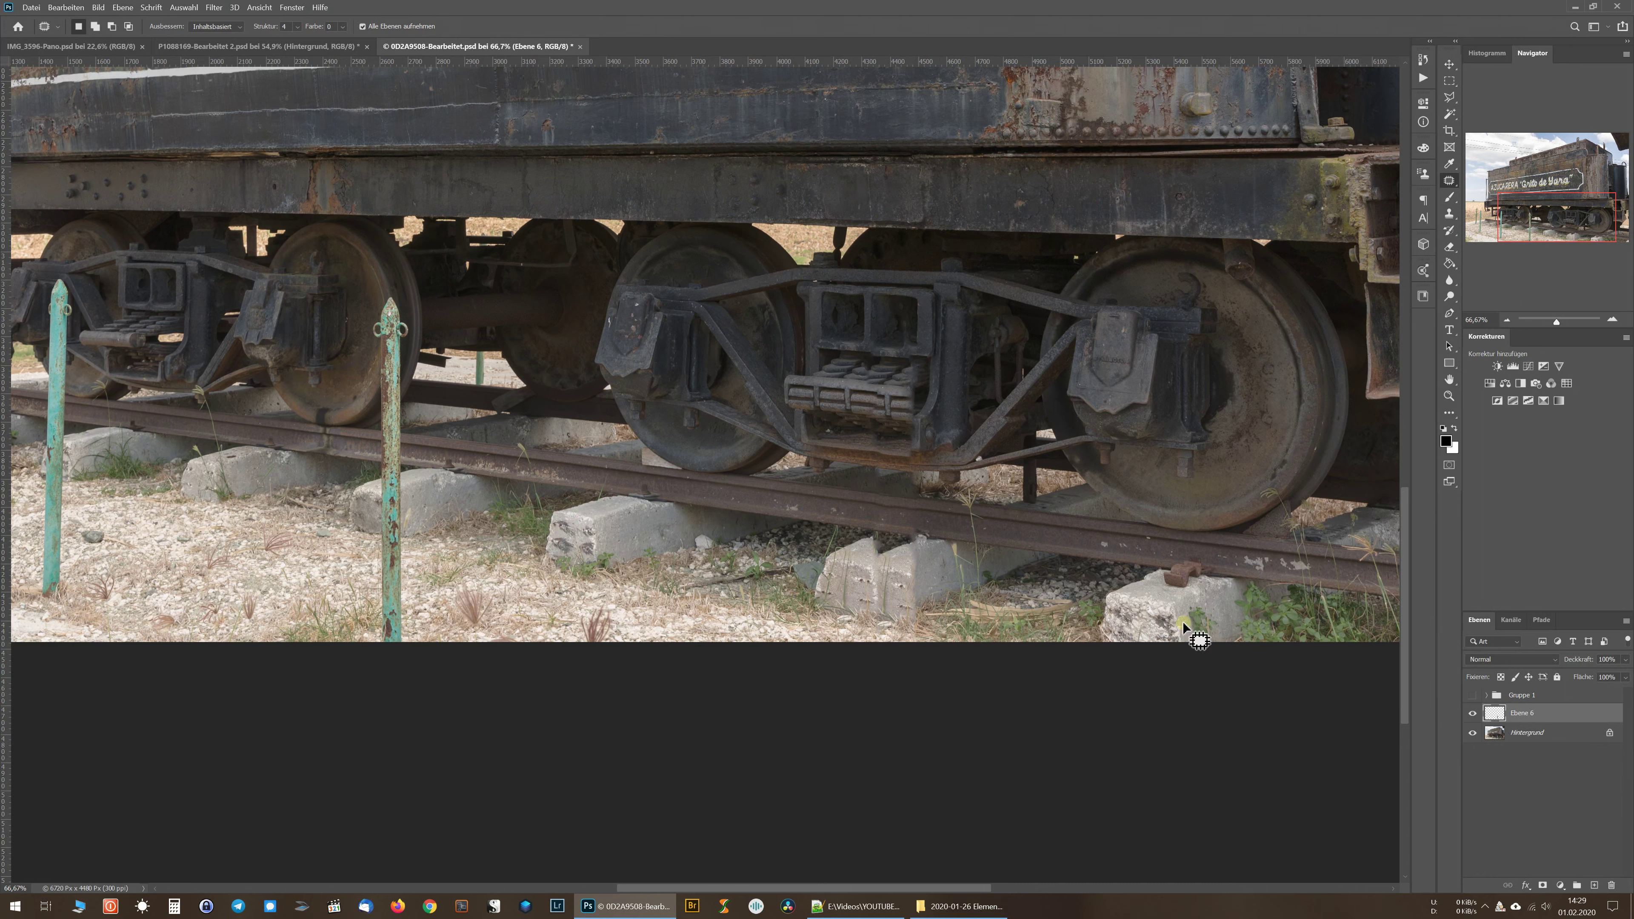
{"action": "left_click", "coordinate": [1473, 714]}
{"action": "left_click", "coordinate": [1473, 713]}
{"action": "left_click", "coordinate": [1473, 713]}
{"action": "key", "text": "ctrl+0"}
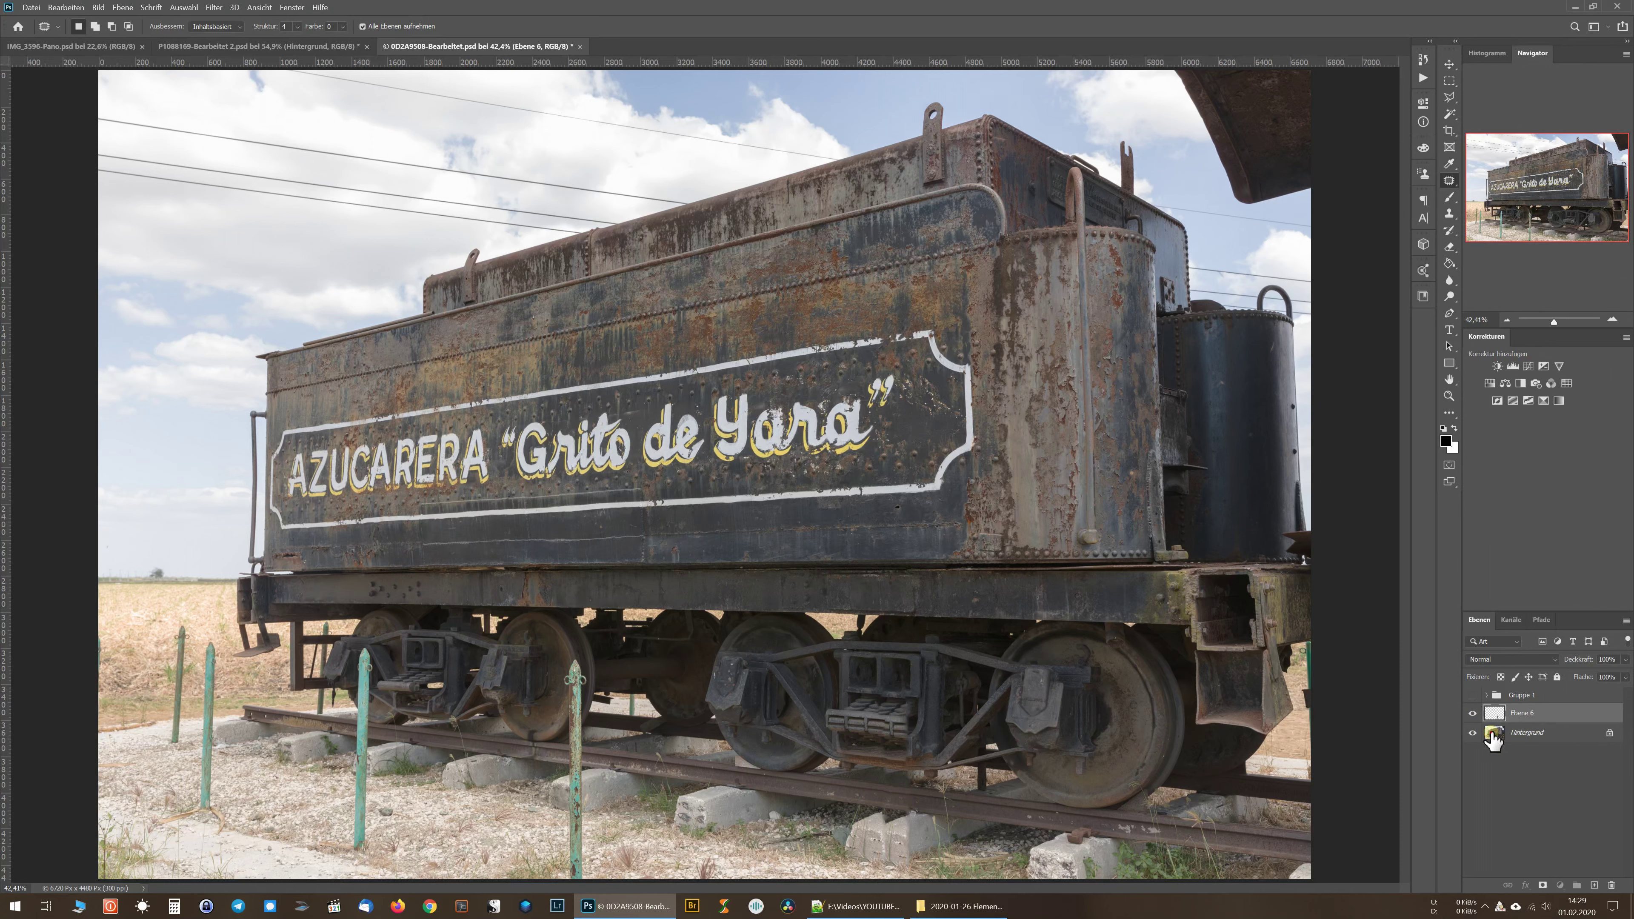
Zoom in on the tender's left end with the Hintergrund layer active
{"action": "left_click", "coordinate": [1493, 734]}
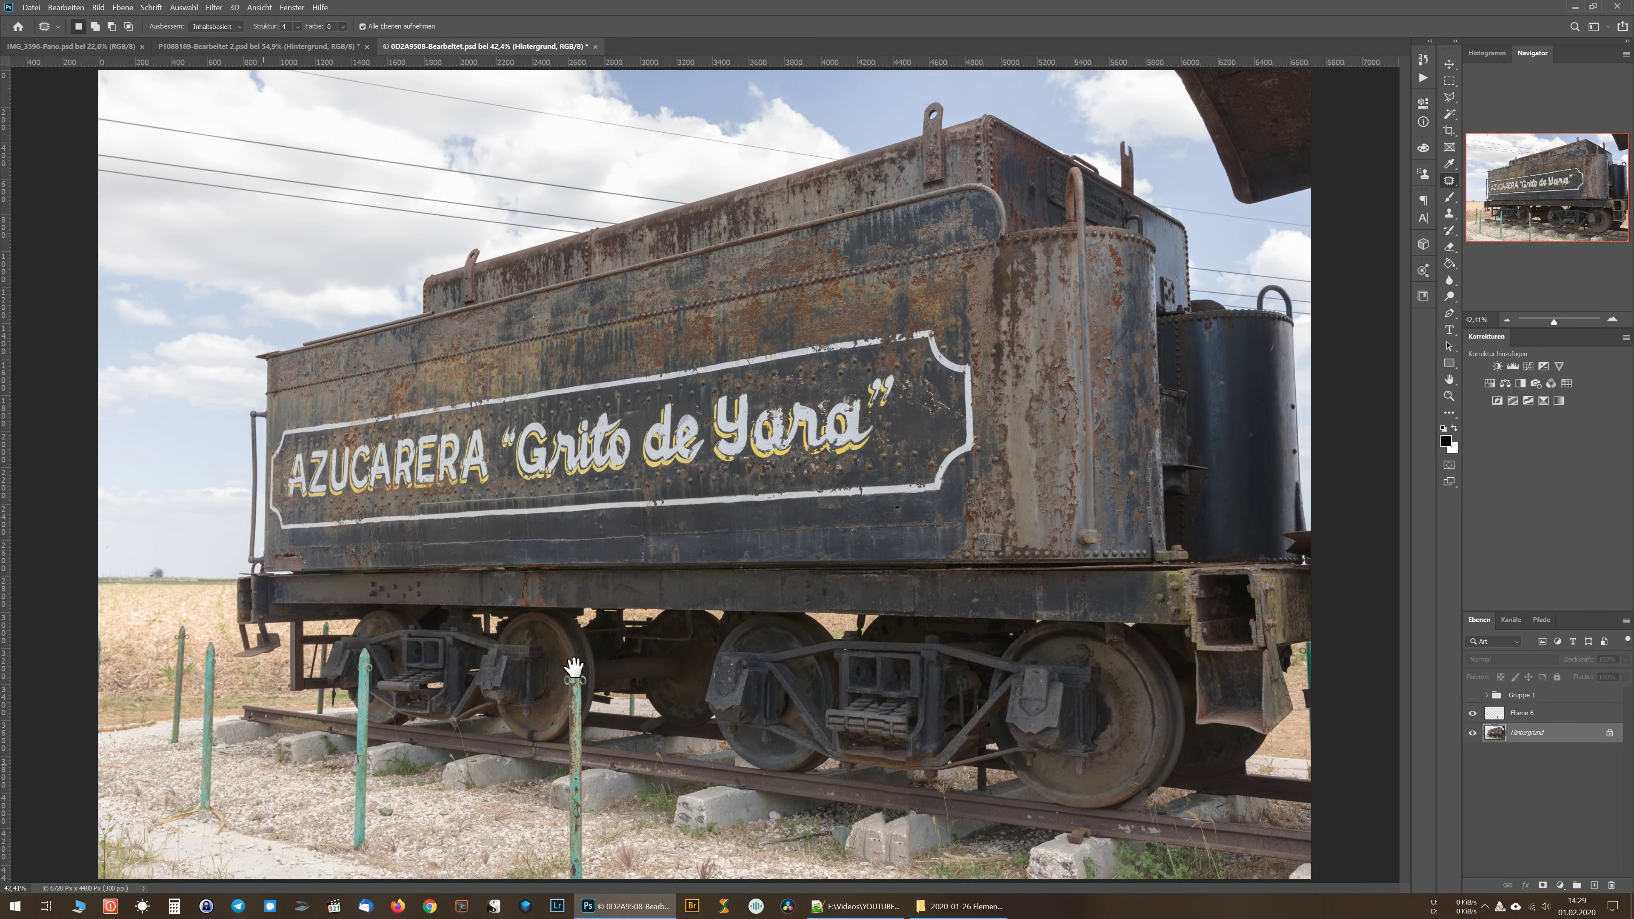
{"action": "key", "text": "v"}
{"action": "key", "text": "ctrl+plus"}
{"action": "key", "text": "ctrl+plus"}
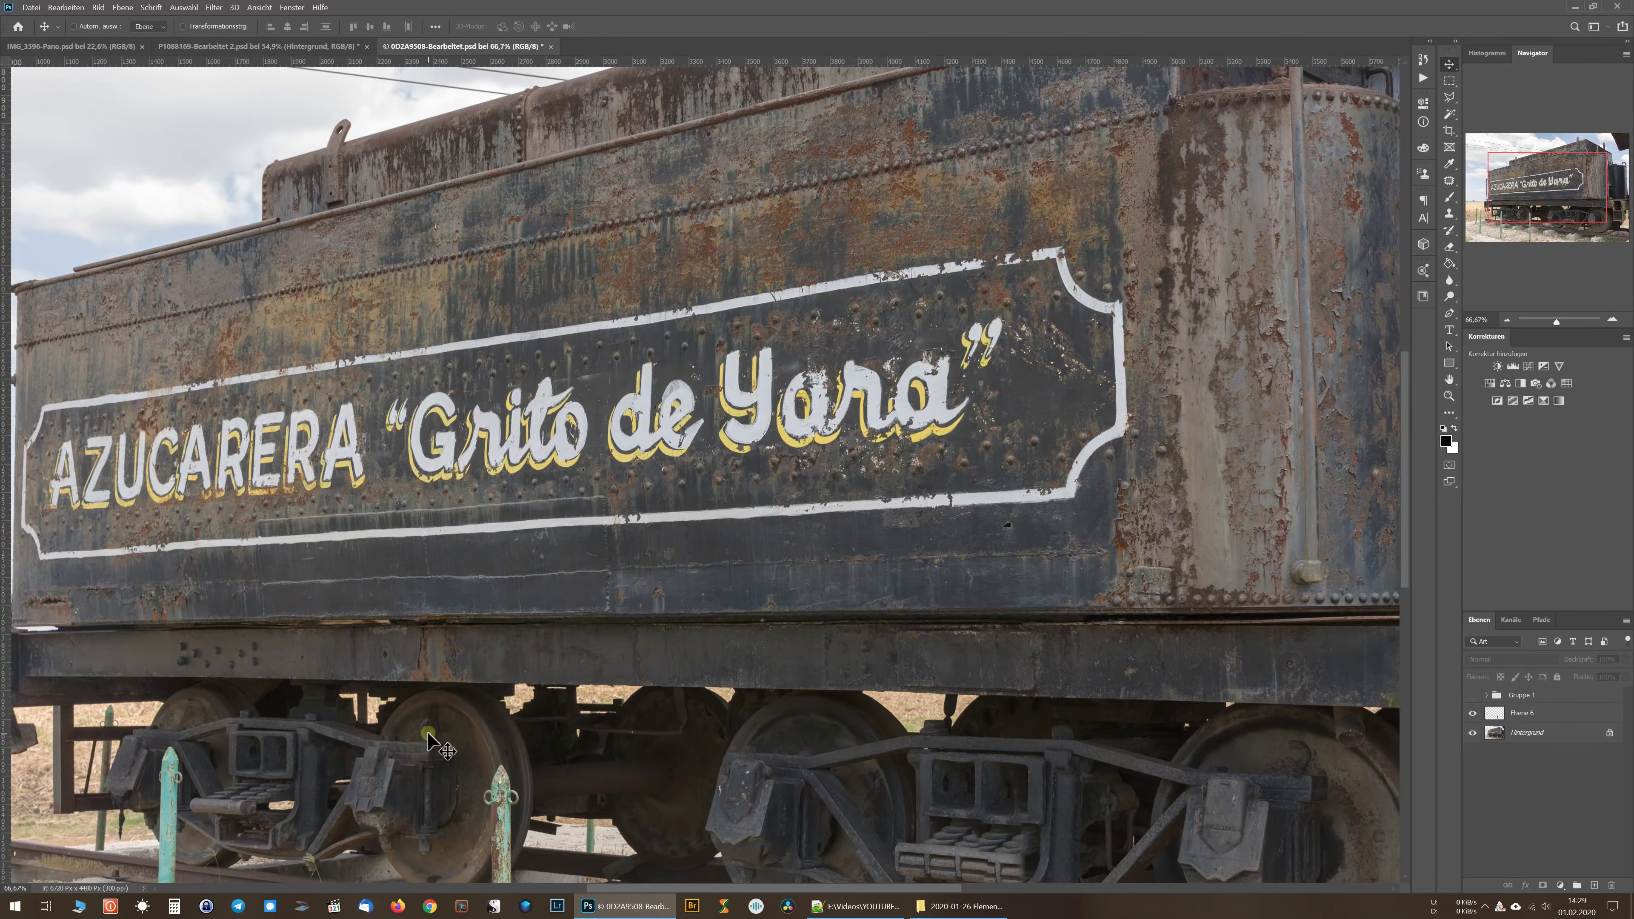
{"action": "mouse_move", "coordinate": [427, 740]}
{"action": "left_mouse_down"}
{"action": "mouse_move", "coordinate": [858, 600]}
{"action": "mouse_move", "coordinate": [861, 685]}
{"action": "left_mouse_up"}
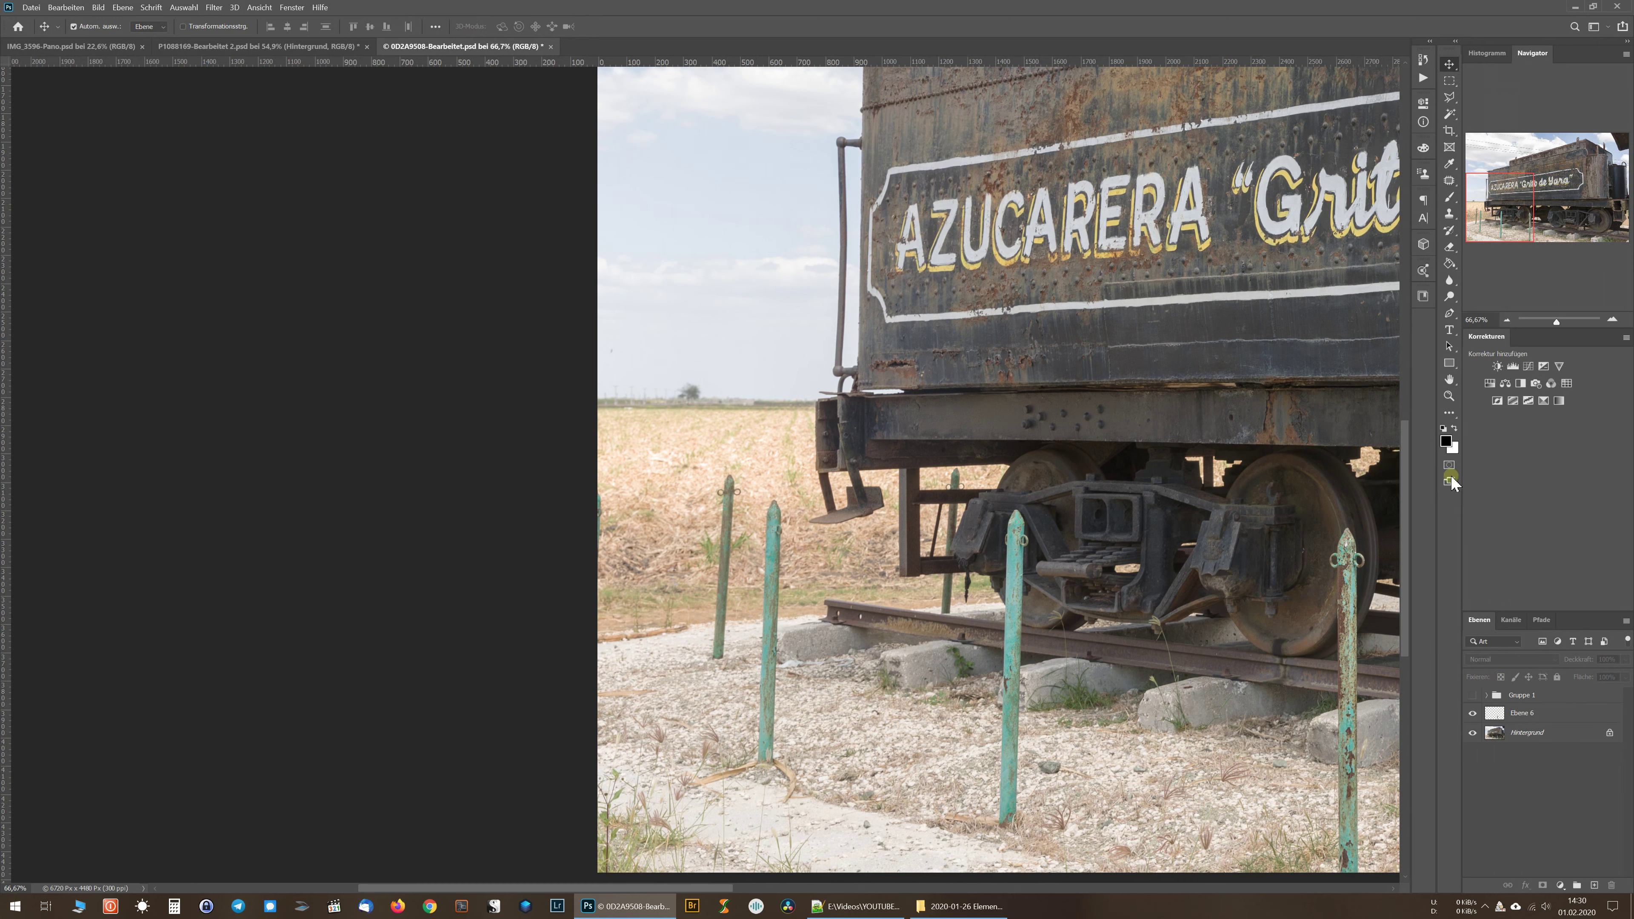
{"action": "left_click", "coordinate": [1494, 734]}
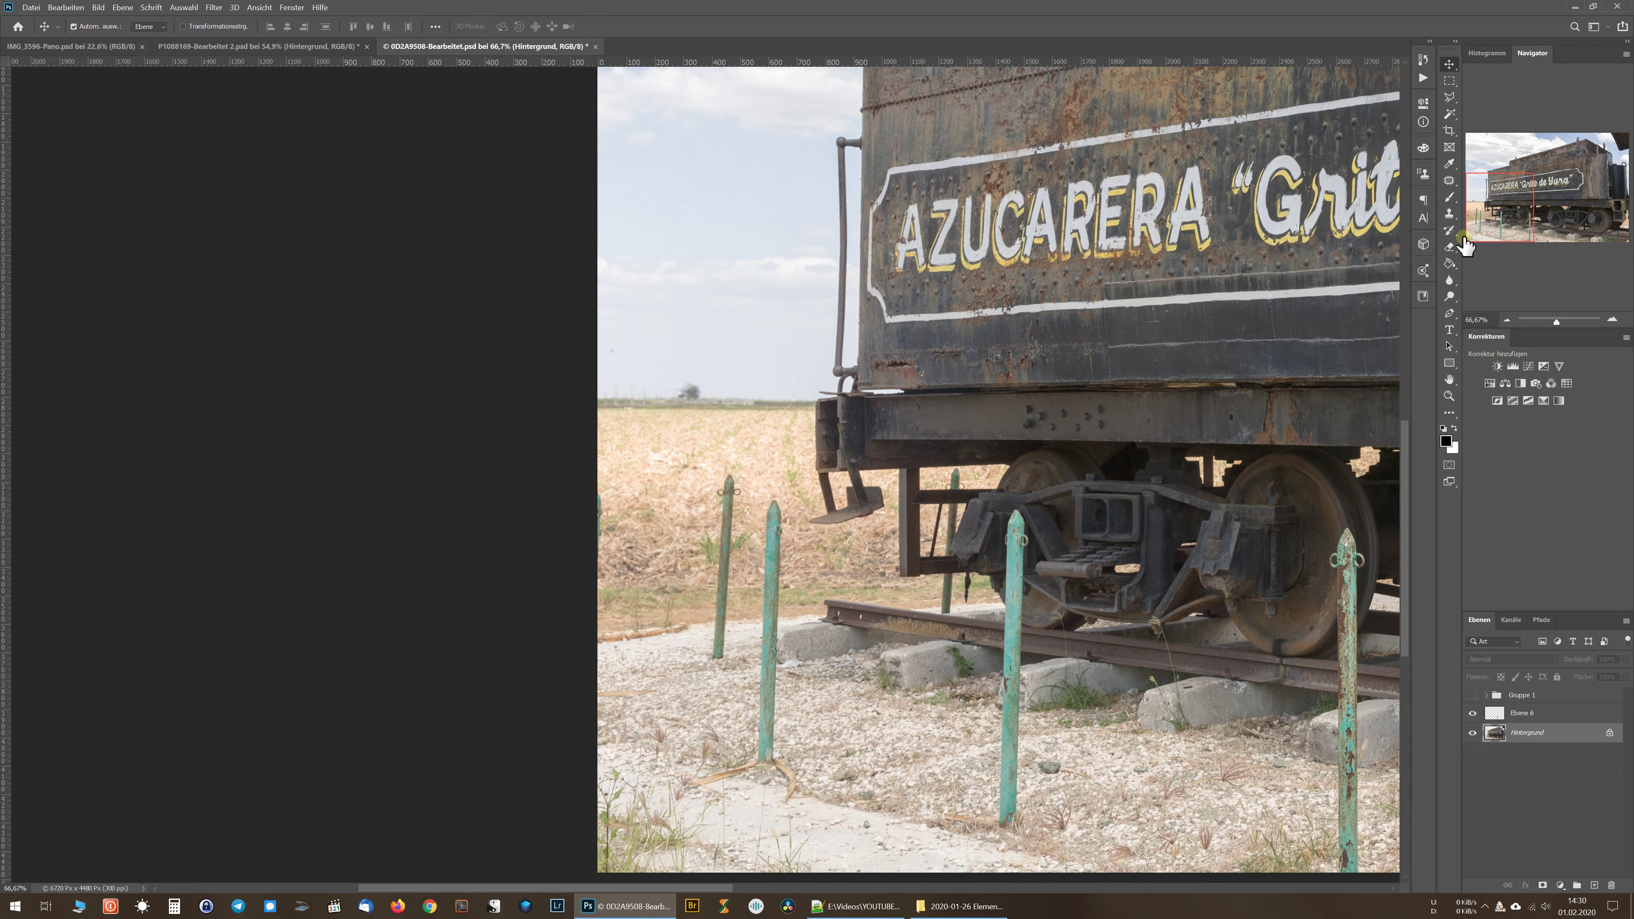
Patch the far-left field post with nearby field texture, deselect, and view at 100%
{"action": "left_click", "coordinate": [1448, 183]}
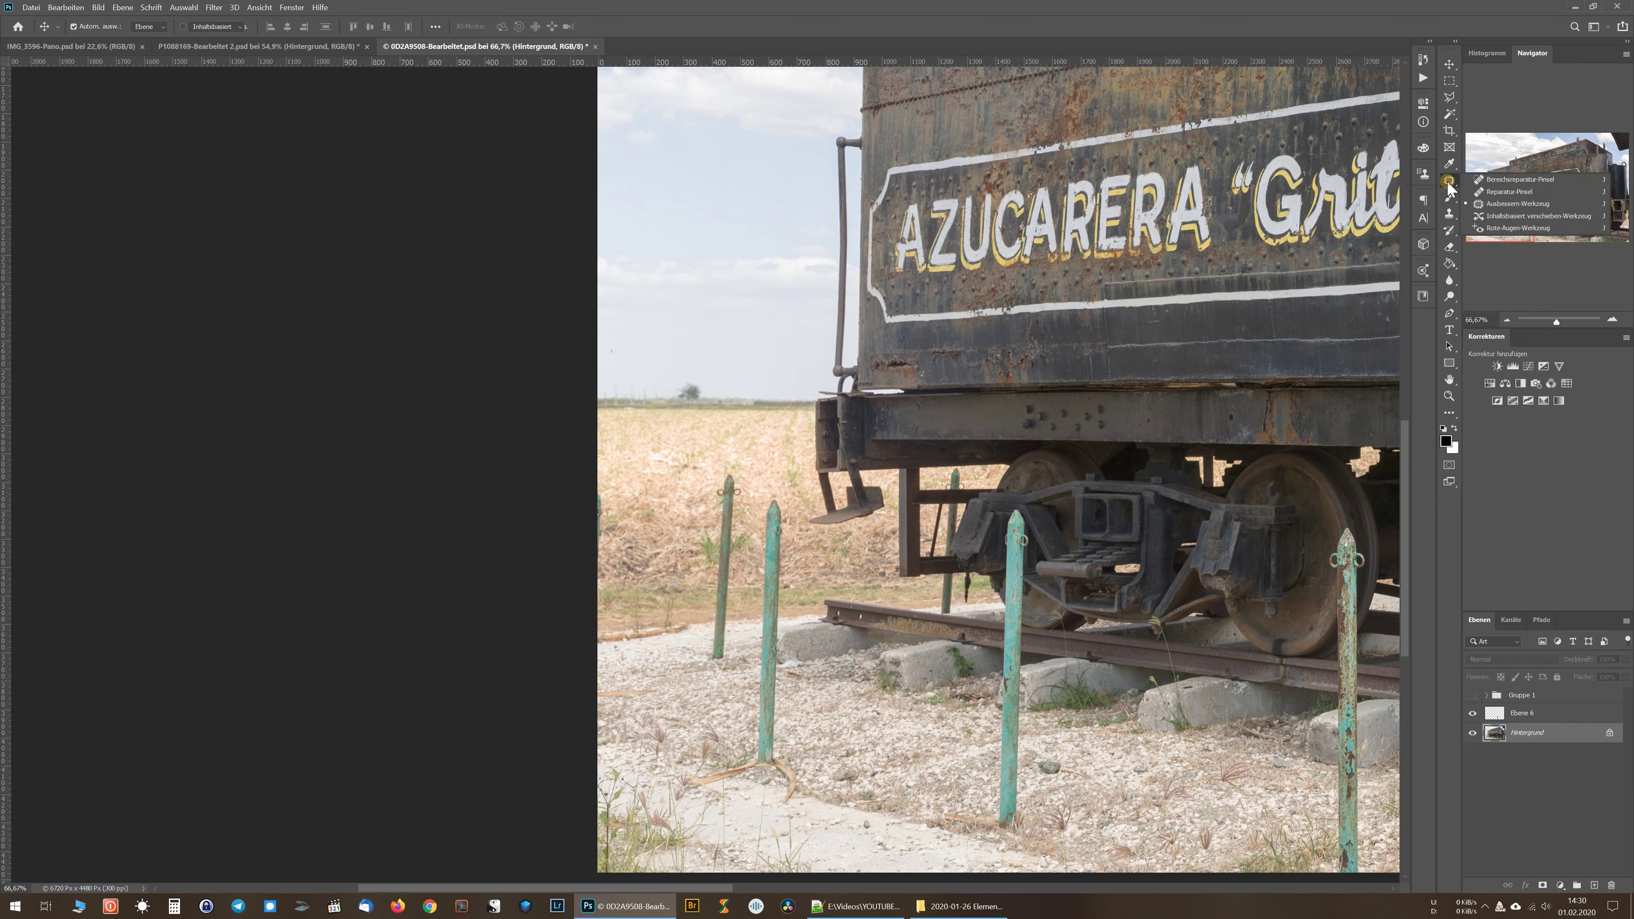
{"action": "left_click", "coordinate": [1515, 203]}
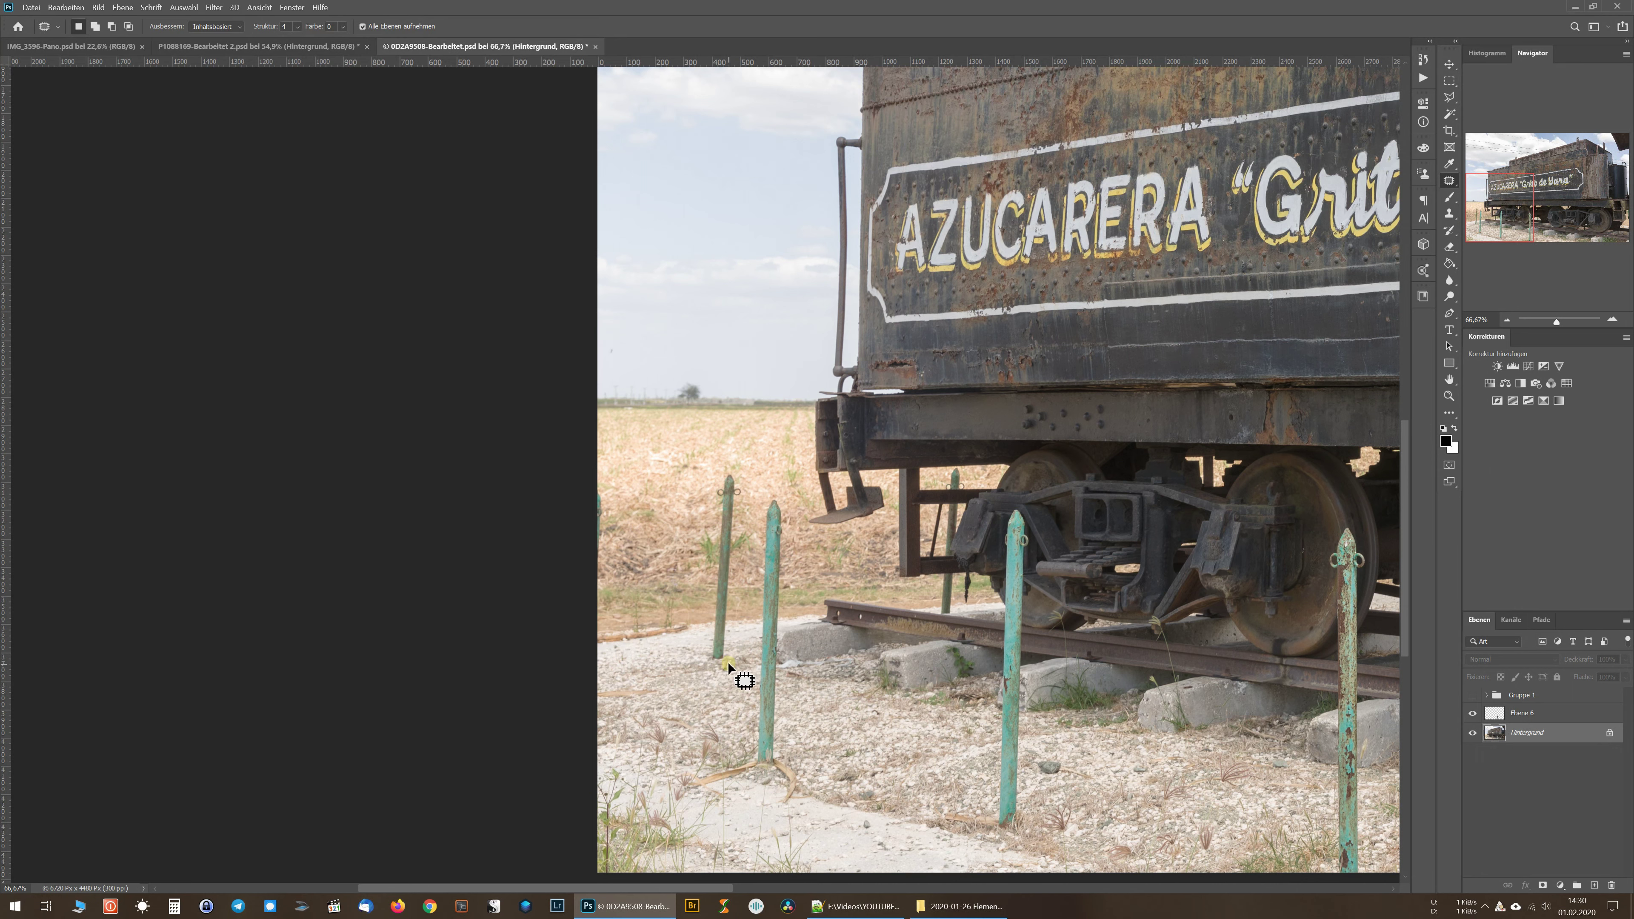
{"action": "mouse_move", "coordinate": [725, 665]}
{"action": "left_mouse_down"}
{"action": "mouse_move", "coordinate": [744, 497]}
{"action": "mouse_move", "coordinate": [708, 560]}
{"action": "mouse_move", "coordinate": [718, 674]}
{"action": "left_mouse_up"}
{"action": "left_click_drag", "start_coordinate": [722, 628], "coordinate": [672, 621]}
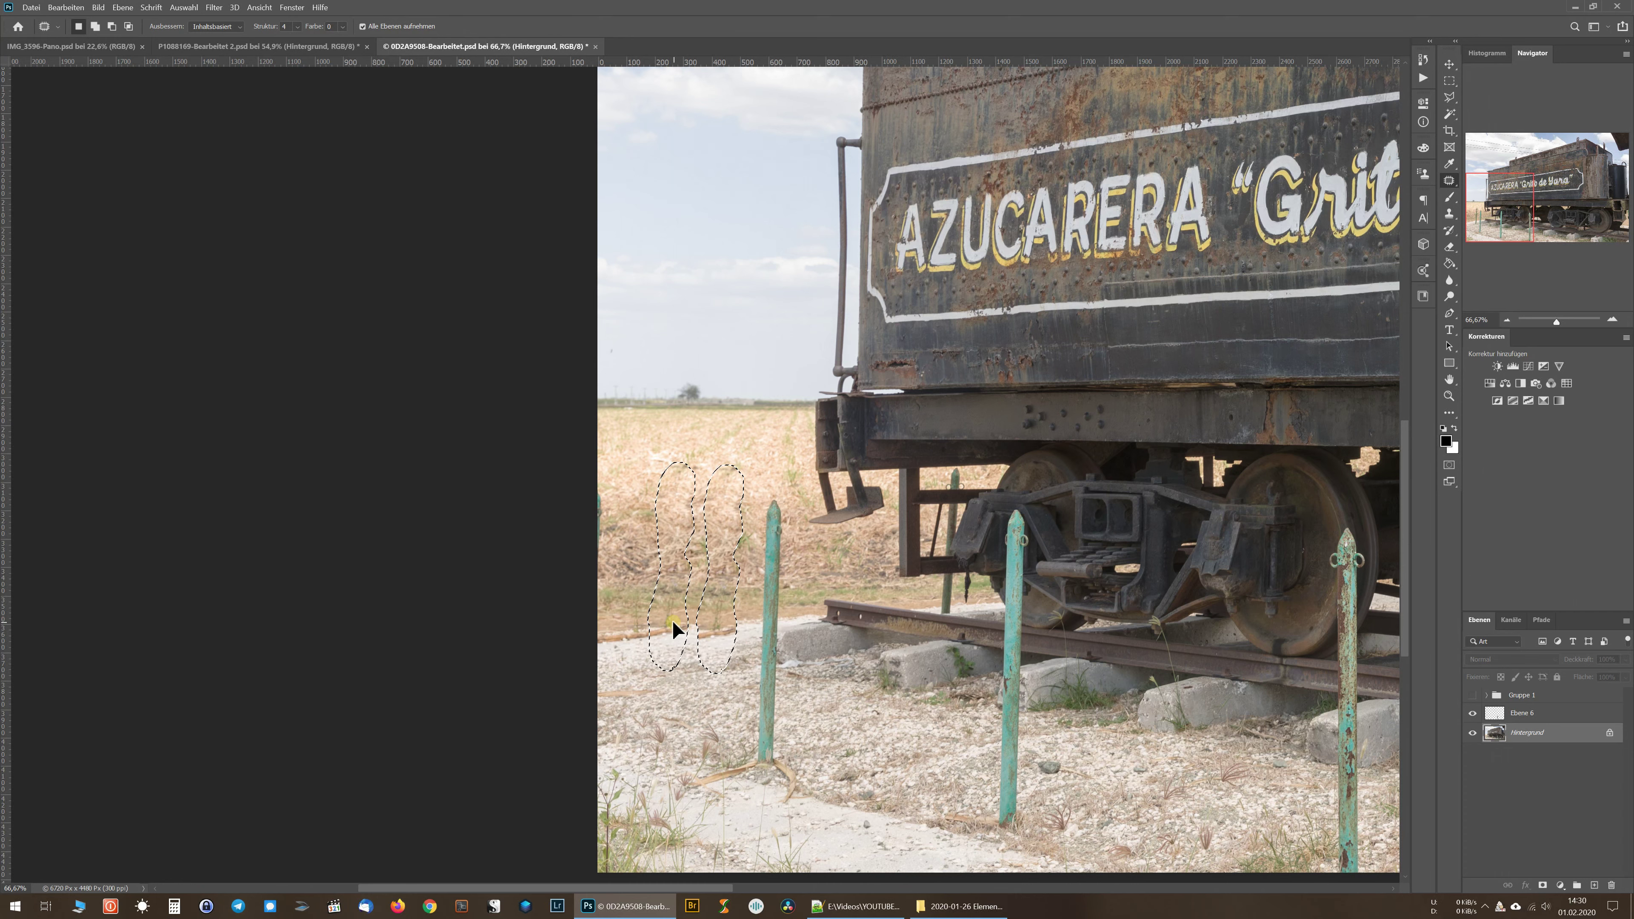
{"action": "left_click_drag", "start_coordinate": [704, 622], "coordinate": [697, 622]}
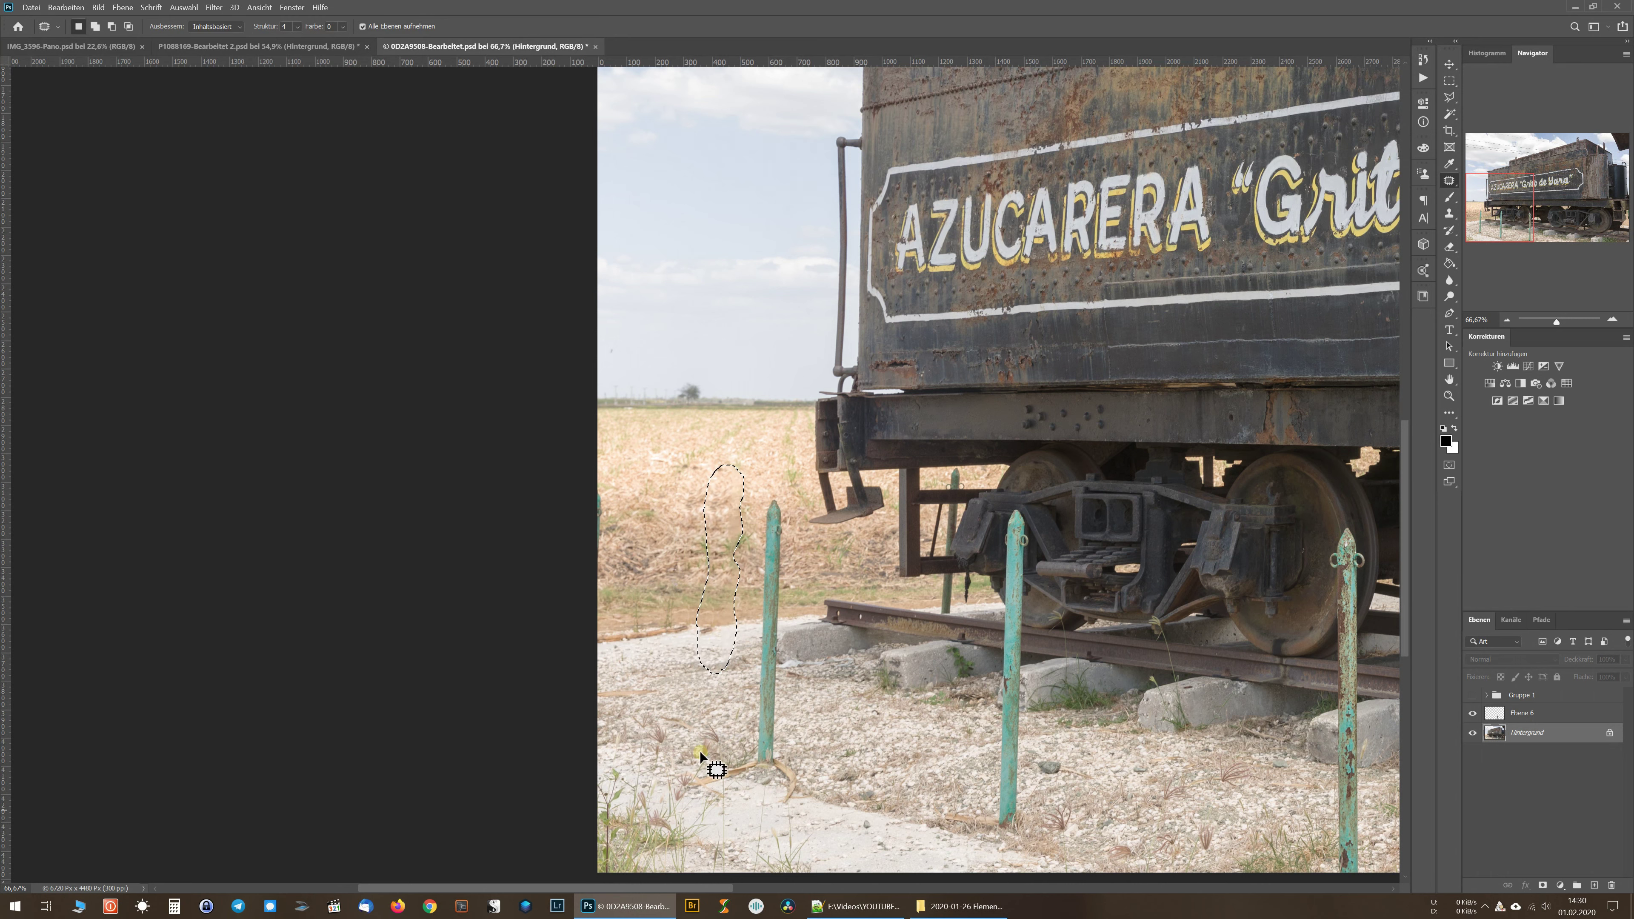
{"action": "left_click", "coordinate": [487, 656]}
{"action": "key", "text": "ctrl+1"}
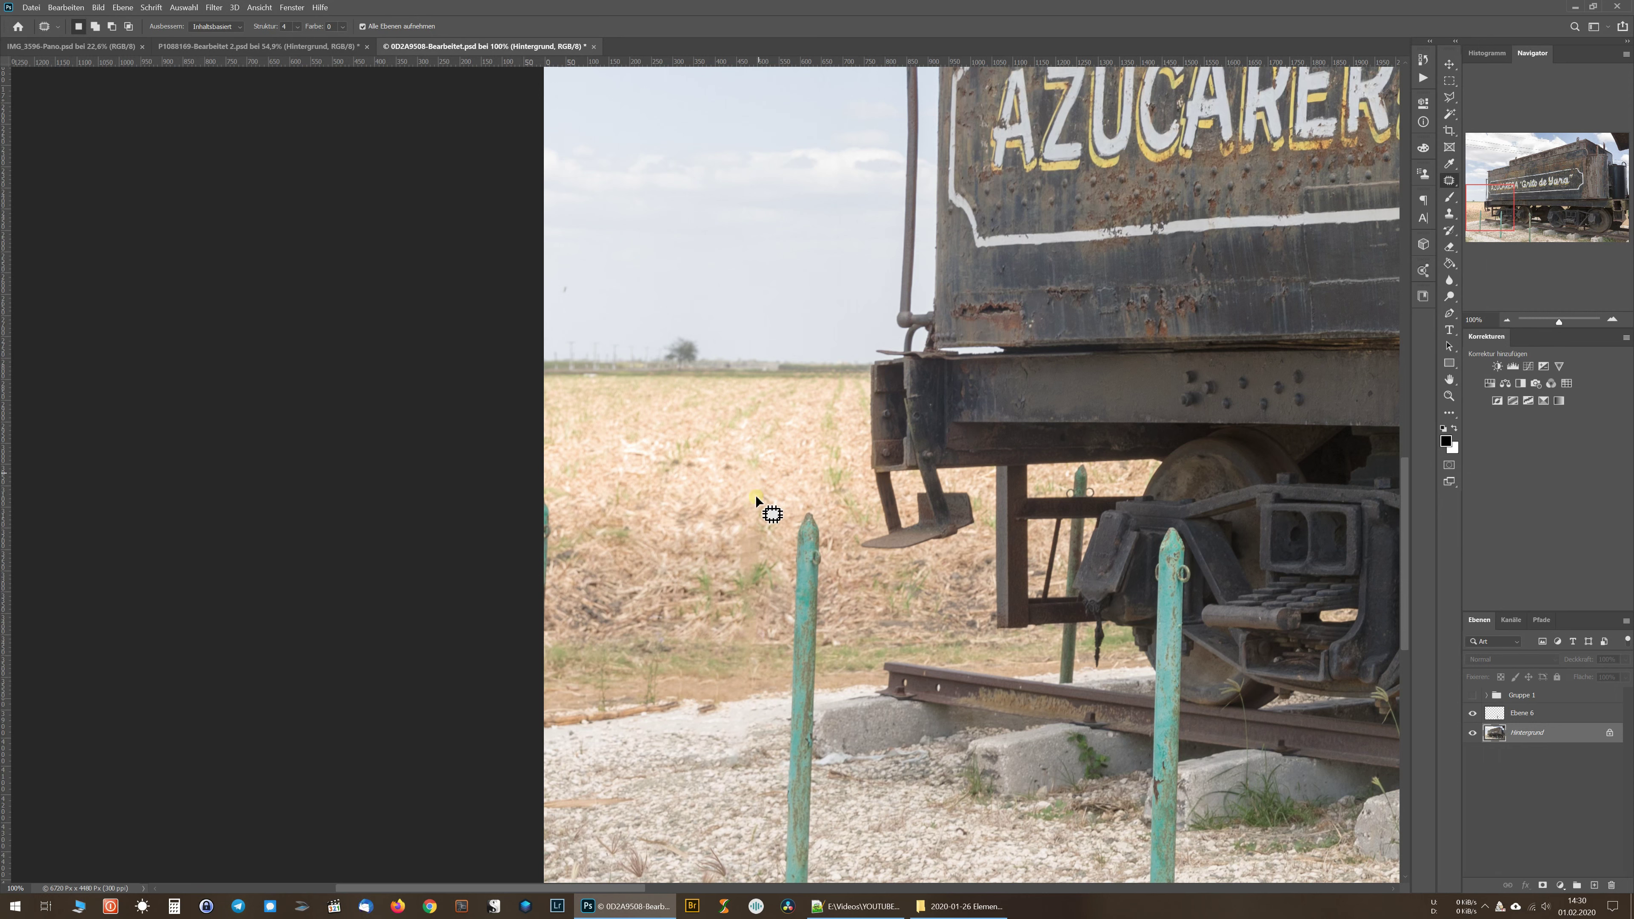
Clone-stamp sampled field and gravel over the leftover post traces and weed stem
{"action": "left_click", "coordinate": [1450, 213]}
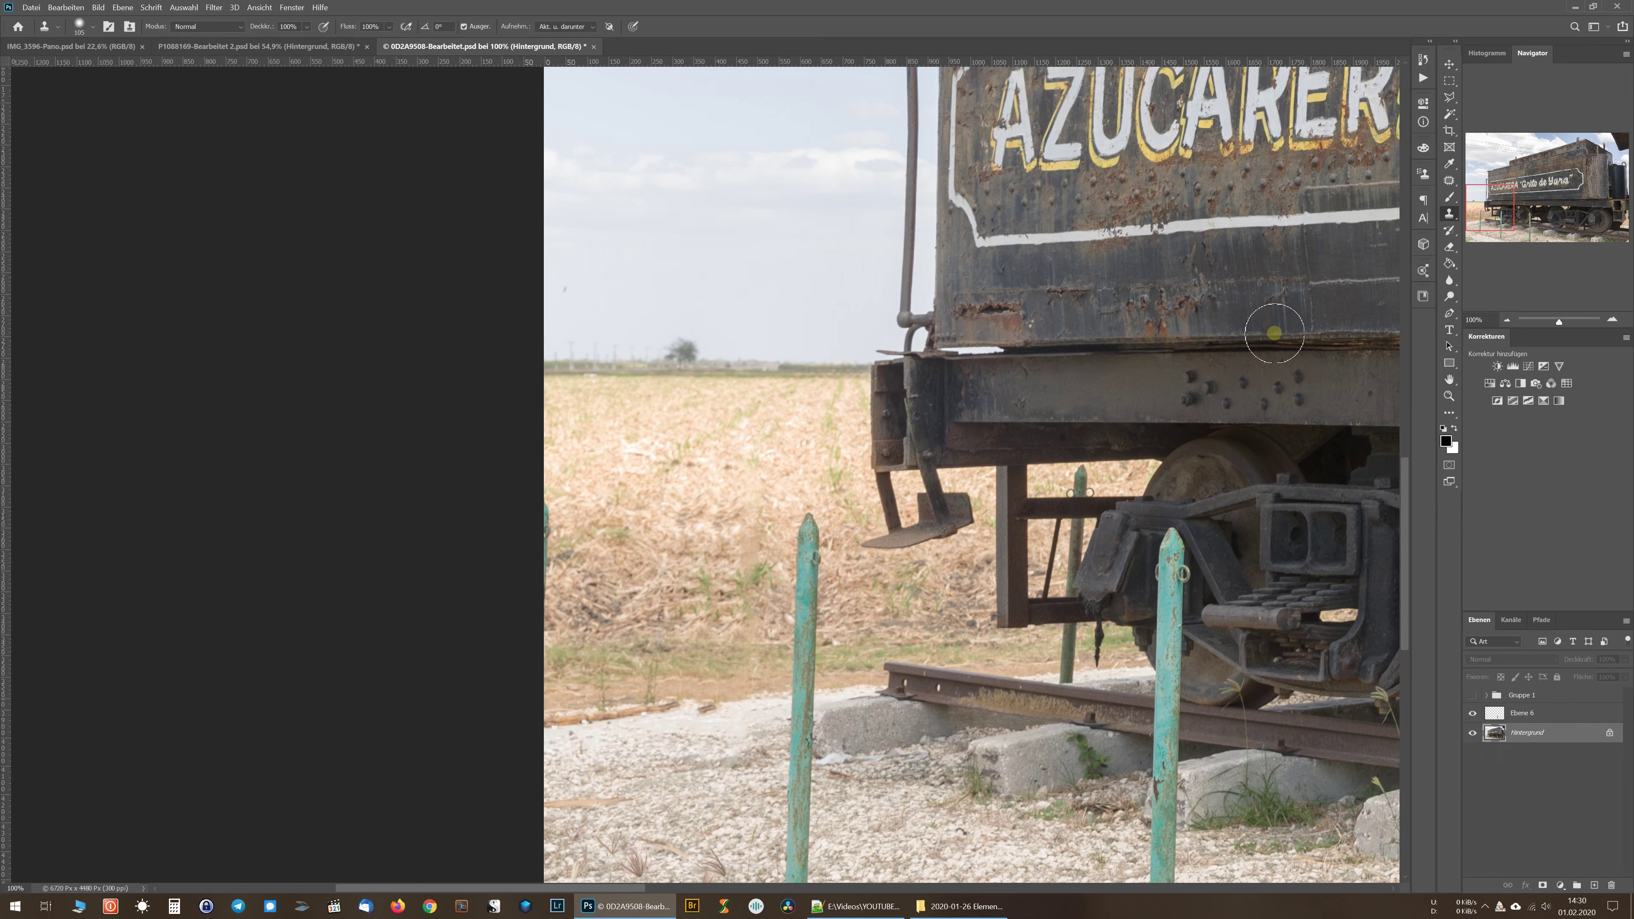
{"action": "left_click", "coordinate": [724, 543], "text": "alt"}
{"action": "left_click", "coordinate": [748, 538]}
{"action": "left_click_drag", "start_coordinate": [748, 538], "coordinate": [664, 686]}
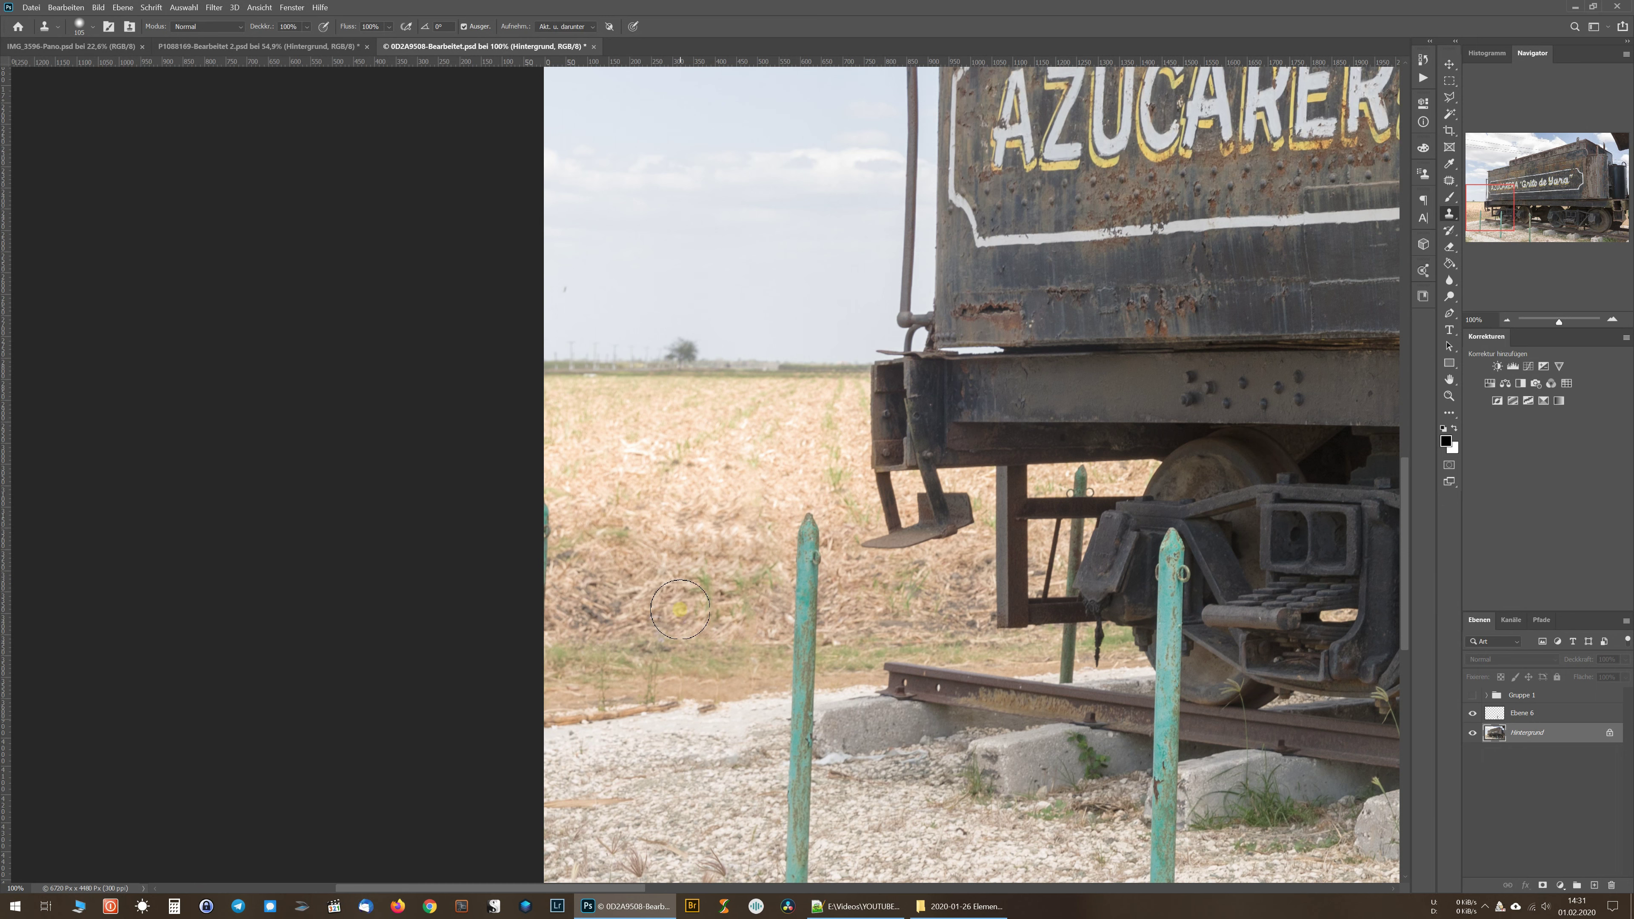
{"action": "left_click", "coordinate": [655, 591], "text": "alt"}
{"action": "left_click_drag", "start_coordinate": [724, 589], "coordinate": [1040, 858]}
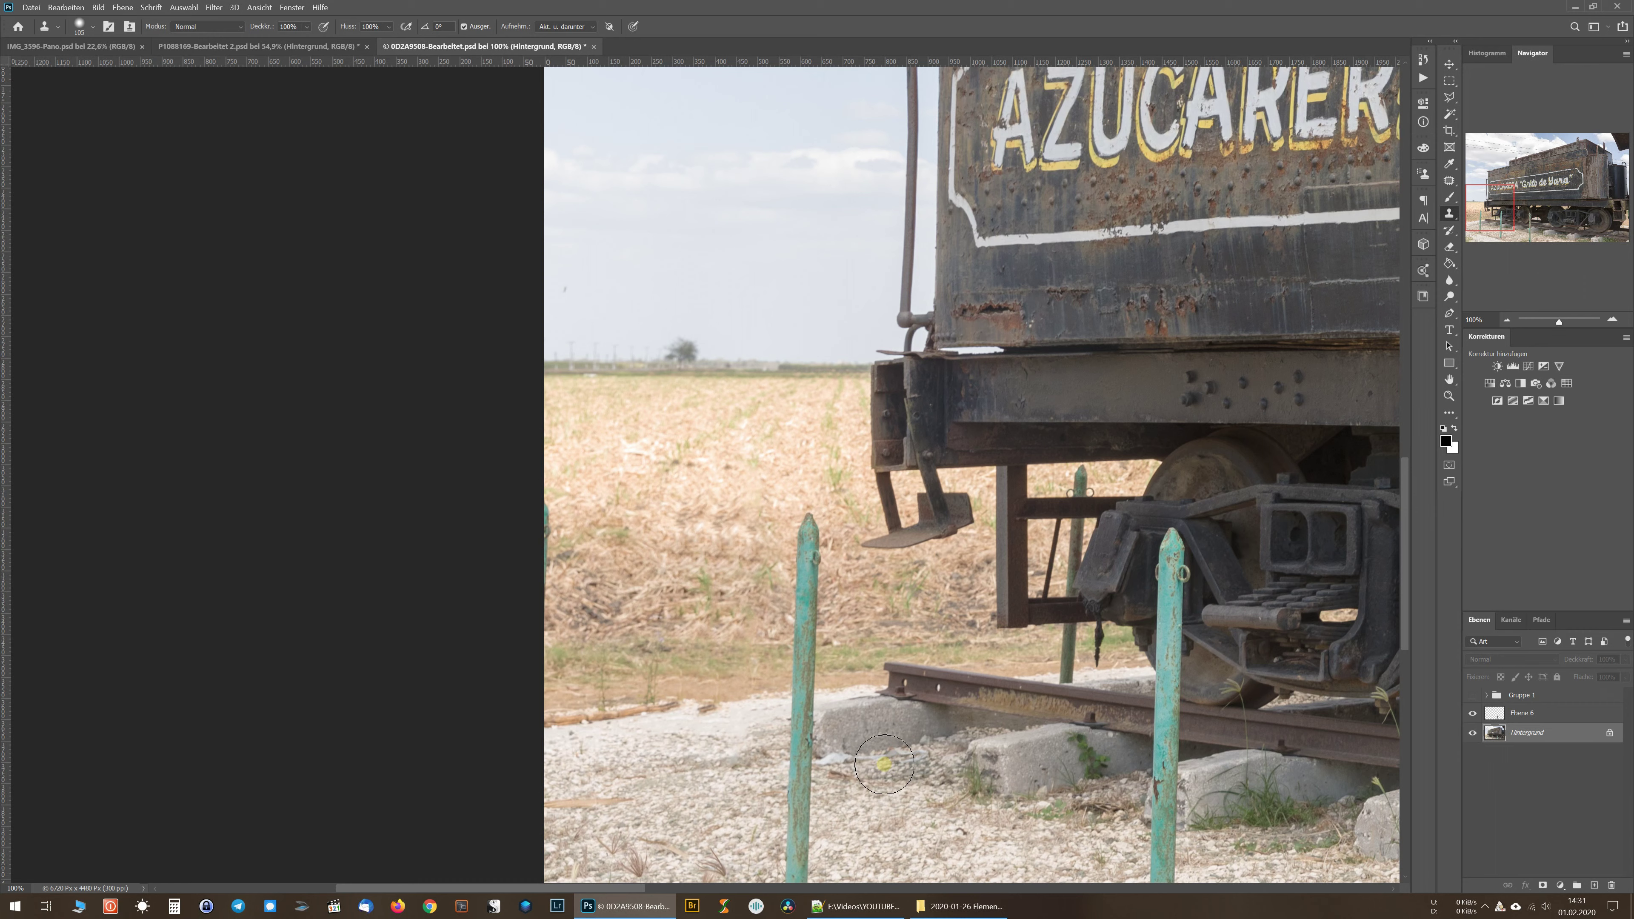
{"action": "left_click", "coordinate": [694, 548]}
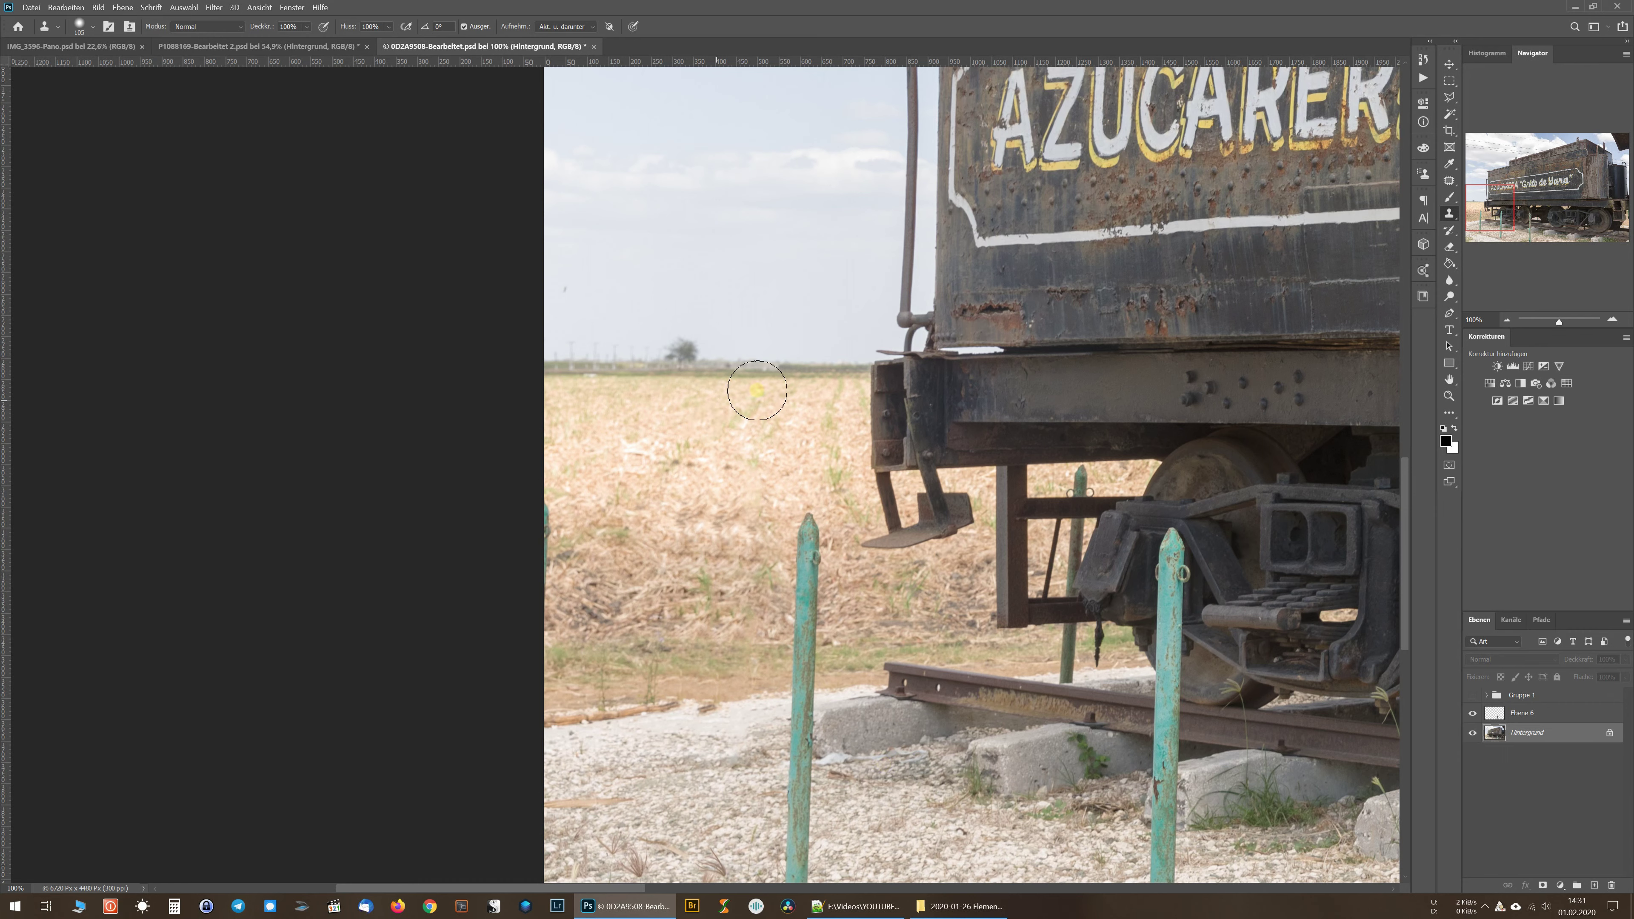
{"action": "left_click", "coordinate": [722, 560]}
{"action": "left_click", "coordinate": [971, 777]}
{"action": "left_click_drag", "start_coordinate": [971, 777], "coordinate": [1002, 769]}
Zoom to 66.7% on the train's left end and clone over the post base
{"action": "key", "text": "ctrl+0"}
{"action": "left_click", "coordinate": [580, 756]}
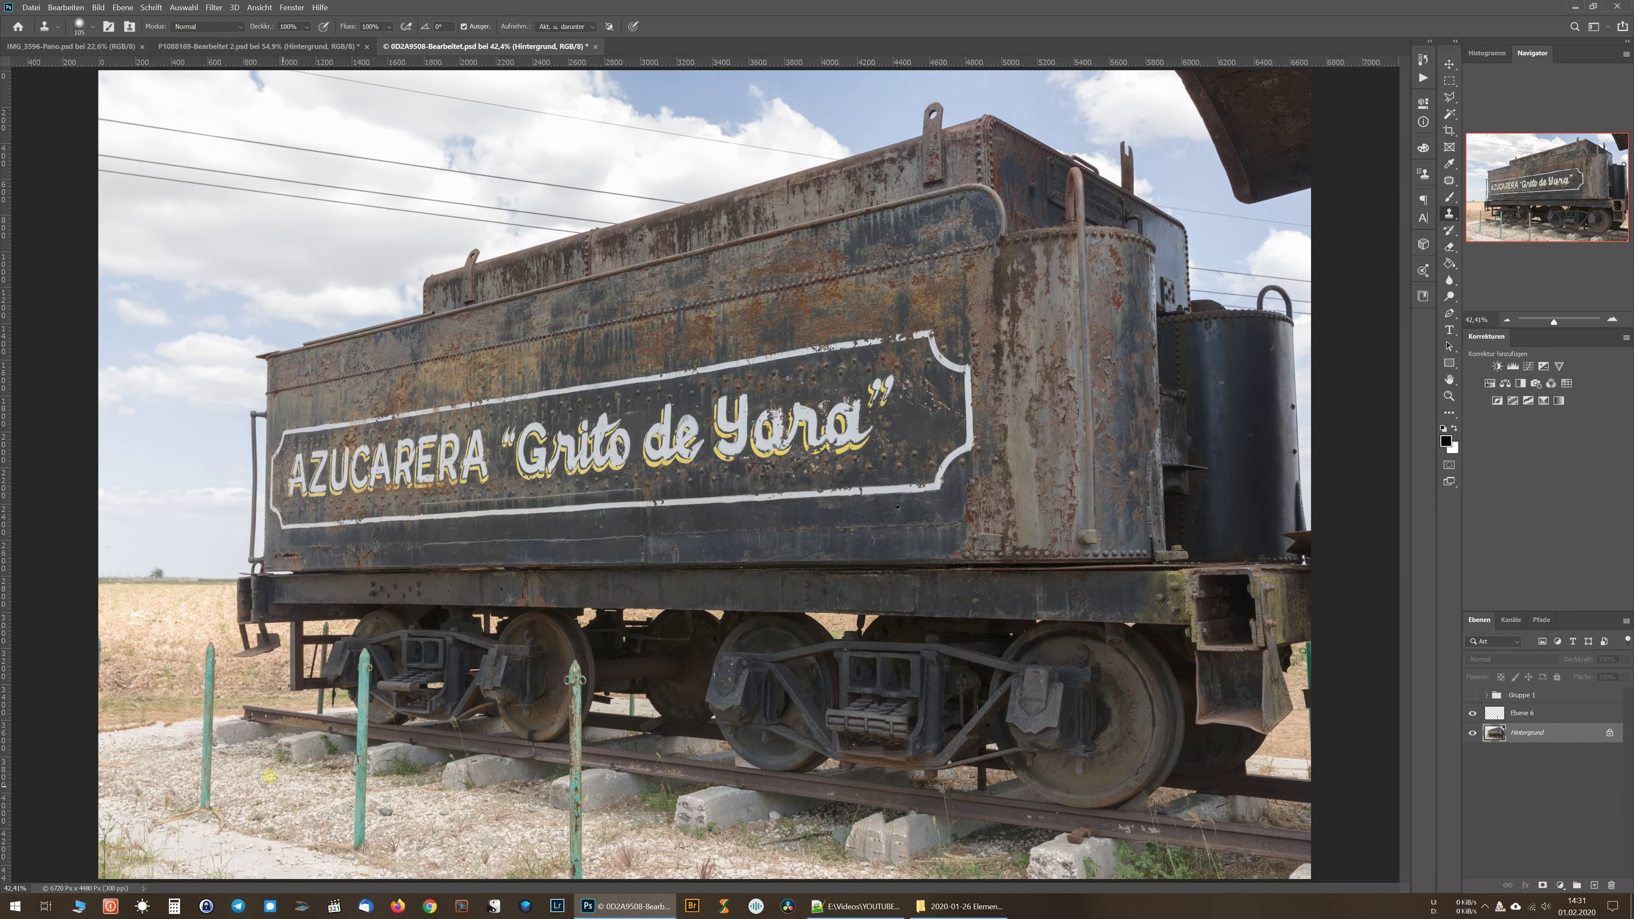
{"action": "key", "text": "ctrl+plus"}
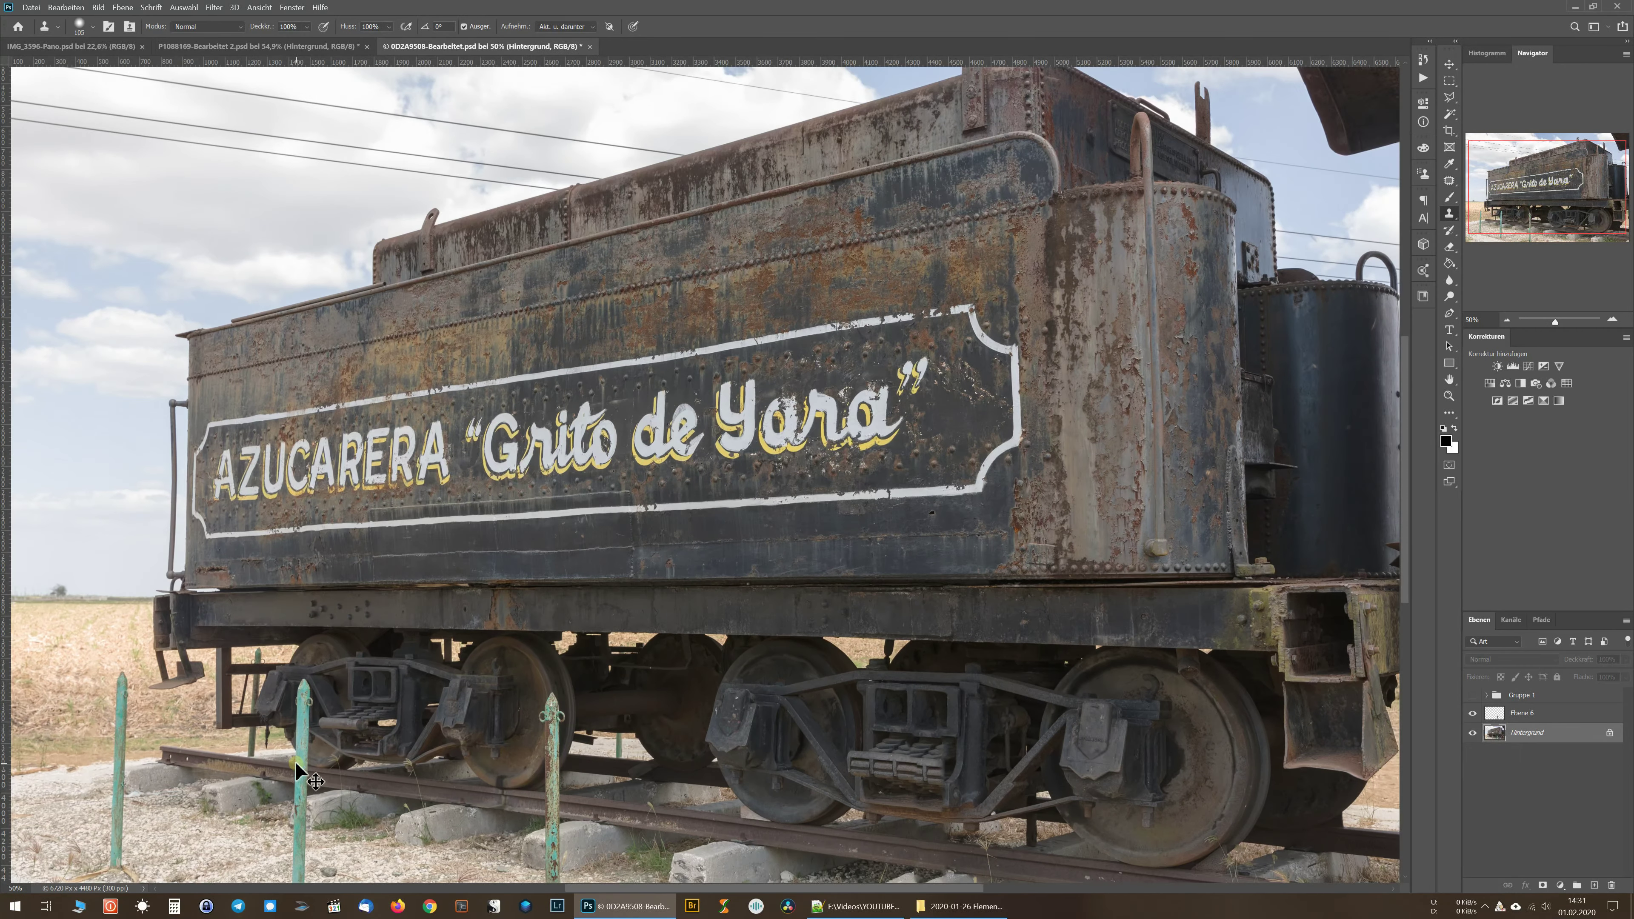
{"action": "key", "text": "ctrl+plus"}
{"action": "left_click_drag", "start_coordinate": [294, 774], "coordinate": [661, 600]}
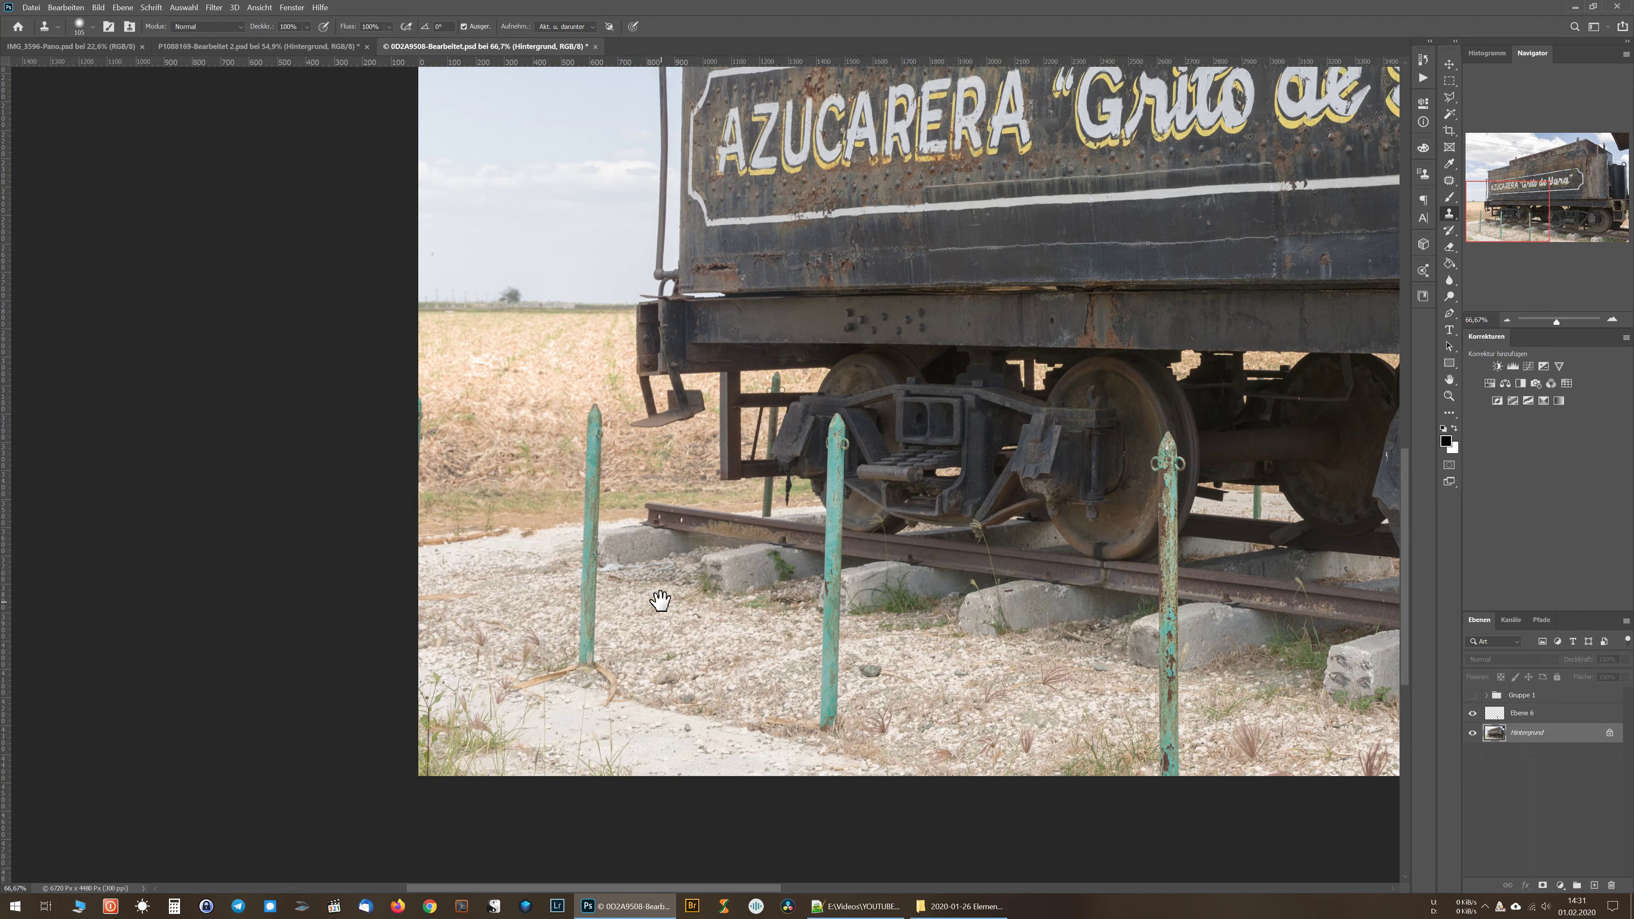
{"action": "left_click", "coordinate": [604, 727]}
{"action": "left_click", "coordinate": [1453, 169]}
{"action": "left_click", "coordinate": [1449, 181]}
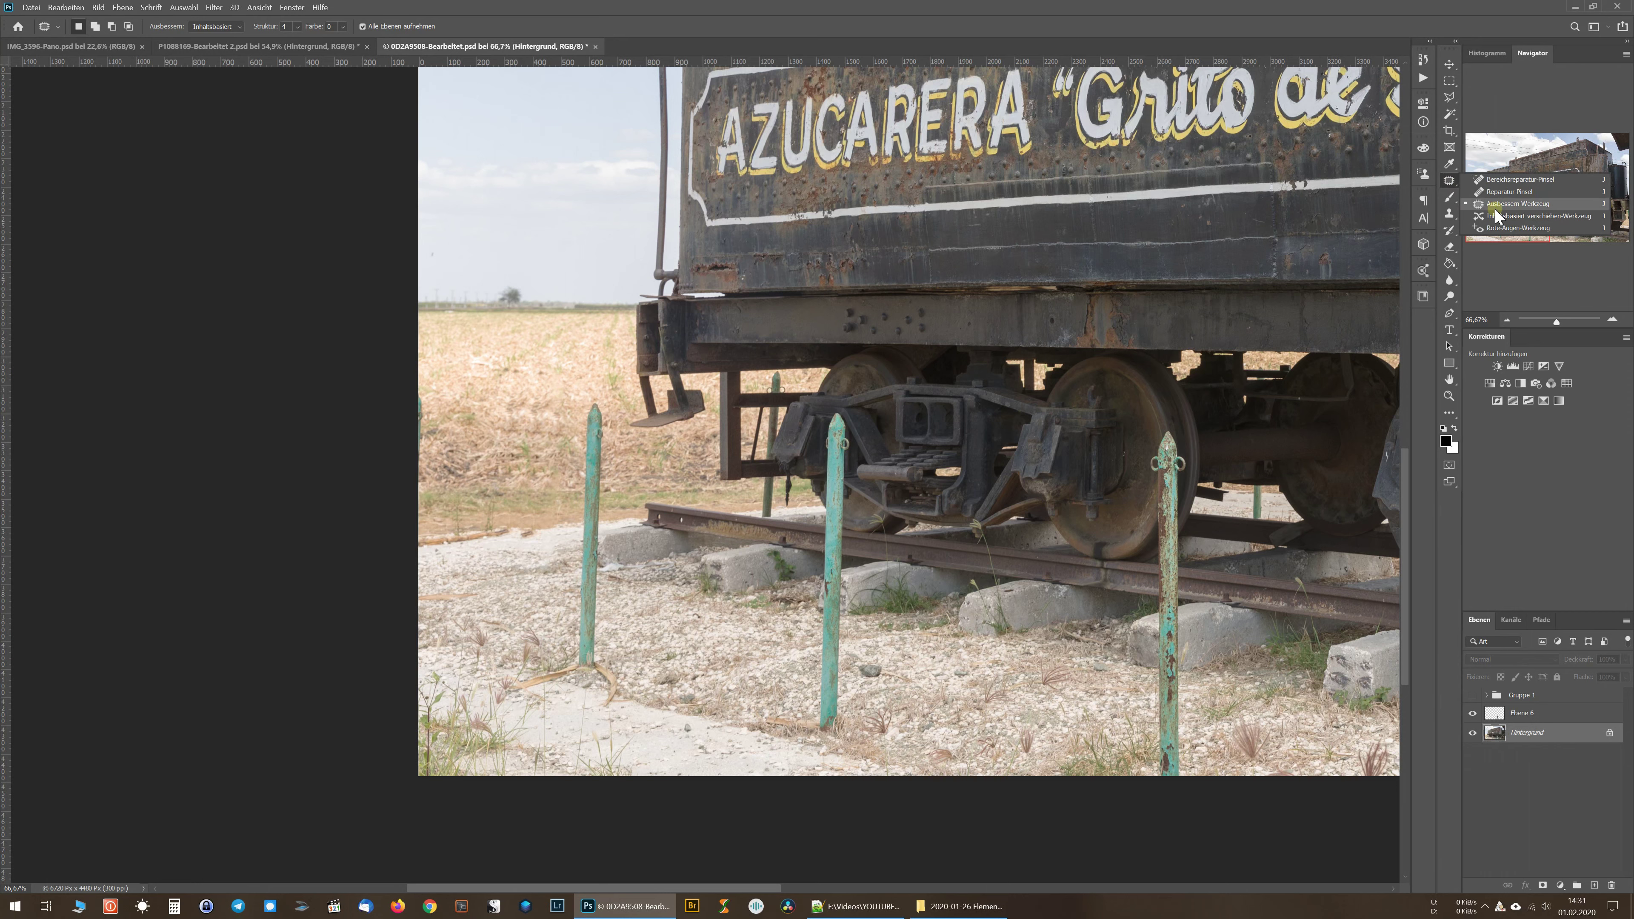
Spot-heal the leftmost post away with a 154 brush, plus nearby yellow spots
{"action": "left_click", "coordinate": [1500, 180]}
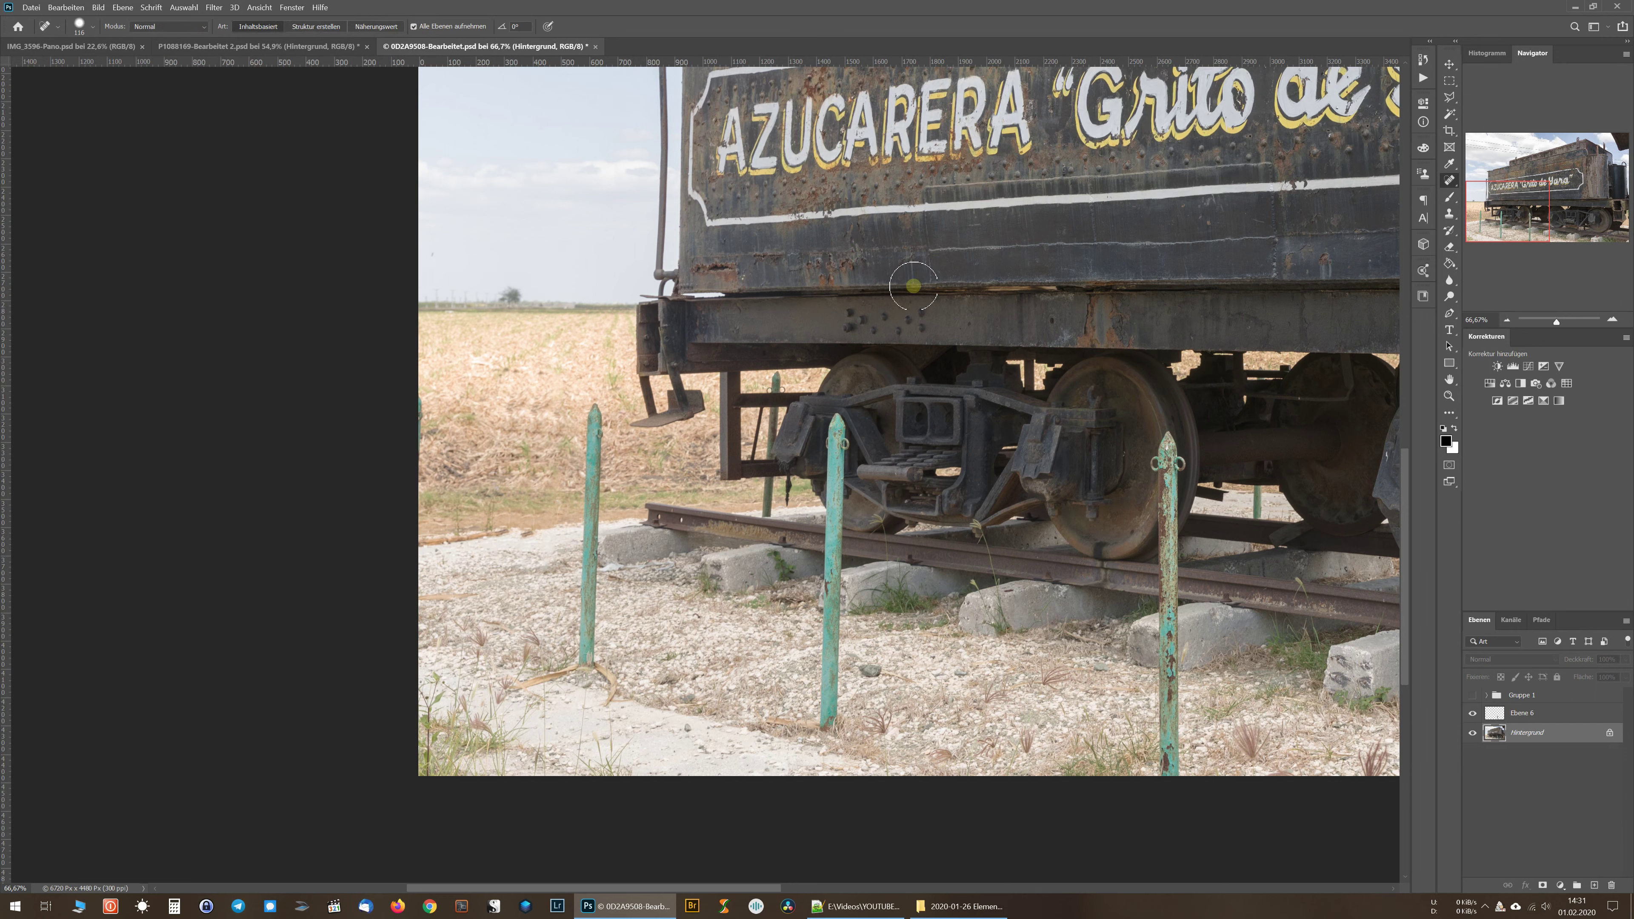
{"action": "left_click", "coordinate": [585, 414]}
{"action": "left_click_drag", "start_coordinate": [594, 414], "coordinate": [593, 412]}
{"action": "left_click_drag", "start_coordinate": [595, 412], "coordinate": [590, 668]}
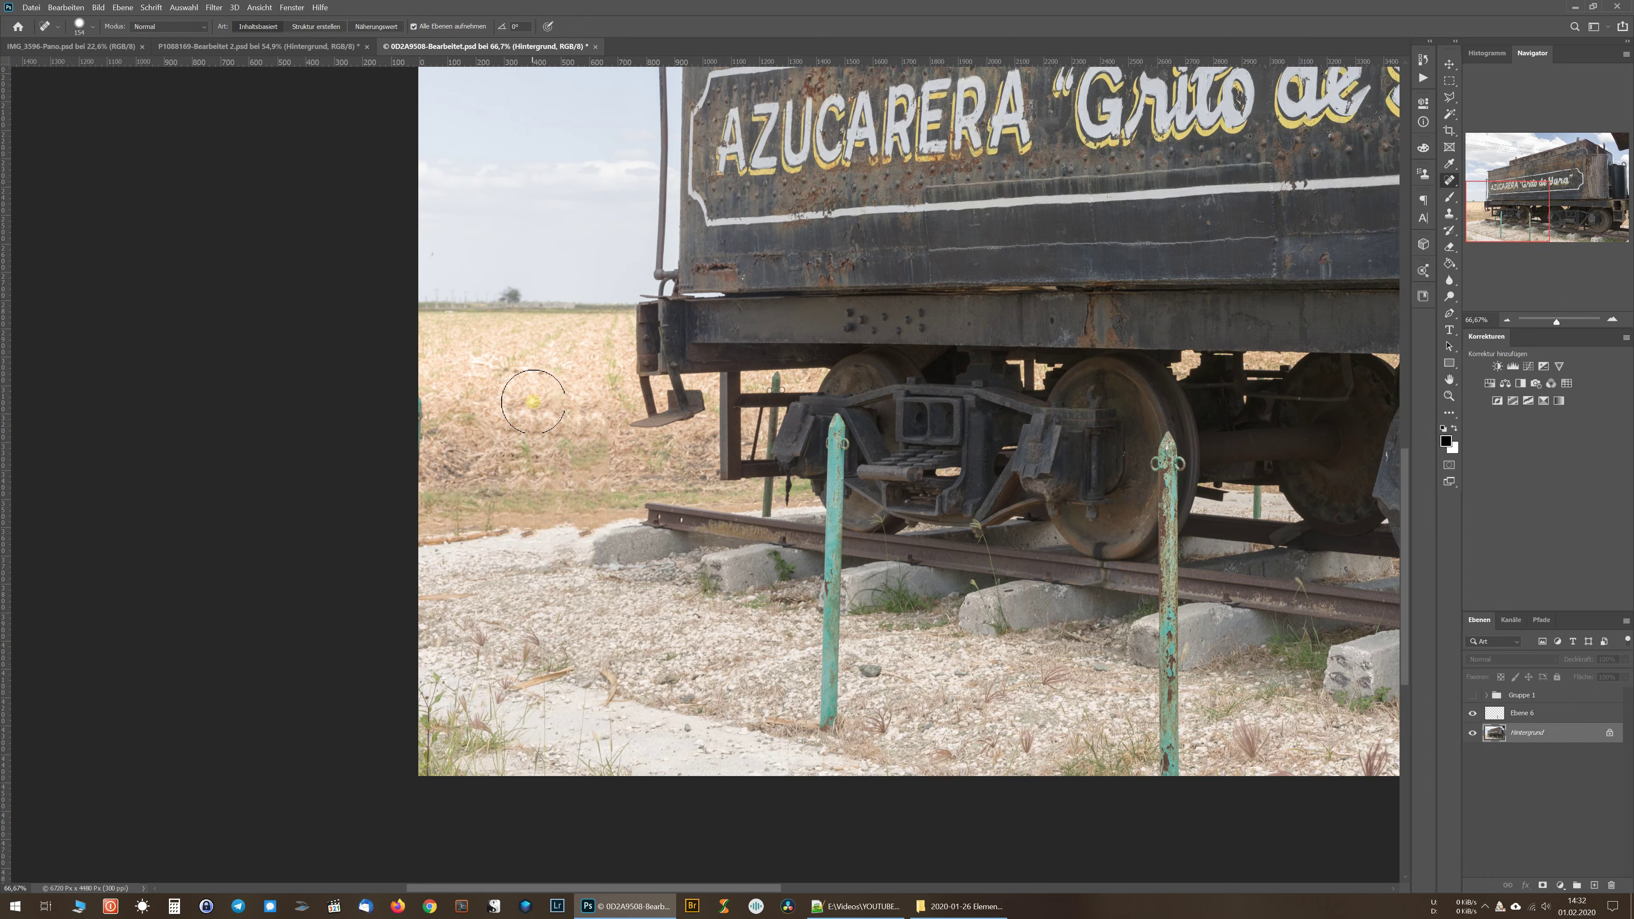
{"action": "left_click", "coordinate": [848, 671]}
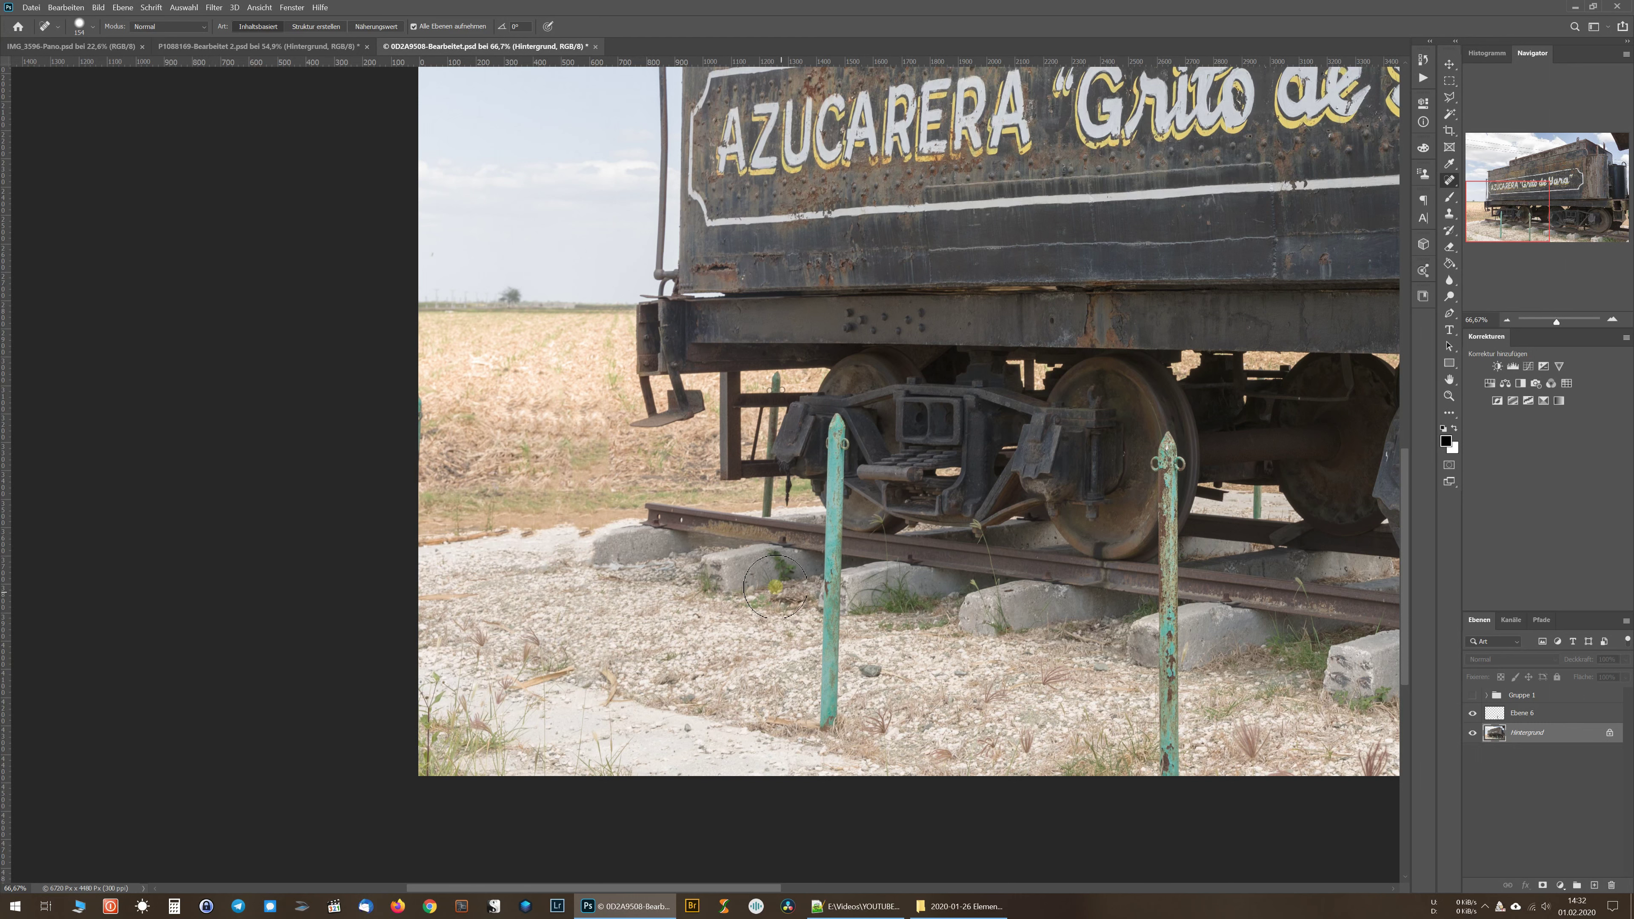
Clone-stamp the grass and gravel where the post stood, then fit the image on screen
{"action": "left_click", "coordinate": [1450, 215]}
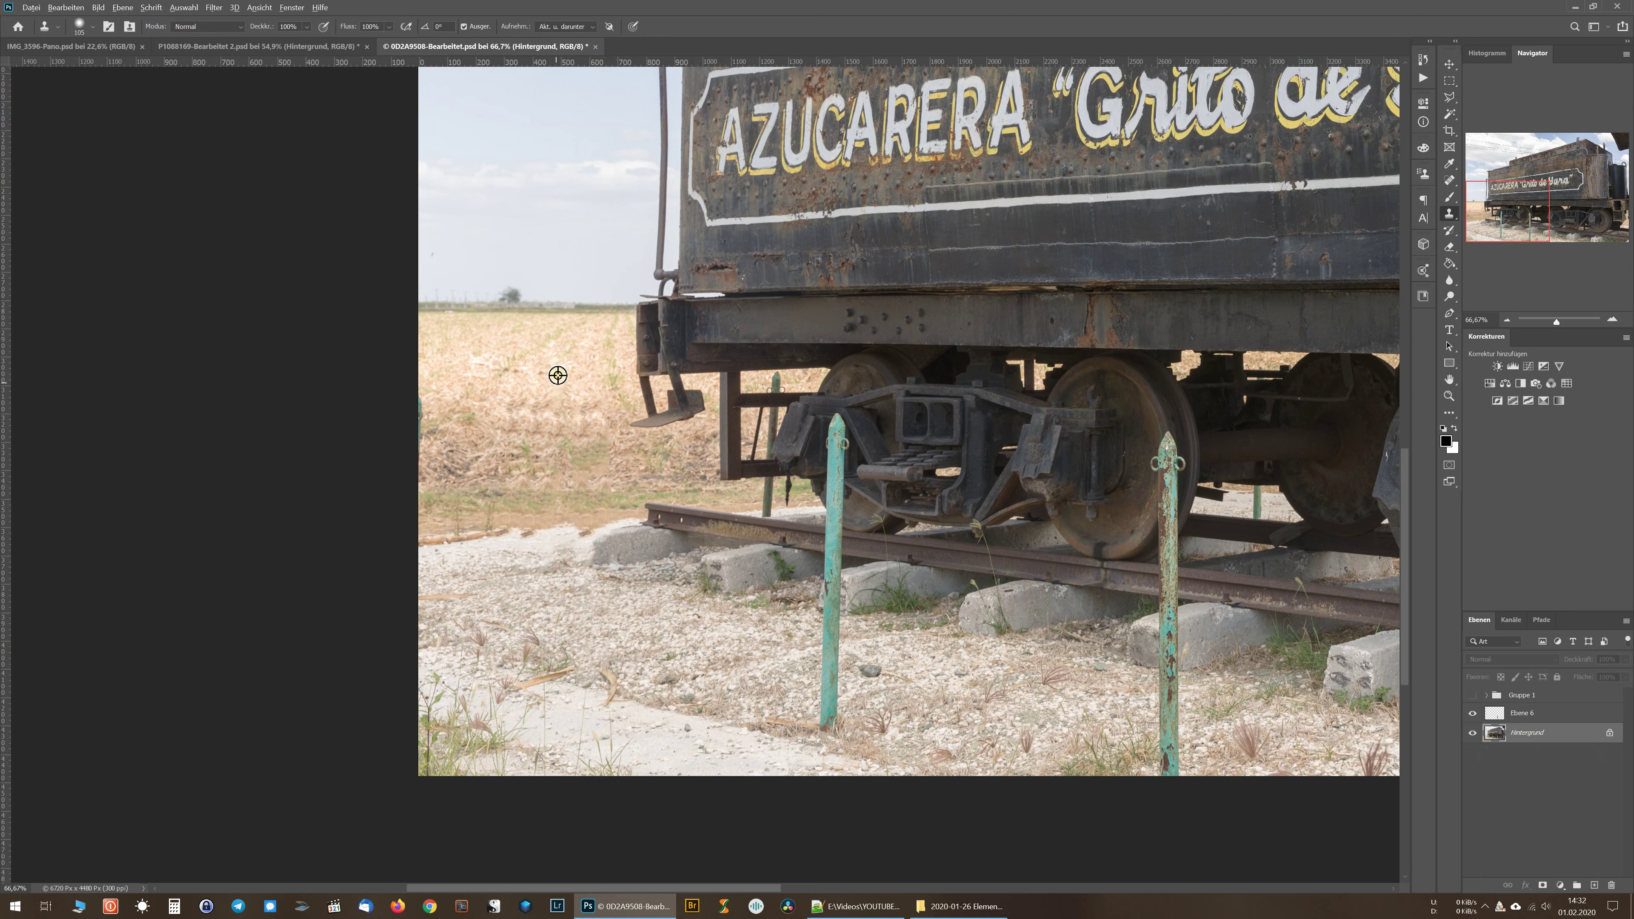
{"action": "left_click", "coordinate": [564, 408]}
{"action": "mouse_move", "coordinate": [564, 408]}
{"action": "left_mouse_down"}
{"action": "mouse_move", "coordinate": [537, 450]}
{"action": "mouse_move", "coordinate": [567, 324]}
{"action": "mouse_move", "coordinate": [514, 377]}
{"action": "mouse_move", "coordinate": [578, 631]}
{"action": "mouse_move", "coordinate": [621, 654]}
{"action": "left_mouse_up"}
{"action": "left_click", "coordinate": [535, 453], "text": "alt"}
{"action": "left_click_drag", "start_coordinate": [558, 354], "coordinate": [587, 359]}
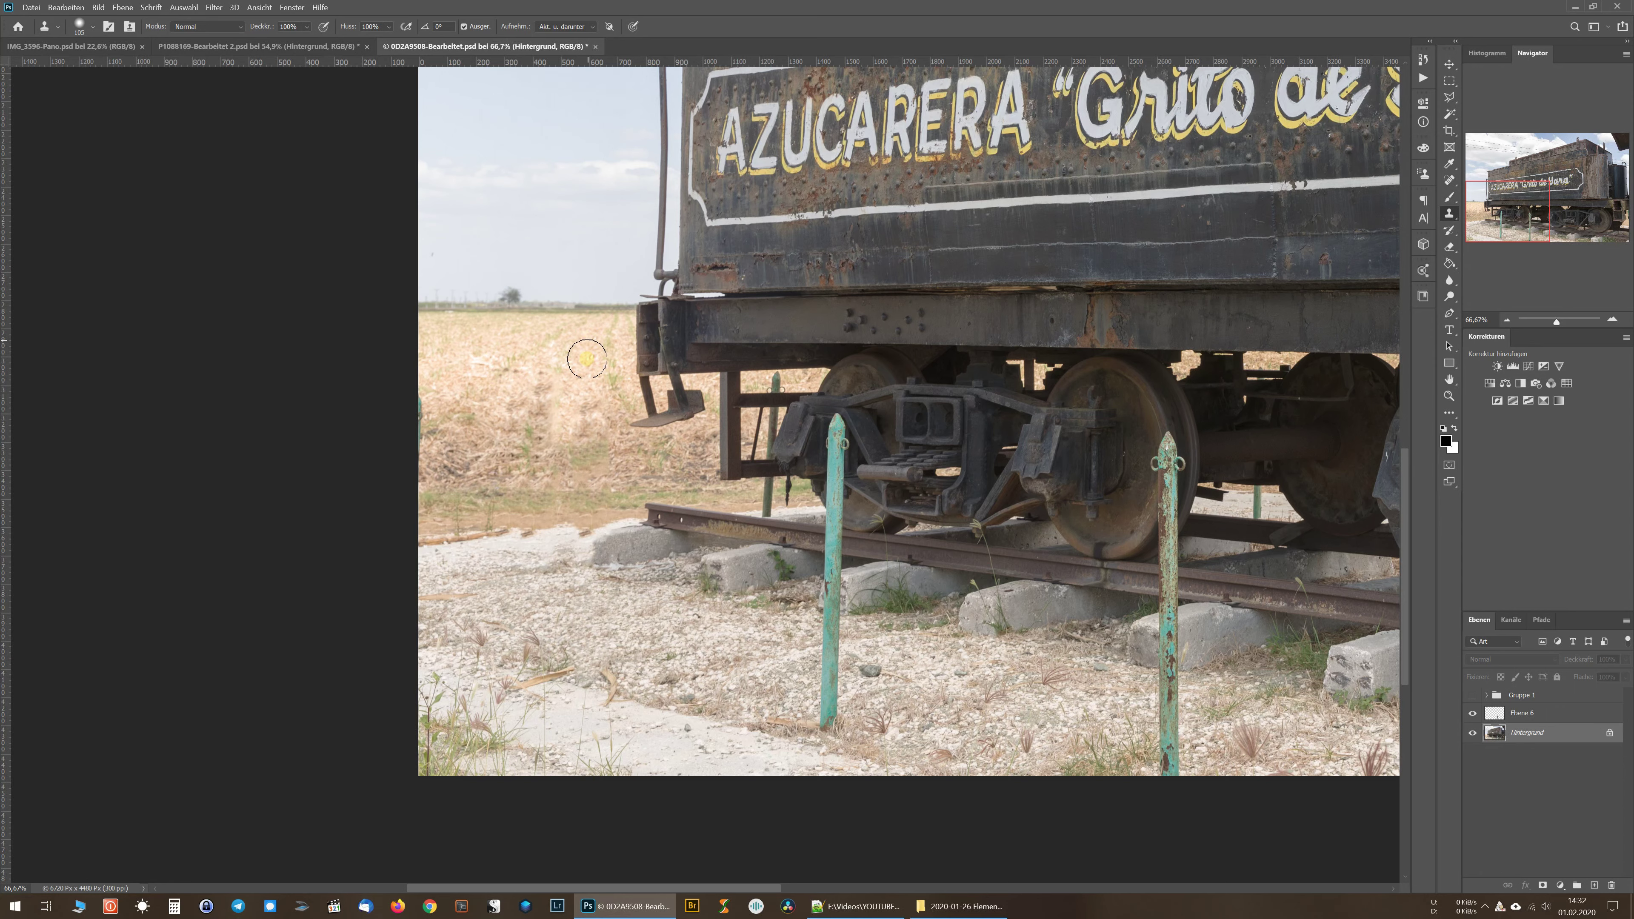
{"action": "left_click", "coordinate": [642, 740]}
{"action": "key", "text": "ctrl+0"}
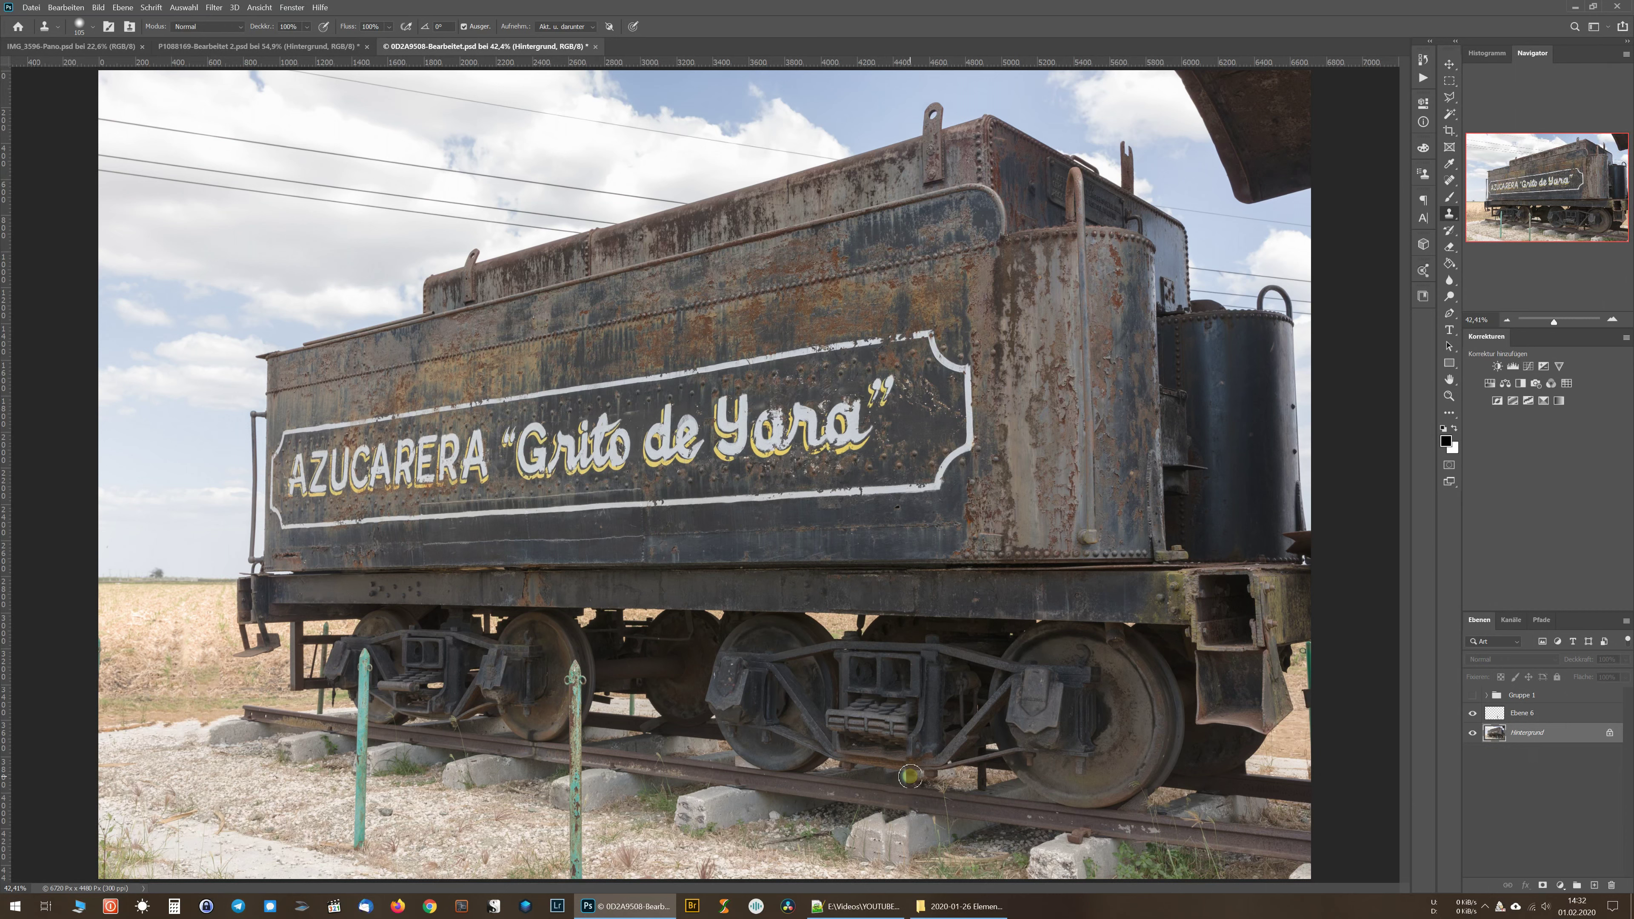
{"action": "left_click", "coordinate": [881, 848]}
{"action": "left_click", "coordinate": [341, 639]}
{"action": "left_click", "coordinate": [364, 757]}
{"action": "left_click", "coordinate": [1215, 595]}
{"action": "key", "text": "ctrl+plus"}
{"action": "key", "text": "ctrl+plus"}
{"action": "mouse_move", "coordinate": [708, 594]}
{"action": "left_mouse_down"}
{"action": "mouse_move", "coordinate": [753, 555]}
{"action": "mouse_move", "coordinate": [985, 512]}
{"action": "left_mouse_up"}
{"action": "left_click", "coordinate": [911, 513]}
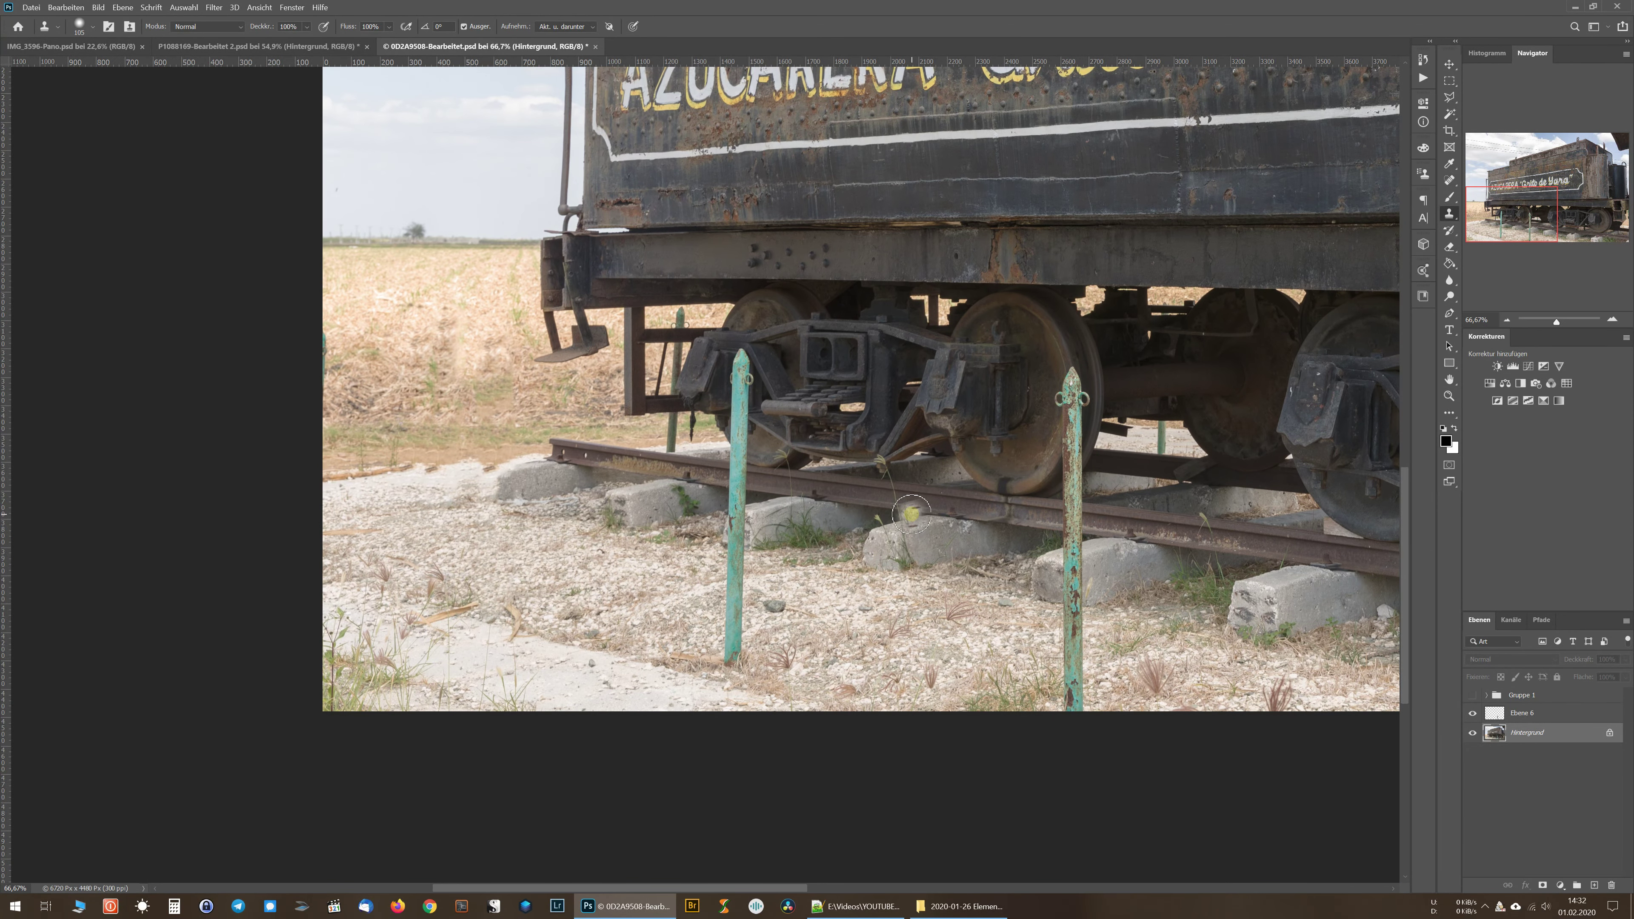
{"action": "left_click", "coordinate": [1424, 200]}
{"action": "left_click", "coordinate": [1451, 180]}
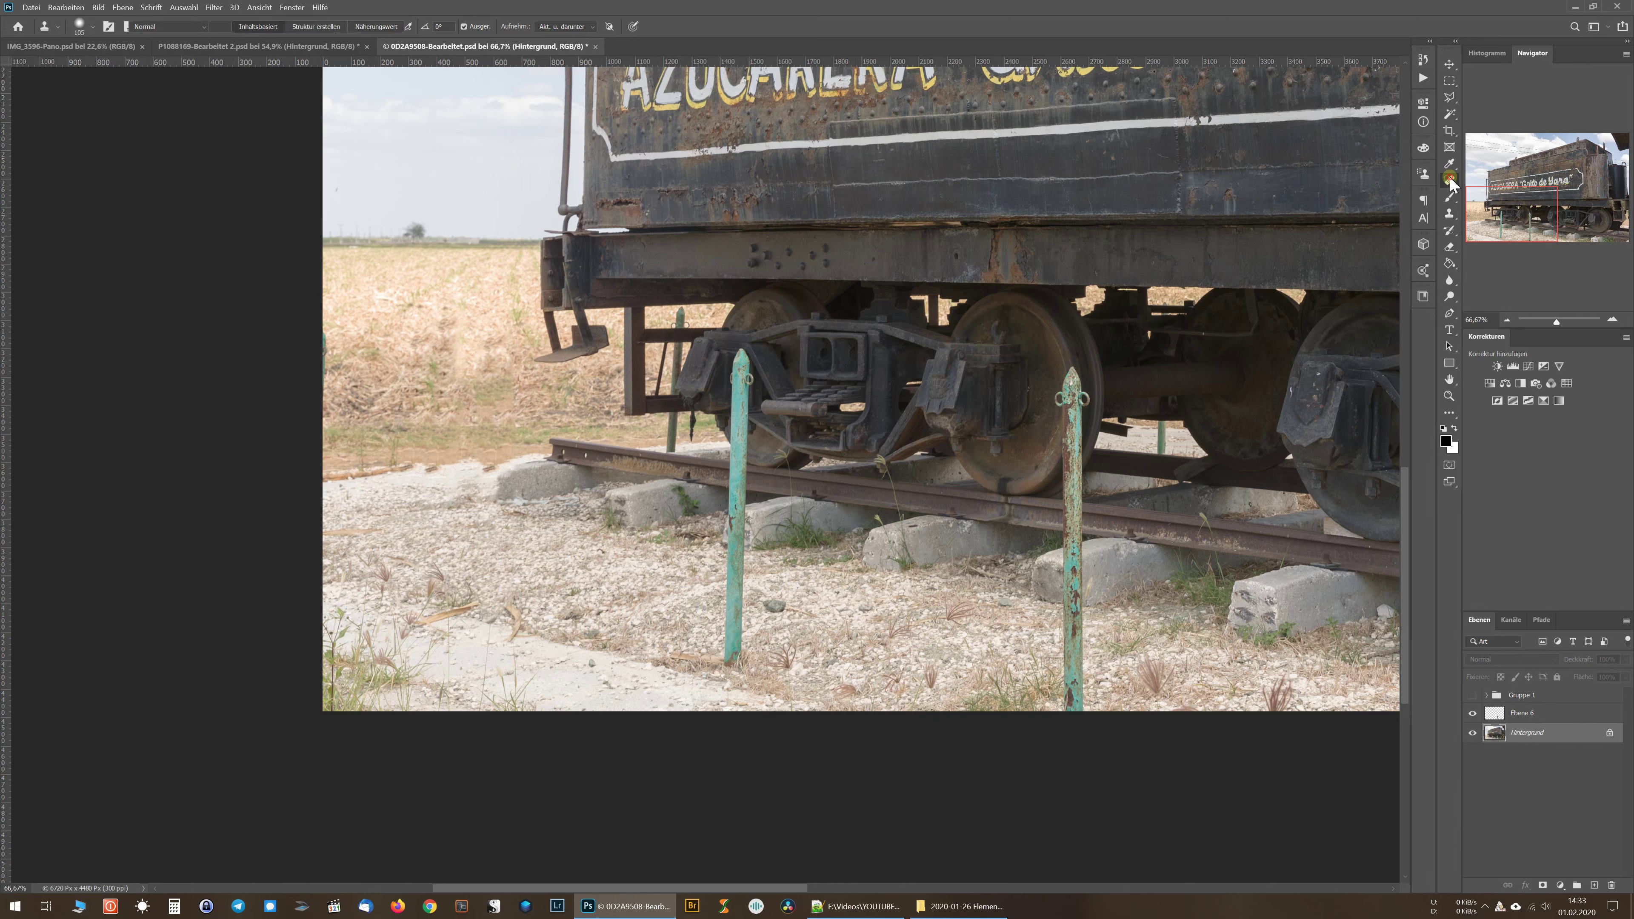
{"action": "mouse_move", "coordinate": [1470, 185]}
{"action": "left_mouse_down"}
{"action": "mouse_move", "coordinate": [1535, 207]}
{"action": "mouse_move", "coordinate": [1516, 191]}
{"action": "left_mouse_up"}
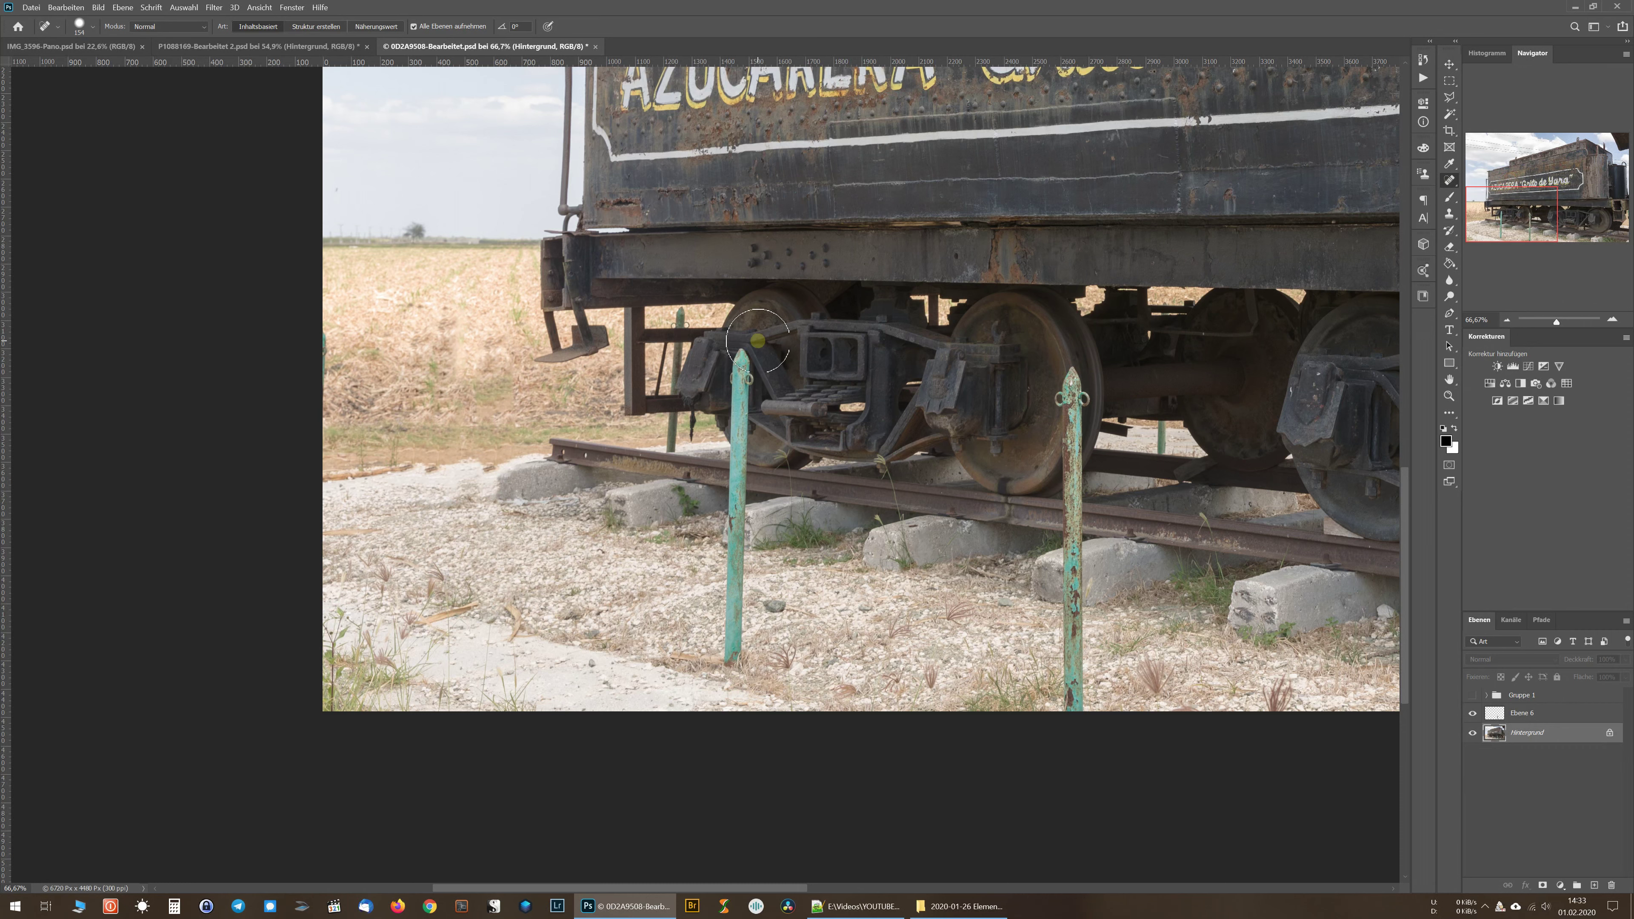
{"action": "right_click", "coordinate": [745, 348], "text": "alt"}
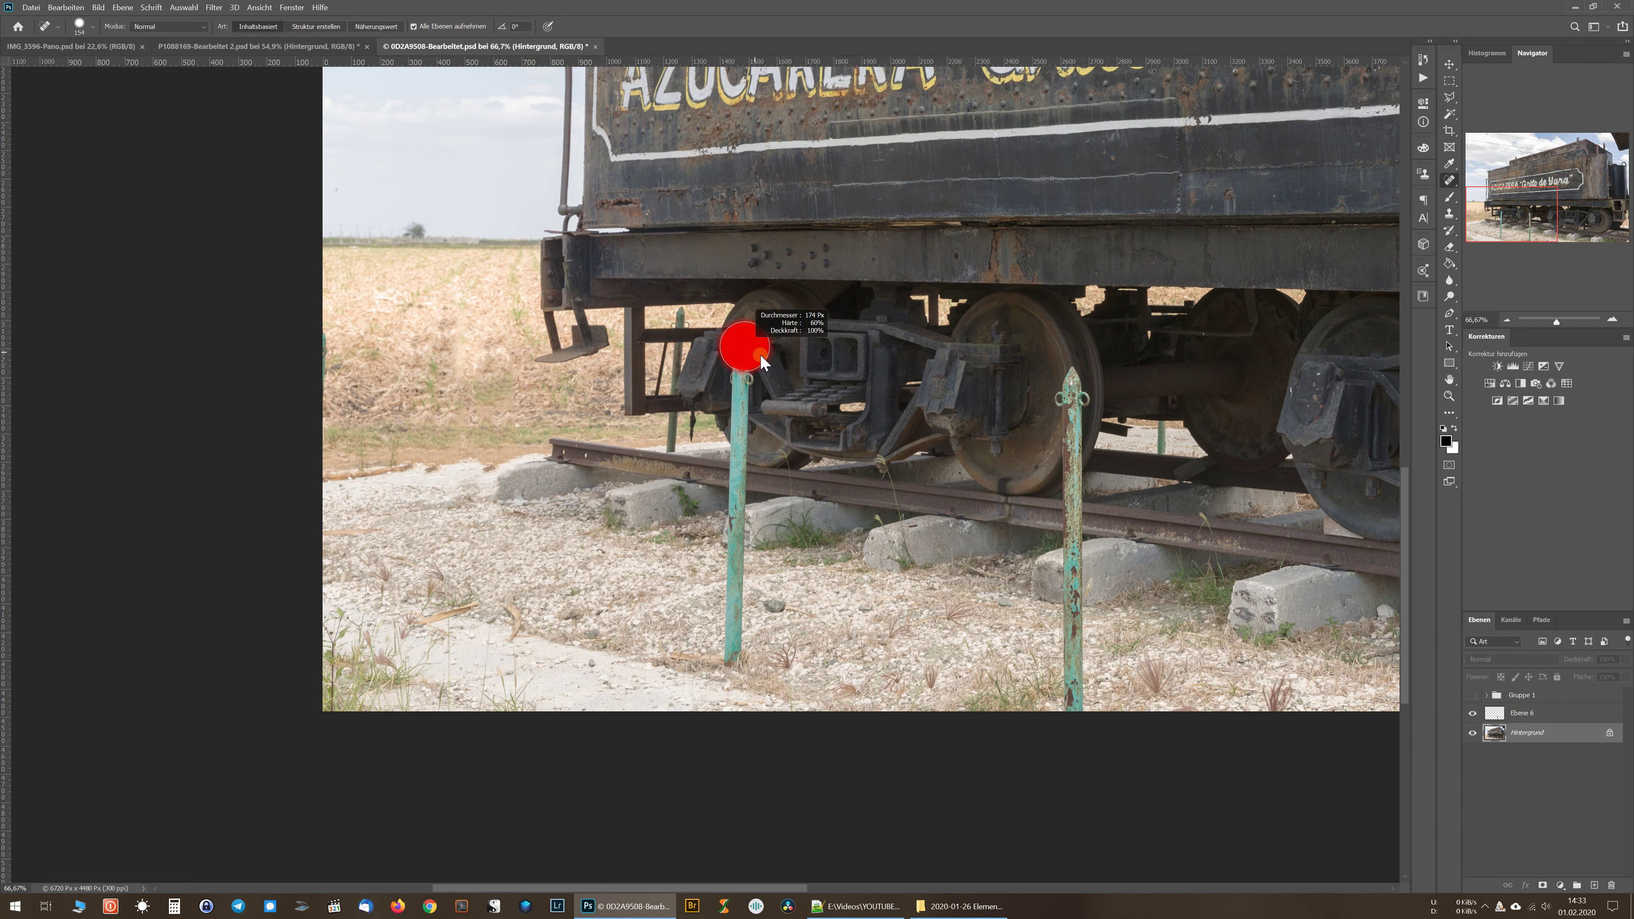
{"action": "left_click", "coordinate": [741, 349], "text": "alt"}
{"action": "mouse_move", "coordinate": [741, 359]}
{"action": "left_mouse_down"}
{"action": "mouse_move", "coordinate": [728, 657]}
{"action": "mouse_move", "coordinate": [739, 604]}
{"action": "left_mouse_up"}
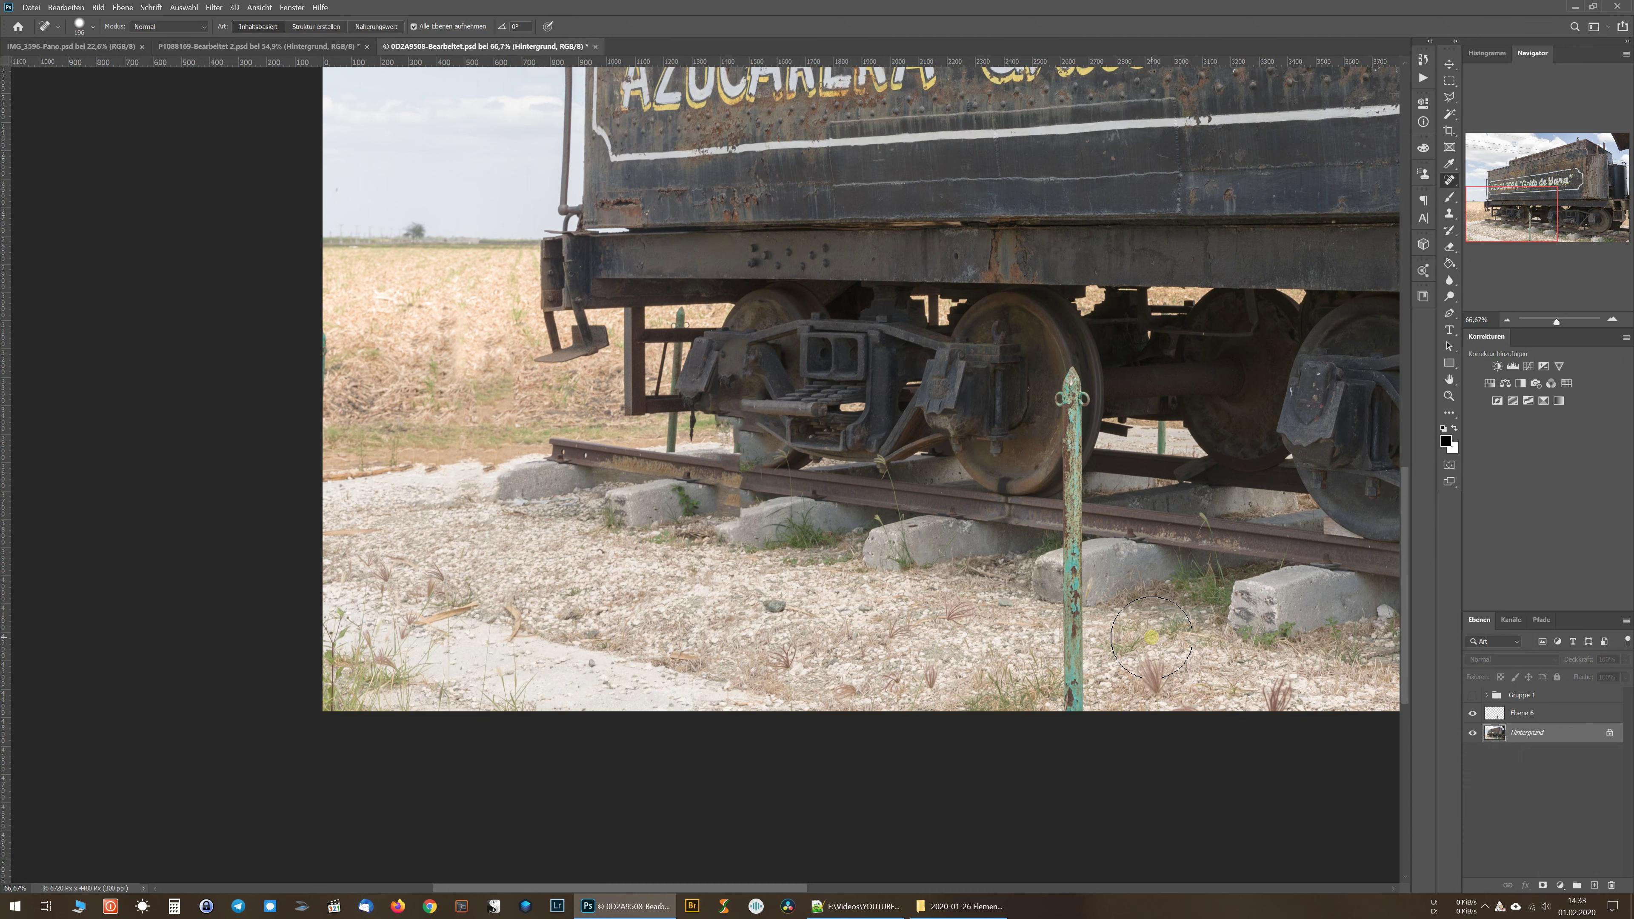
{"action": "key", "text": "ctrl+z"}
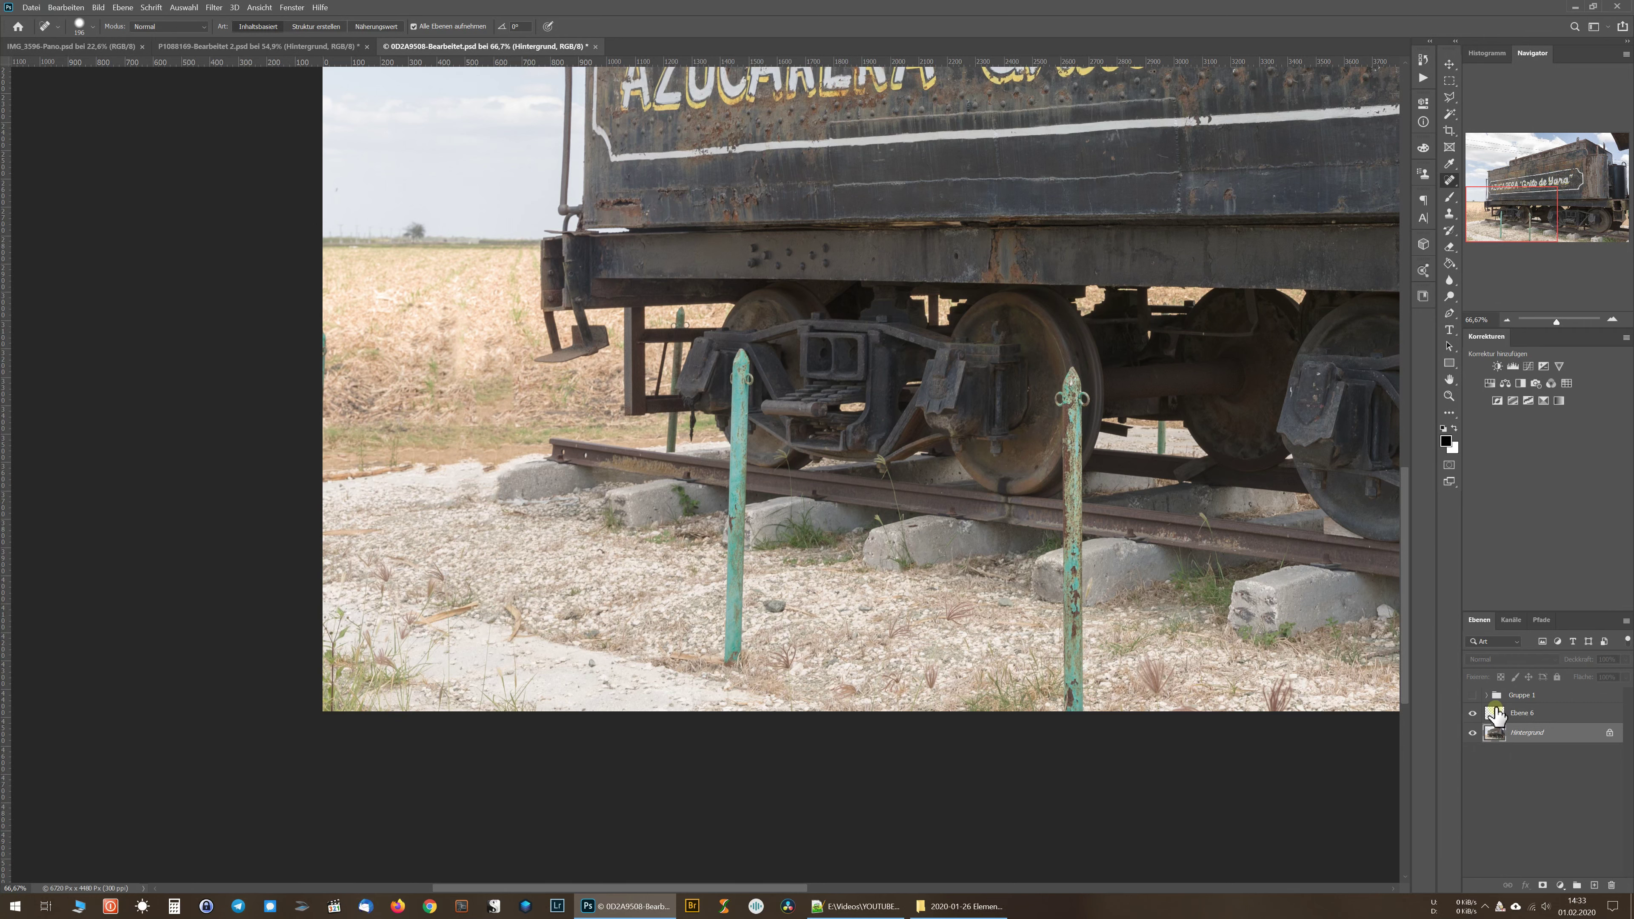
Select layer Ebene 6 and switch to the standard Healing Brush
{"action": "left_click", "coordinate": [1494, 714]}
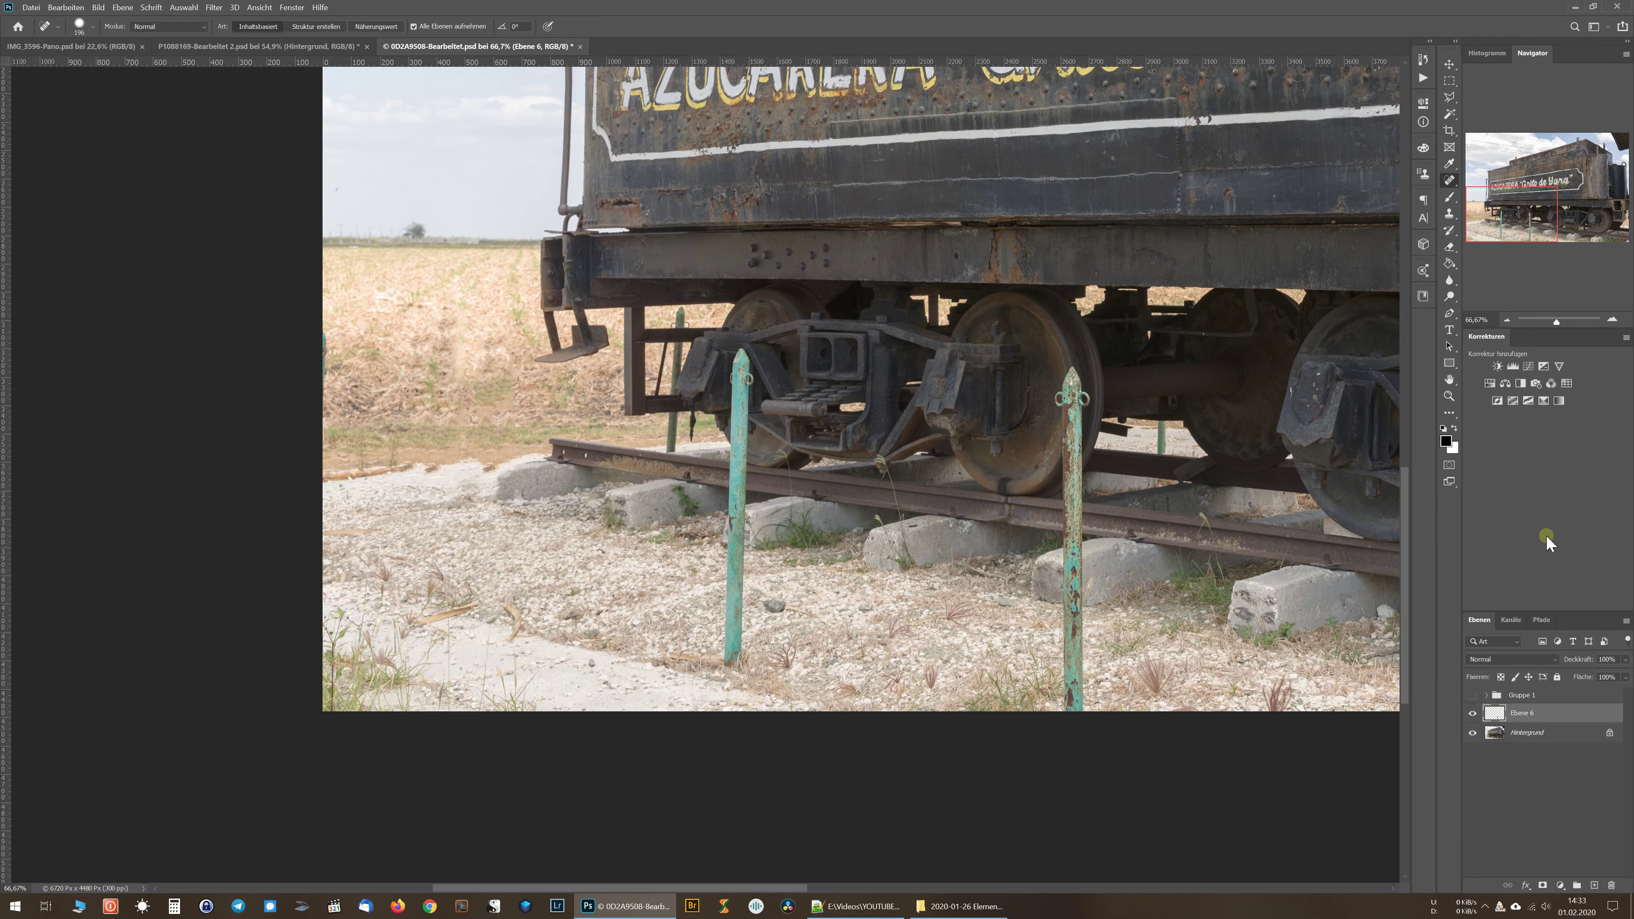
{"action": "right_click", "coordinate": [1456, 183]}
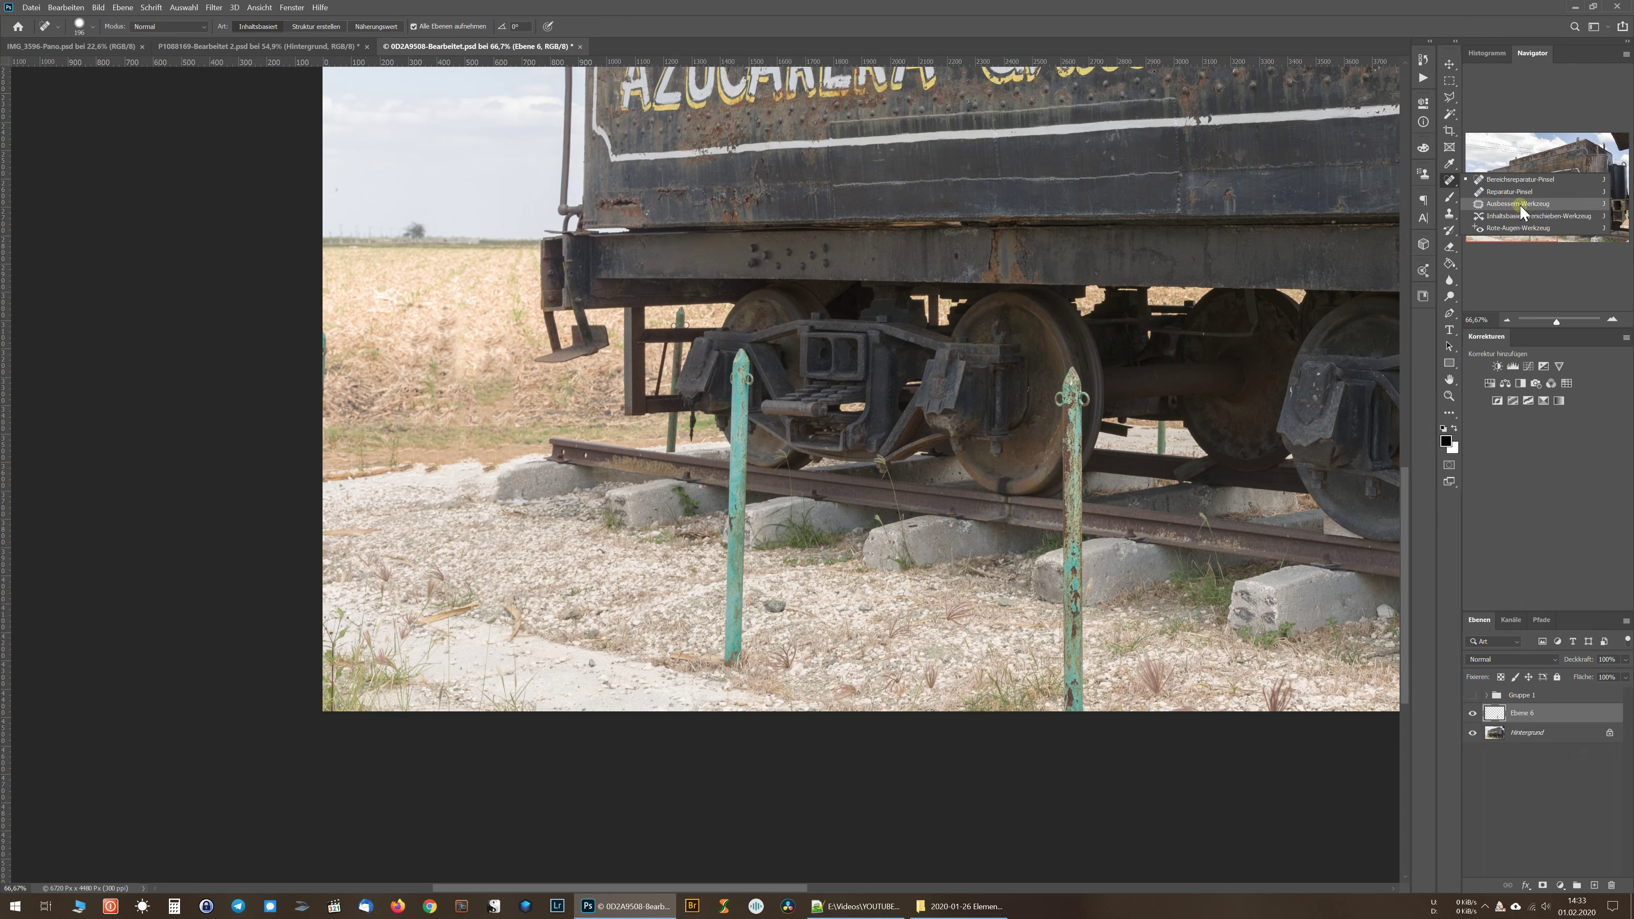
{"action": "left_click", "coordinate": [1518, 204]}
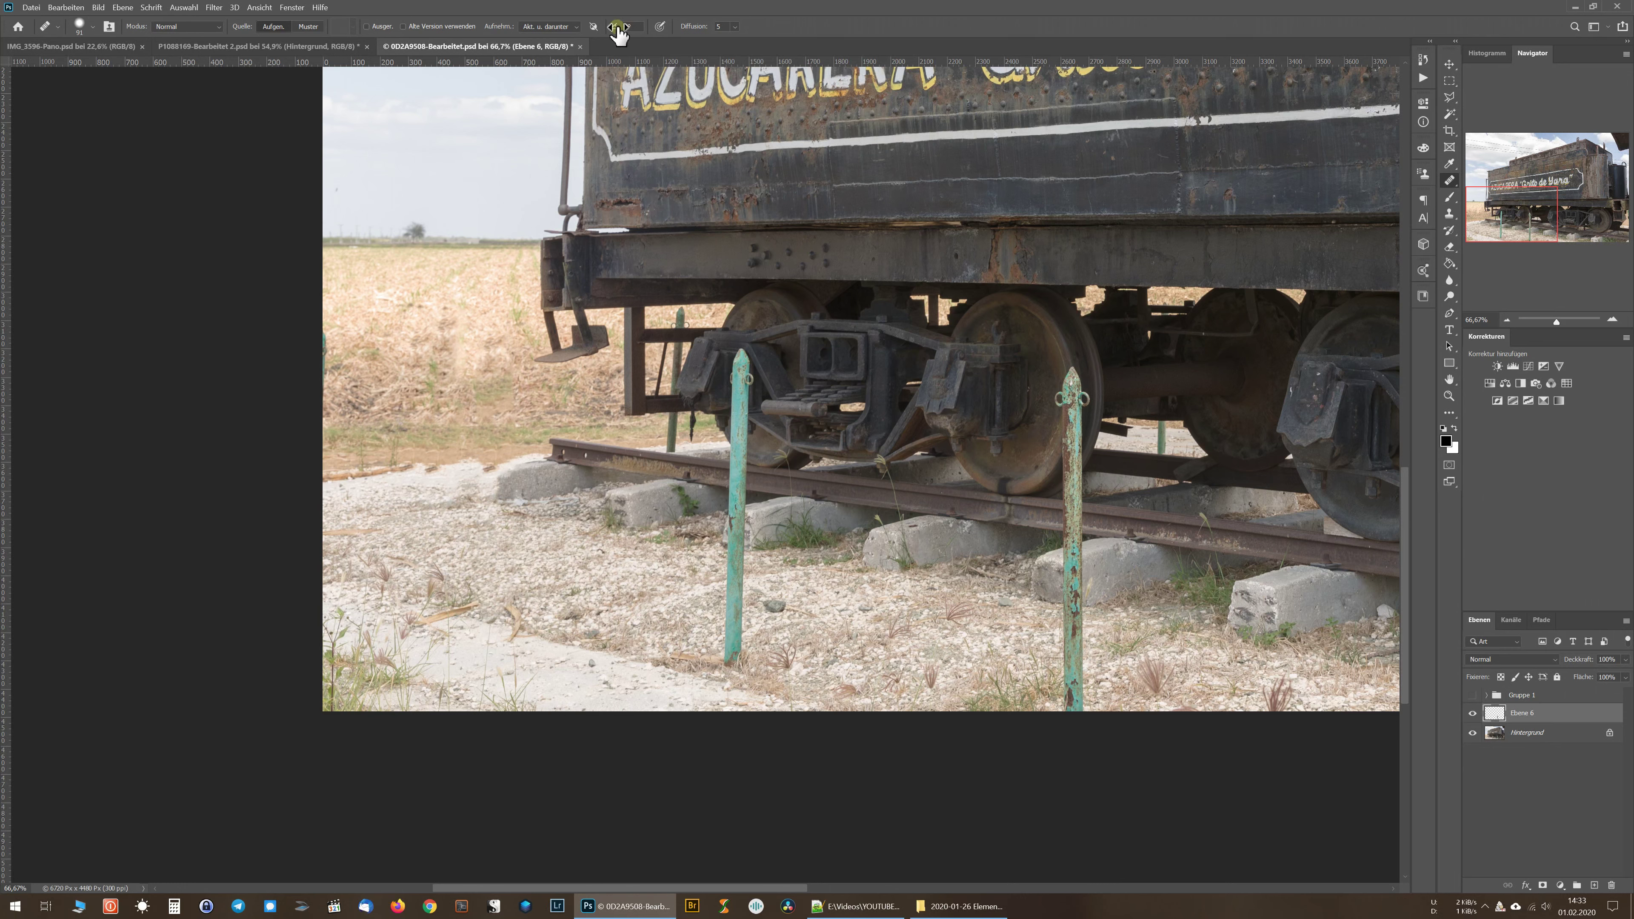
Set the healing brush to 143, sample the rail, and heal the pole over the rail
{"action": "left_click", "coordinate": [706, 407], "text": "alt"}
{"action": "left_click_drag", "start_coordinate": [702, 403], "coordinate": [718, 413]}
{"action": "left_click", "coordinate": [777, 483], "text": "alt"}
{"action": "left_click", "coordinate": [740, 481]}
{"action": "left_click", "coordinate": [740, 479]}
{"action": "mouse_move", "coordinate": [740, 467]}
{"action": "left_mouse_down"}
{"action": "mouse_move", "coordinate": [729, 498]}
{"action": "mouse_move", "coordinate": [736, 478]}
{"action": "left_mouse_up"}
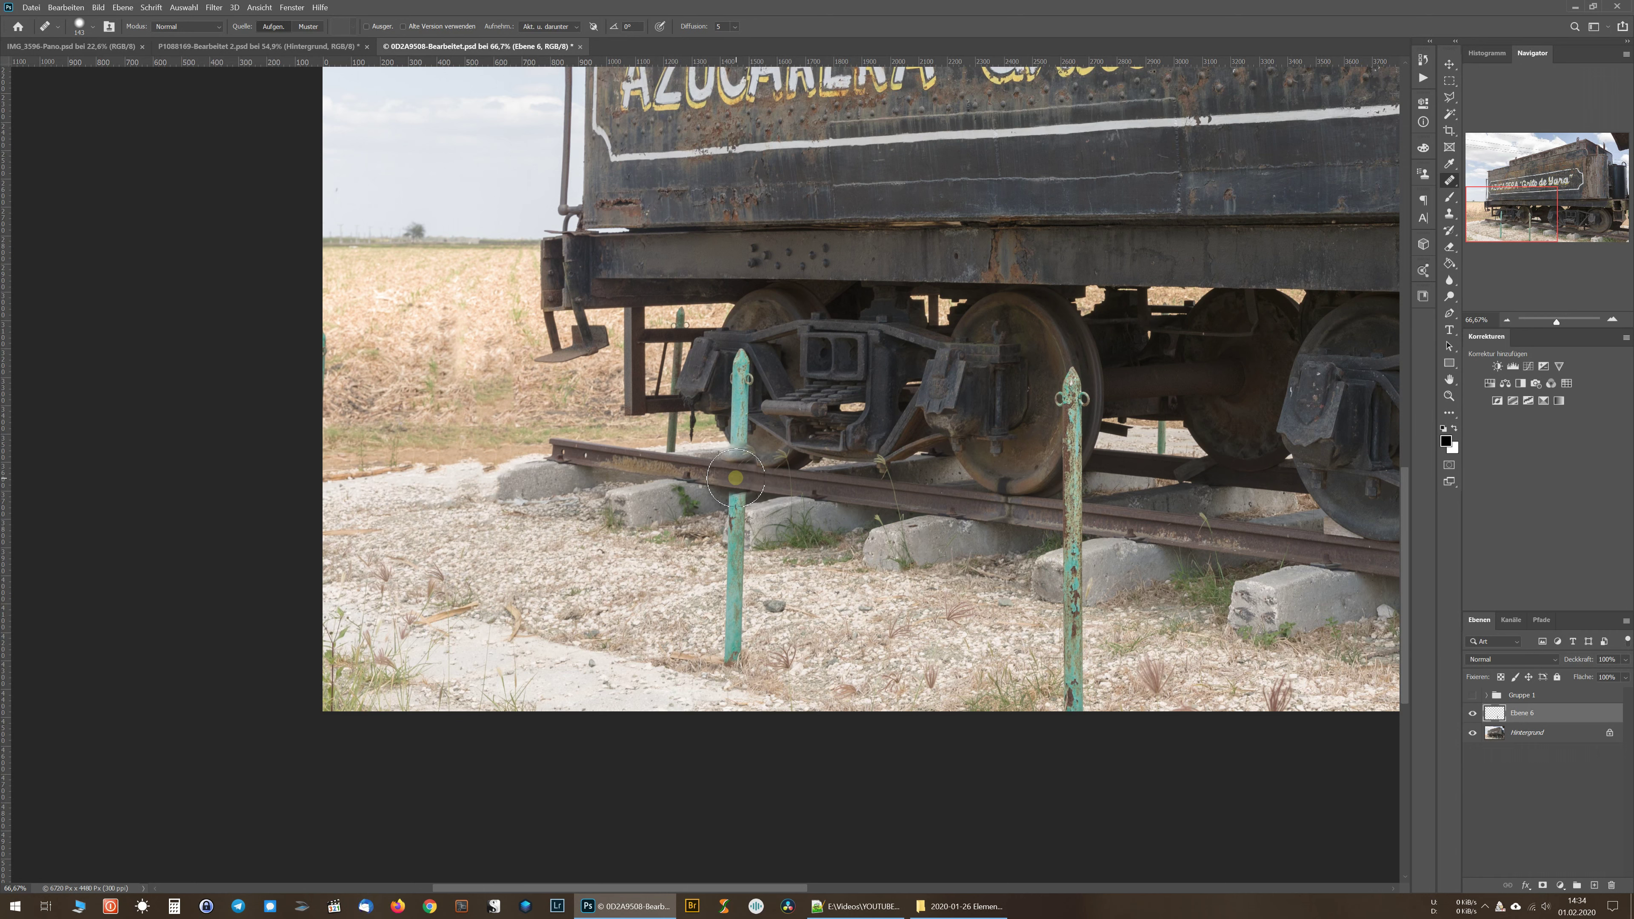
Raise the brush hardness, resample the rail, and heal the post crossing again
{"action": "right_click", "coordinate": [737, 479], "text": "alt"}
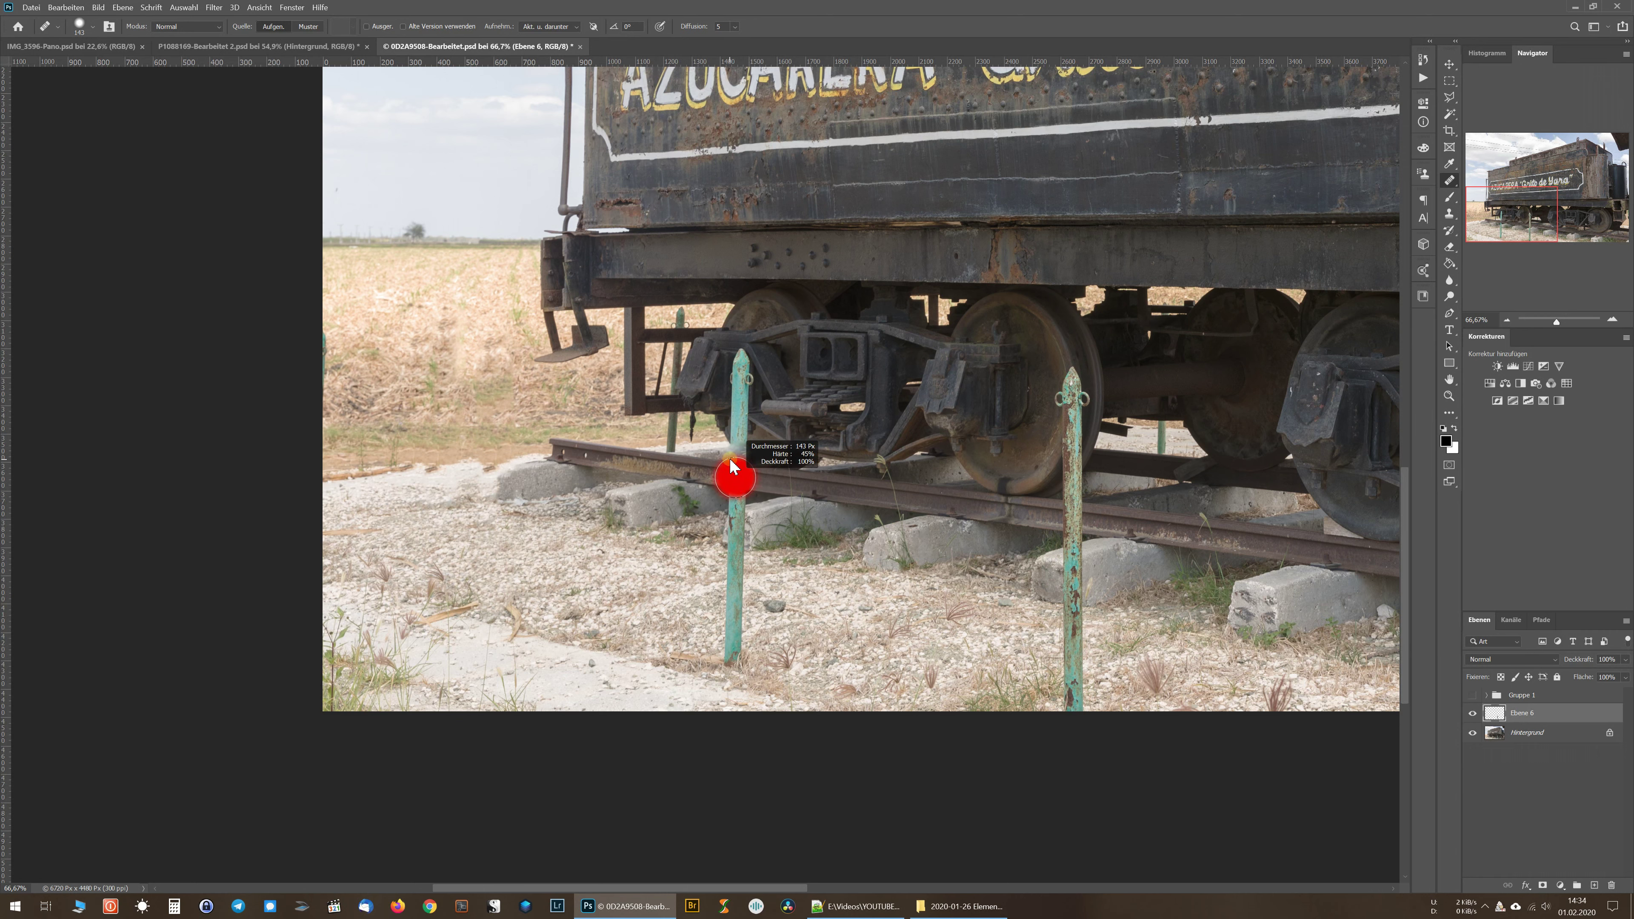
{"action": "left_click_drag", "start_coordinate": [728, 439], "coordinate": [724, 556]}
{"action": "left_click_drag", "start_coordinate": [798, 489], "coordinate": [795, 493]}
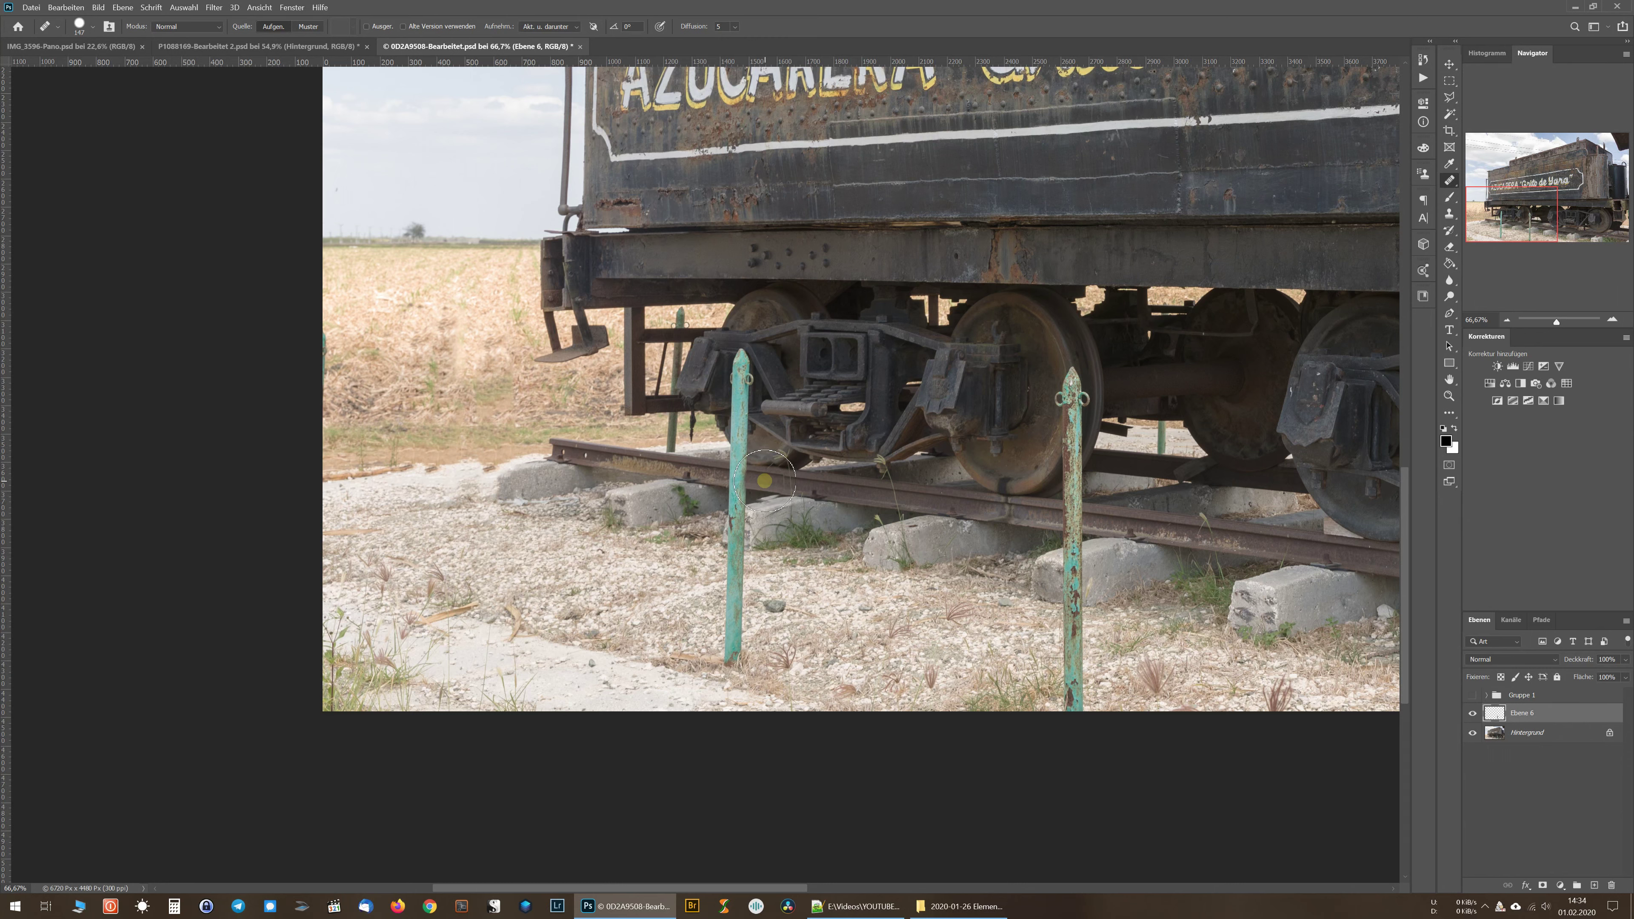
{"action": "left_click", "coordinate": [765, 480], "text": "alt"}
{"action": "left_click", "coordinate": [739, 478]}
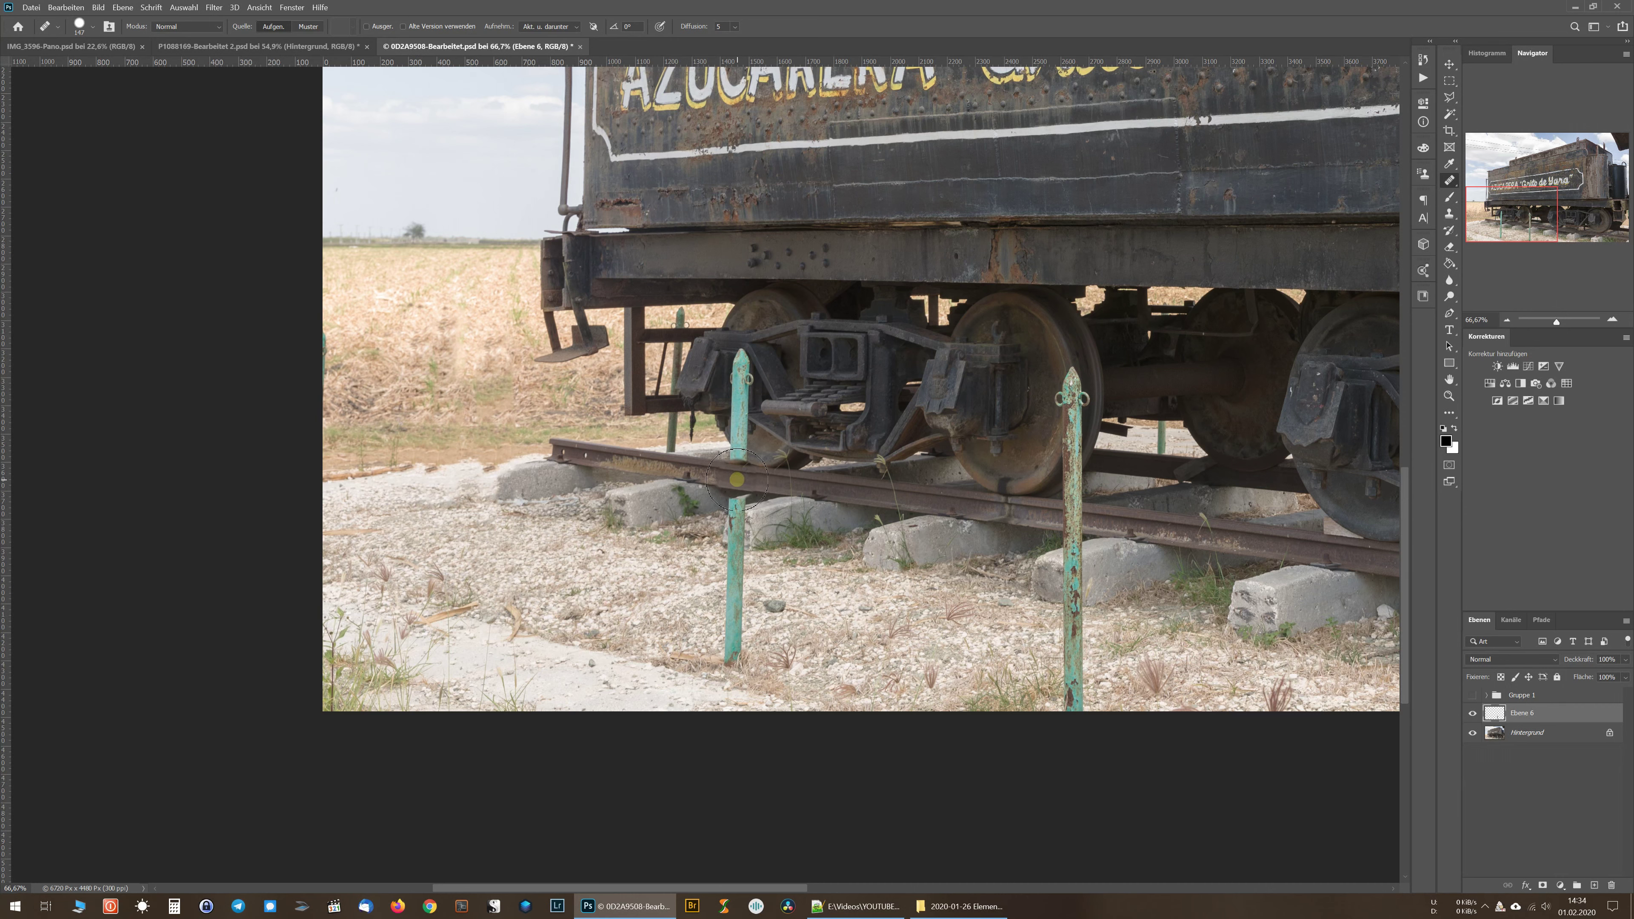
Undo the last stroke and heal the left teal post from the ground up past the rail
{"action": "key", "text": "ctrl+z"}
{"action": "left_click_drag", "start_coordinate": [768, 481], "coordinate": [773, 645]}
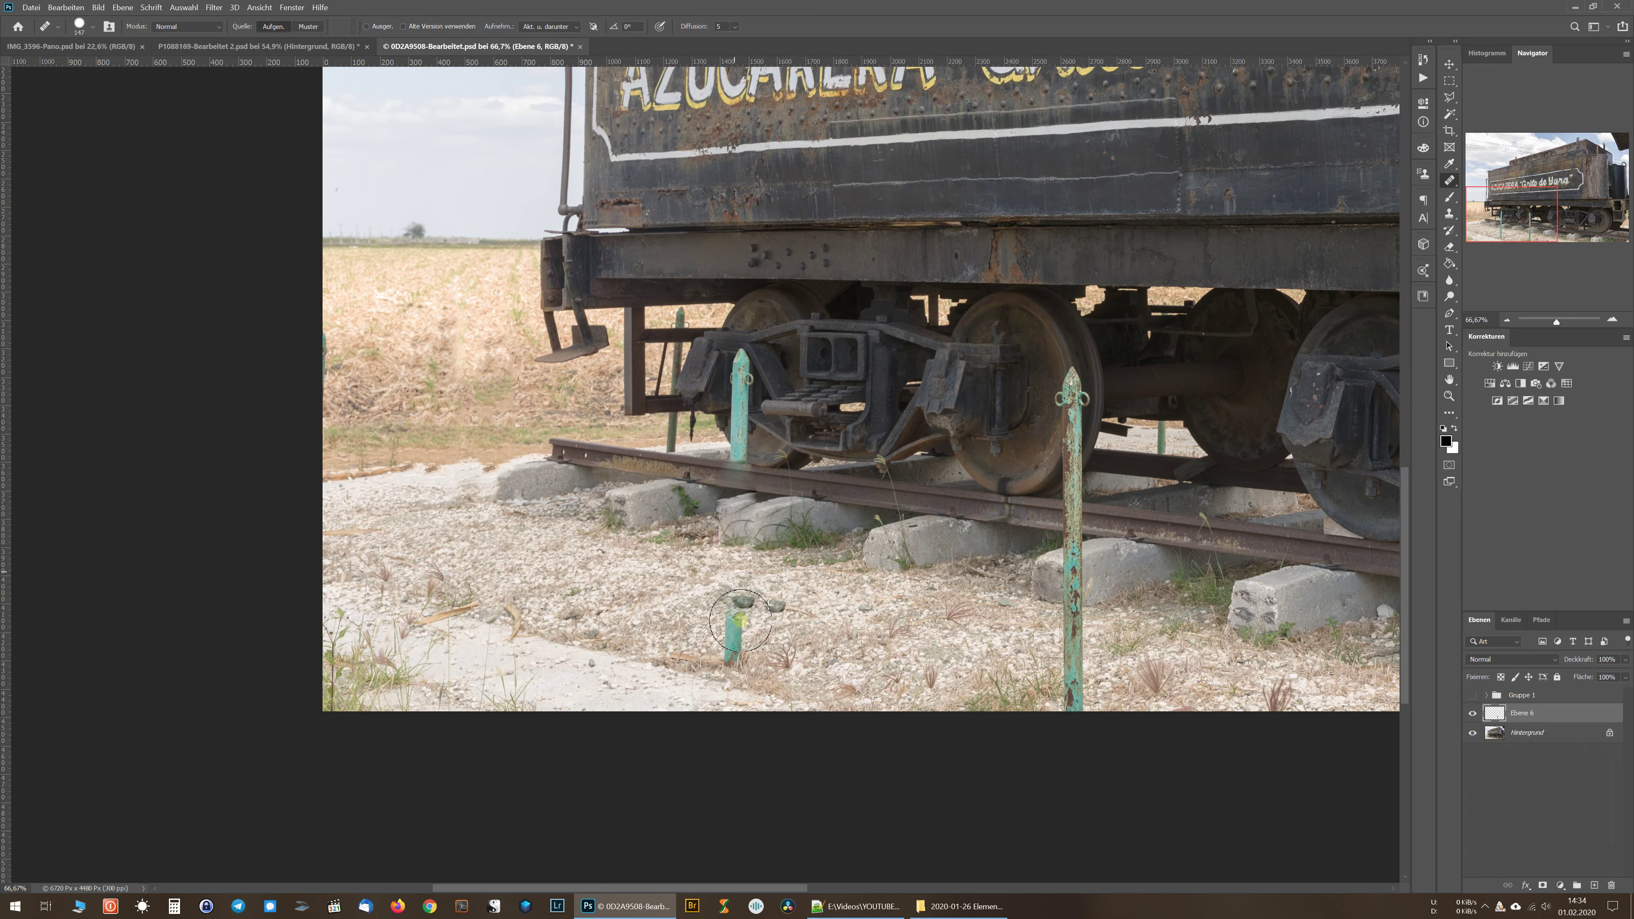
{"action": "left_click", "coordinate": [735, 481]}
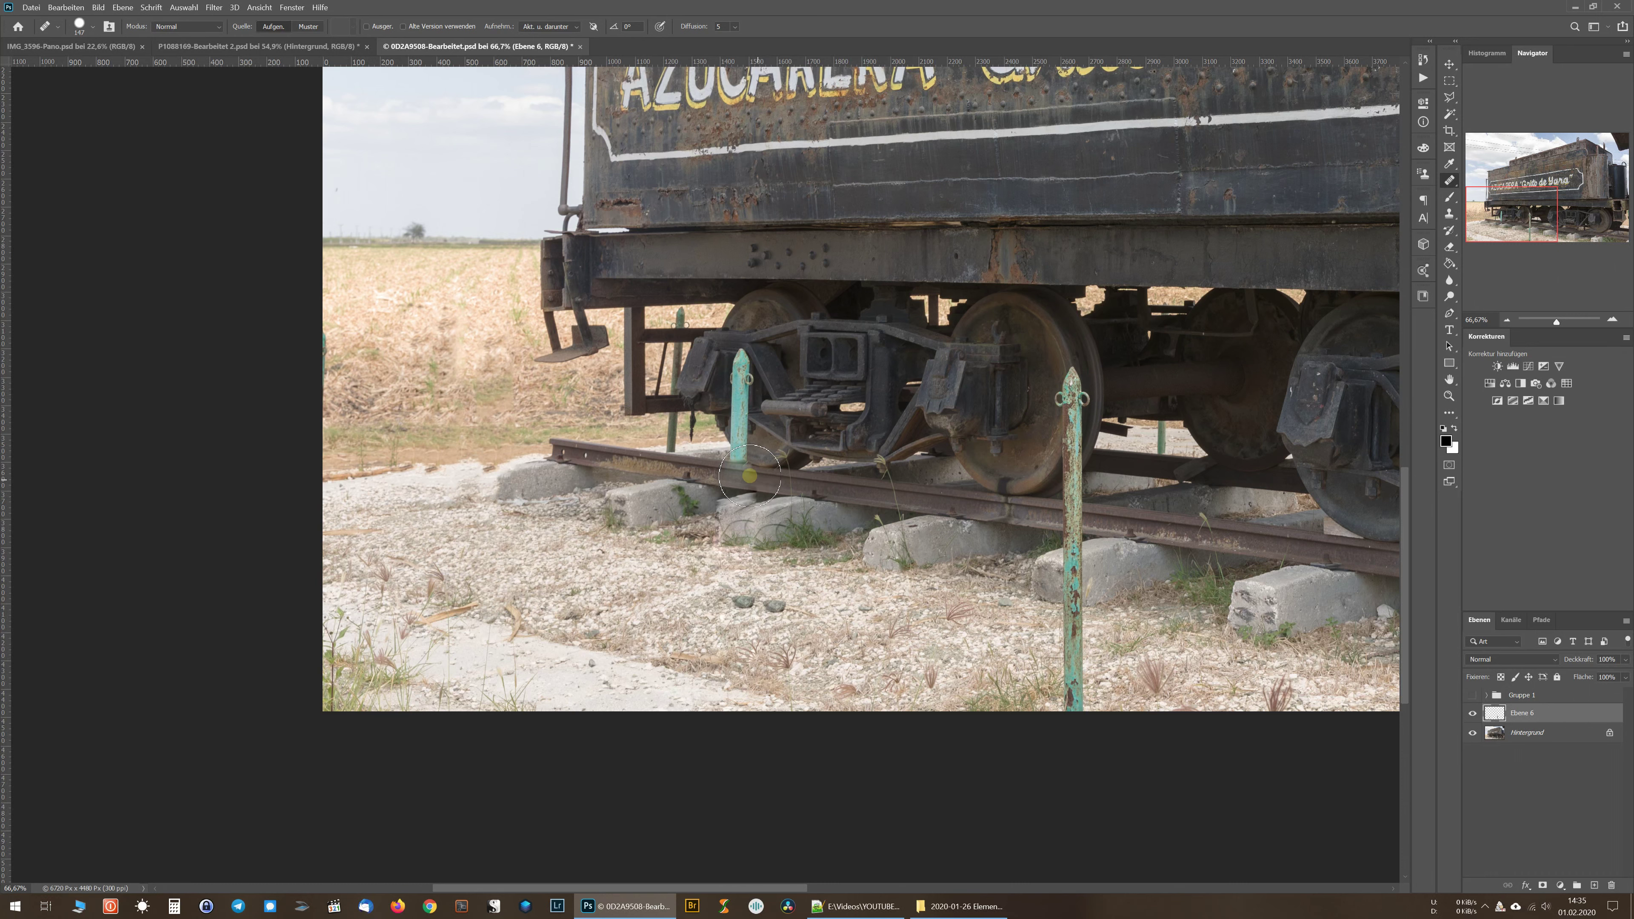
{"action": "left_click", "coordinate": [736, 477]}
{"action": "left_click_drag", "start_coordinate": [736, 477], "coordinate": [739, 384]}
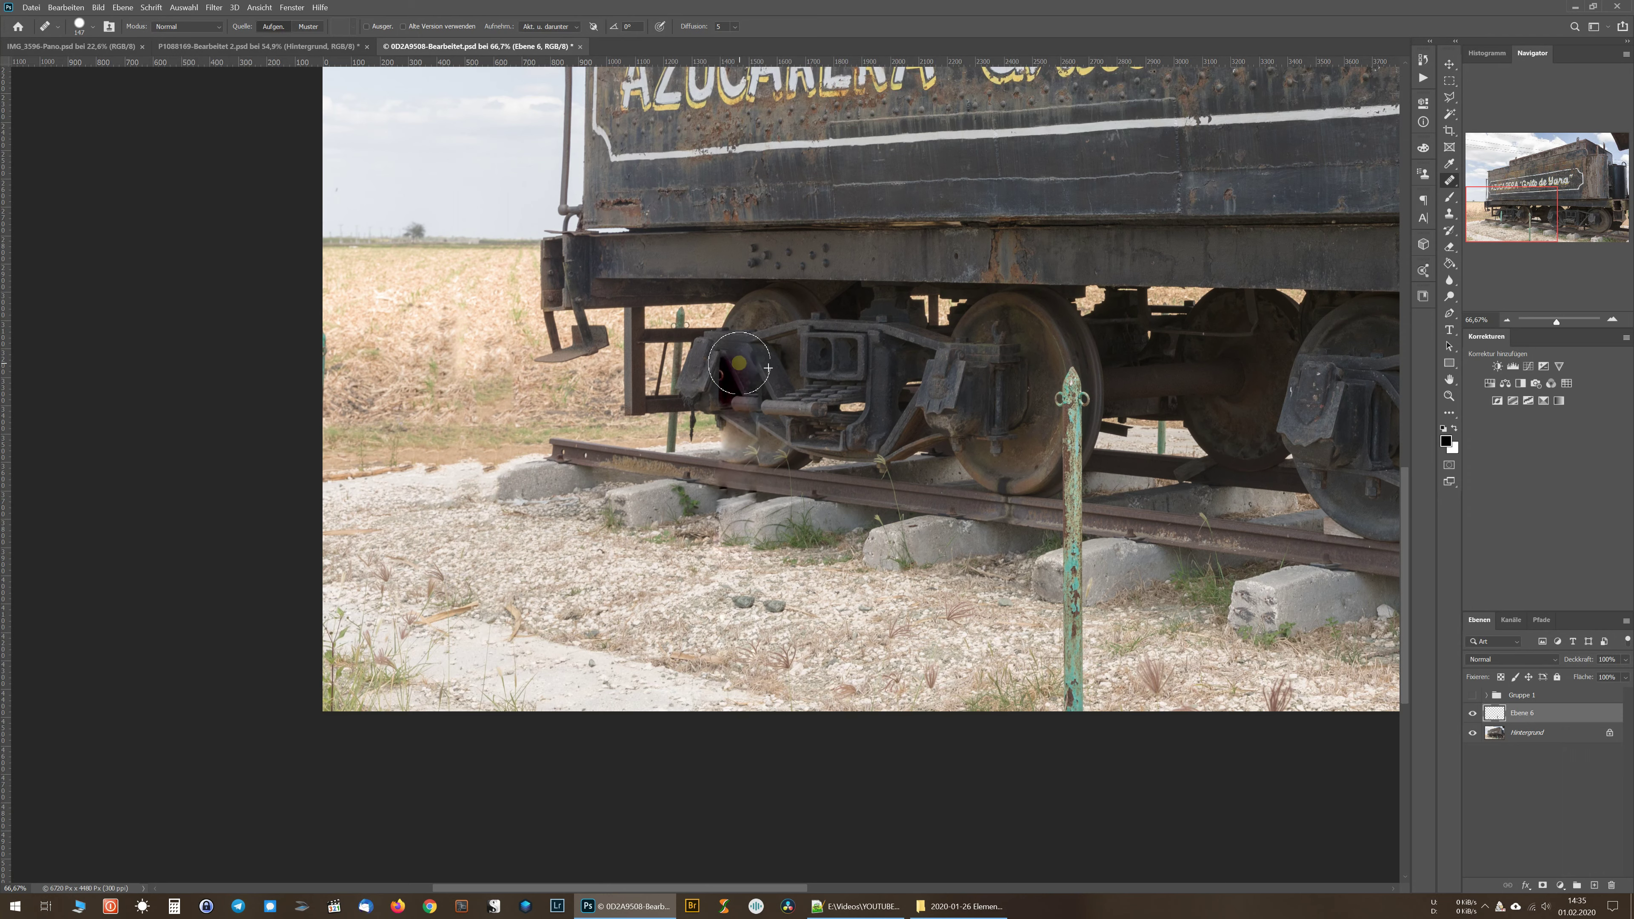
Heal leftover spots in the gravel, wheel and coupler area, then zoom out to 42.4%
{"action": "left_click", "coordinate": [938, 701]}
{"action": "left_click", "coordinate": [873, 336]}
{"action": "left_click_drag", "start_coordinate": [942, 639], "coordinate": [953, 633]}
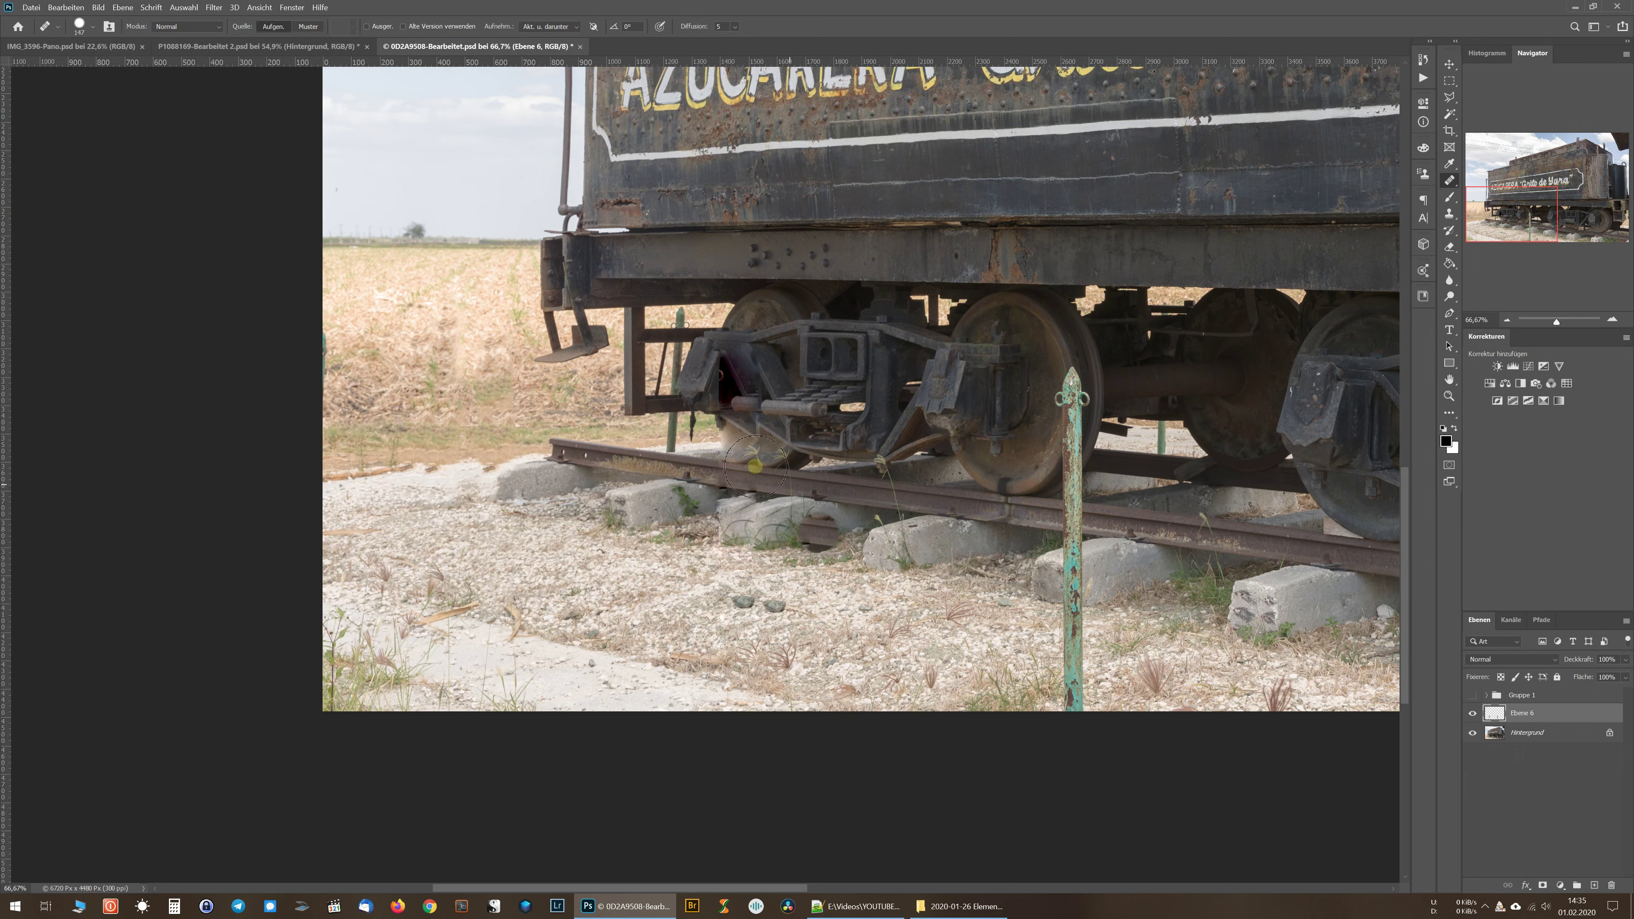
{"action": "left_click", "coordinate": [892, 648]}
{"action": "left_click", "coordinate": [1008, 462]}
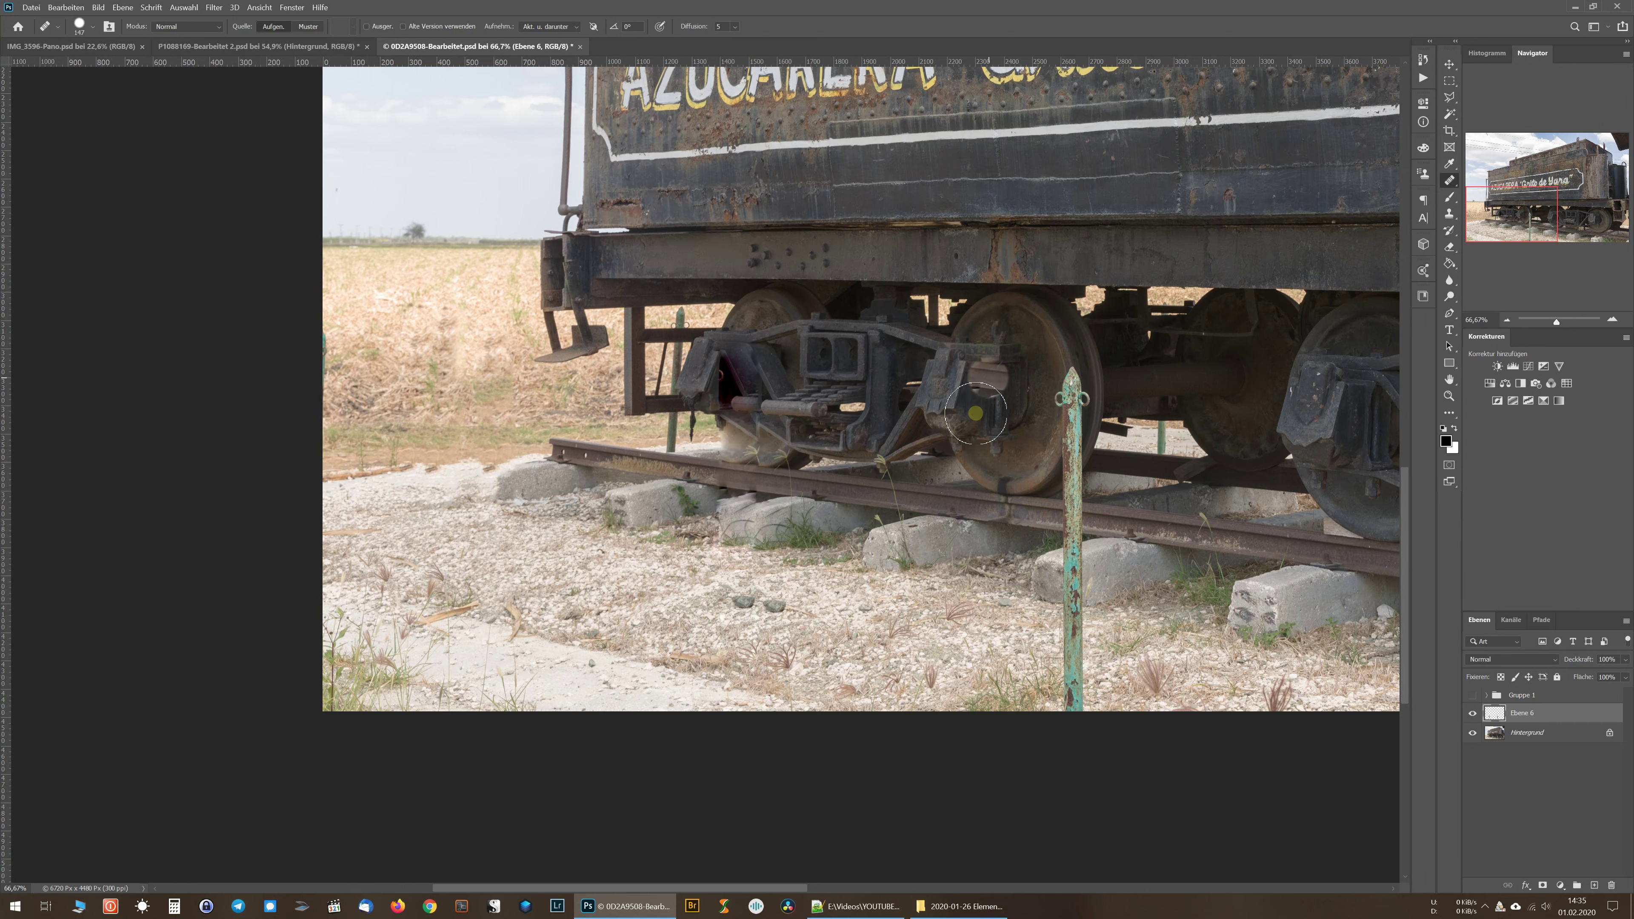
{"action": "left_click", "coordinate": [986, 636]}
{"action": "left_click_drag", "start_coordinate": [968, 604], "coordinate": [977, 555]}
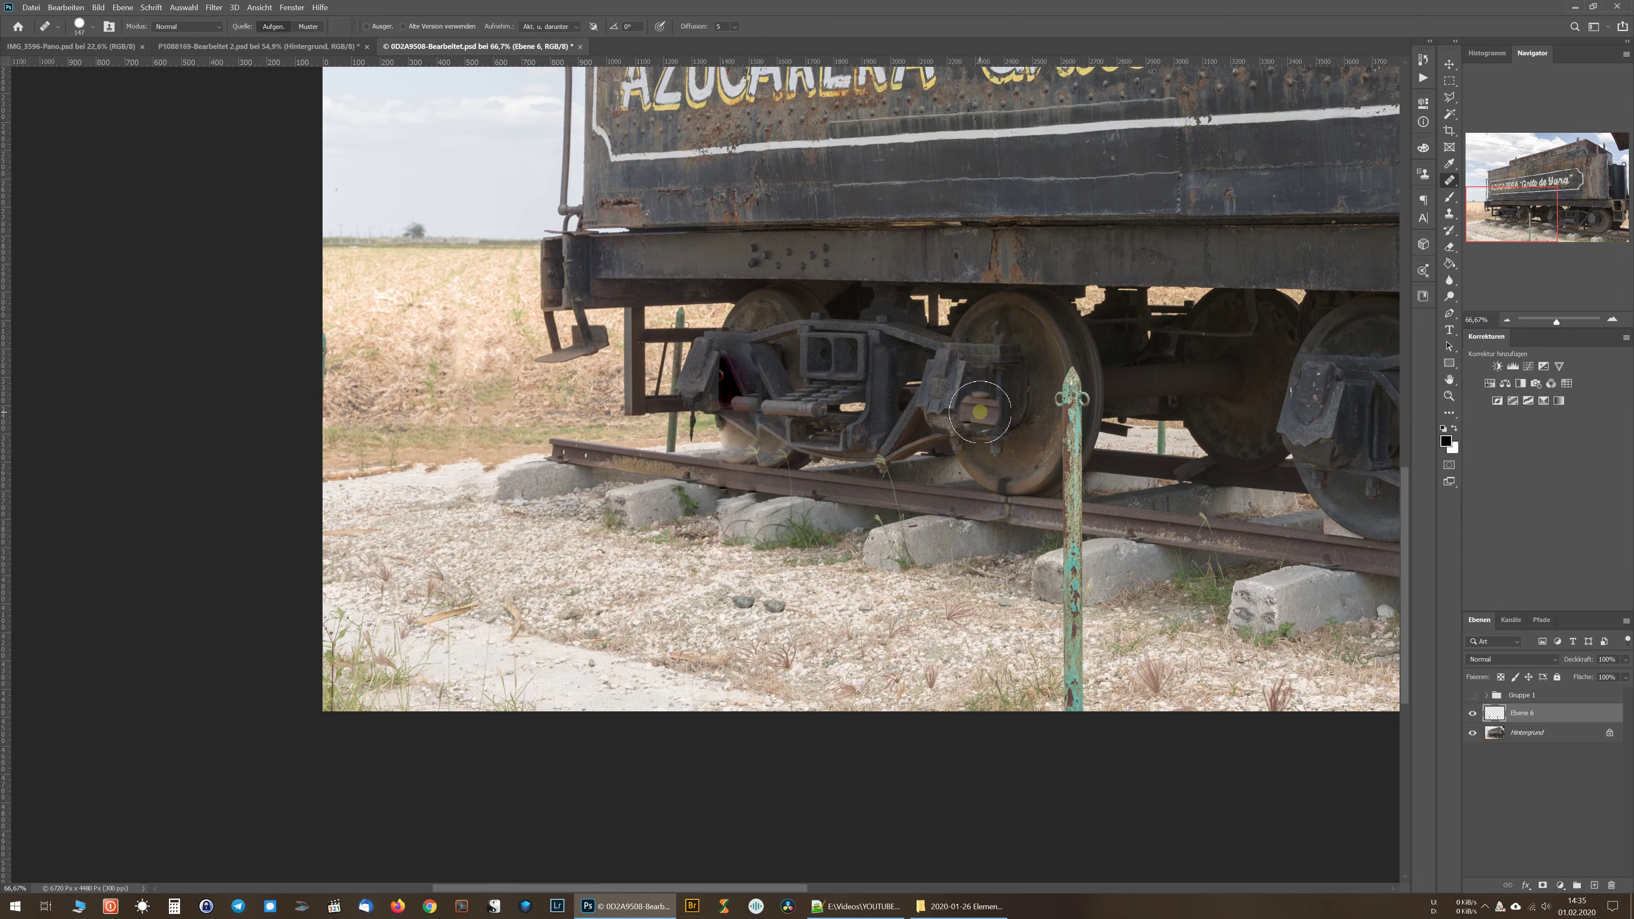
{"action": "left_click", "coordinate": [720, 419]}
{"action": "left_click", "coordinate": [1039, 657]}
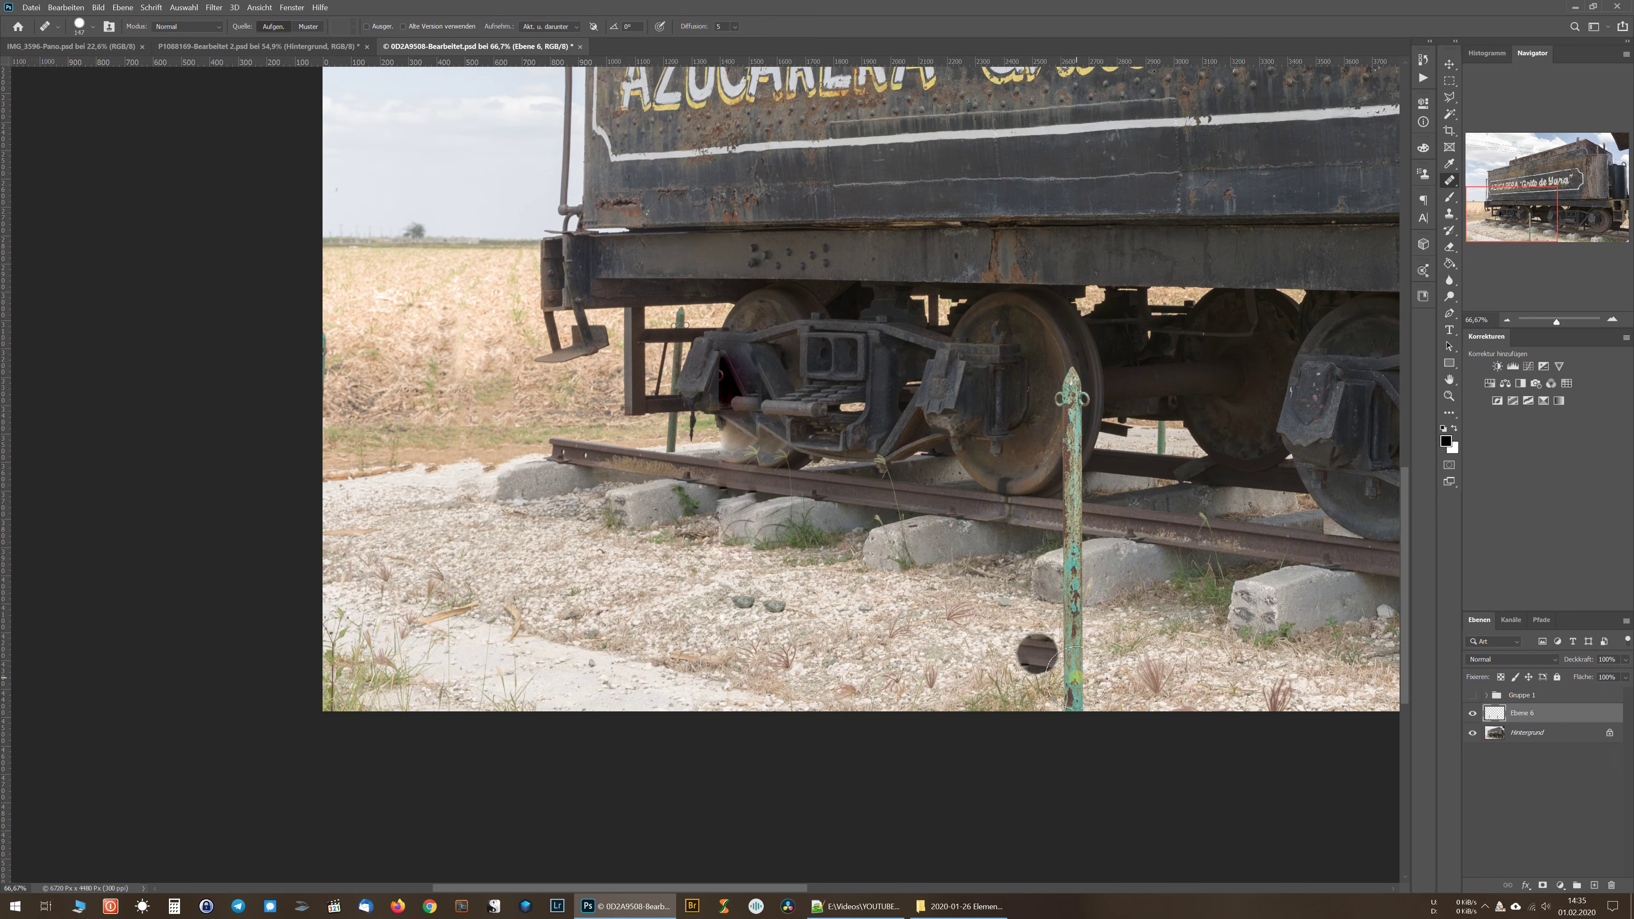
{"action": "key", "text": "ctrl+0"}
Heal the light spot on the wheel and zoom out
{"action": "left_click", "coordinate": [1188, 735]}
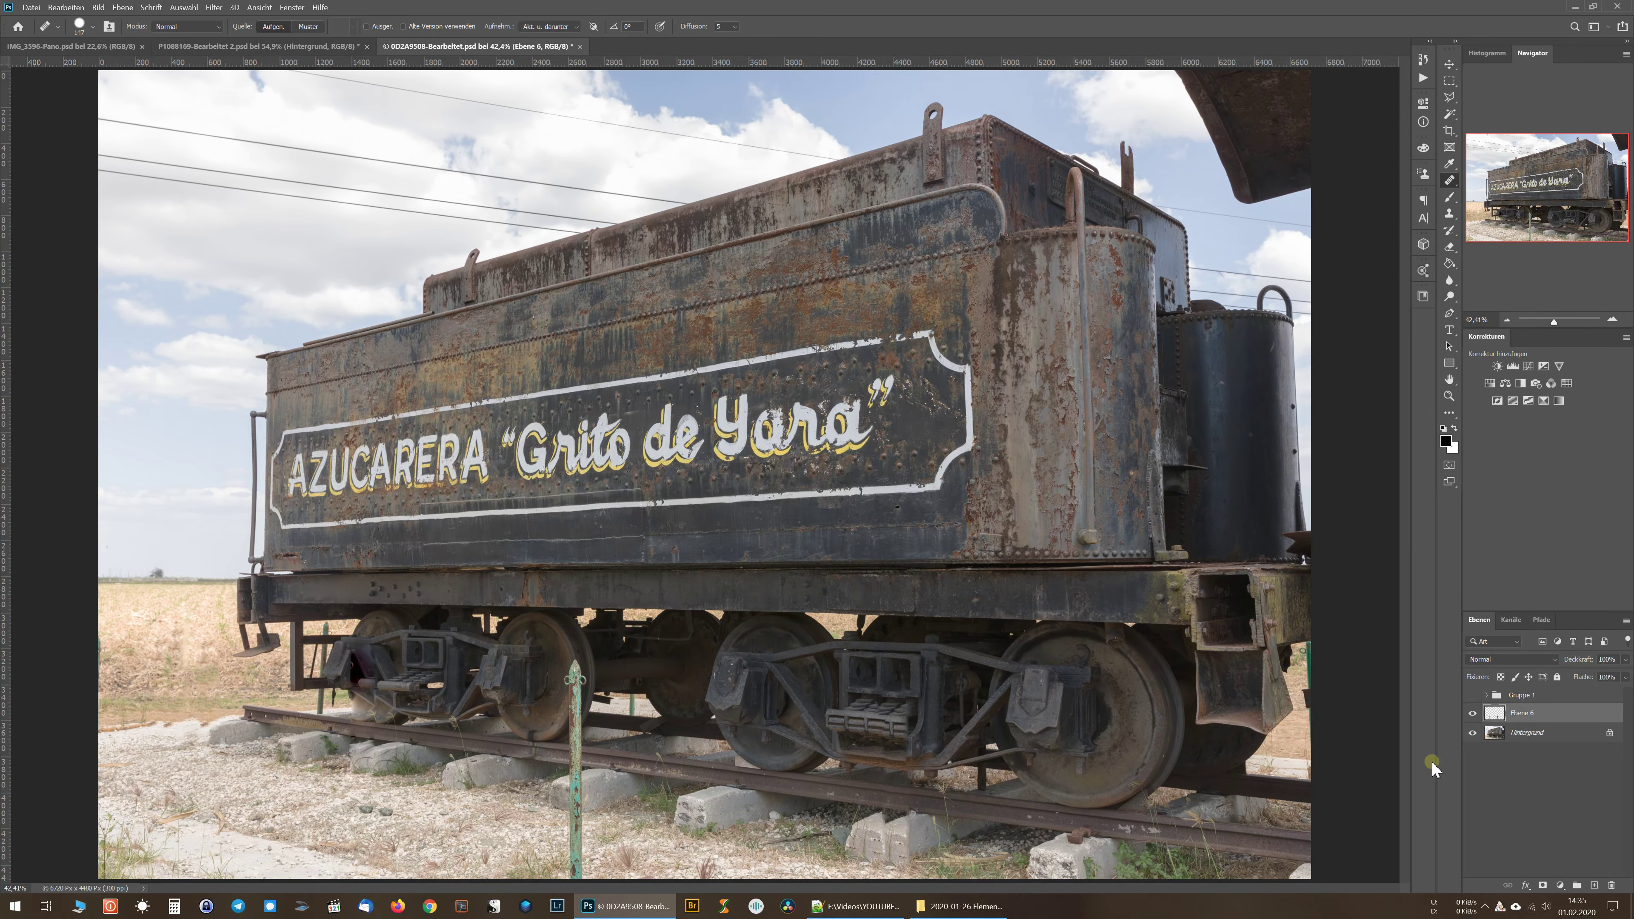
{"action": "left_click", "coordinate": [1067, 674]}
{"action": "key", "text": "ctrl+minus"}
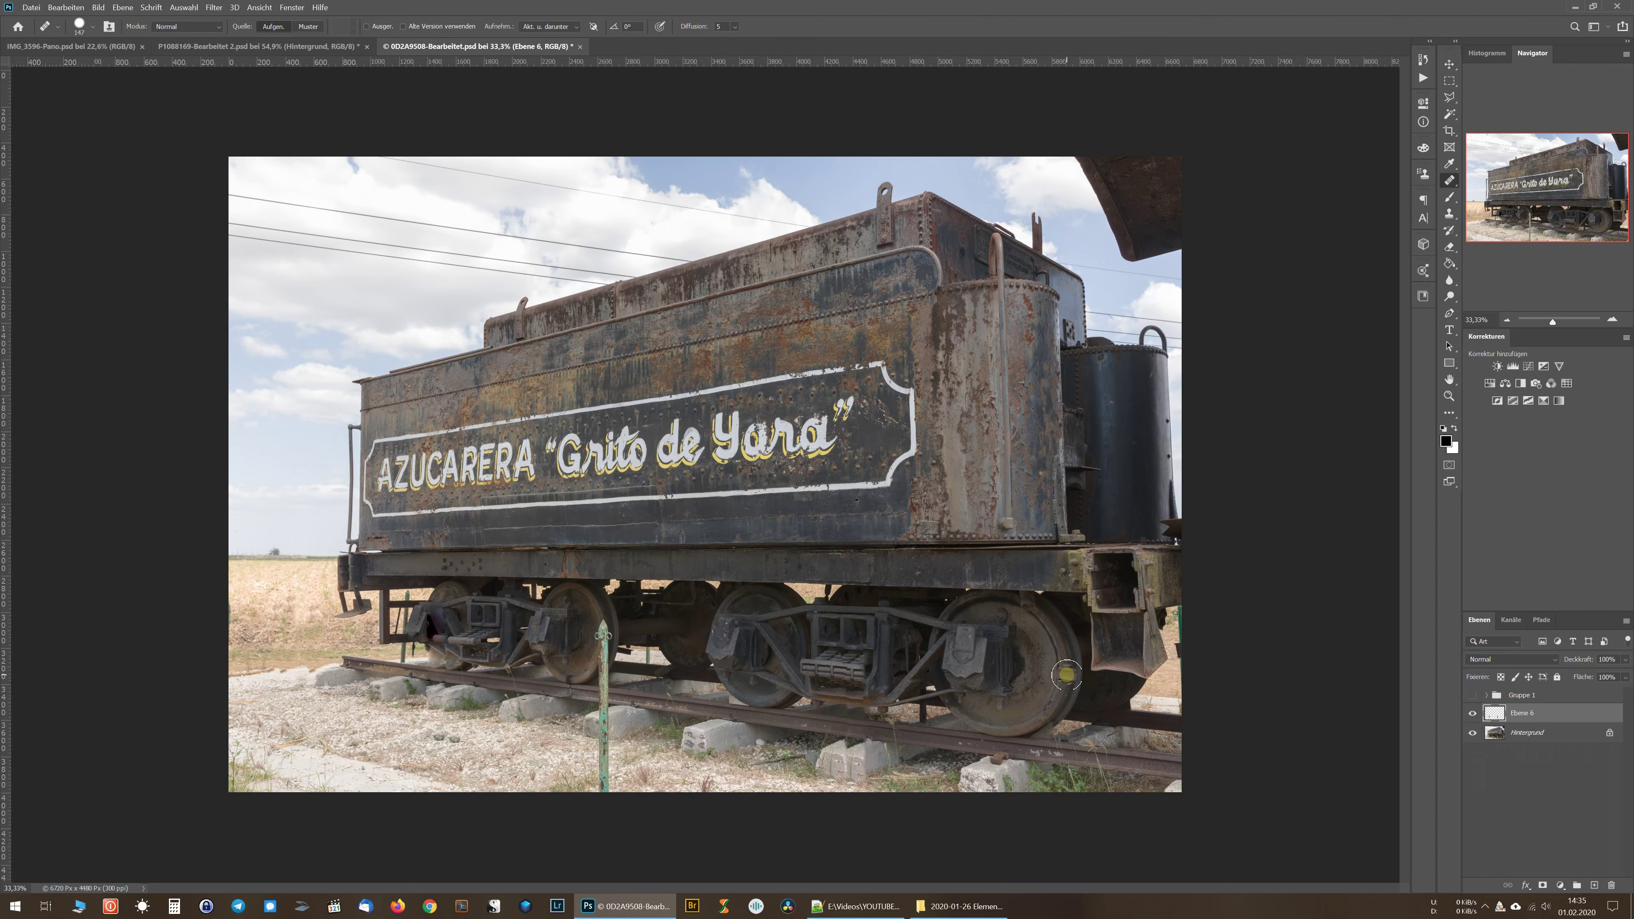
Switch to the Bereichsreparatur-Pinsel and zoom to 66.7% on the tender
{"action": "right_click", "coordinate": [1450, 181]}
{"action": "left_click", "coordinate": [1475, 181]}
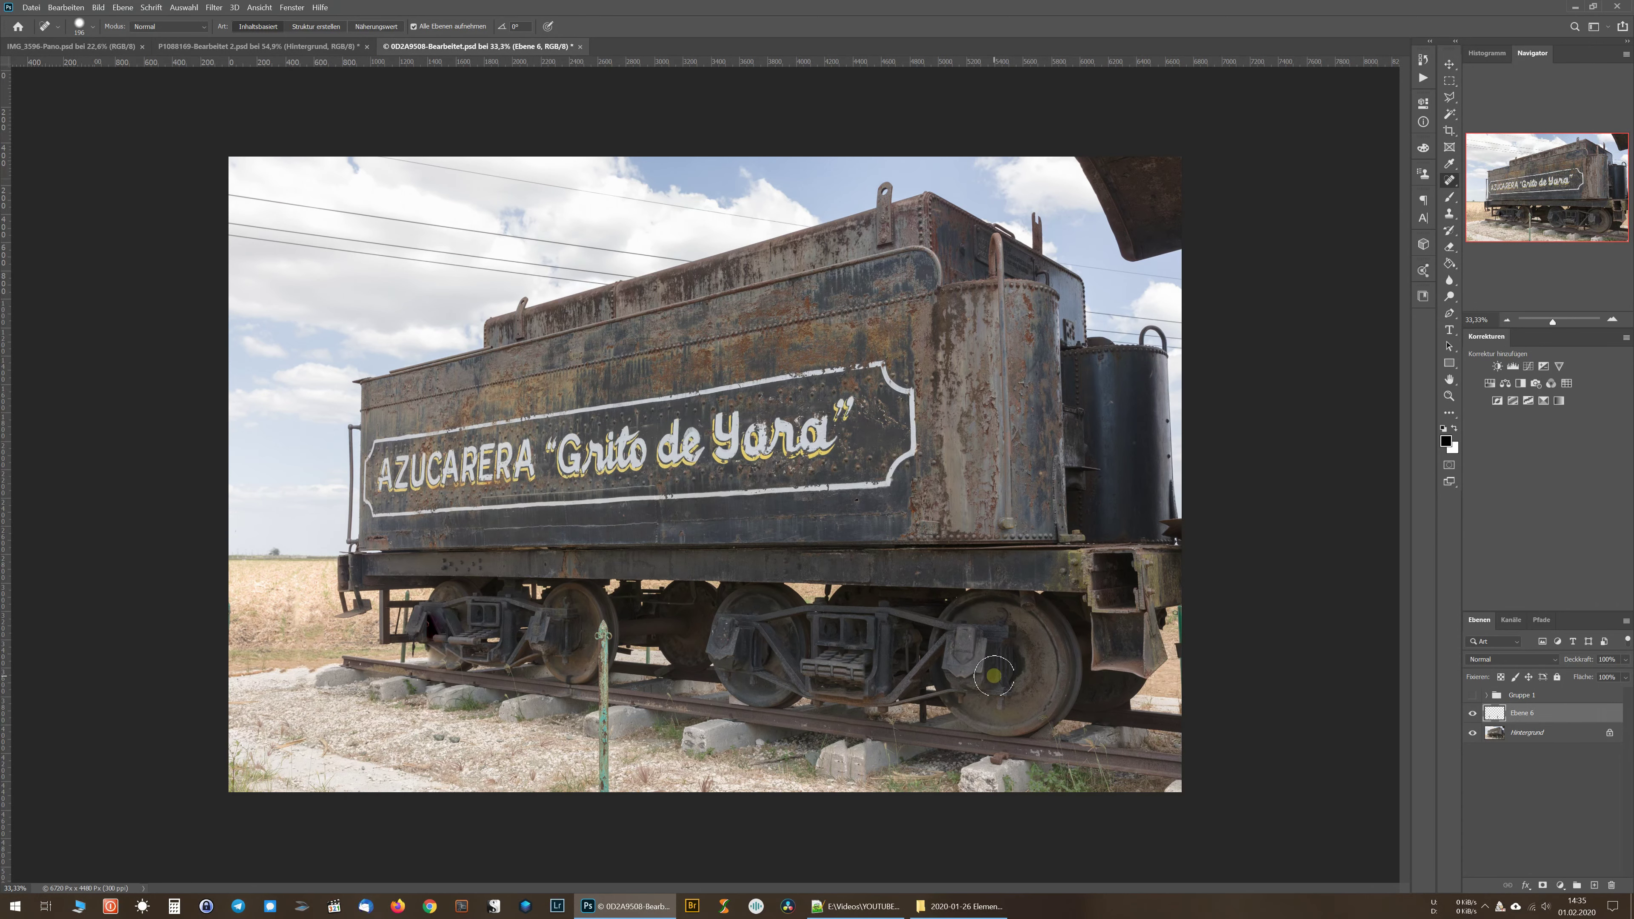
{"action": "key", "text": "ctrl+minus"}
{"action": "key", "text": "ctrl+minus"}
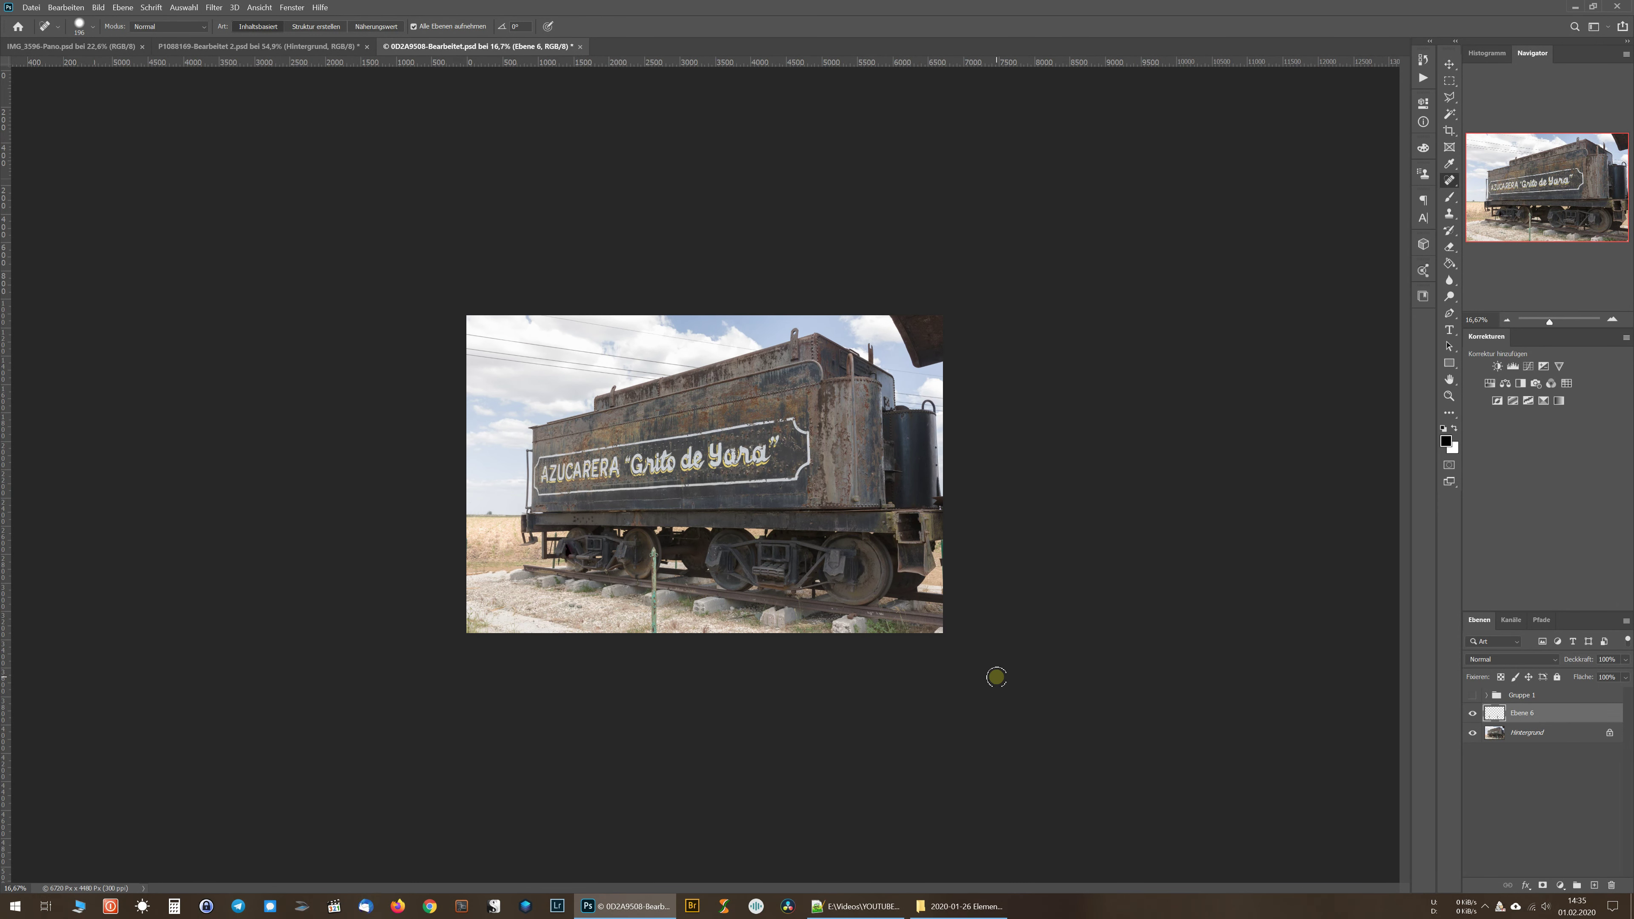
{"action": "scroll", "coordinate": [997, 679], "scroll_direction": "up", "scroll_amount": 5}
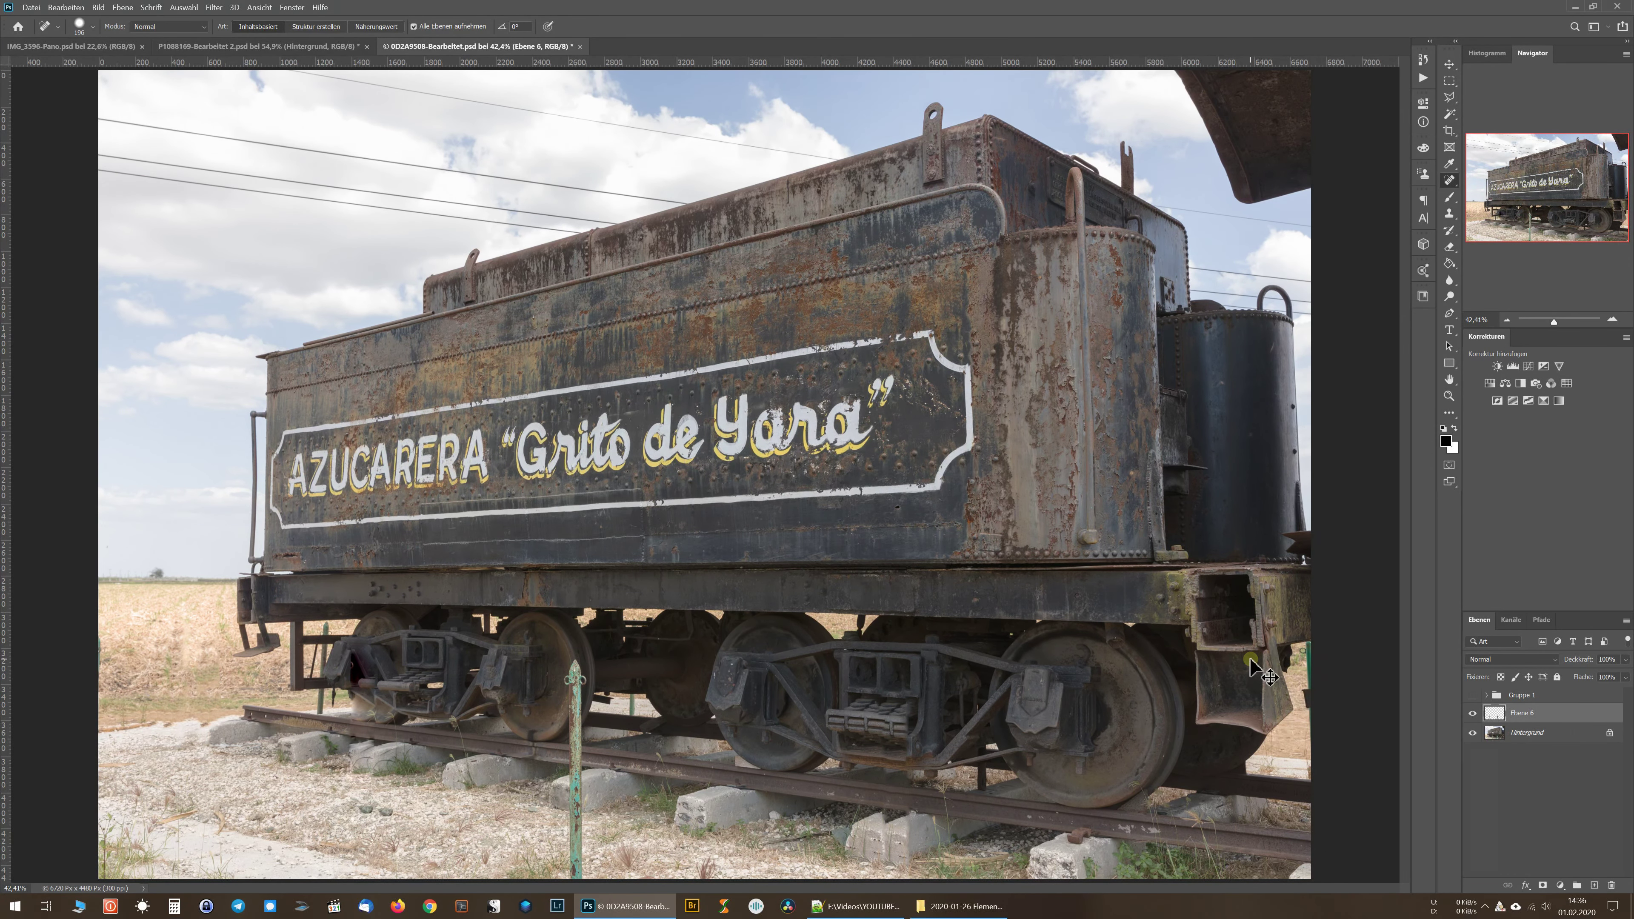
{"action": "key", "text": "ctrl+plus"}
{"action": "key", "text": "ctrl+plus"}
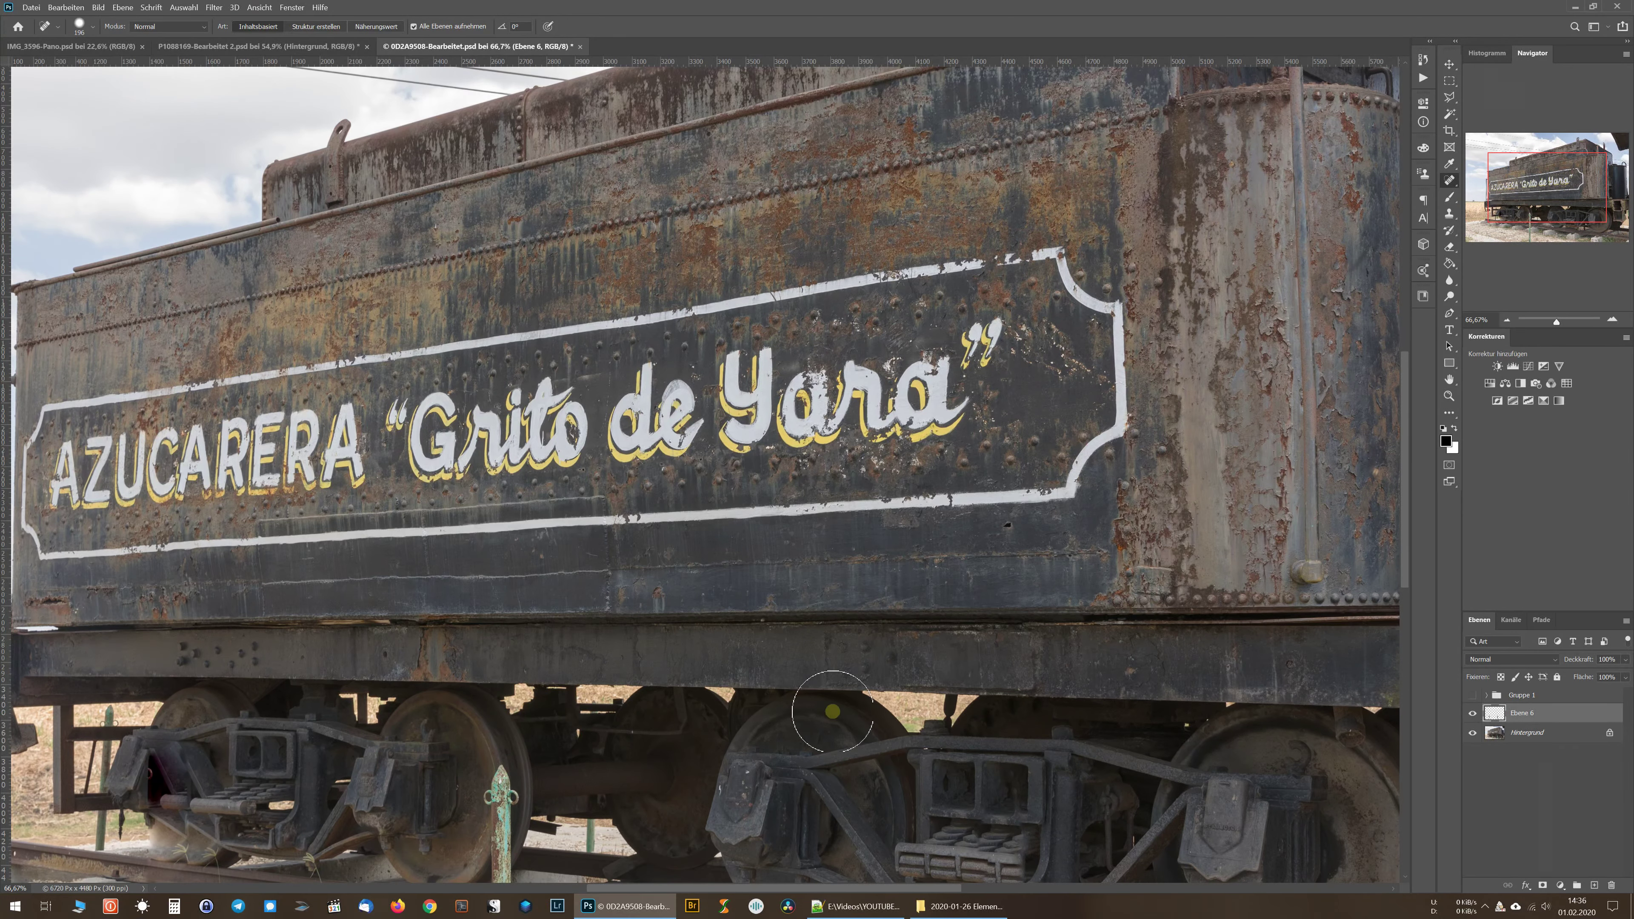
Spot-heal the teal pole and a bracket mark, then undo both retouches
{"action": "left_click_drag", "start_coordinate": [693, 649], "coordinate": [729, 362]}
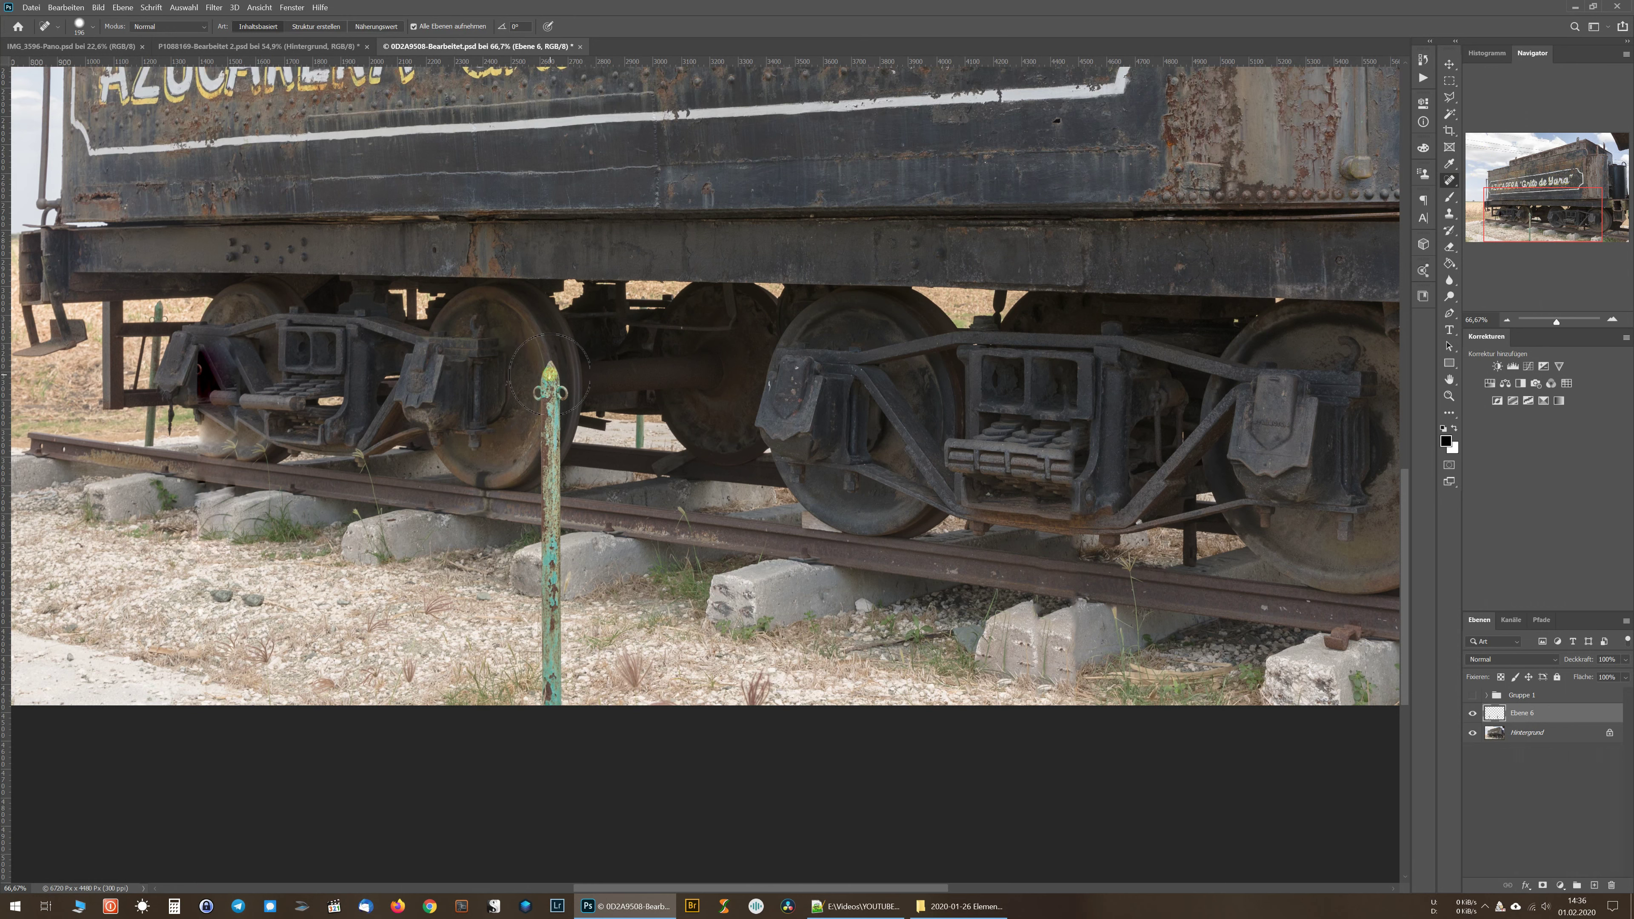
{"action": "left_click_drag", "start_coordinate": [549, 374], "coordinate": [555, 705]}
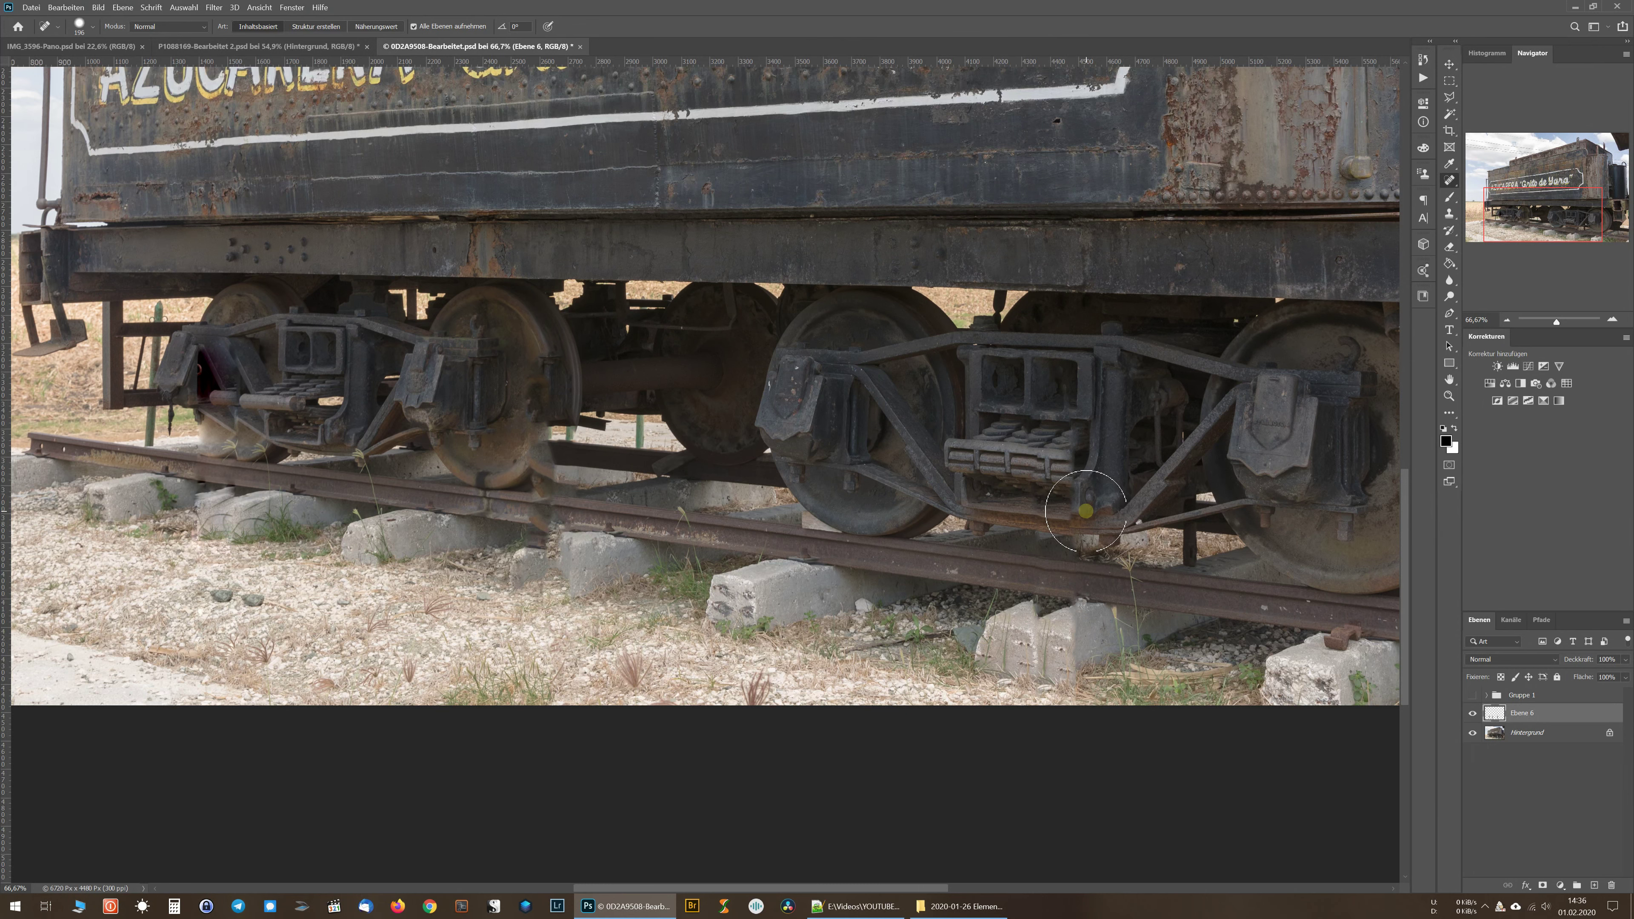
{"action": "left_click", "coordinate": [1086, 512]}
{"action": "key", "text": "ctrl+z"}
{"action": "key", "text": "ctrl+z"}
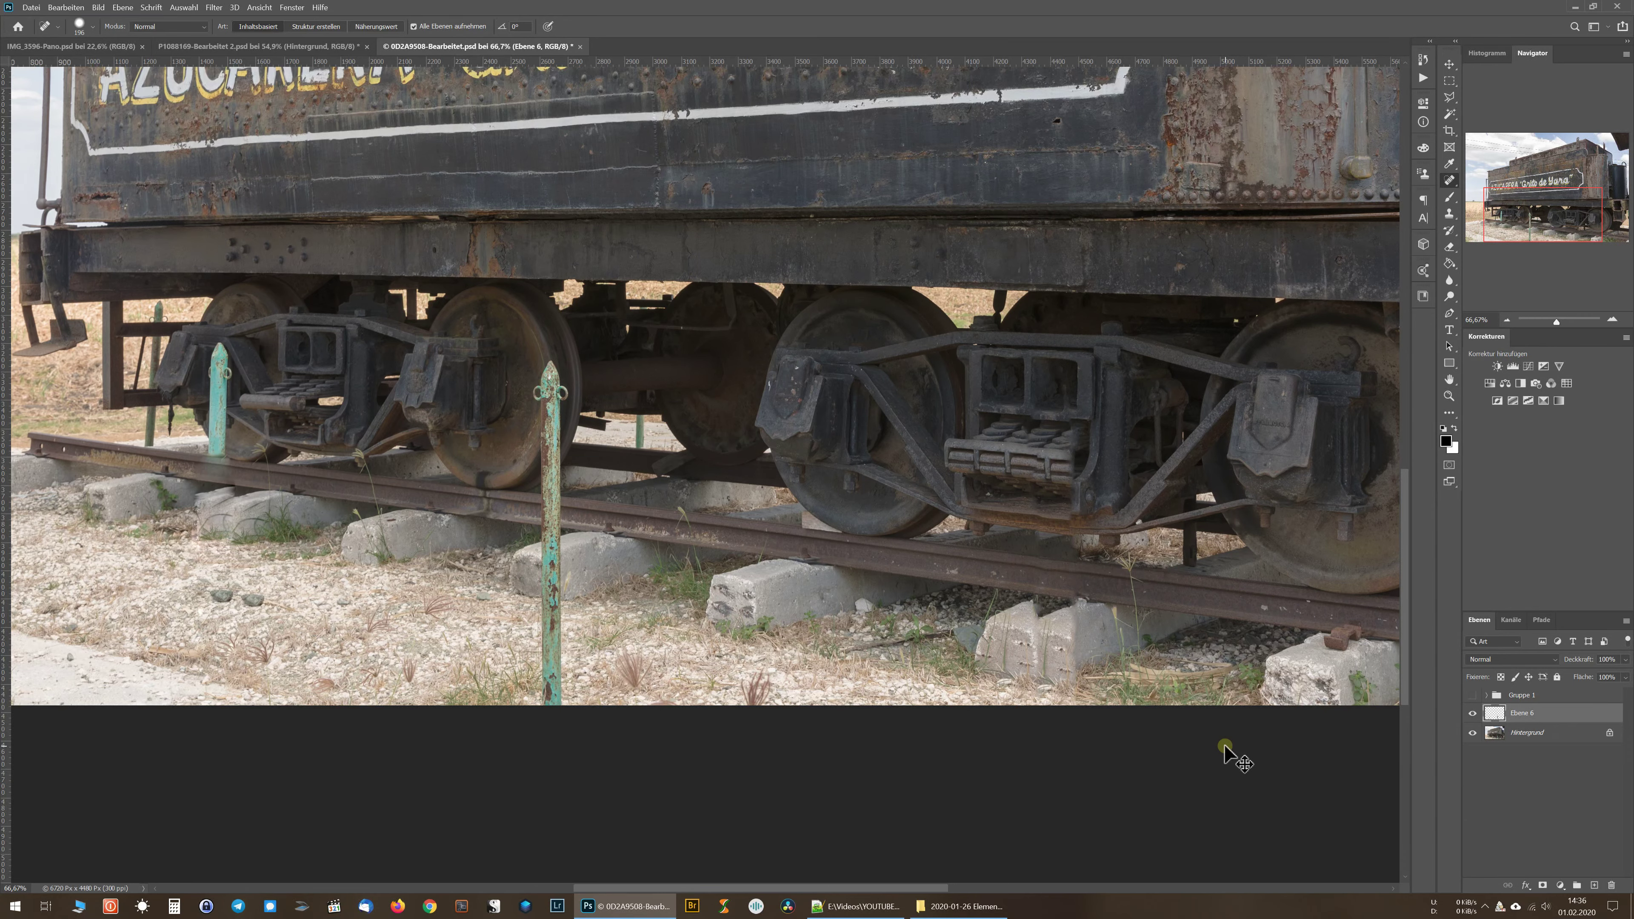
{"action": "key", "text": "ctrl+z"}
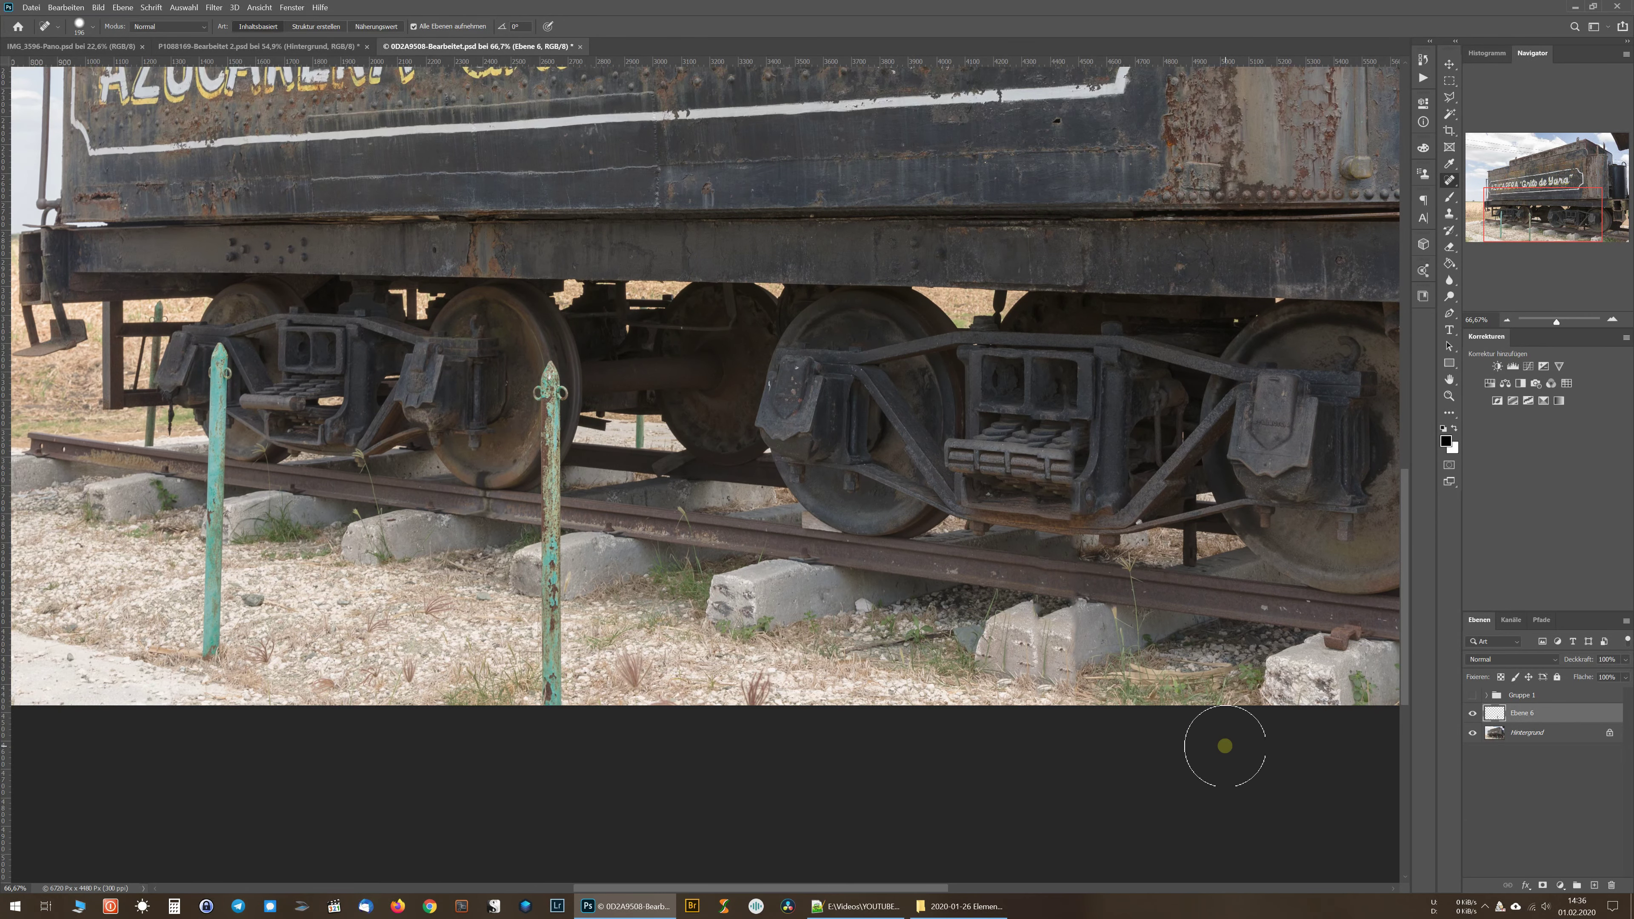
{"action": "left_click_drag", "start_coordinate": [846, 550], "coordinate": [1230, 570]}
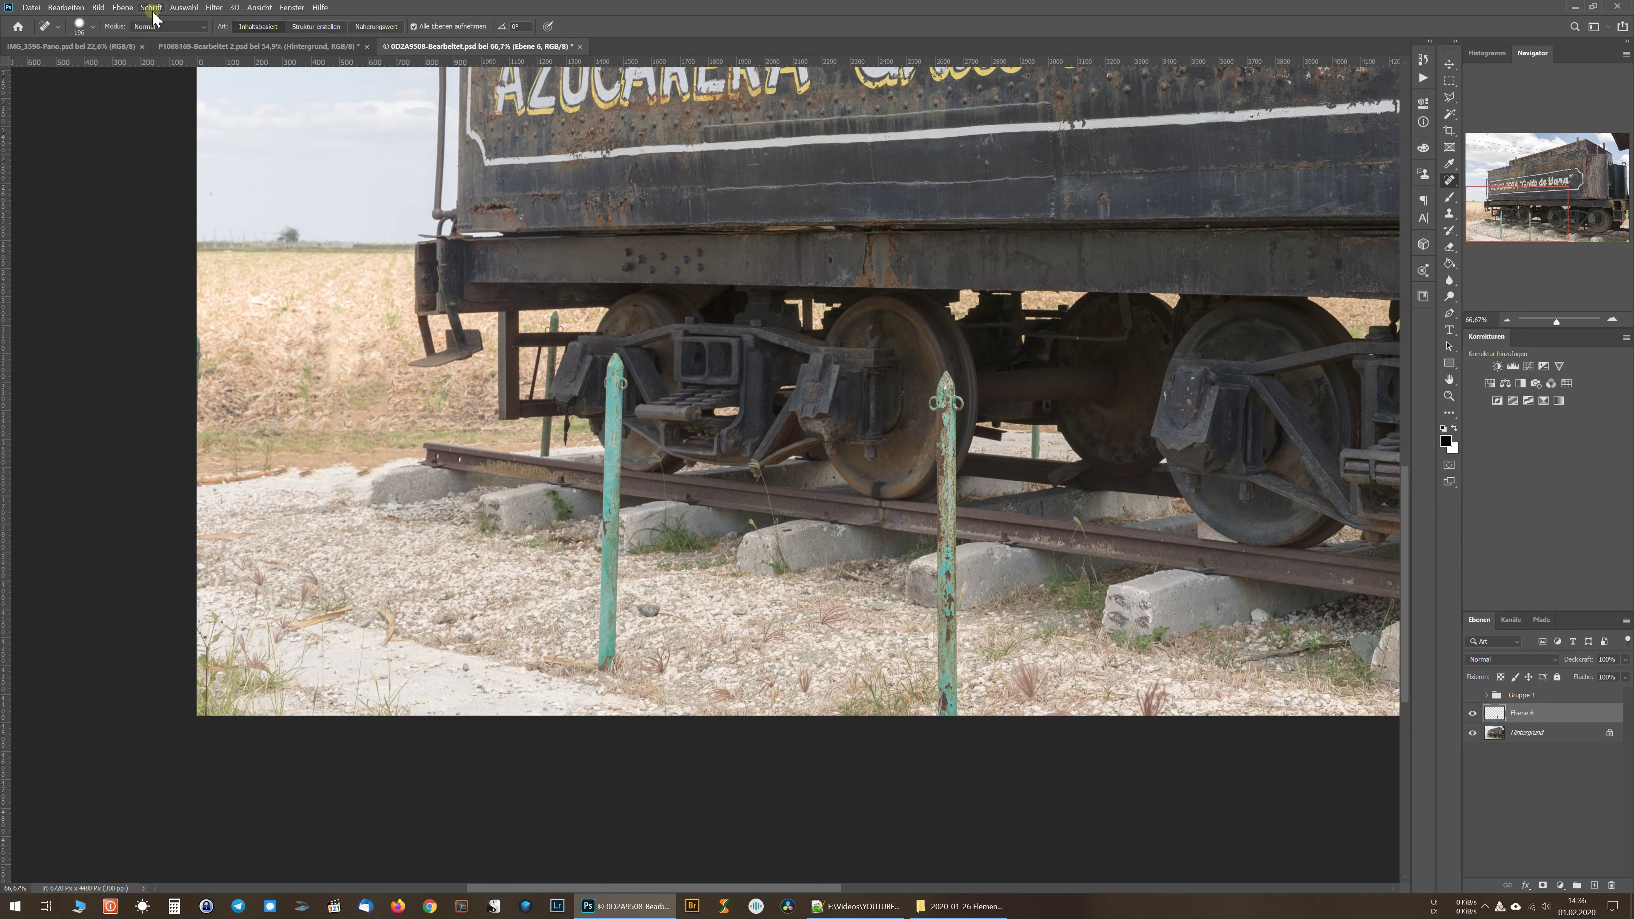
Make the Hintergrund layer active instead of Ebene 6 and pick the Lasso tool
{"action": "left_click", "coordinate": [1519, 732]}
{"action": "left_click", "coordinate": [1493, 734]}
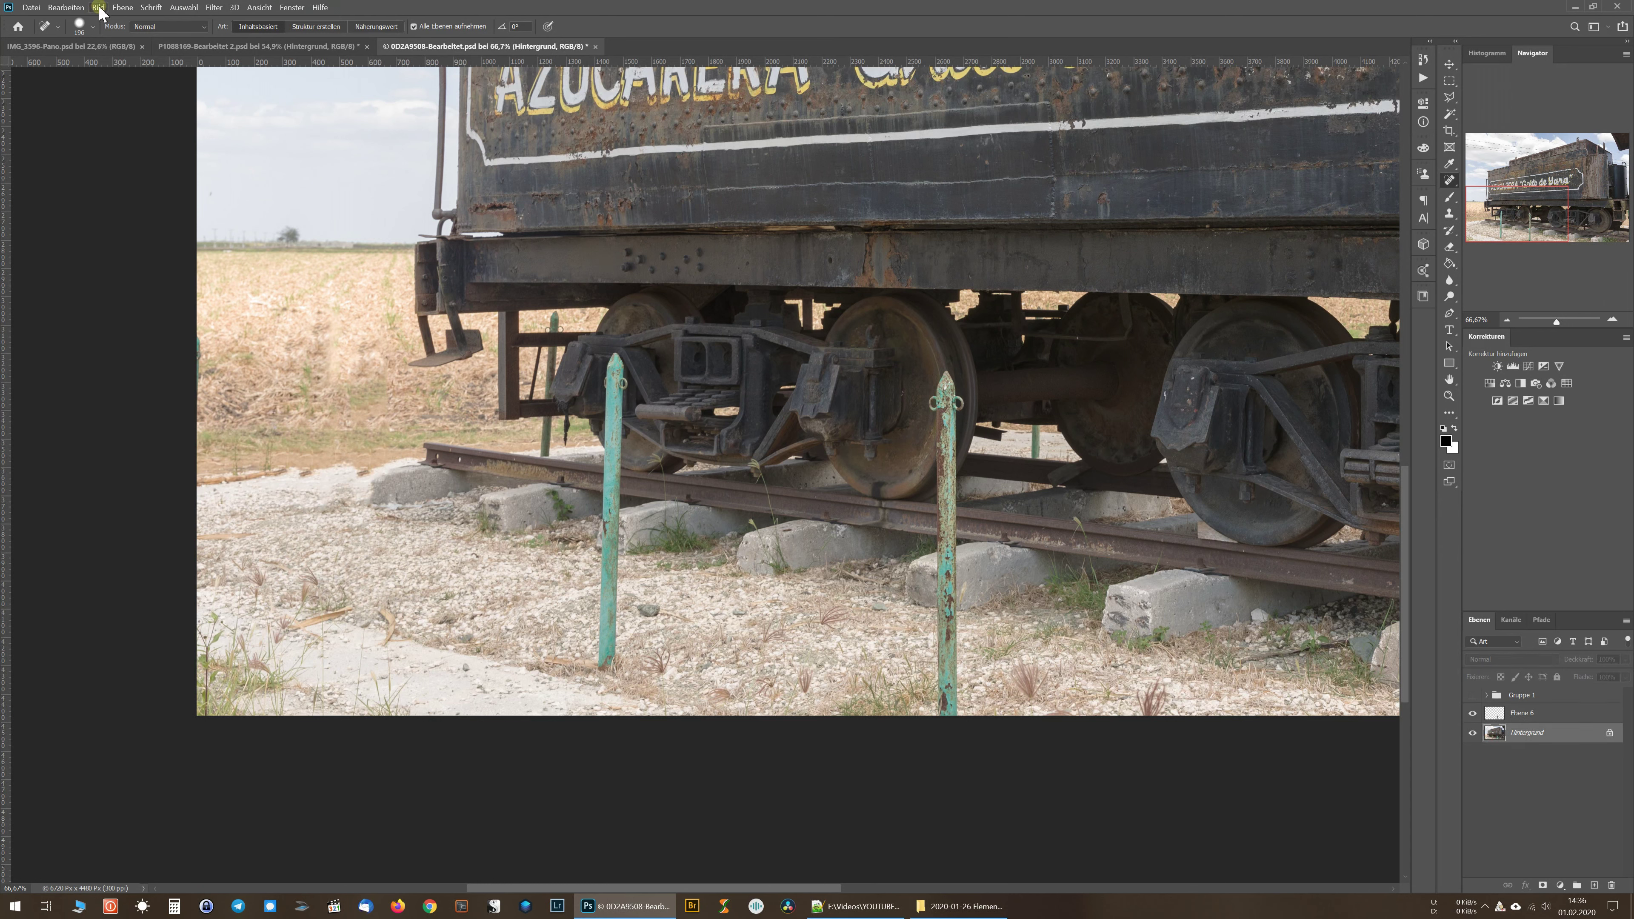
{"action": "left_click", "coordinate": [79, 9]}
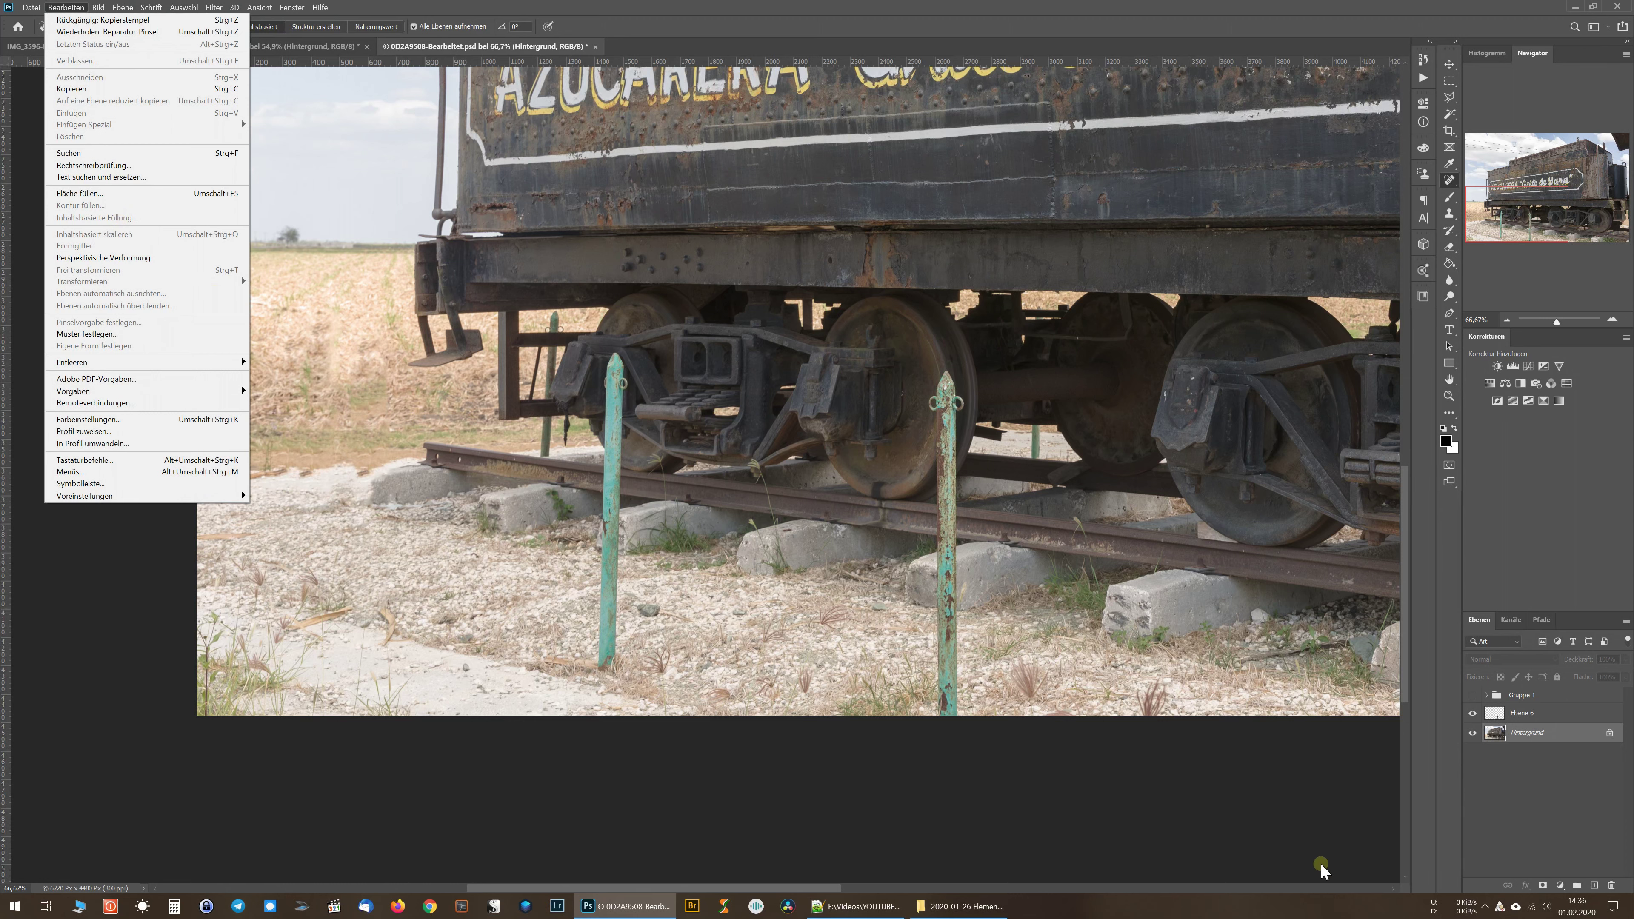
{"action": "left_click", "coordinate": [1450, 97]}
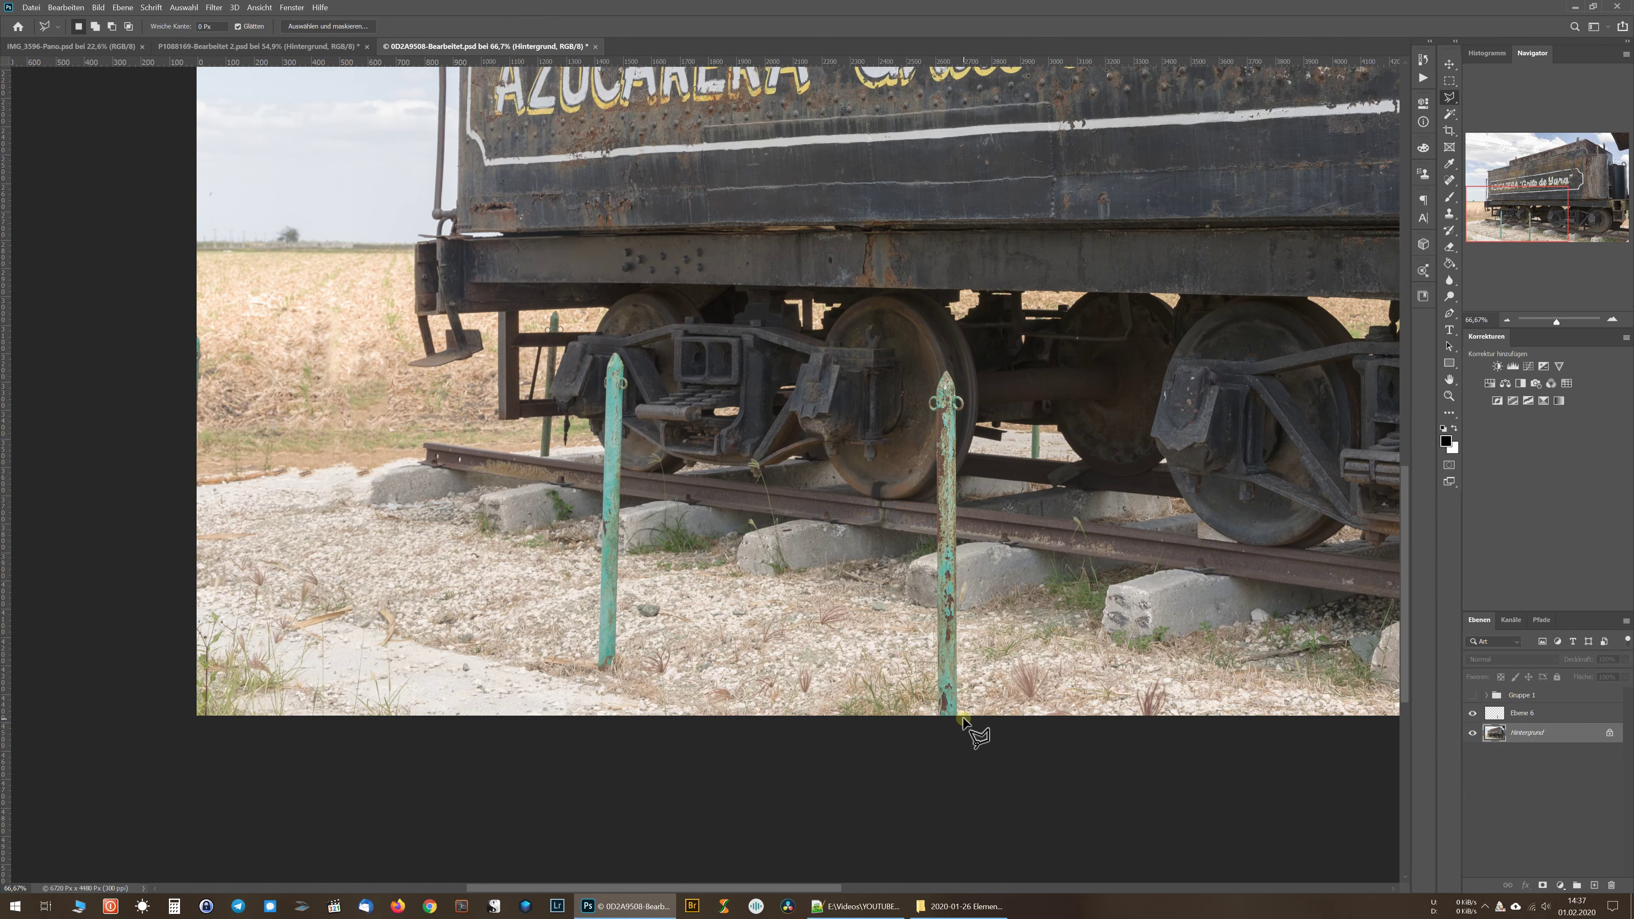
Lasso-select the teal post in front of the middle wheel, from ground to top
{"action": "left_click_drag", "start_coordinate": [964, 724], "coordinate": [972, 427]}
{"action": "mouse_move", "coordinate": [960, 421]}
{"action": "left_mouse_down"}
{"action": "mouse_move", "coordinate": [952, 369]}
{"action": "mouse_move", "coordinate": [928, 417]}
{"action": "left_mouse_up"}
{"action": "left_click_drag", "start_coordinate": [930, 417], "coordinate": [934, 731]}
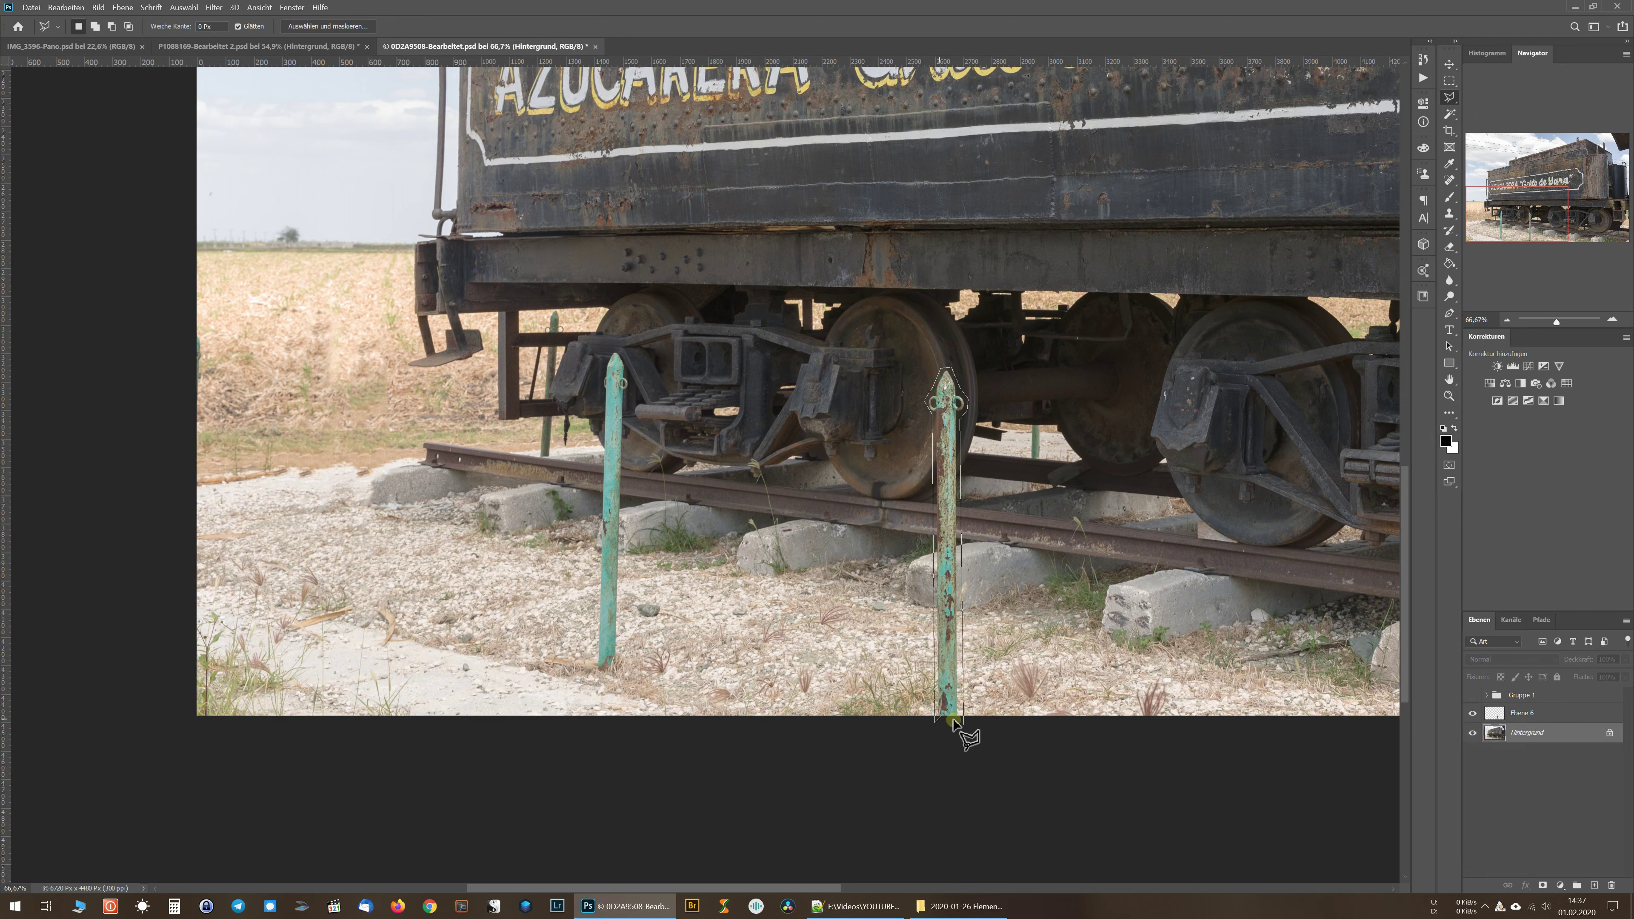
{"action": "left_click_drag", "start_coordinate": [934, 726], "coordinate": [963, 726]}
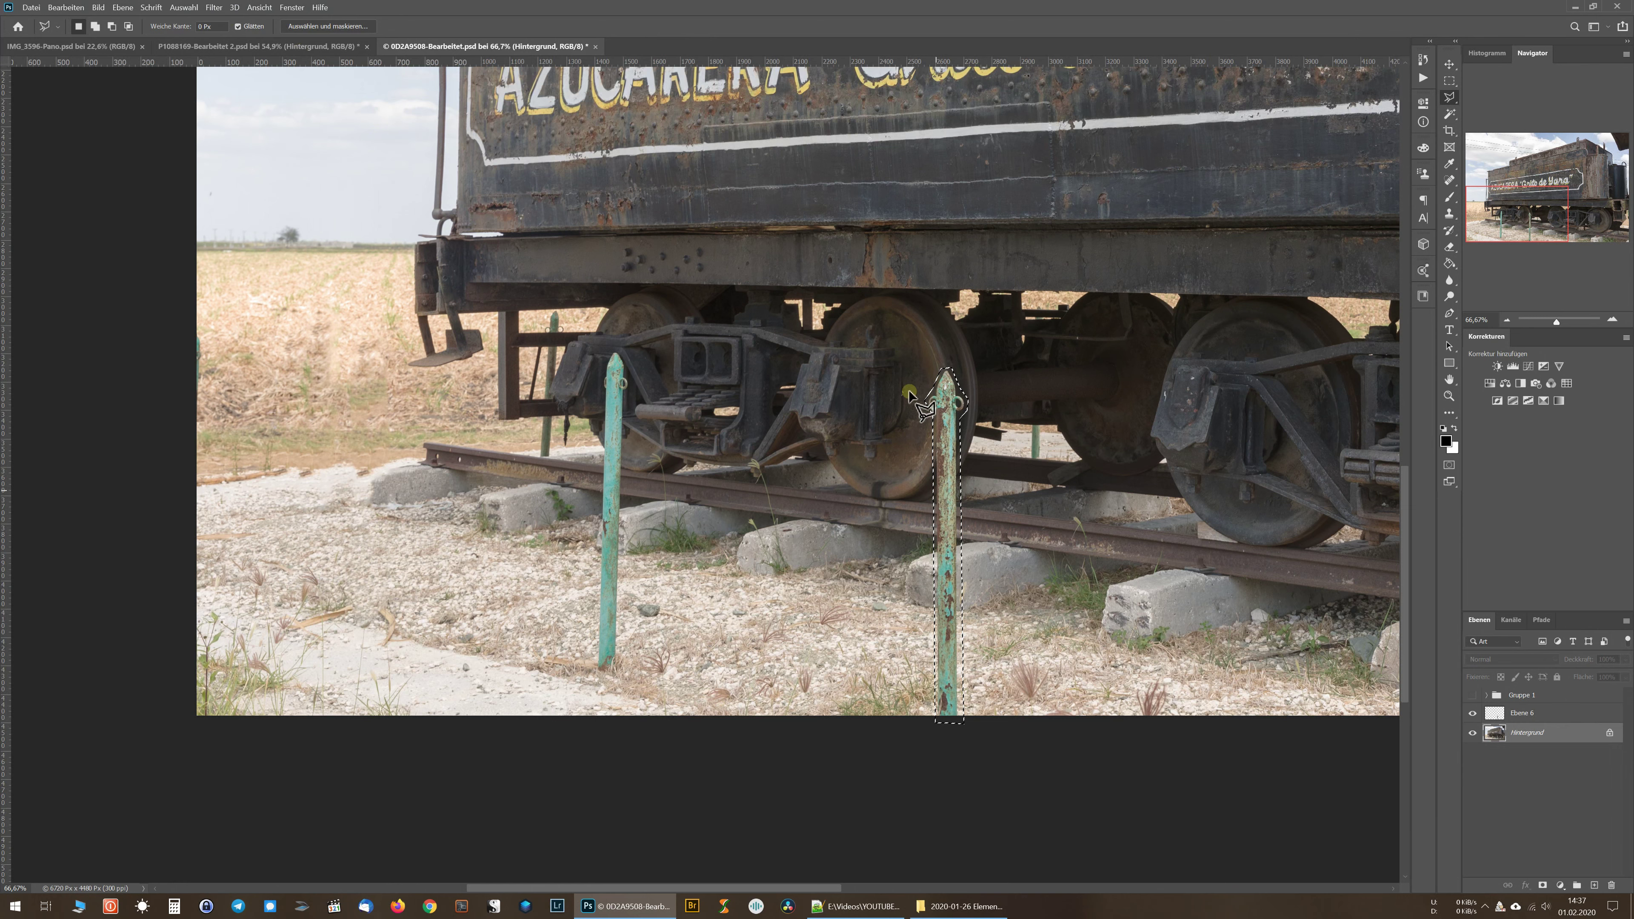
Open Inhaltsbasierte Füllung for the selected post and enlarge the sampling brush to 502 px
{"action": "left_click", "coordinate": [66, 8]}
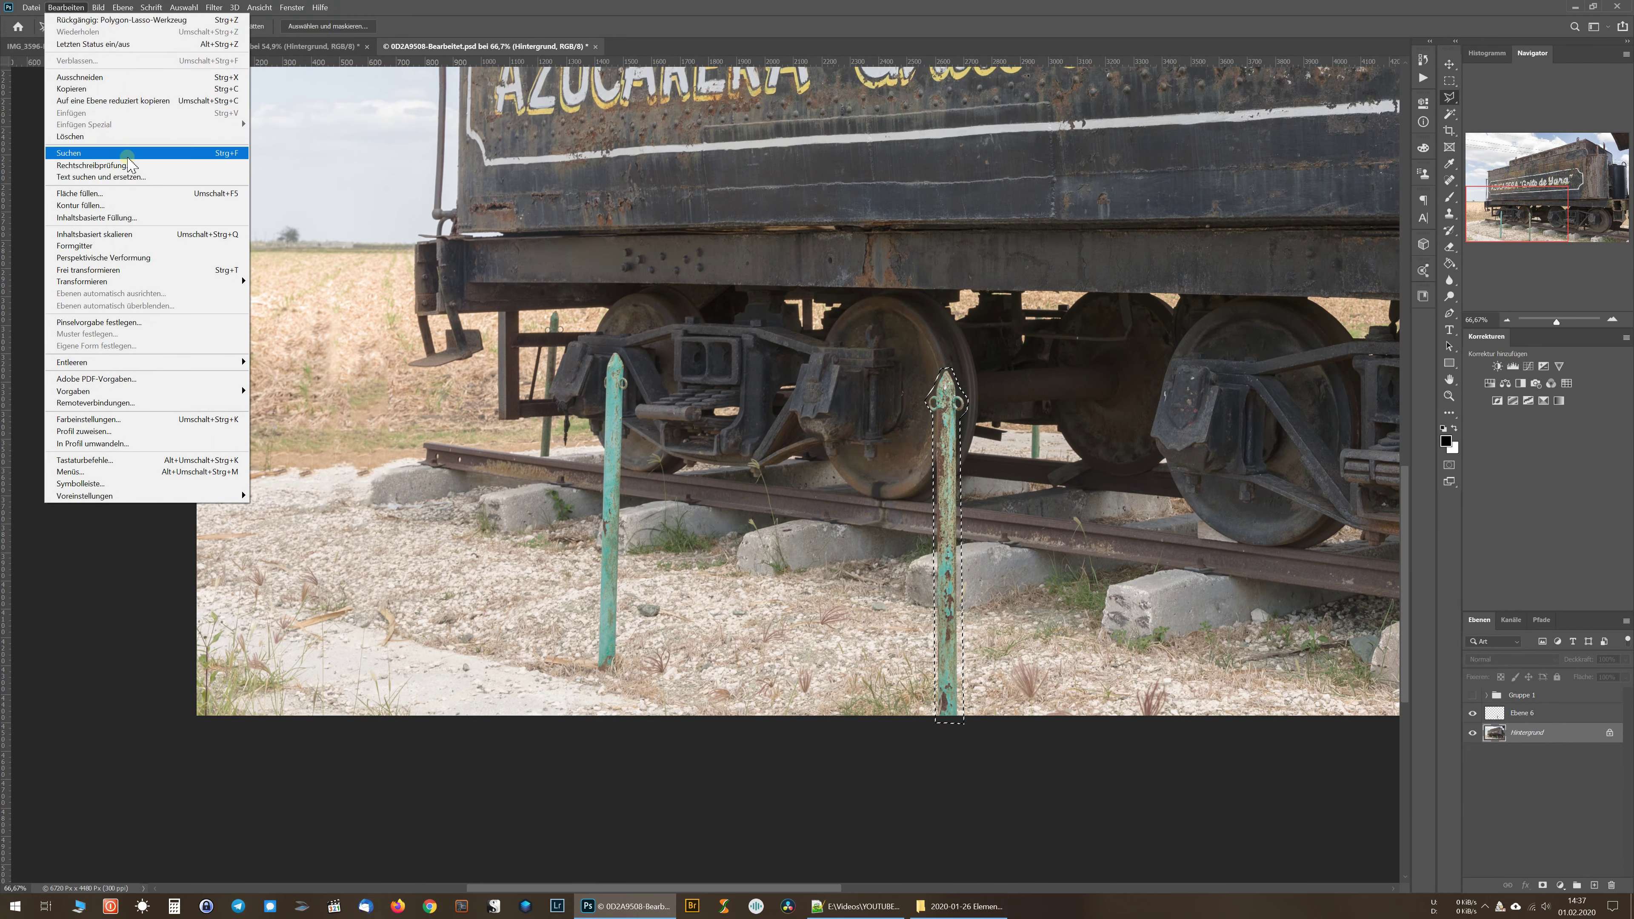
{"action": "left_click", "coordinate": [124, 219]}
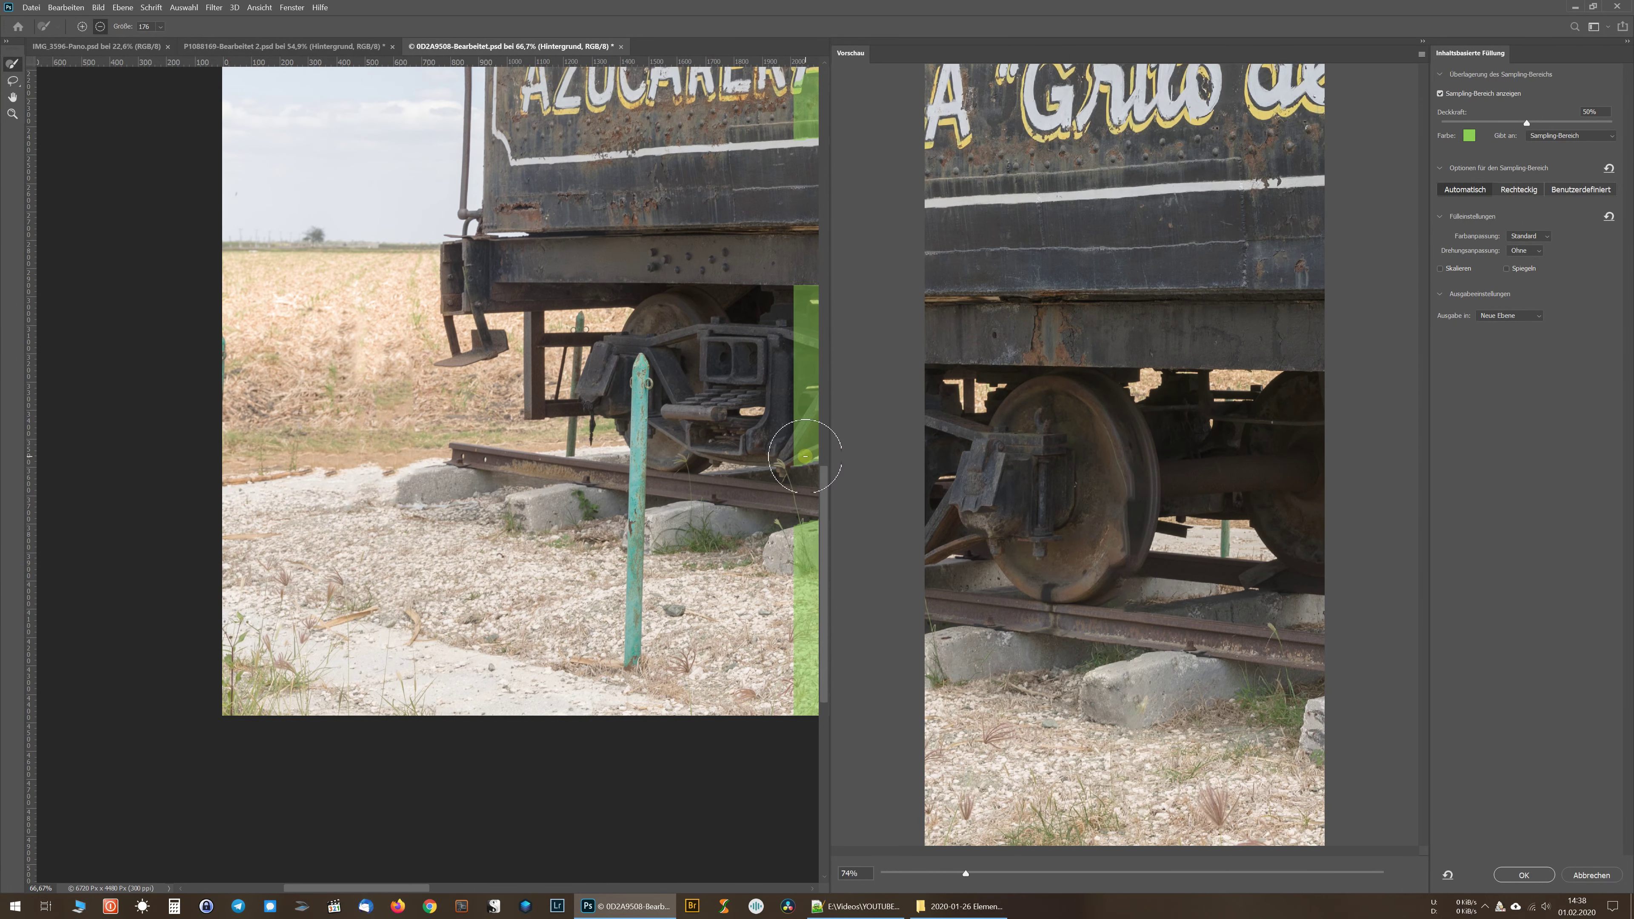
{"action": "left_click_drag", "start_coordinate": [729, 474], "coordinate": [297, 487]}
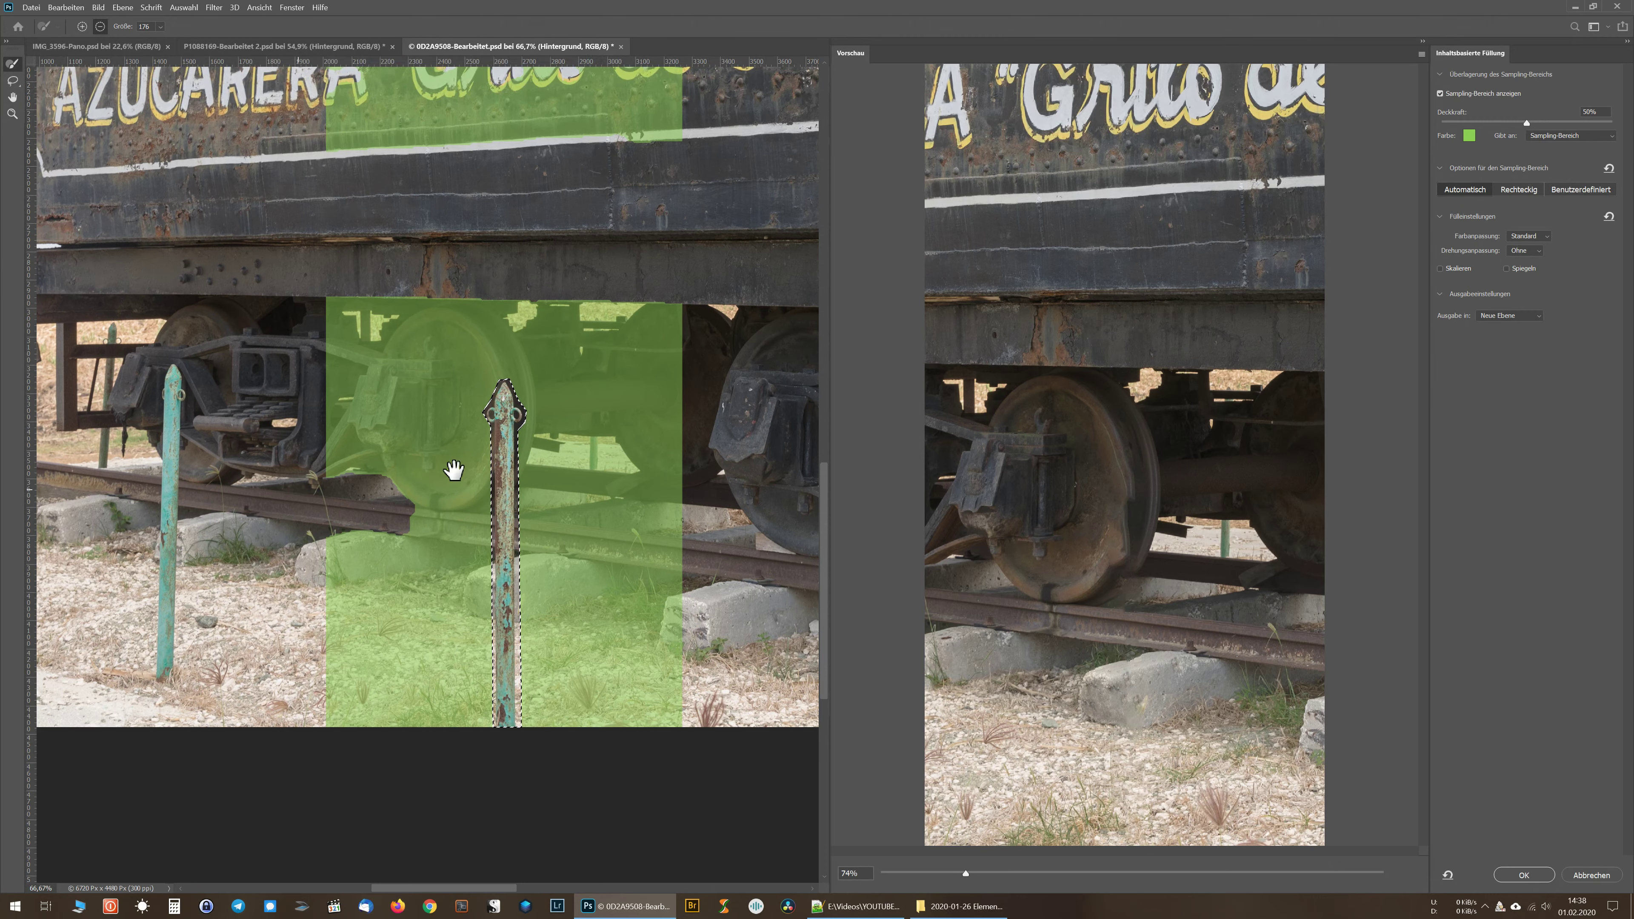
{"action": "left_click_drag", "start_coordinate": [733, 412], "coordinate": [745, 533]}
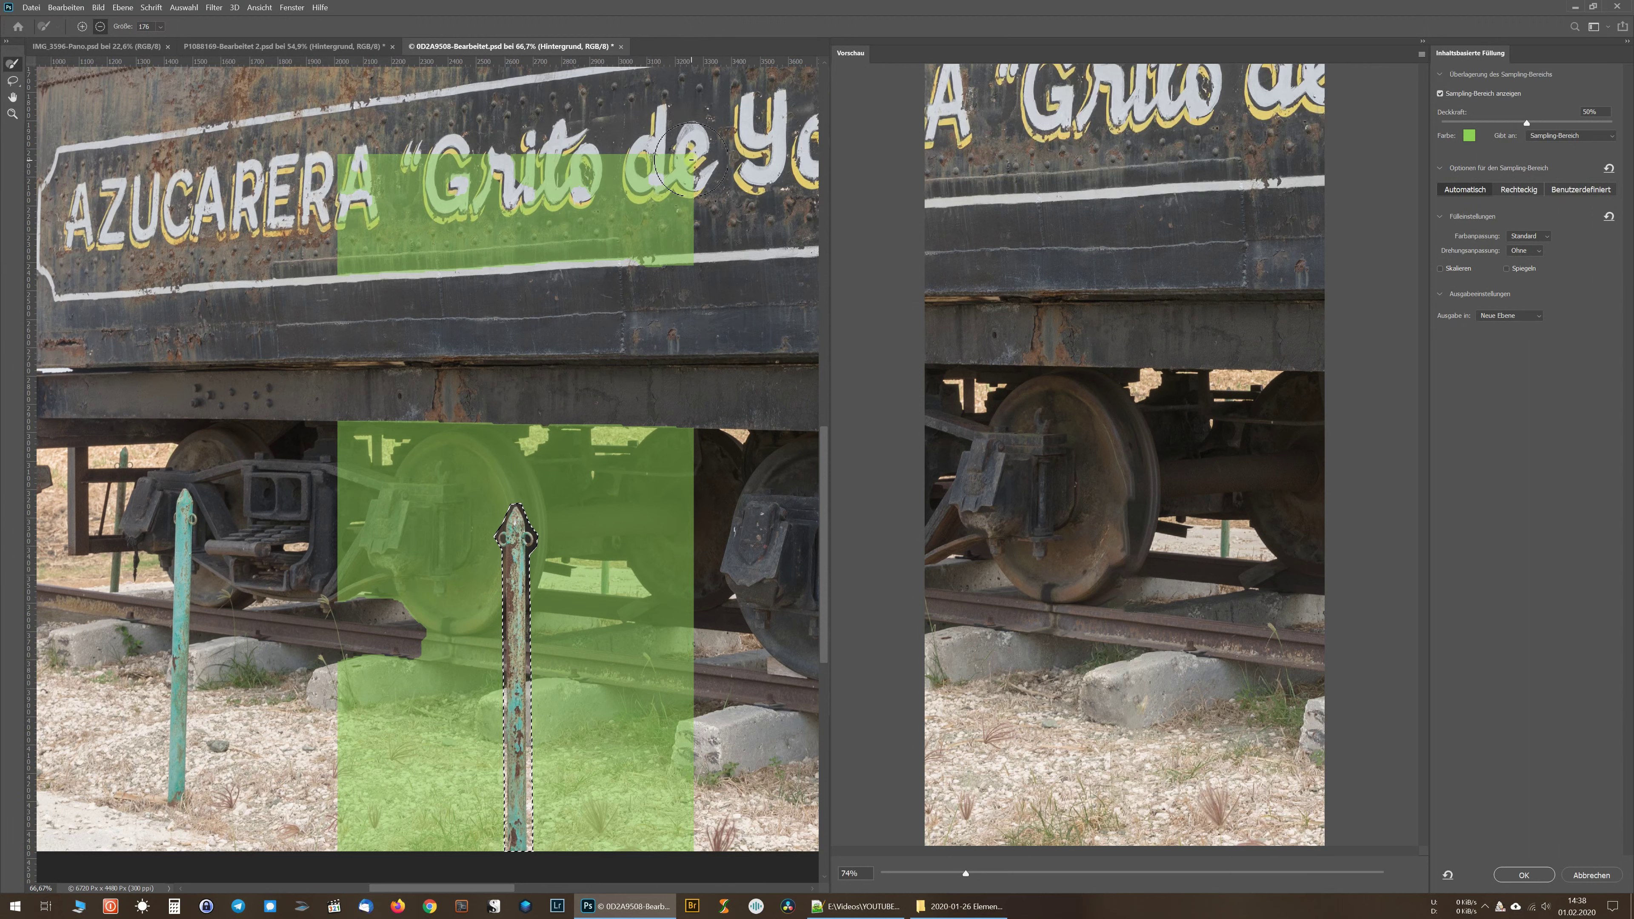
{"action": "mouse_move", "coordinate": [648, 224]}
{"action": "left_mouse_down"}
{"action": "mouse_move", "coordinate": [719, 239]}
{"action": "mouse_move", "coordinate": [470, 195]}
{"action": "mouse_move", "coordinate": [670, 275]}
{"action": "left_mouse_up"}
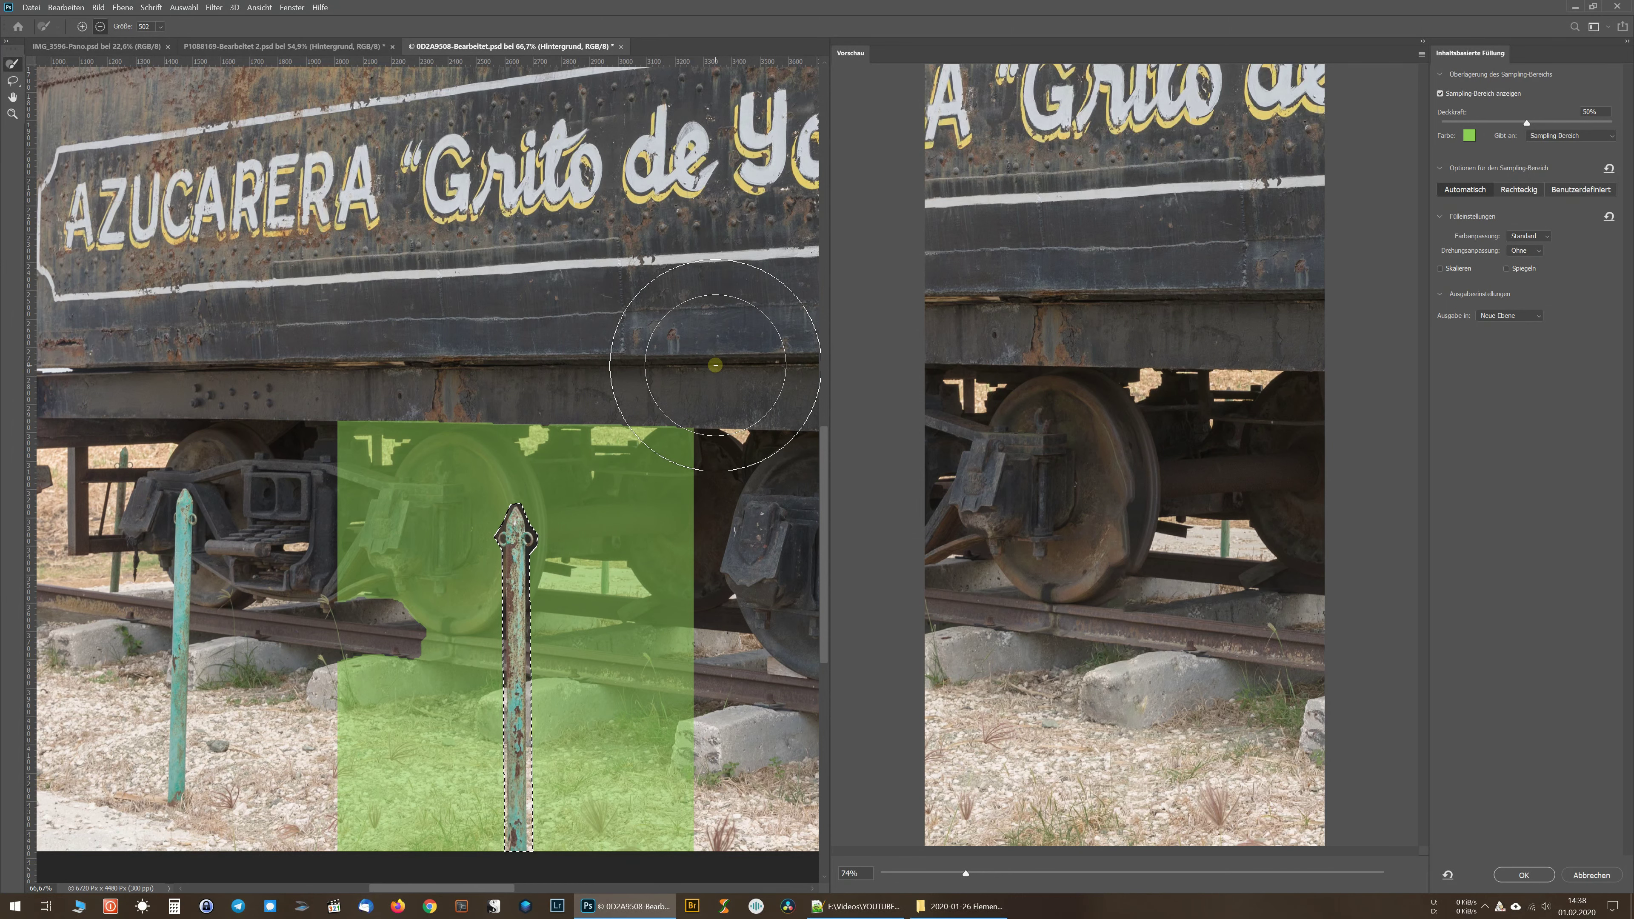
Trim the sampling area around the right post and tick Spiegeln for mirroring
{"action": "mouse_move", "coordinate": [764, 492]}
{"action": "left_mouse_down"}
{"action": "mouse_move", "coordinate": [765, 293]}
{"action": "mouse_move", "coordinate": [772, 370]}
{"action": "left_mouse_up"}
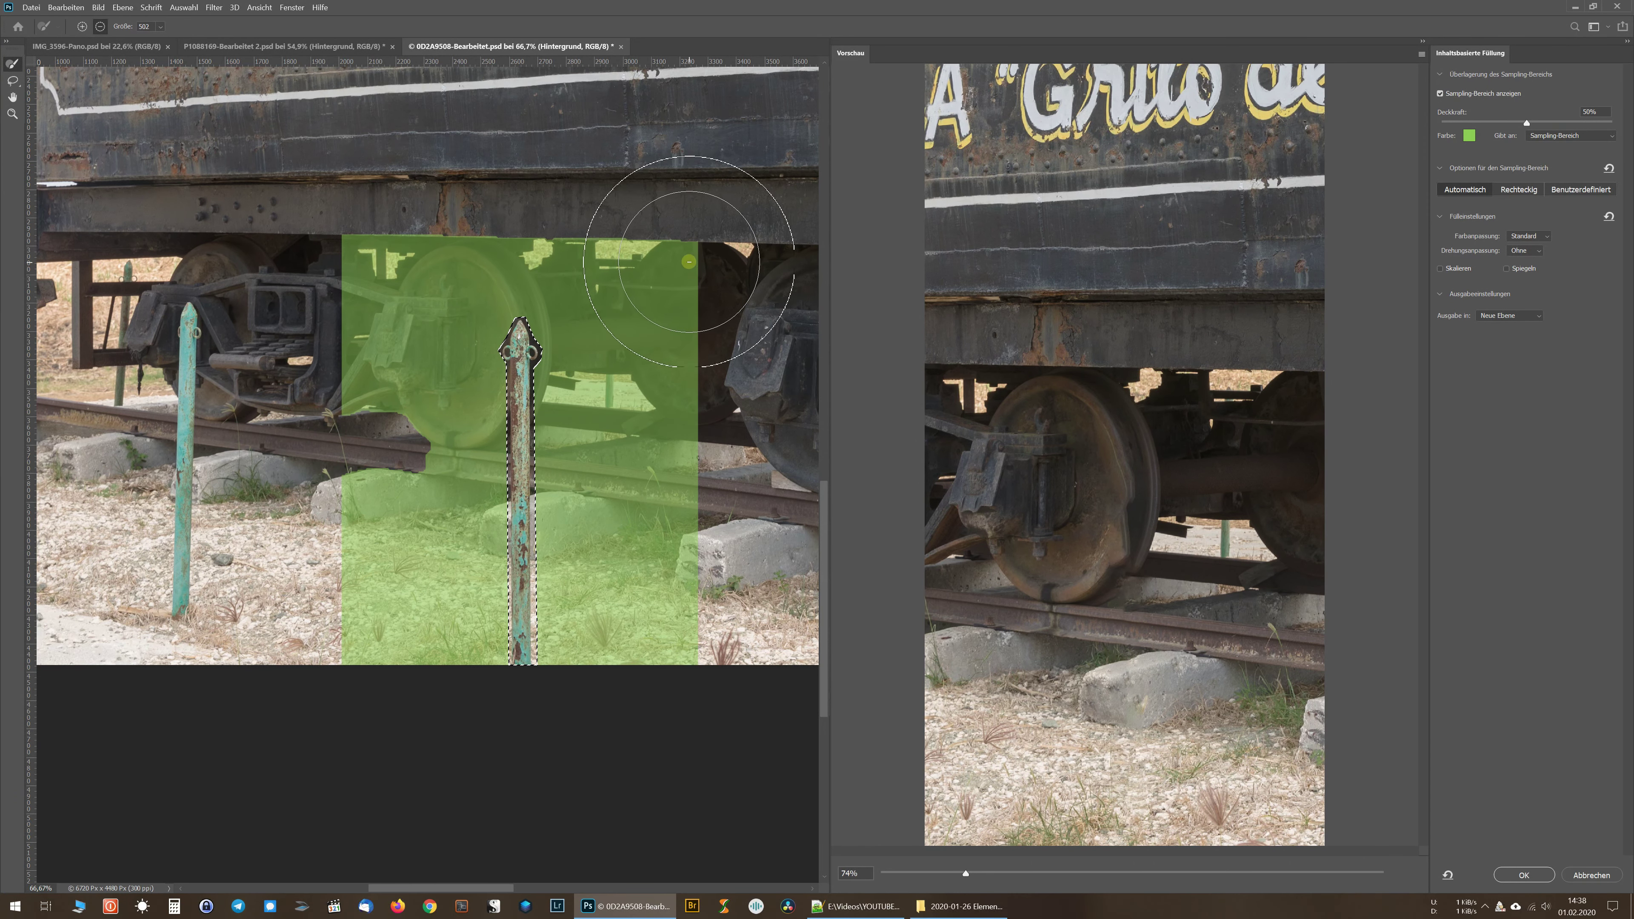
{"action": "left_click_drag", "start_coordinate": [689, 262], "coordinate": [691, 682]}
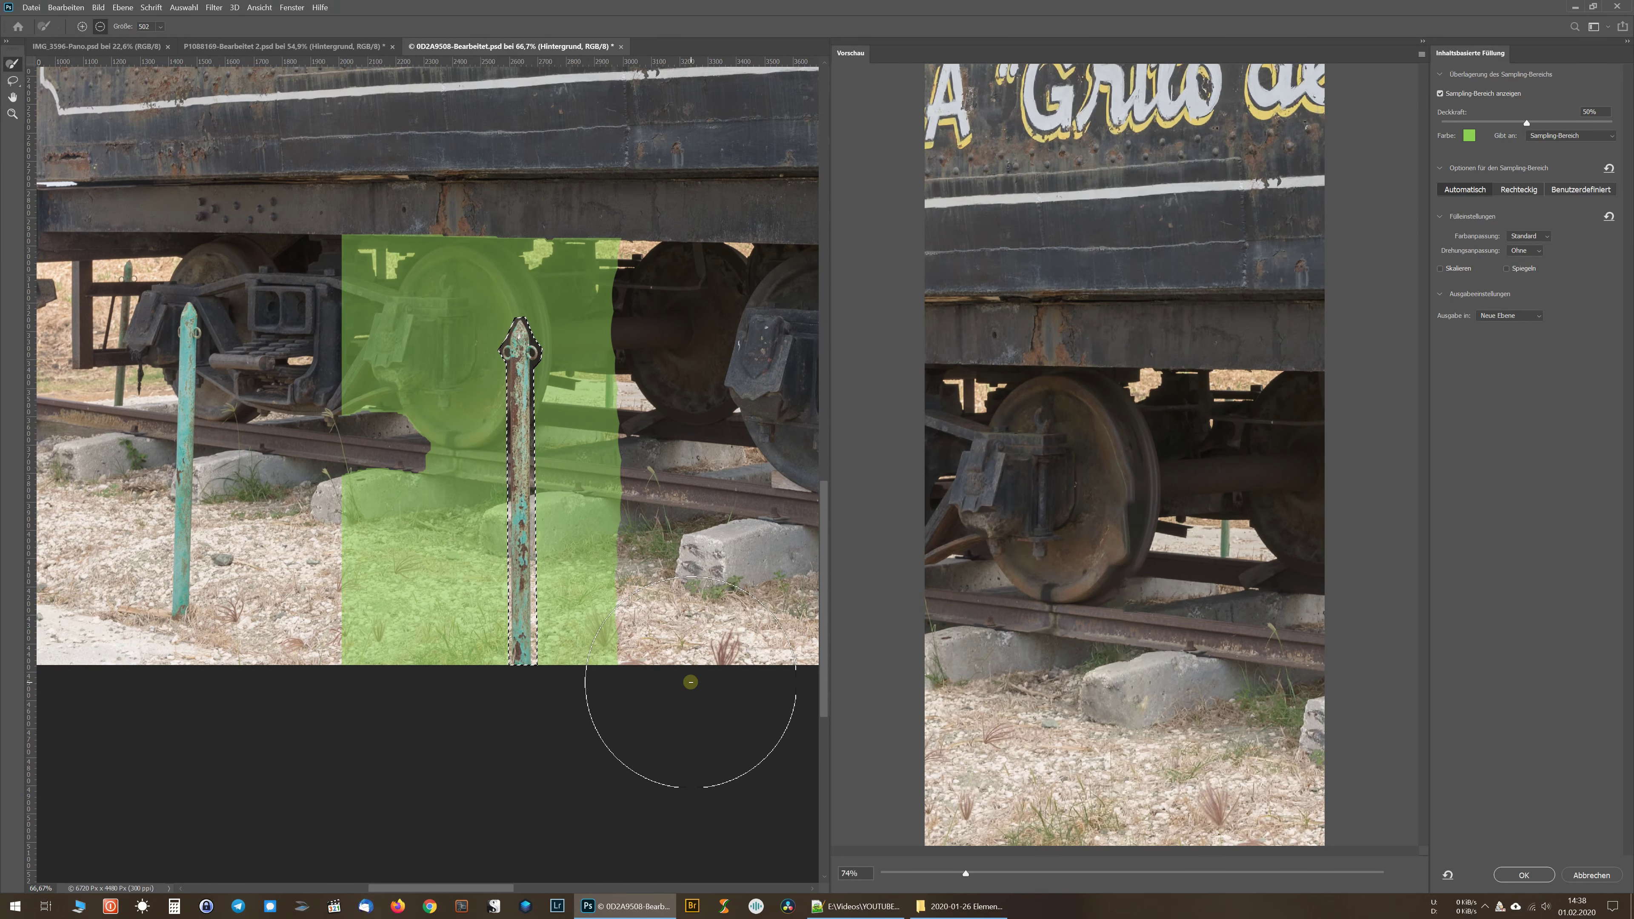
{"action": "left_click_drag", "start_coordinate": [374, 239], "coordinate": [385, 656]}
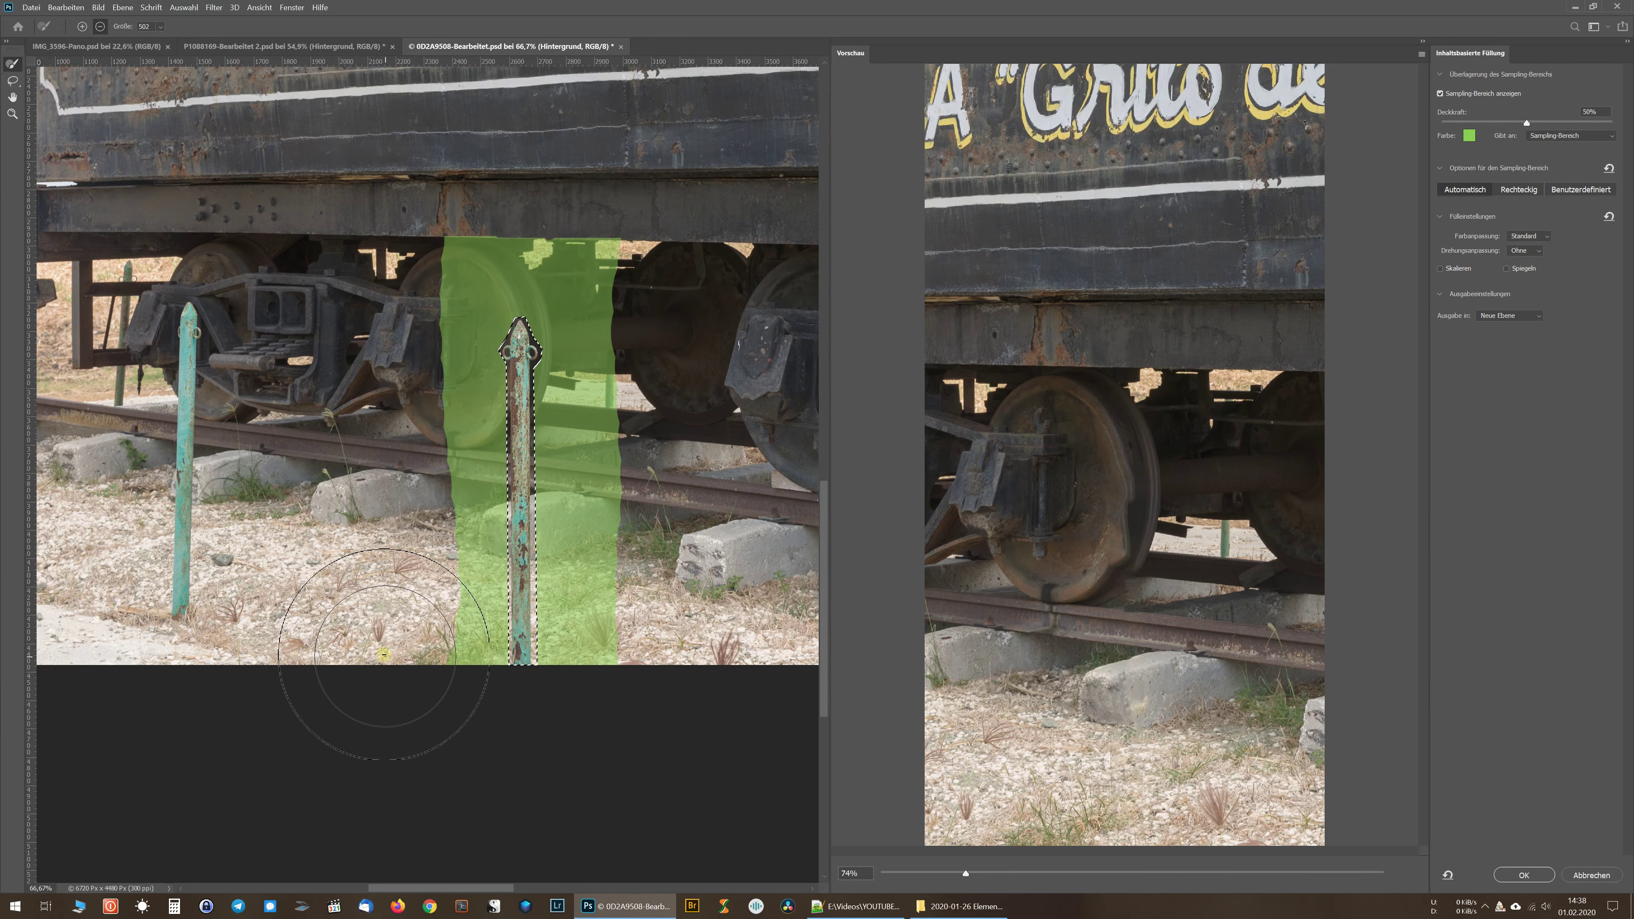
{"action": "left_click_drag", "start_coordinate": [593, 230], "coordinate": [534, 187]}
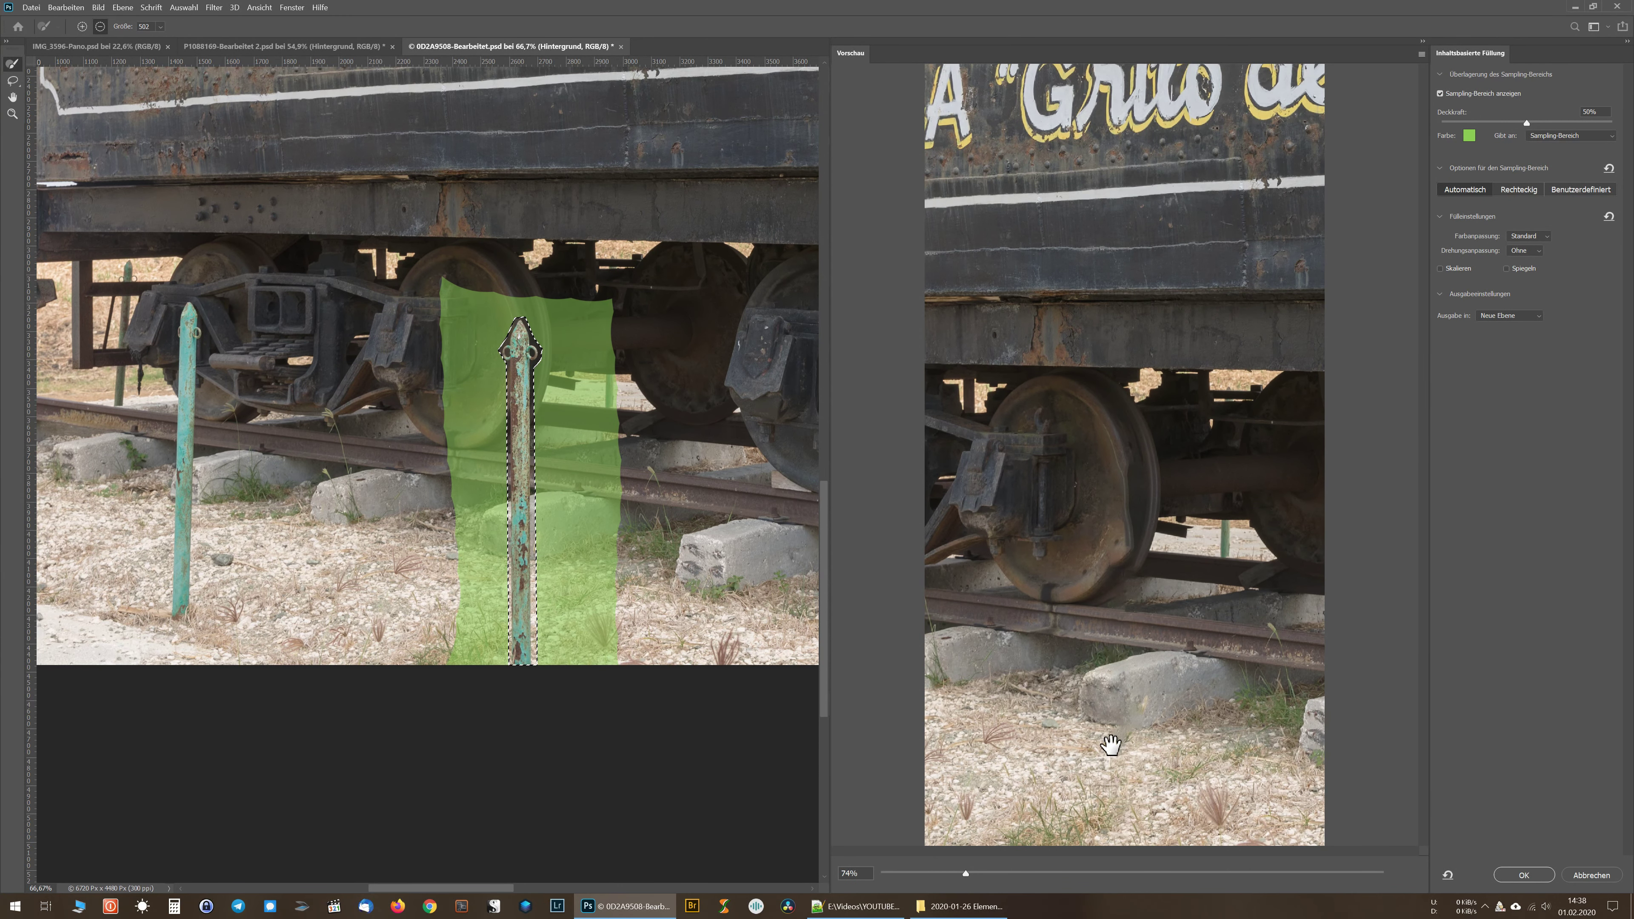
{"action": "key", "text": "ctrl+z"}
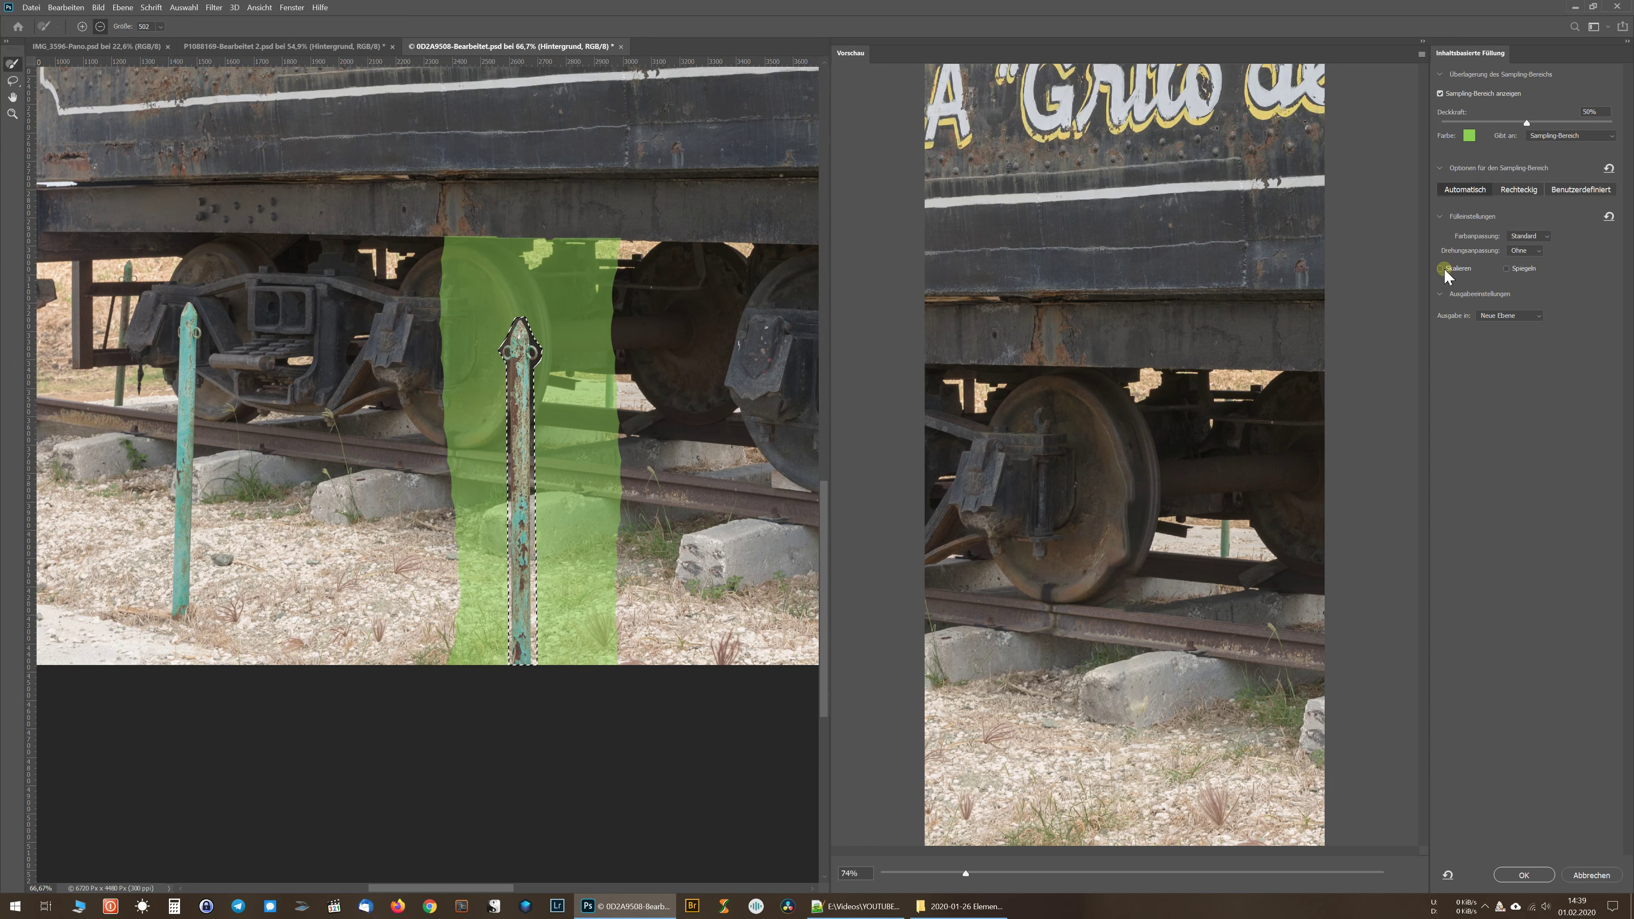
{"action": "left_click", "coordinate": [1506, 269]}
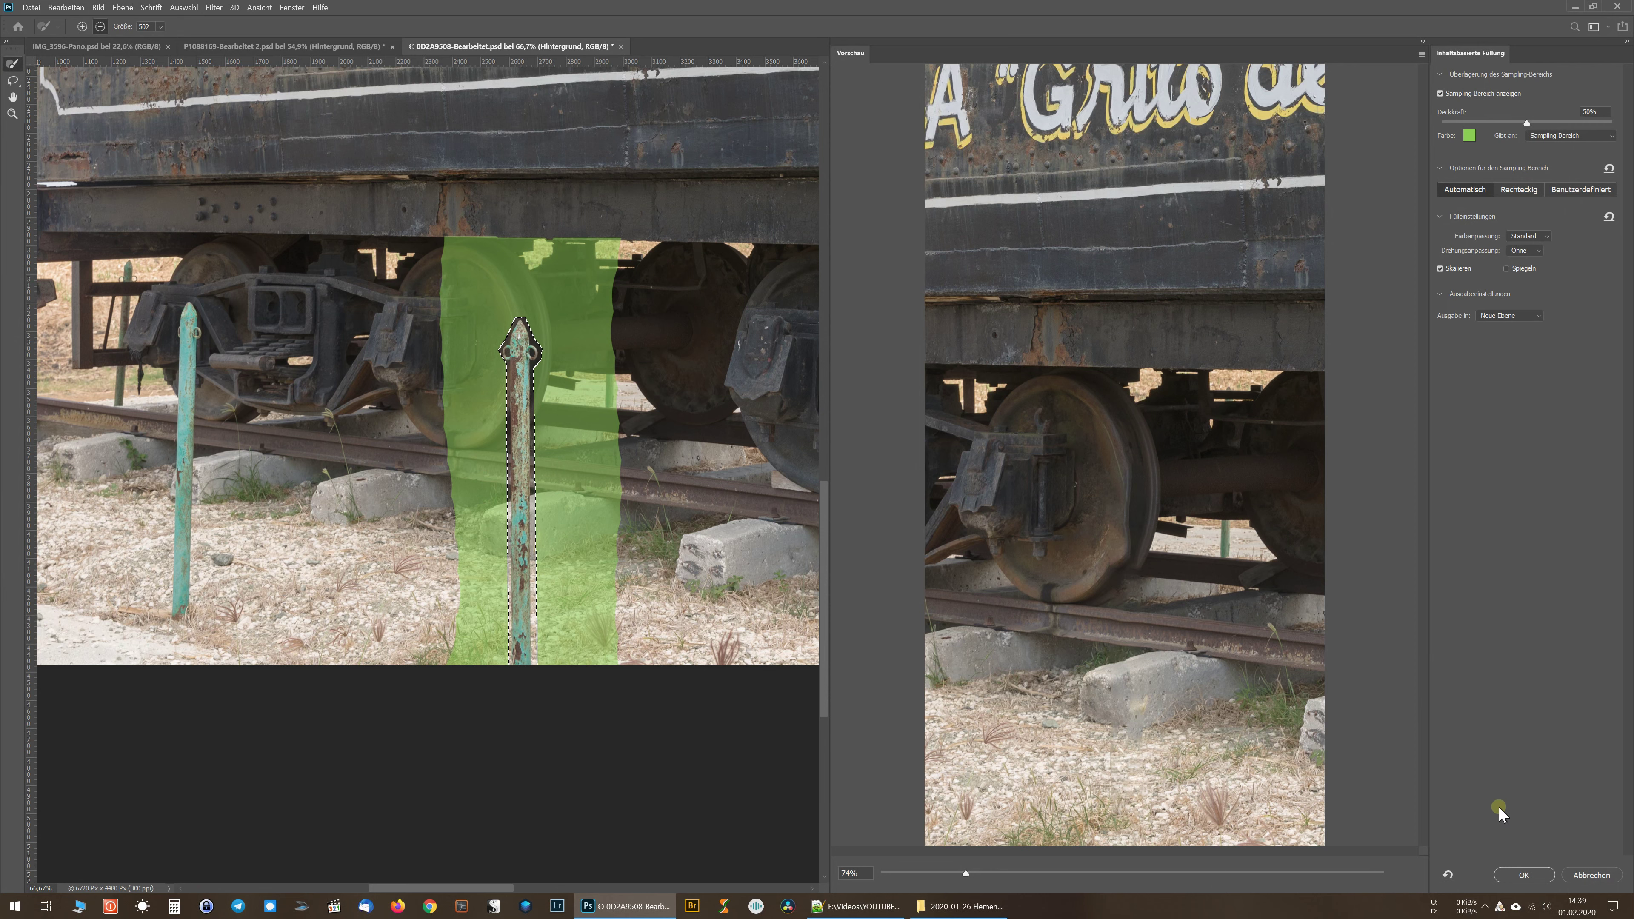
Apply the fill as a new Hintergrund Kopie layer and pan to the wagon's left end
{"action": "left_click", "coordinate": [1524, 876]}
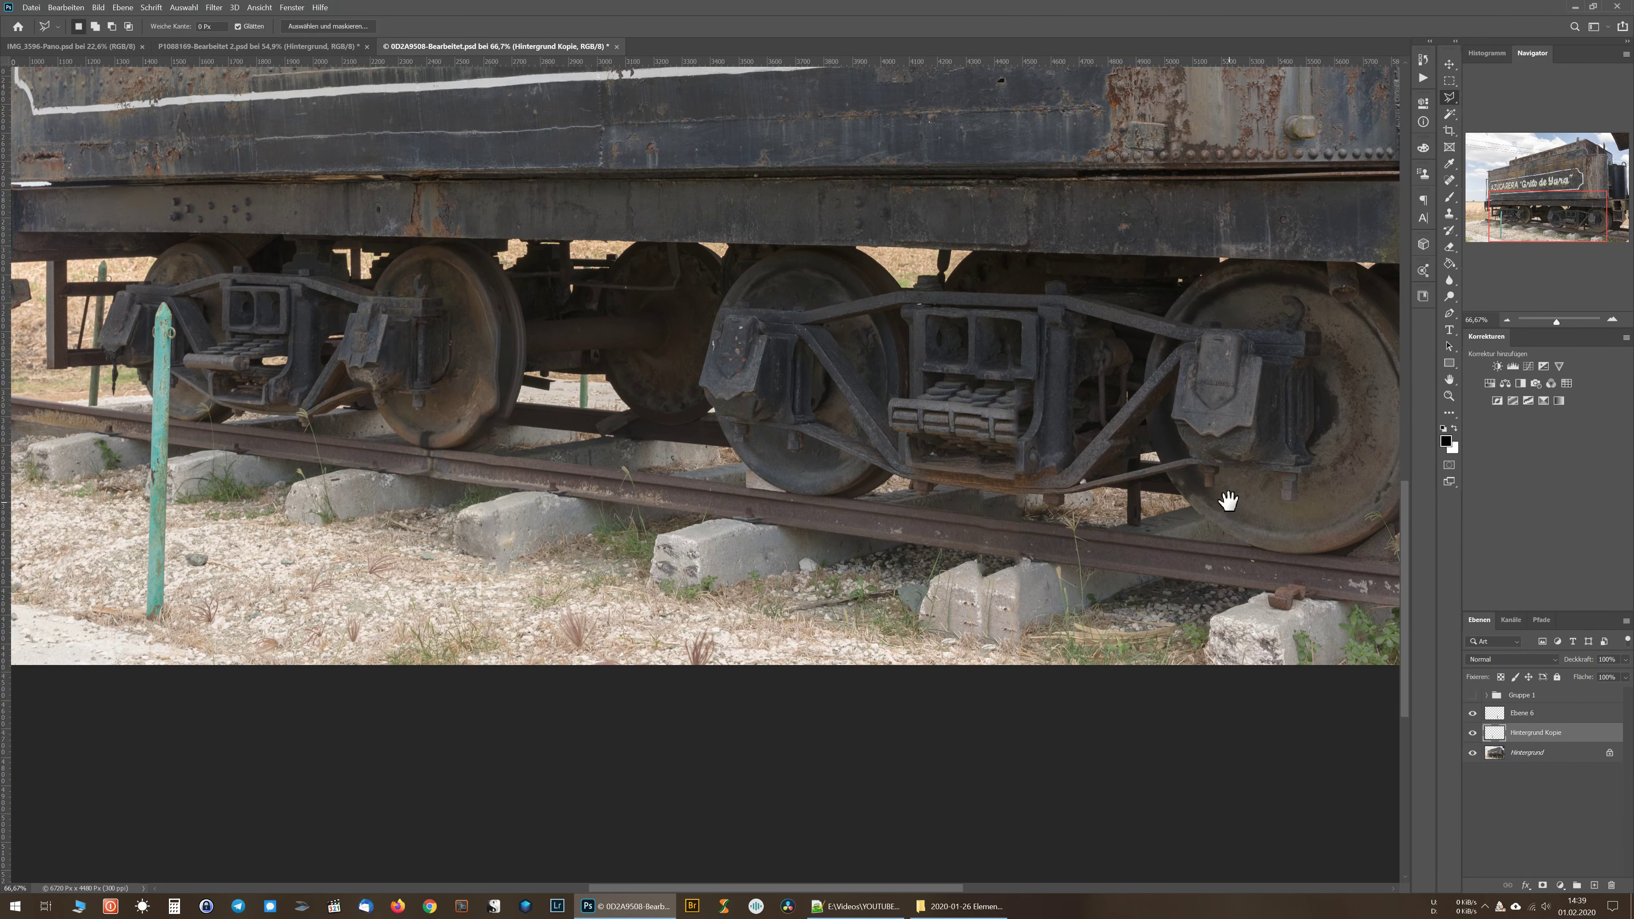
{"action": "left_click_drag", "start_coordinate": [1228, 501], "coordinate": [894, 464]}
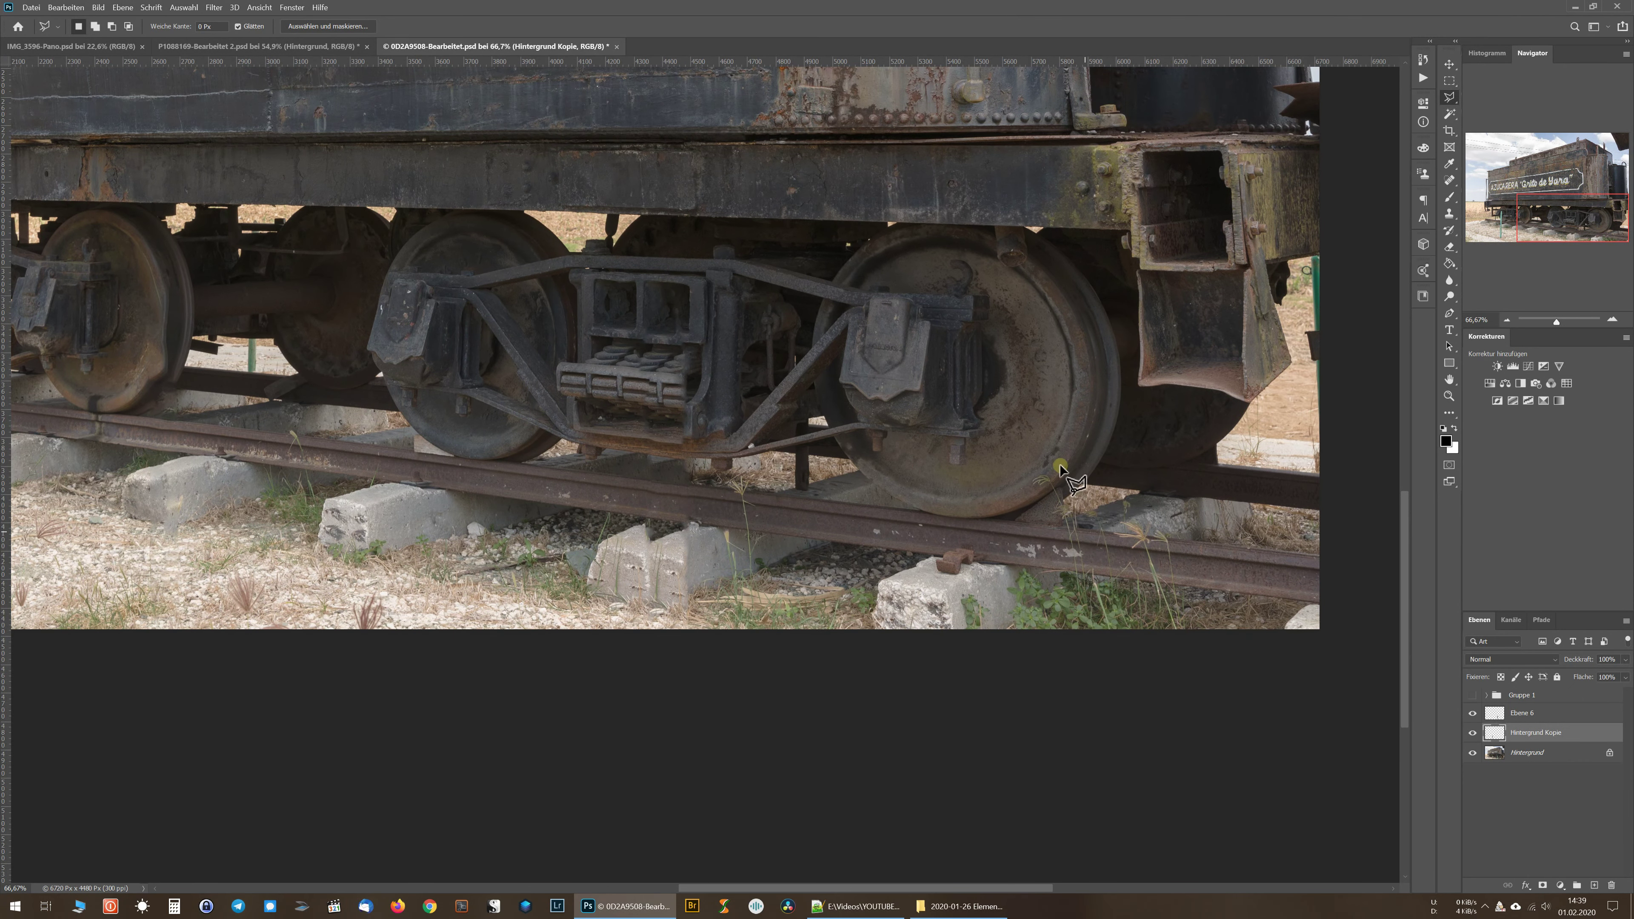
{"action": "mouse_move", "coordinate": [253, 282]}
{"action": "left_mouse_down"}
{"action": "mouse_move", "coordinate": [602, 366]}
{"action": "mouse_move", "coordinate": [808, 350]}
{"action": "left_mouse_up"}
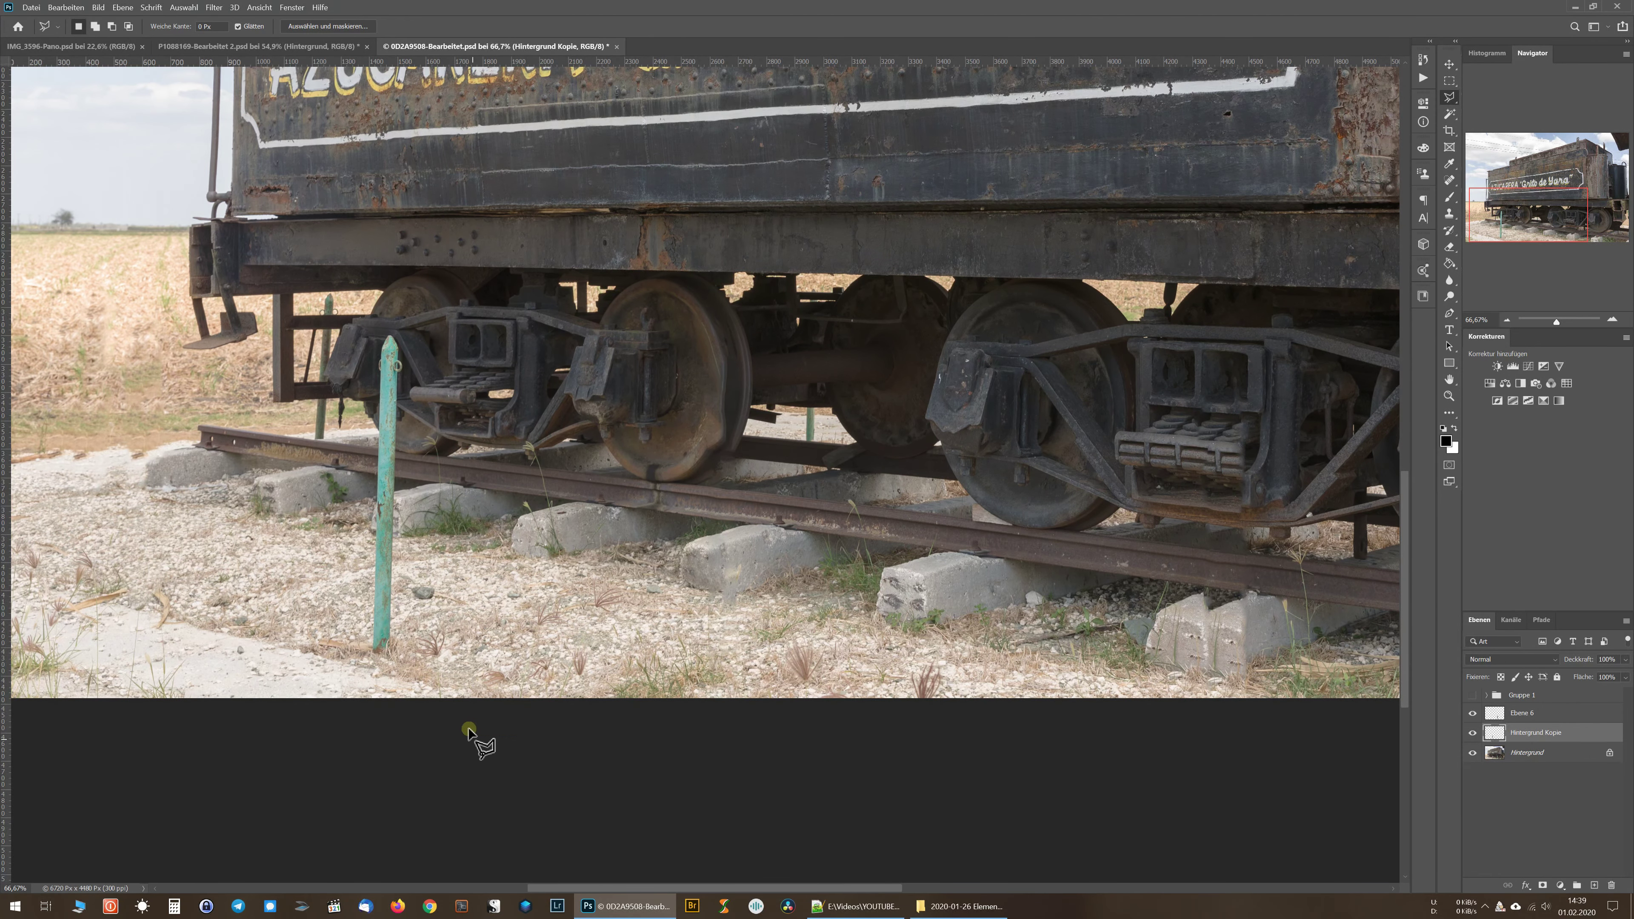
{"action": "left_click_drag", "start_coordinate": [474, 646], "coordinate": [826, 673]}
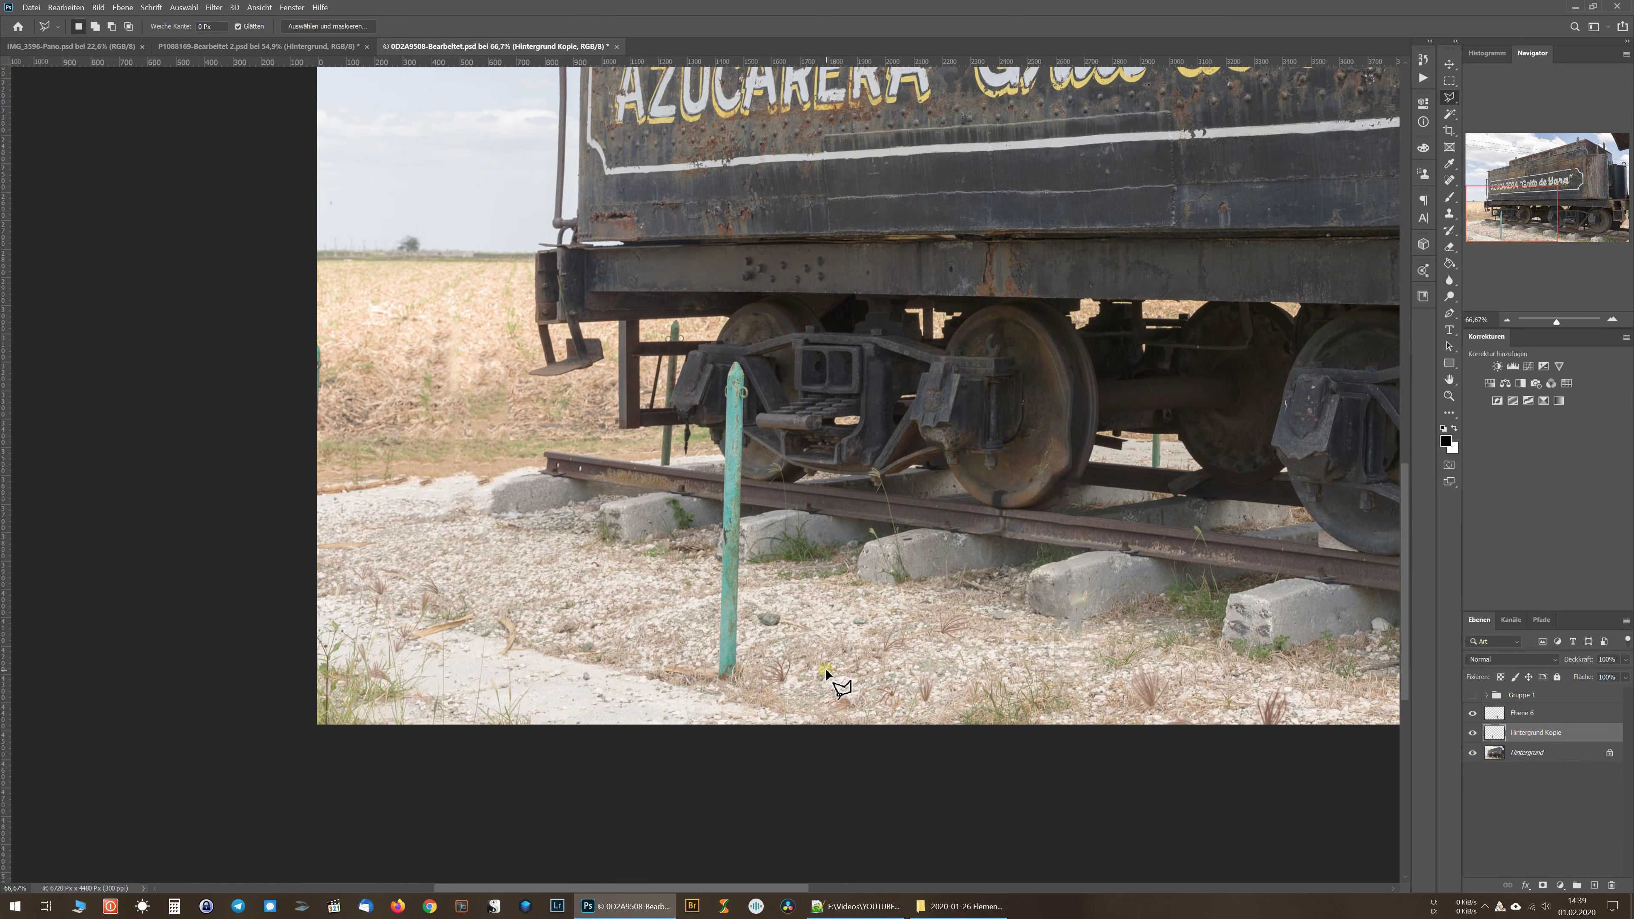
Polygonal-lasso the remaining teal post beside the left wheels, closing the outline at its base
{"action": "left_click", "coordinate": [743, 683]}
{"action": "left_click", "coordinate": [747, 372]}
{"action": "left_click", "coordinate": [737, 359]}
{"action": "left_click", "coordinate": [723, 359]}
{"action": "left_click", "coordinate": [720, 390]}
{"action": "left_click", "coordinate": [712, 679]}
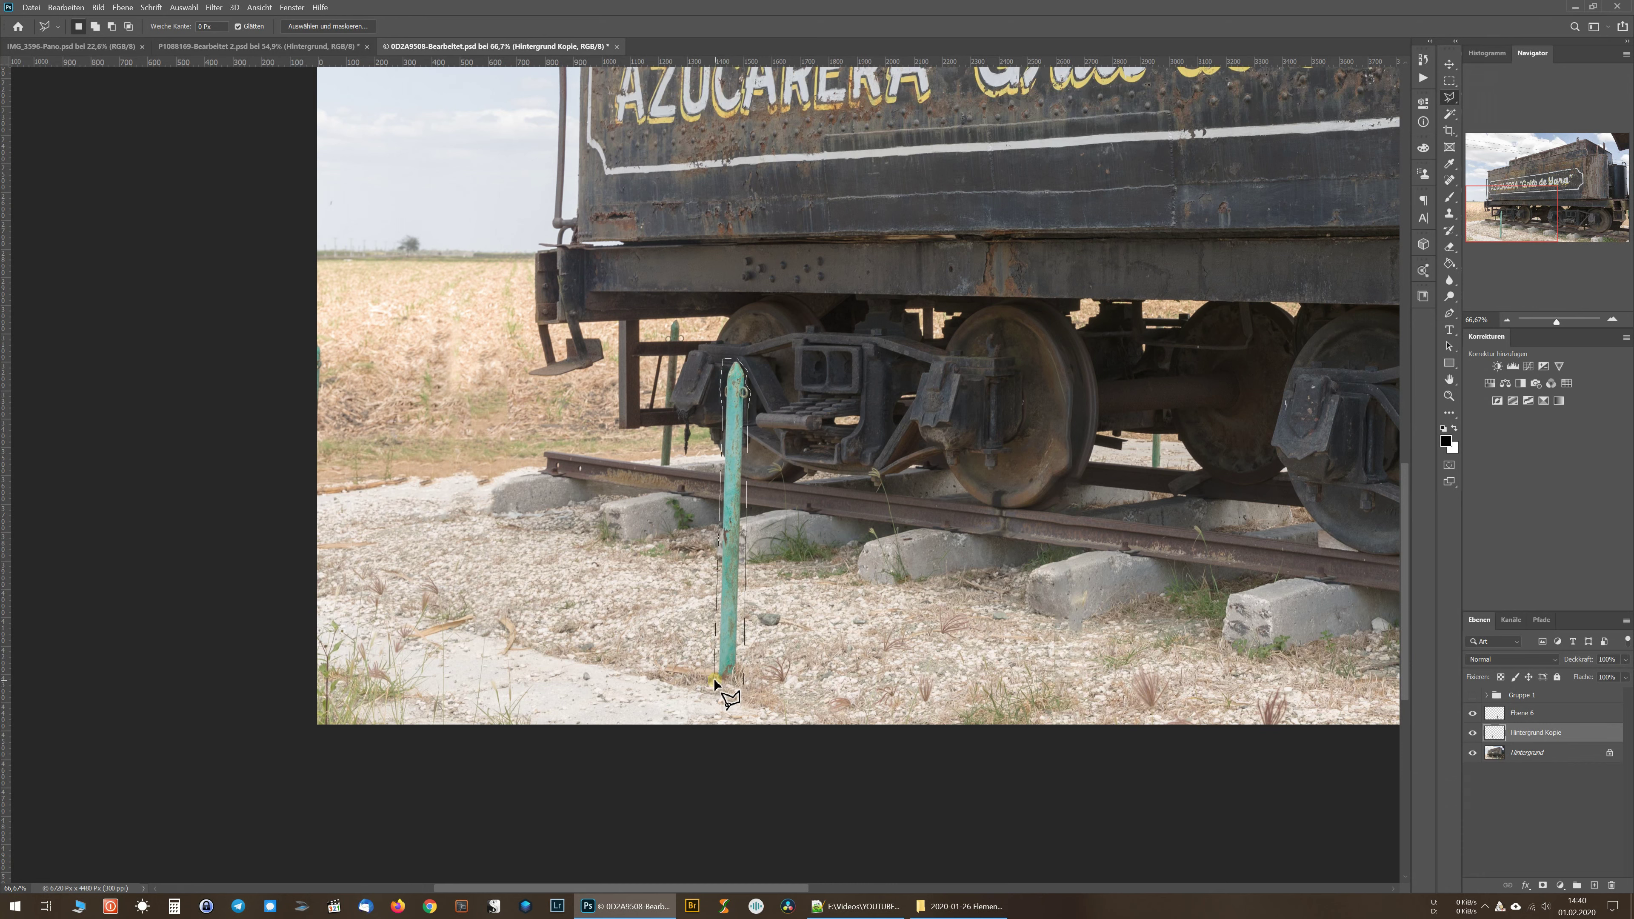
{"action": "left_click", "coordinate": [734, 686]}
{"action": "double_click", "coordinate": [742, 686]}
{"action": "left_click", "coordinate": [71, 8]}
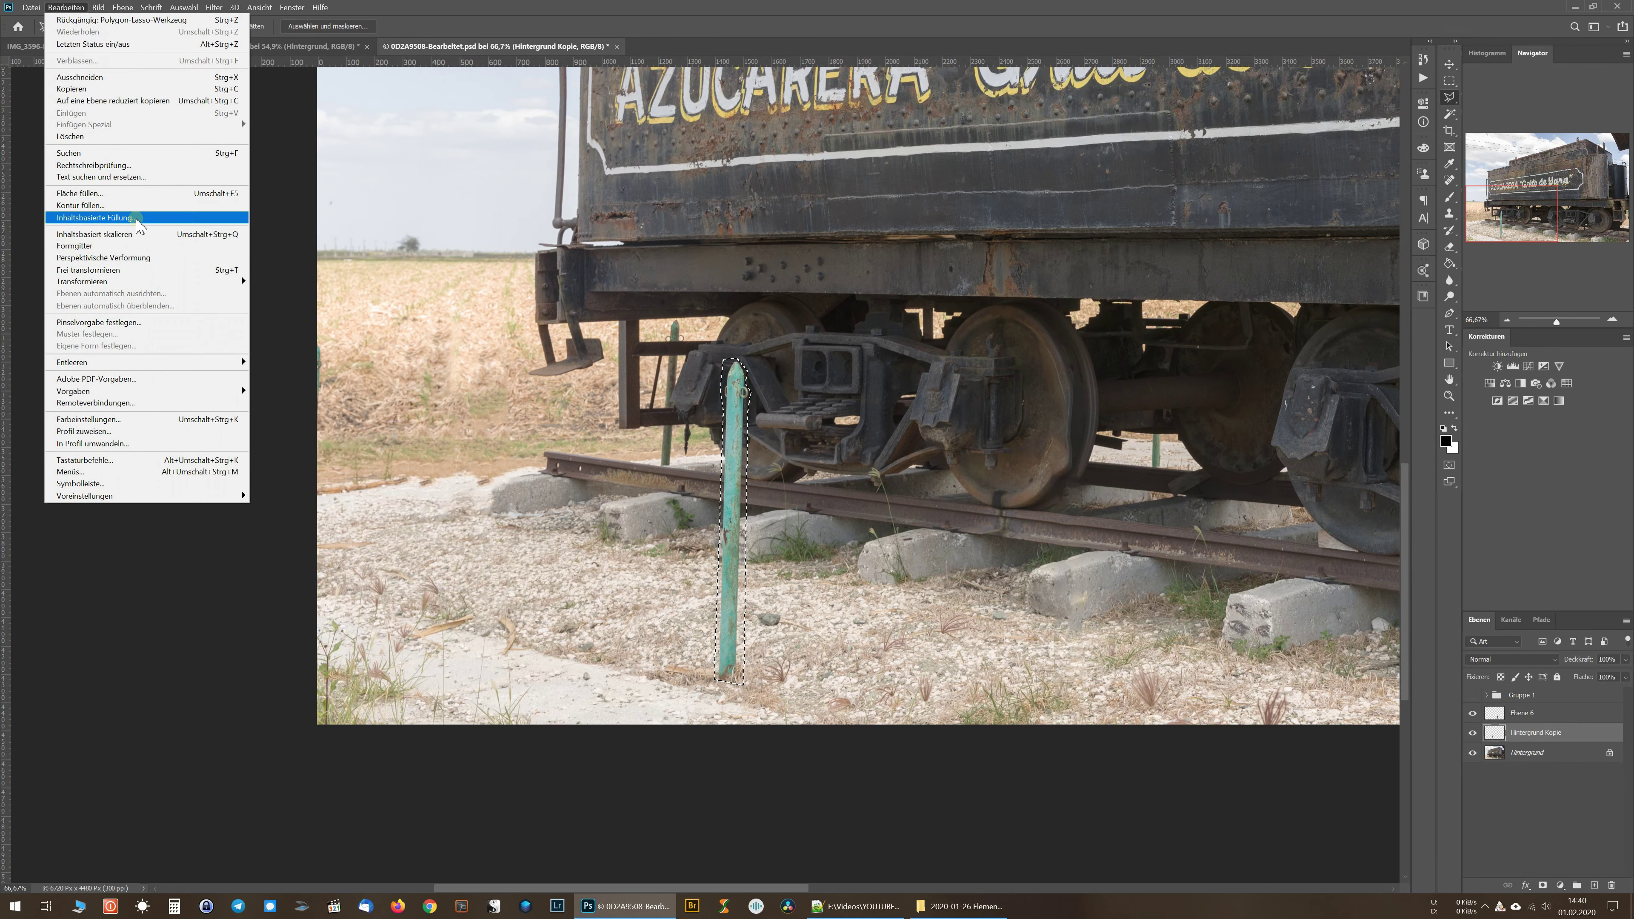
Activate the Hintergrund layer and start Inhaltsbasierte Füllung on the selected post
{"action": "left_click", "coordinate": [1497, 752]}
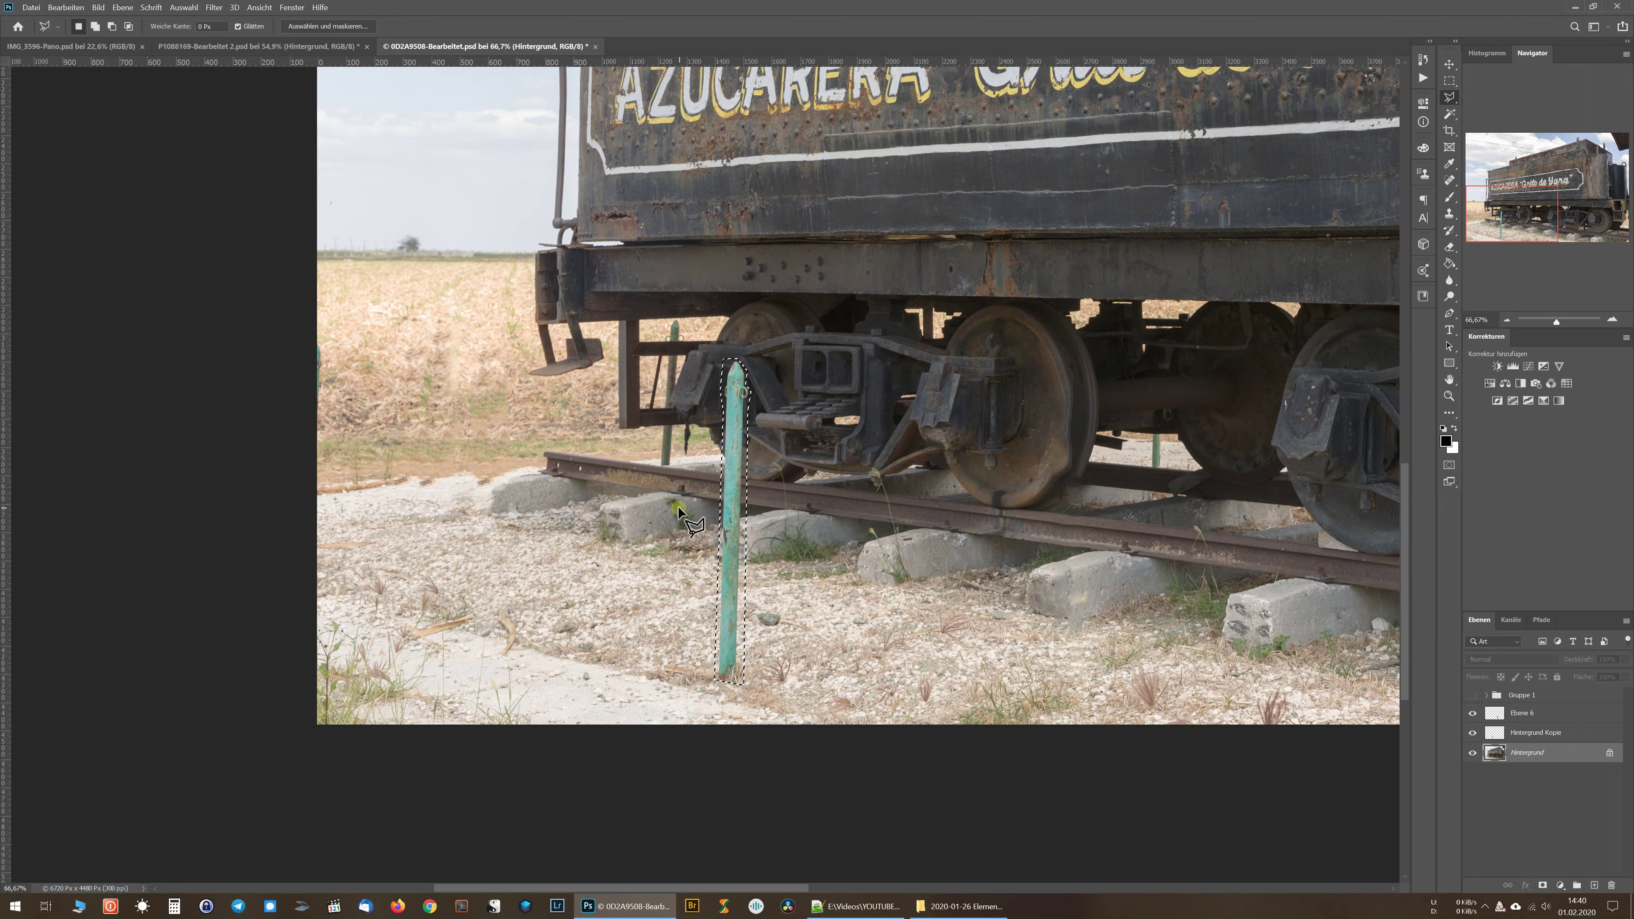
{"action": "left_click", "coordinate": [66, 7]}
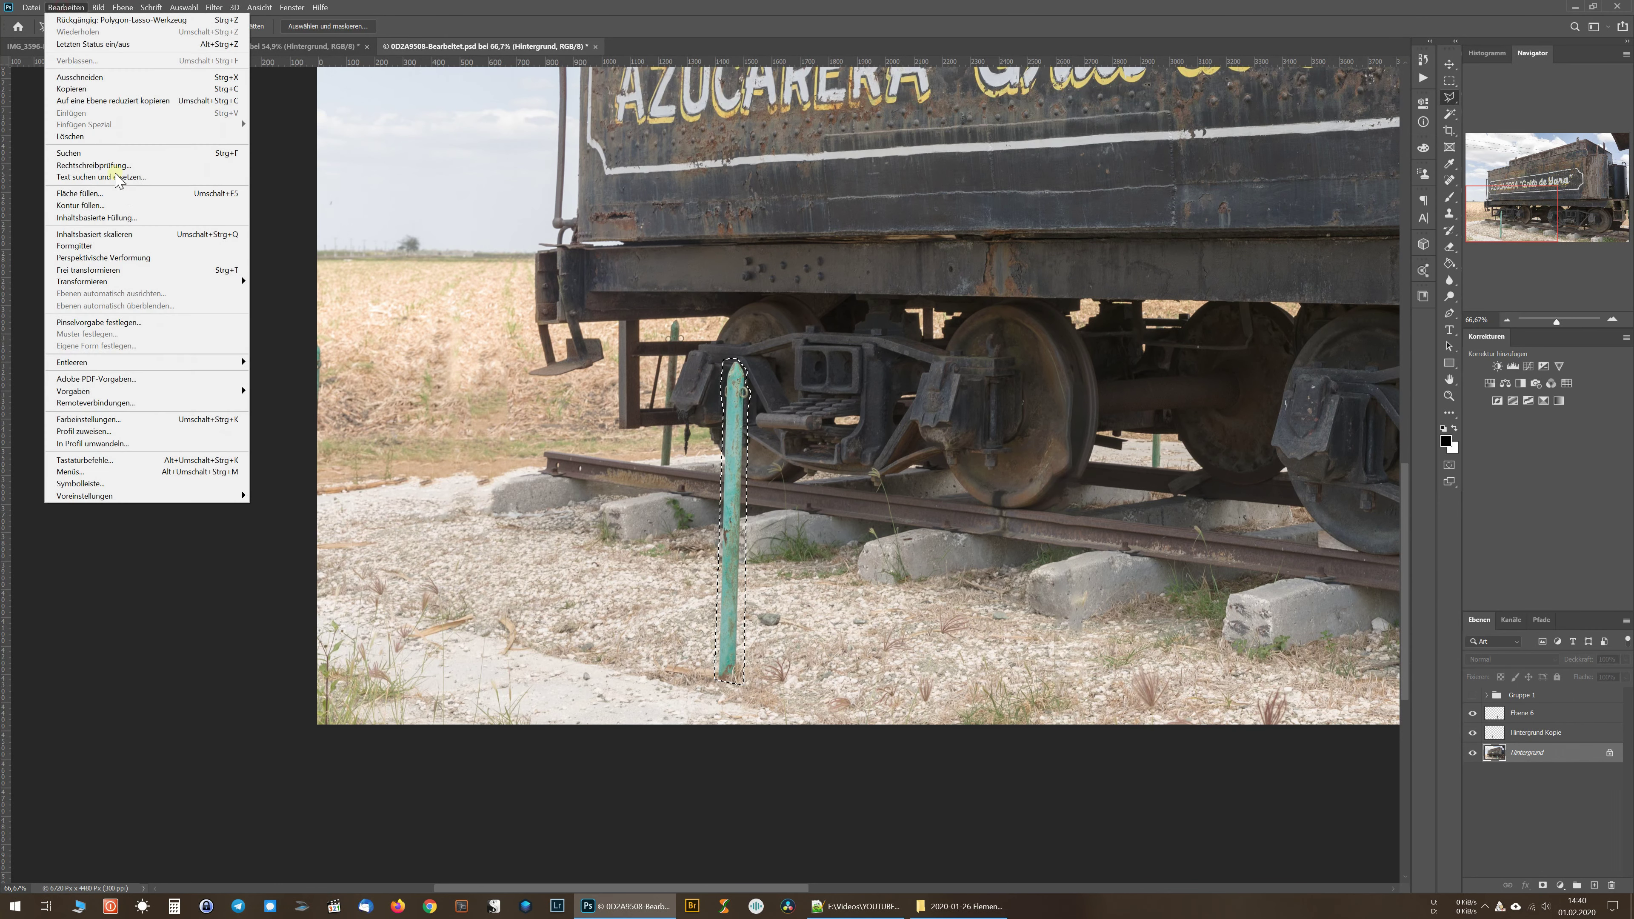
{"action": "left_click", "coordinate": [133, 218]}
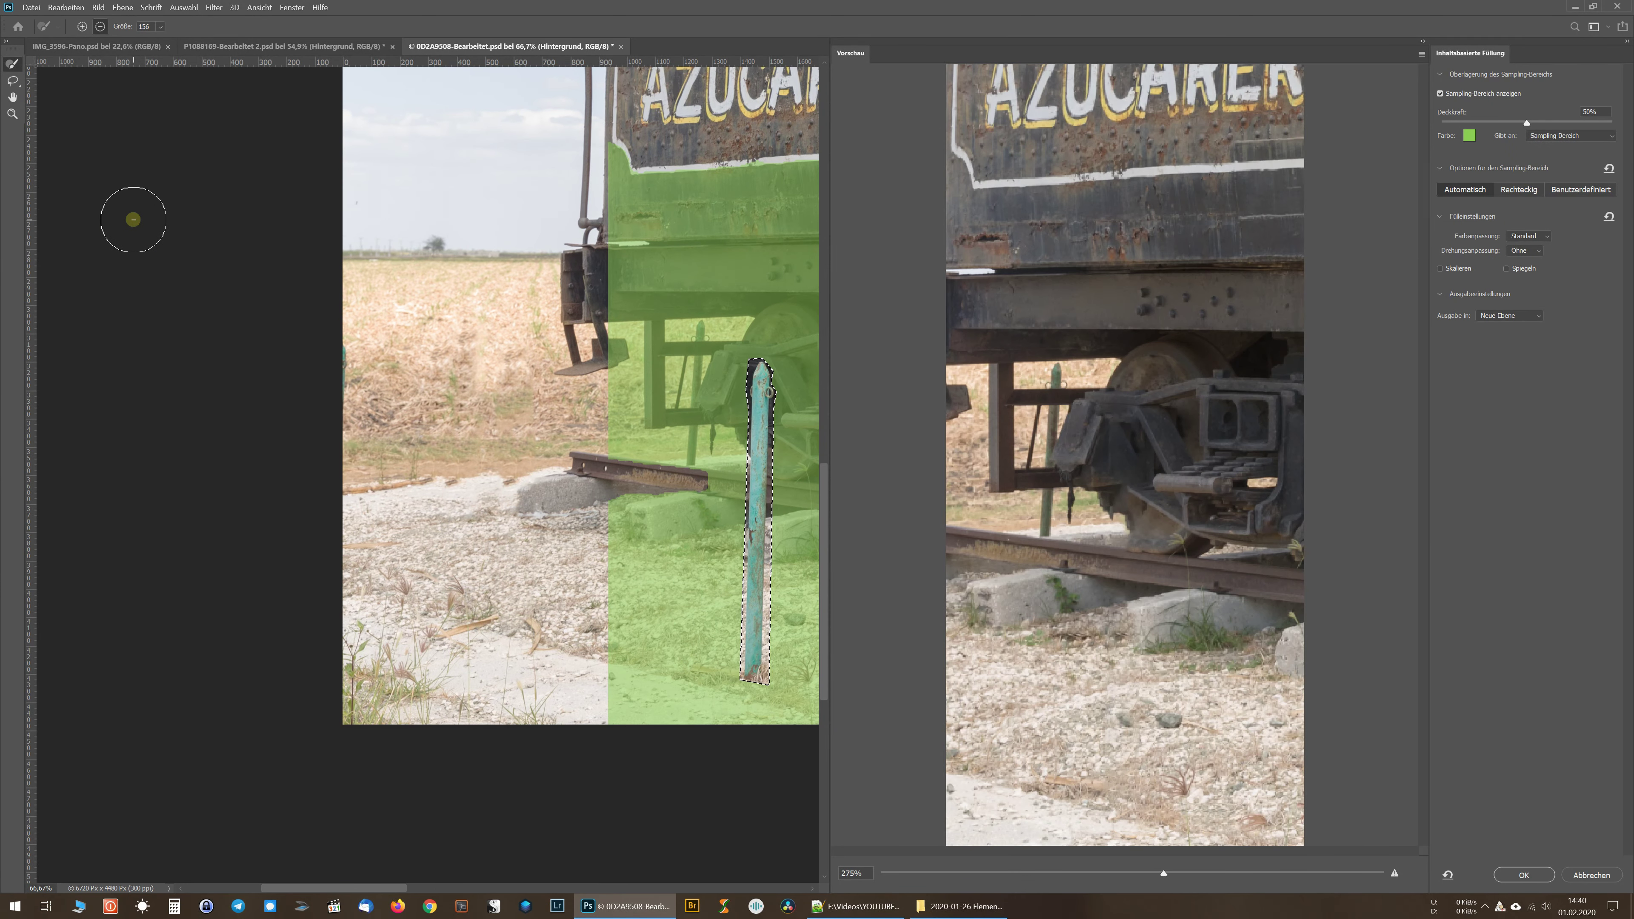
{"action": "left_click_drag", "start_coordinate": [663, 425], "coordinate": [417, 396]}
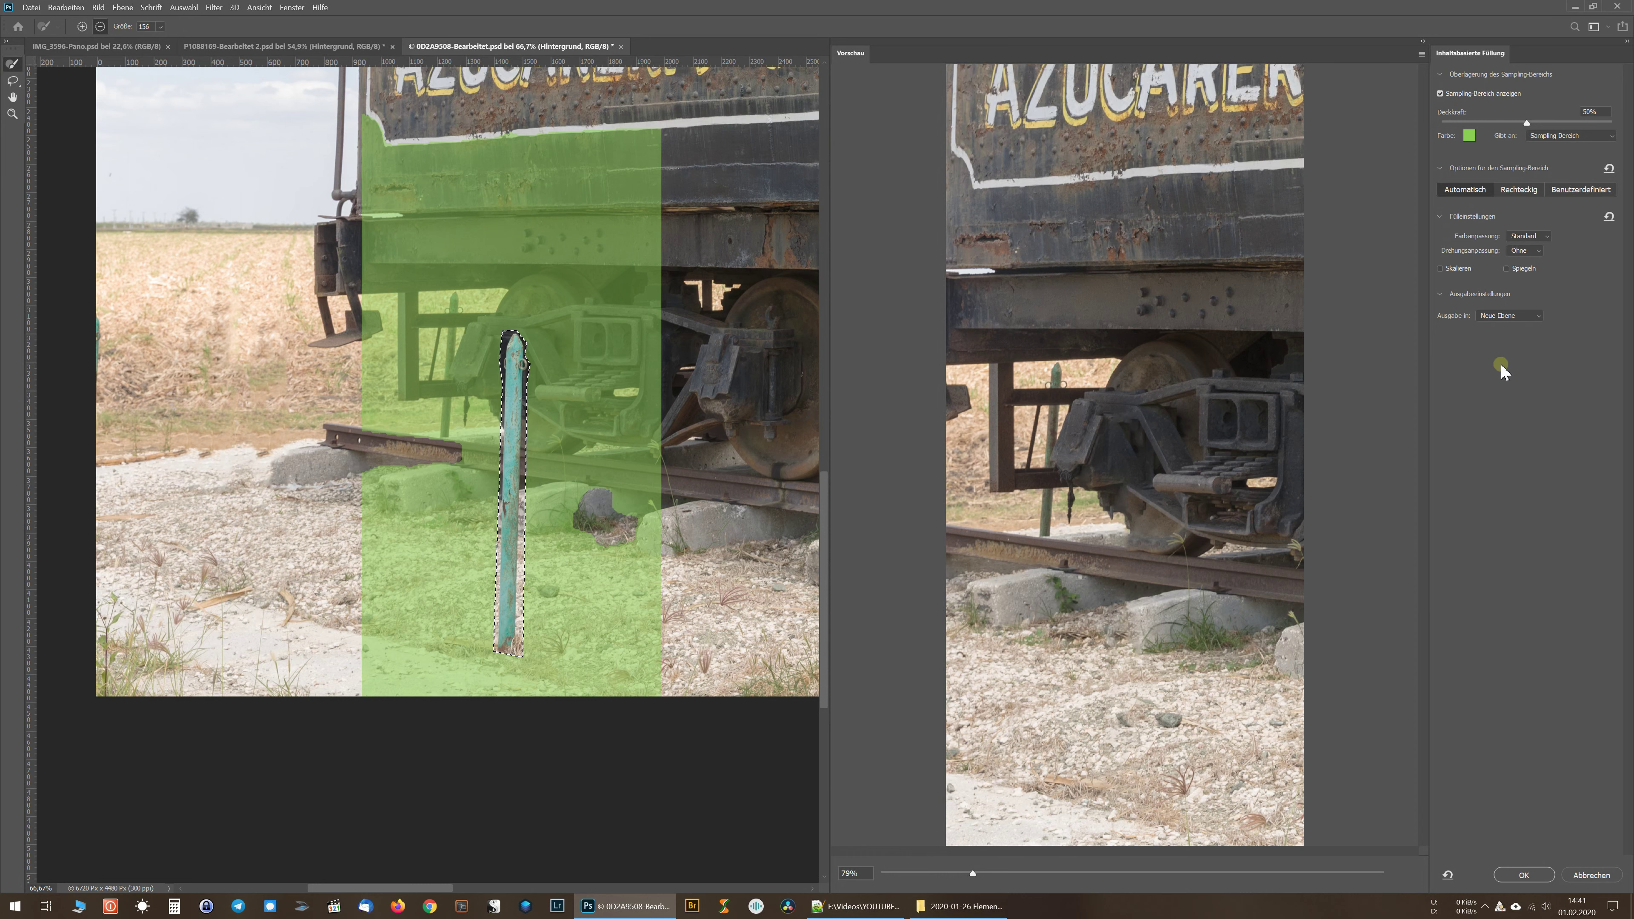
Turn on Skalieren and Spiegeln, keeping Drehungsanpassung at Ohne
{"action": "left_click", "coordinate": [1440, 269]}
{"action": "left_click", "coordinate": [1507, 269]}
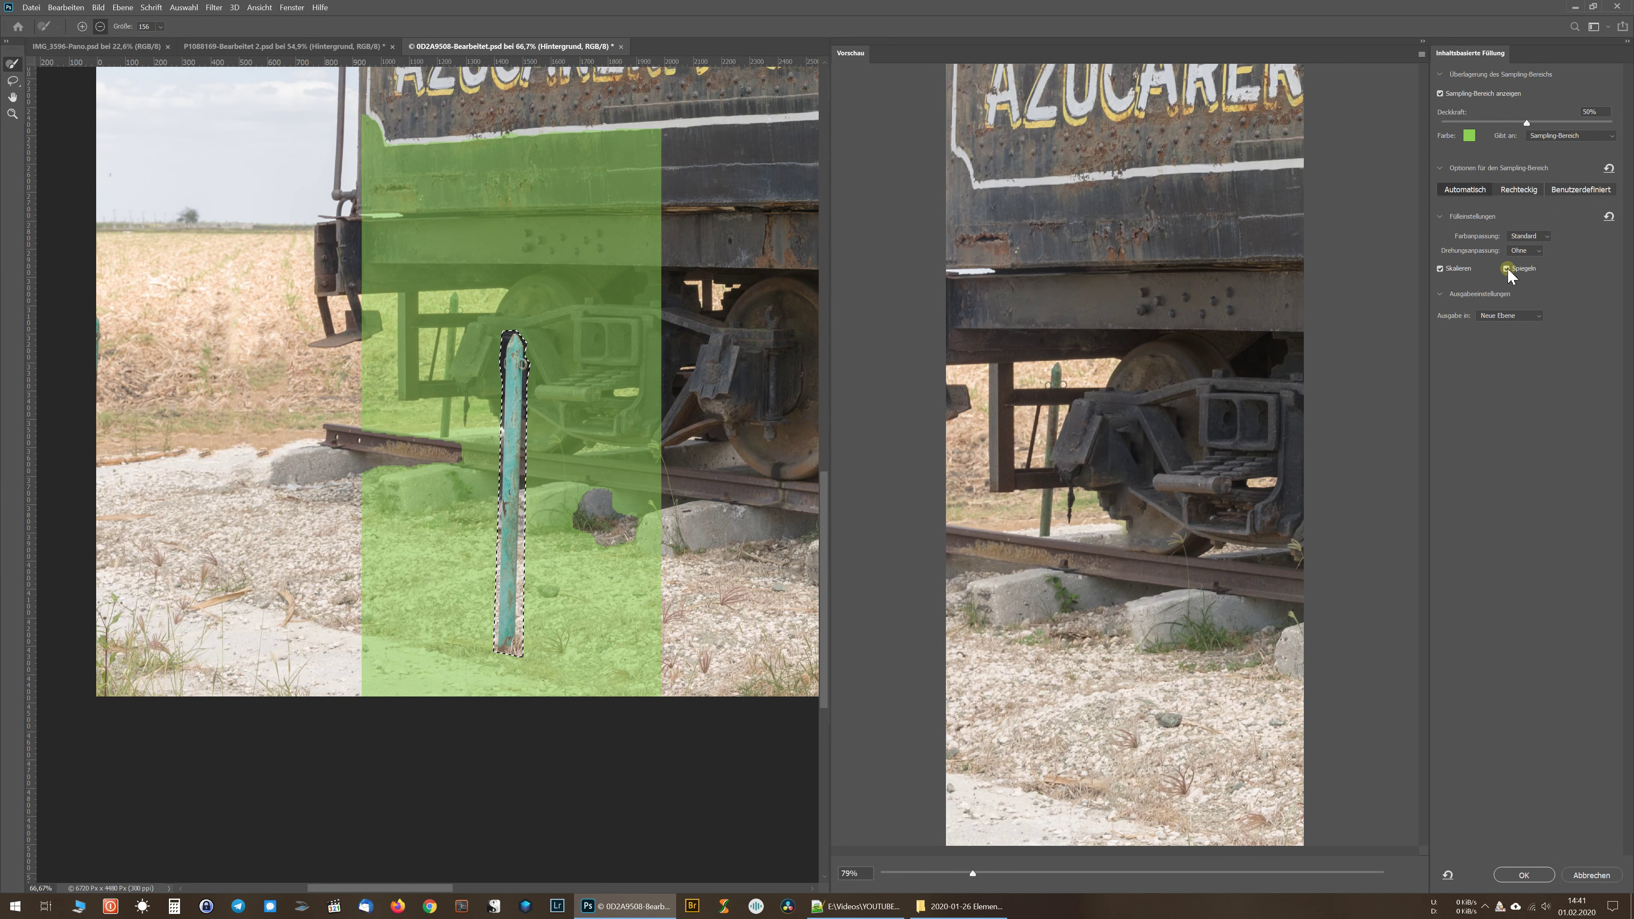
{"action": "left_click", "coordinate": [1526, 252]}
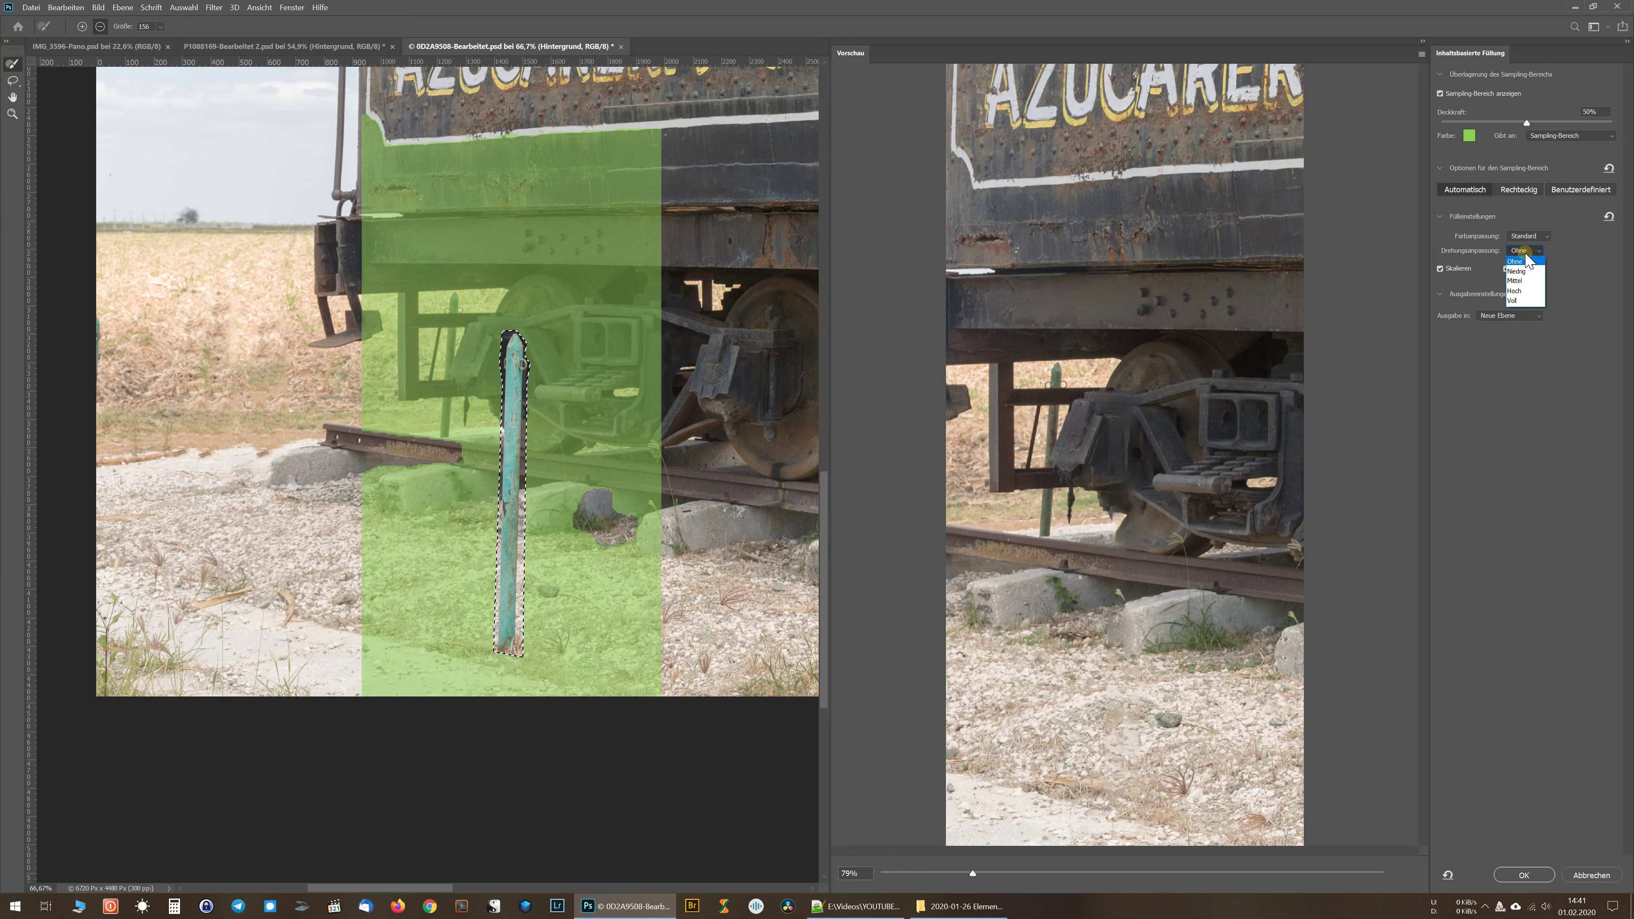
{"action": "left_click", "coordinate": [1527, 273]}
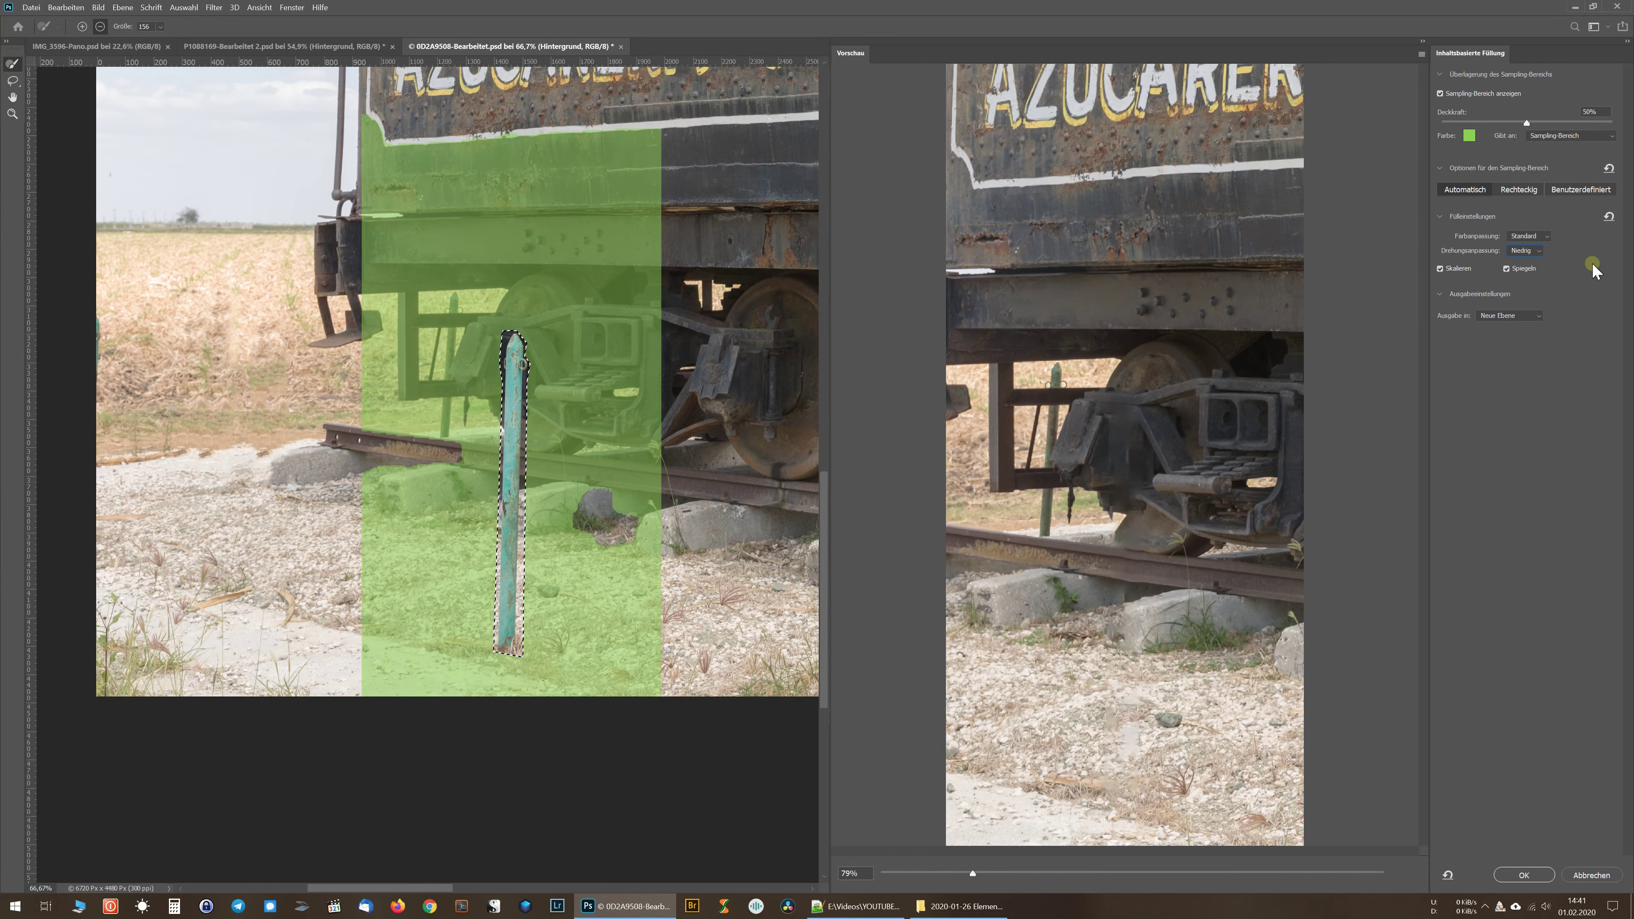
{"action": "left_click", "coordinate": [1535, 251]}
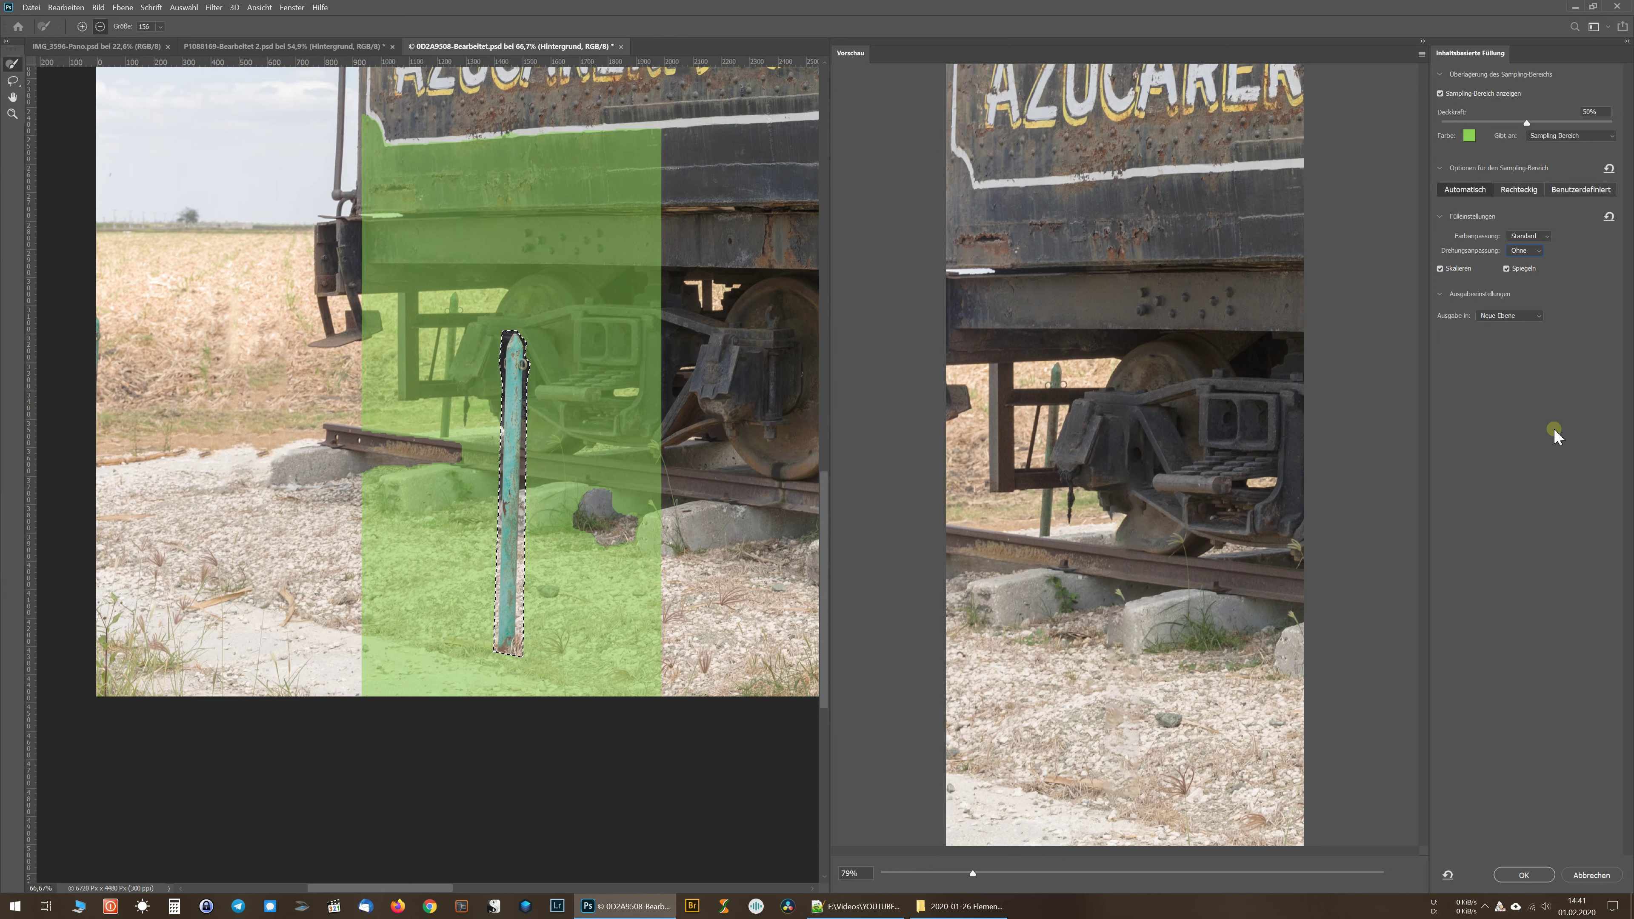
Set the sampling brush to about 522 px and erase the wagon frame from the sampling area
{"action": "left_click_drag", "start_coordinate": [710, 188], "coordinate": [784, 195]}
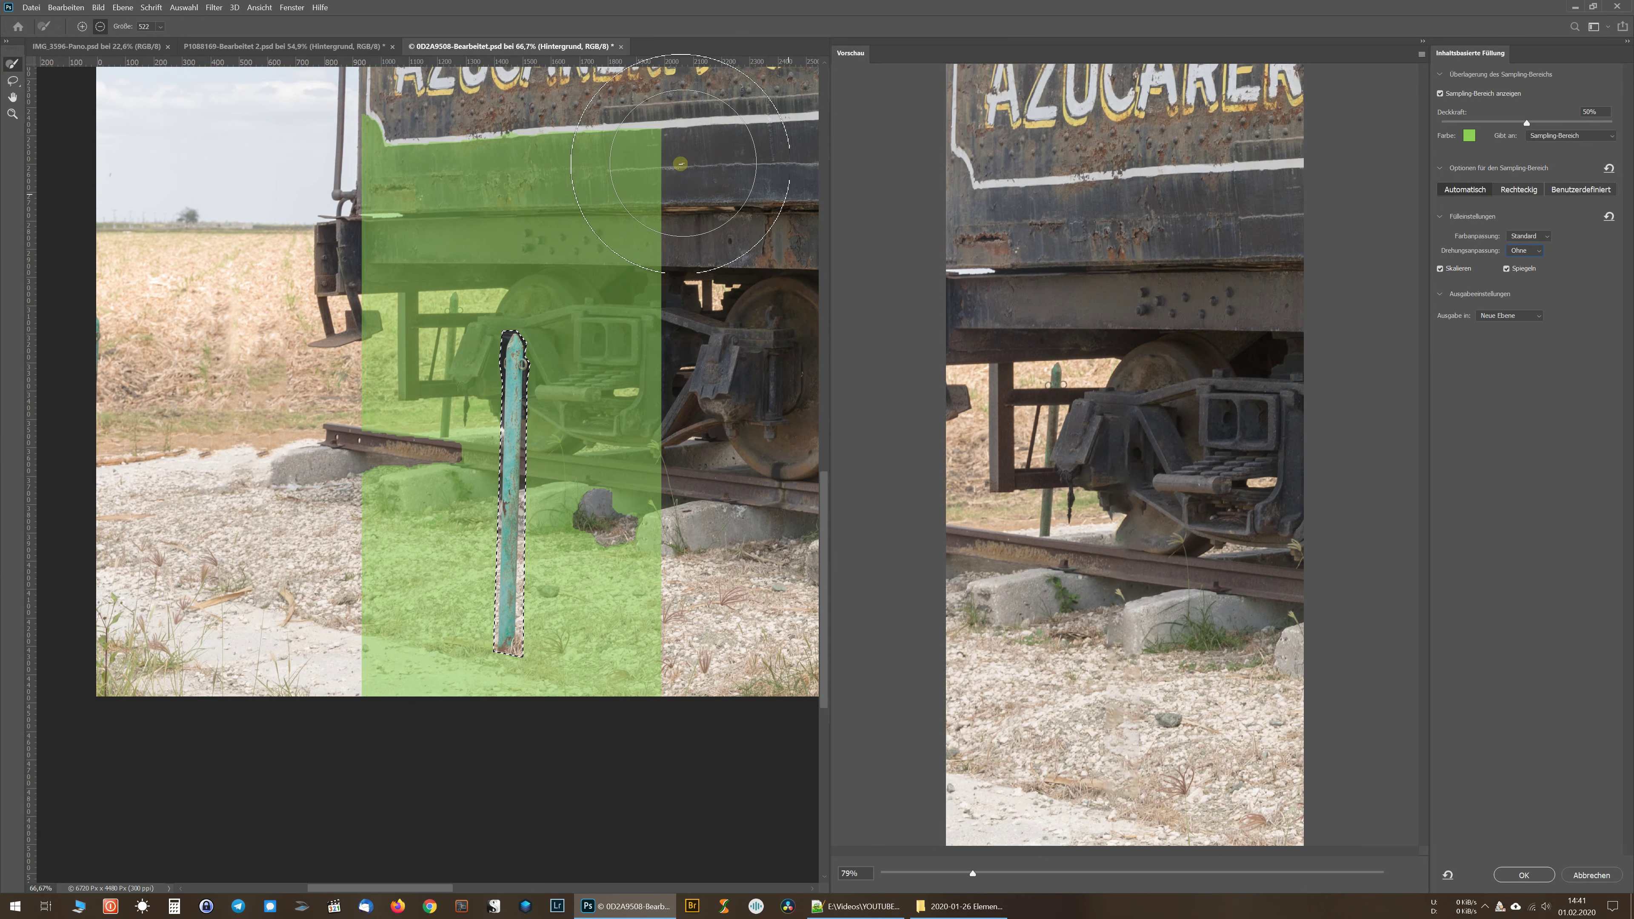
{"action": "left_click_drag", "start_coordinate": [727, 136], "coordinate": [296, 149]}
{"action": "left_click_drag", "start_coordinate": [299, 205], "coordinate": [424, 203]}
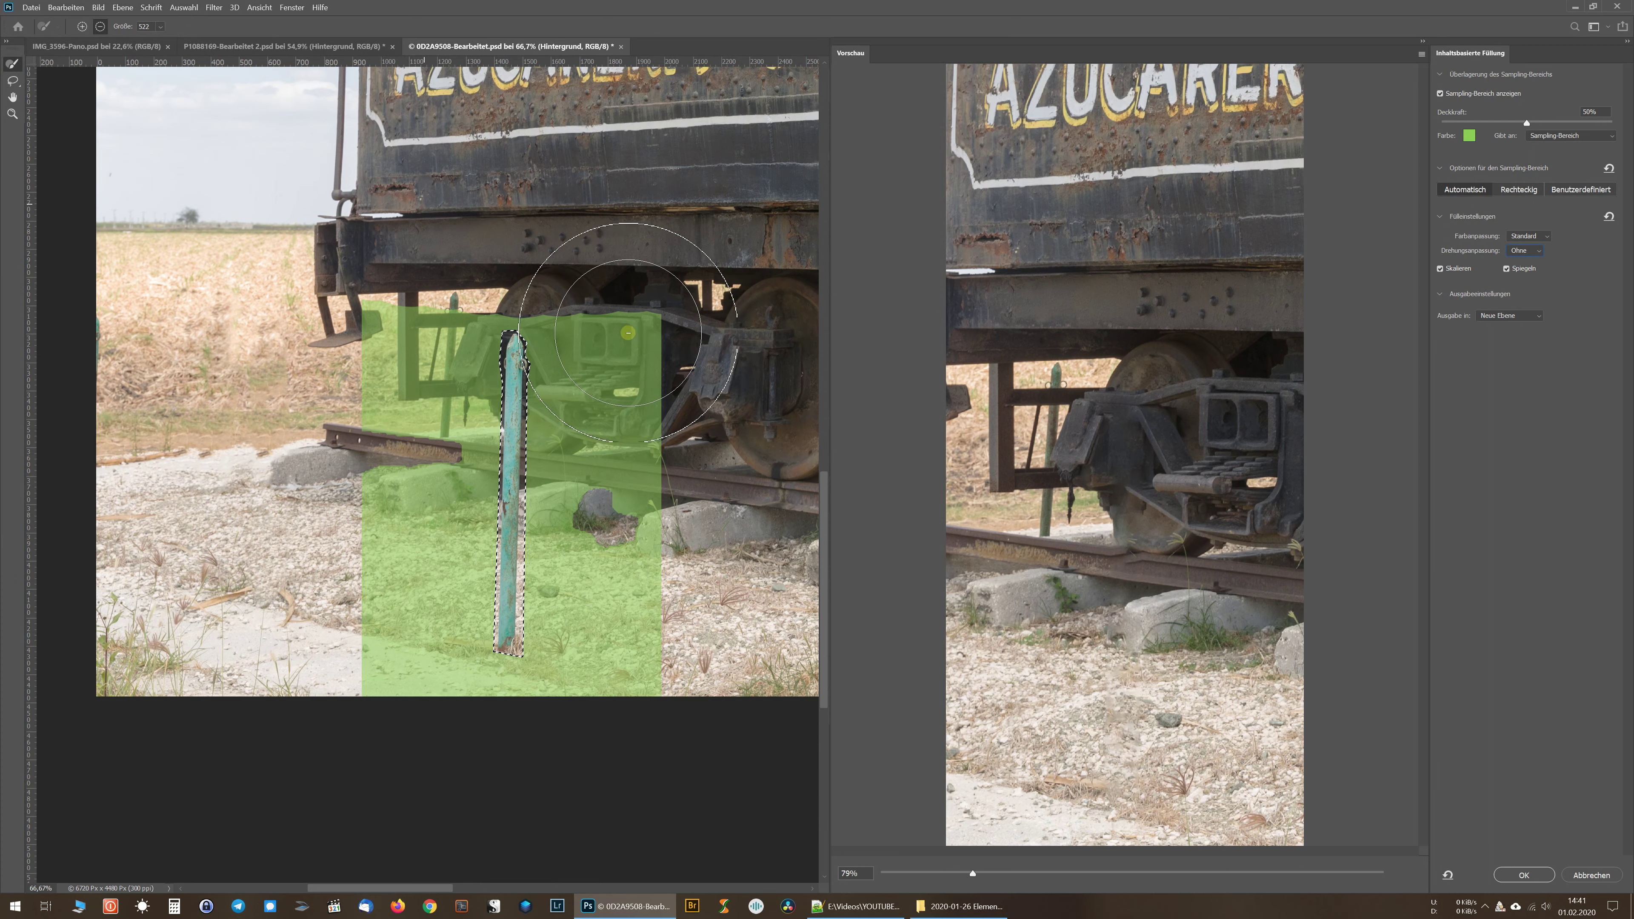
{"action": "left_click", "coordinate": [627, 333]}
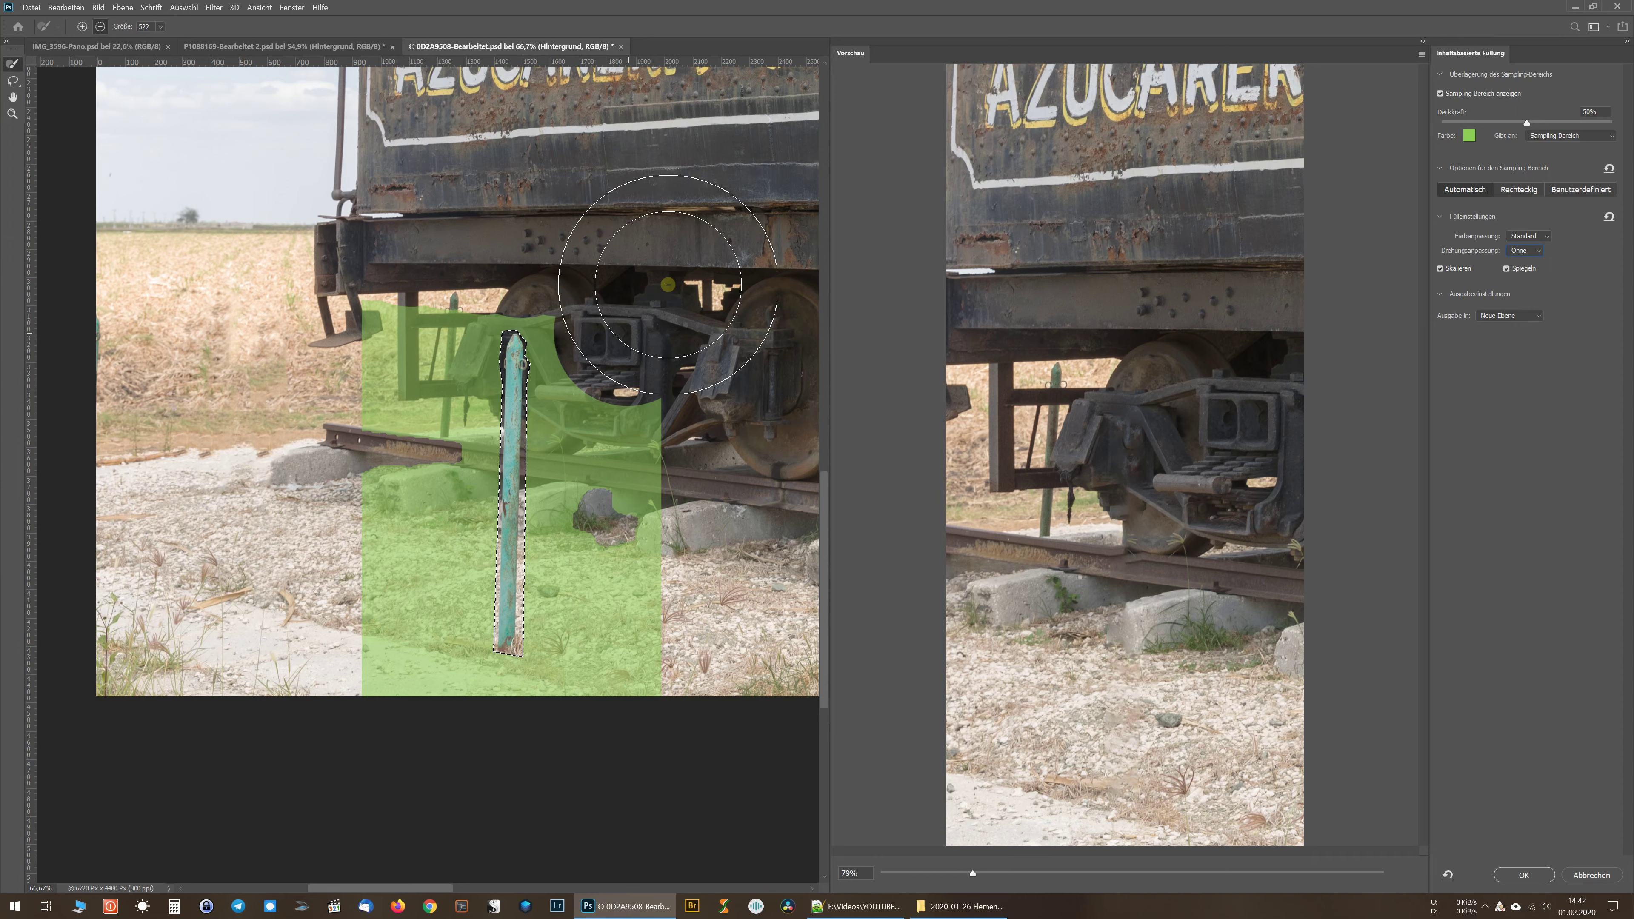
{"action": "key", "text": "ctrl+z"}
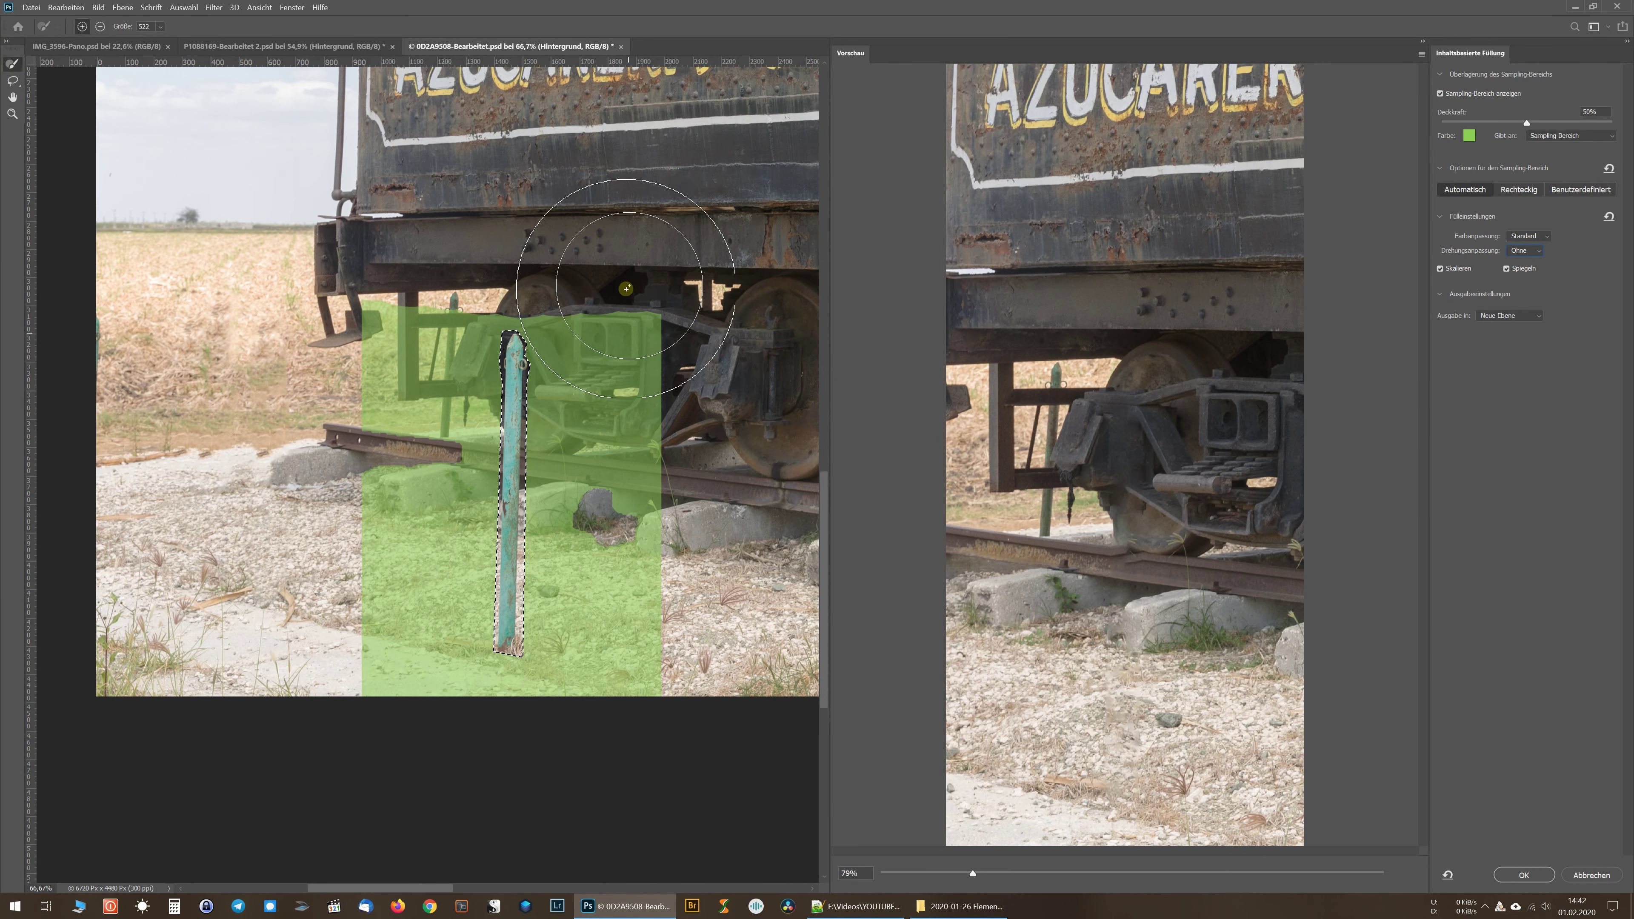
{"action": "left_click", "coordinate": [605, 282]}
{"action": "left_click_drag", "start_coordinate": [535, 280], "coordinate": [459, 279]}
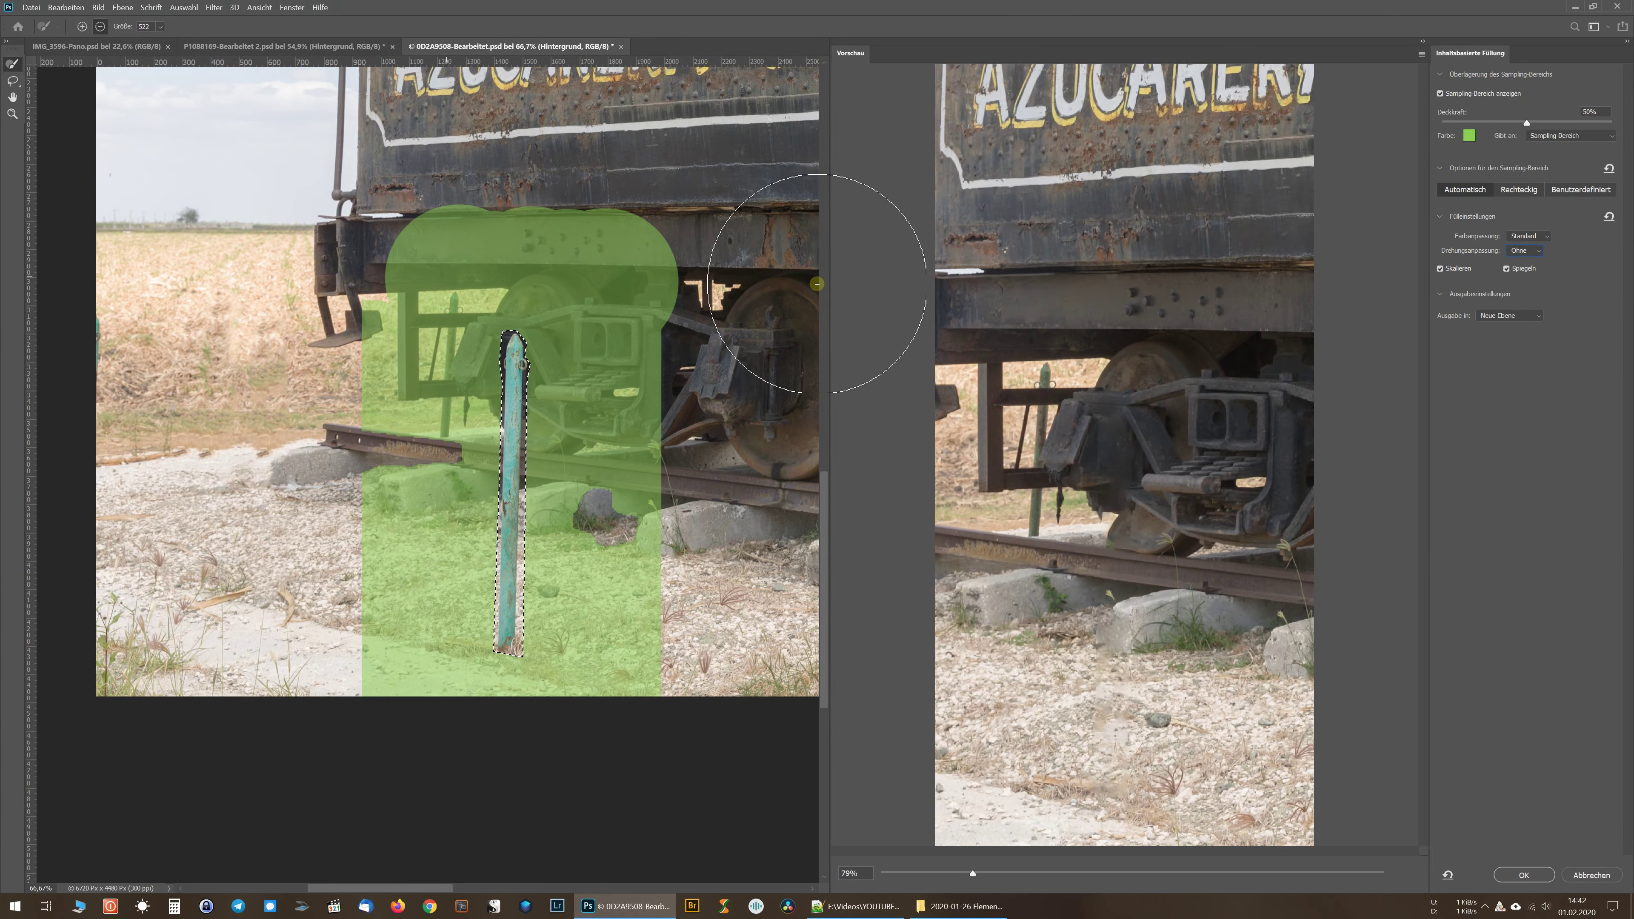
{"action": "left_click", "coordinate": [420, 231]}
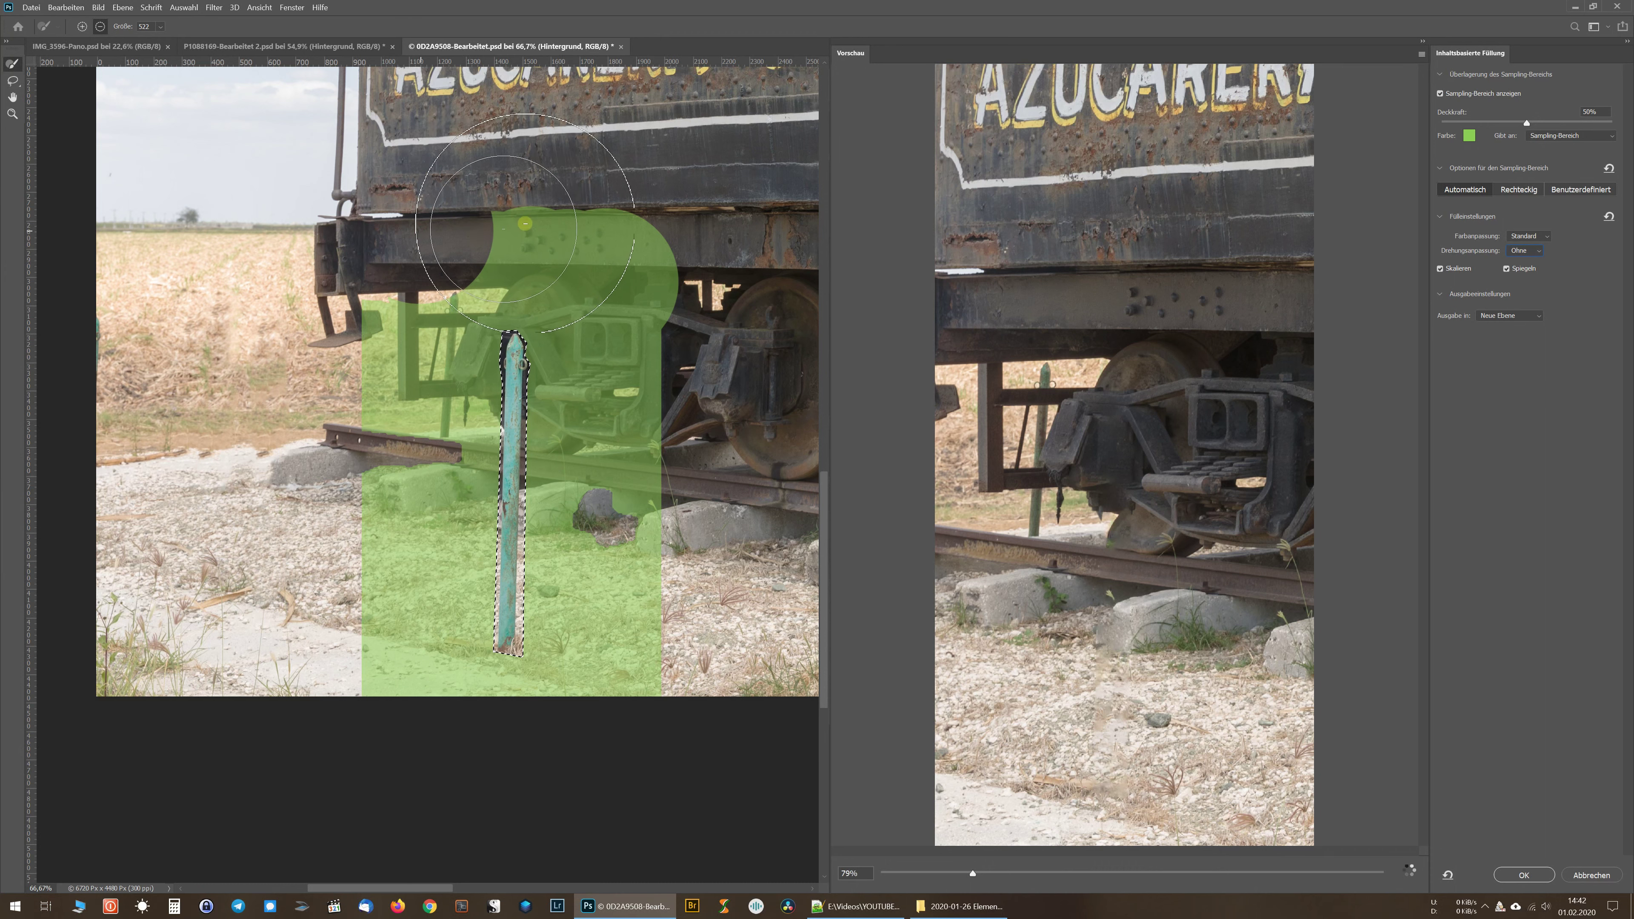
{"action": "left_click_drag", "start_coordinate": [420, 230], "coordinate": [627, 220]}
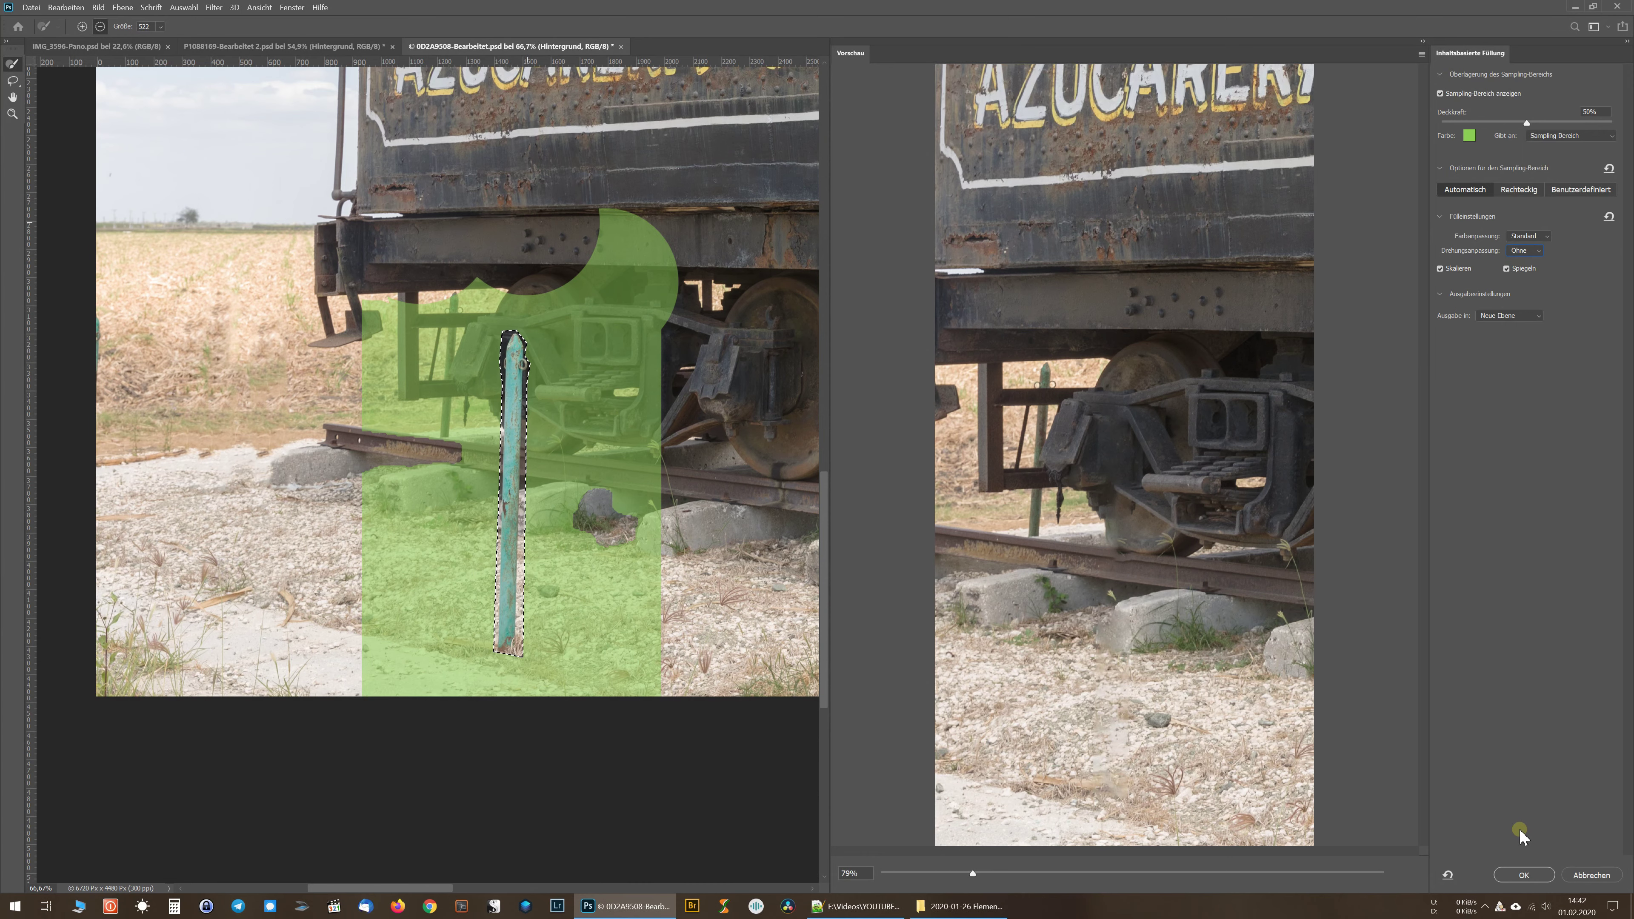
Apply the fill as Hintergrund Kopie 2 and clear the selection
{"action": "left_click", "coordinate": [1523, 874]}
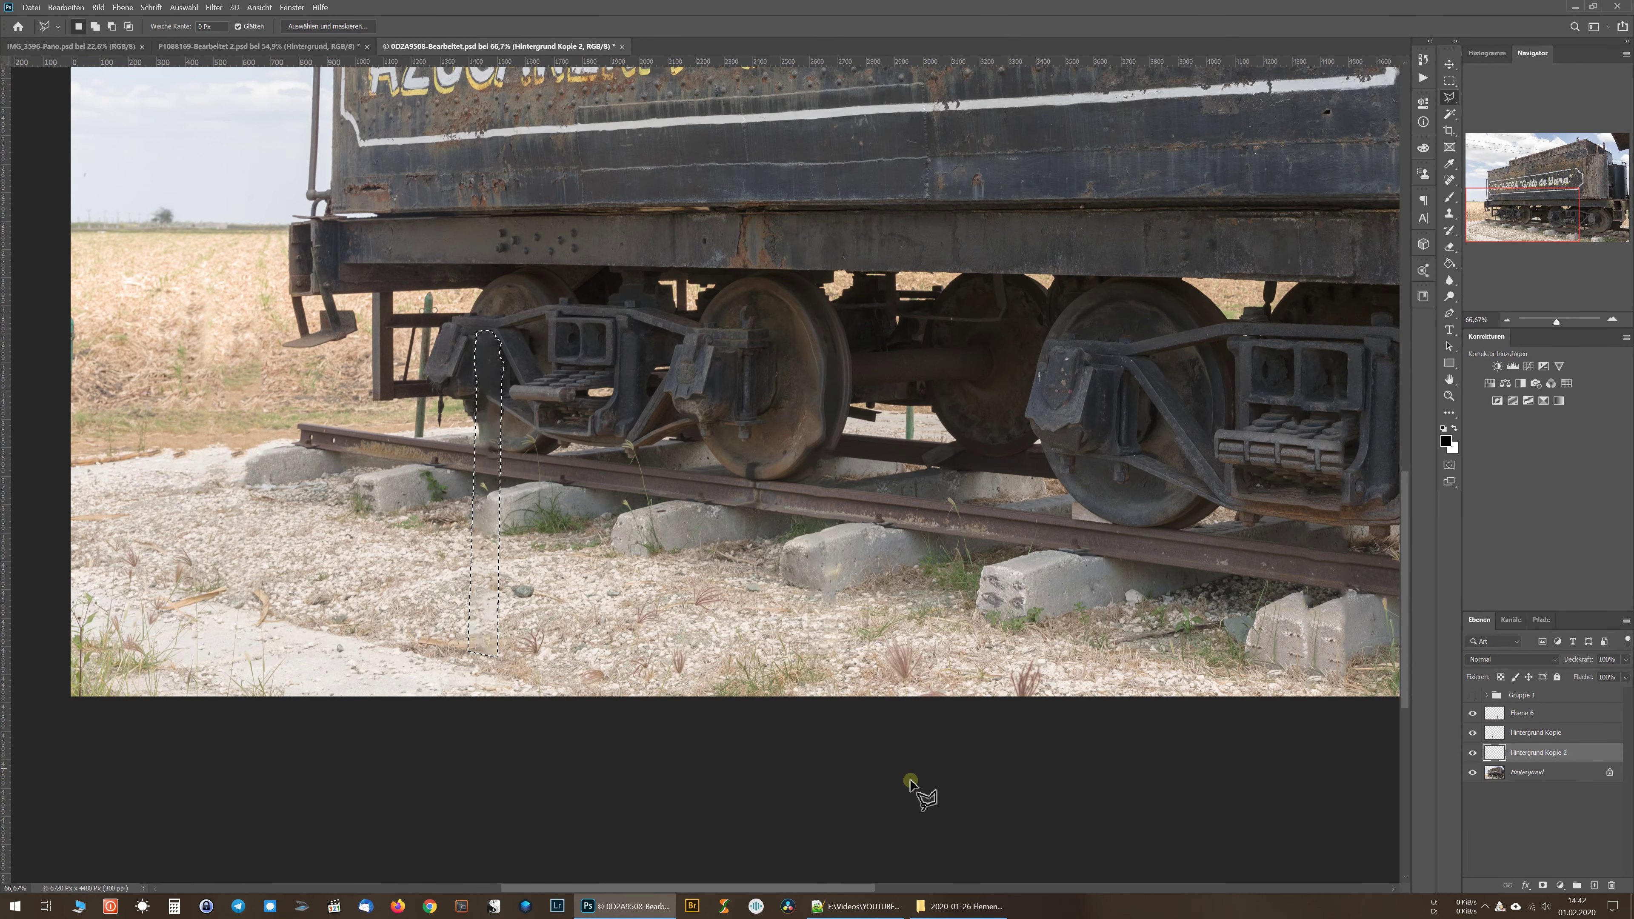
{"action": "key", "text": "ctrl+d"}
{"action": "mouse_move", "coordinate": [1230, 548]}
{"action": "left_mouse_down"}
{"action": "mouse_move", "coordinate": [897, 552]}
{"action": "mouse_move", "coordinate": [1069, 584]}
{"action": "left_mouse_up"}
Show only the original Hintergrund layer to compare against the retouched version
{"action": "left_click", "coordinate": [947, 785]}
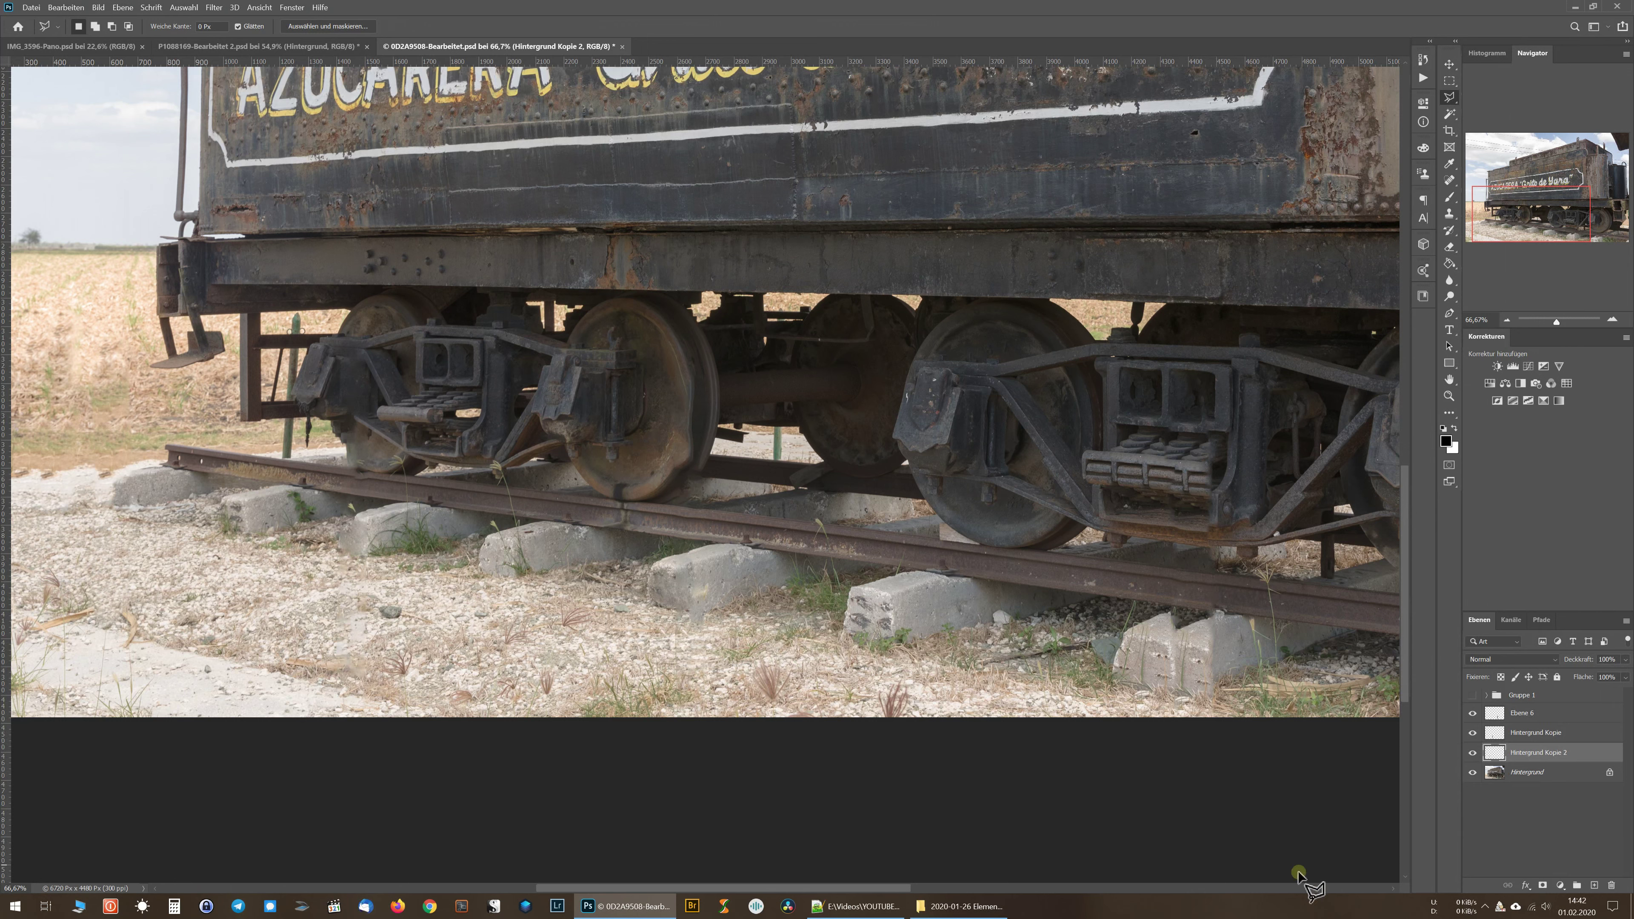
{"action": "left_click", "coordinate": [1473, 772]}
{"action": "left_click", "coordinate": [1472, 772], "text": "alt"}
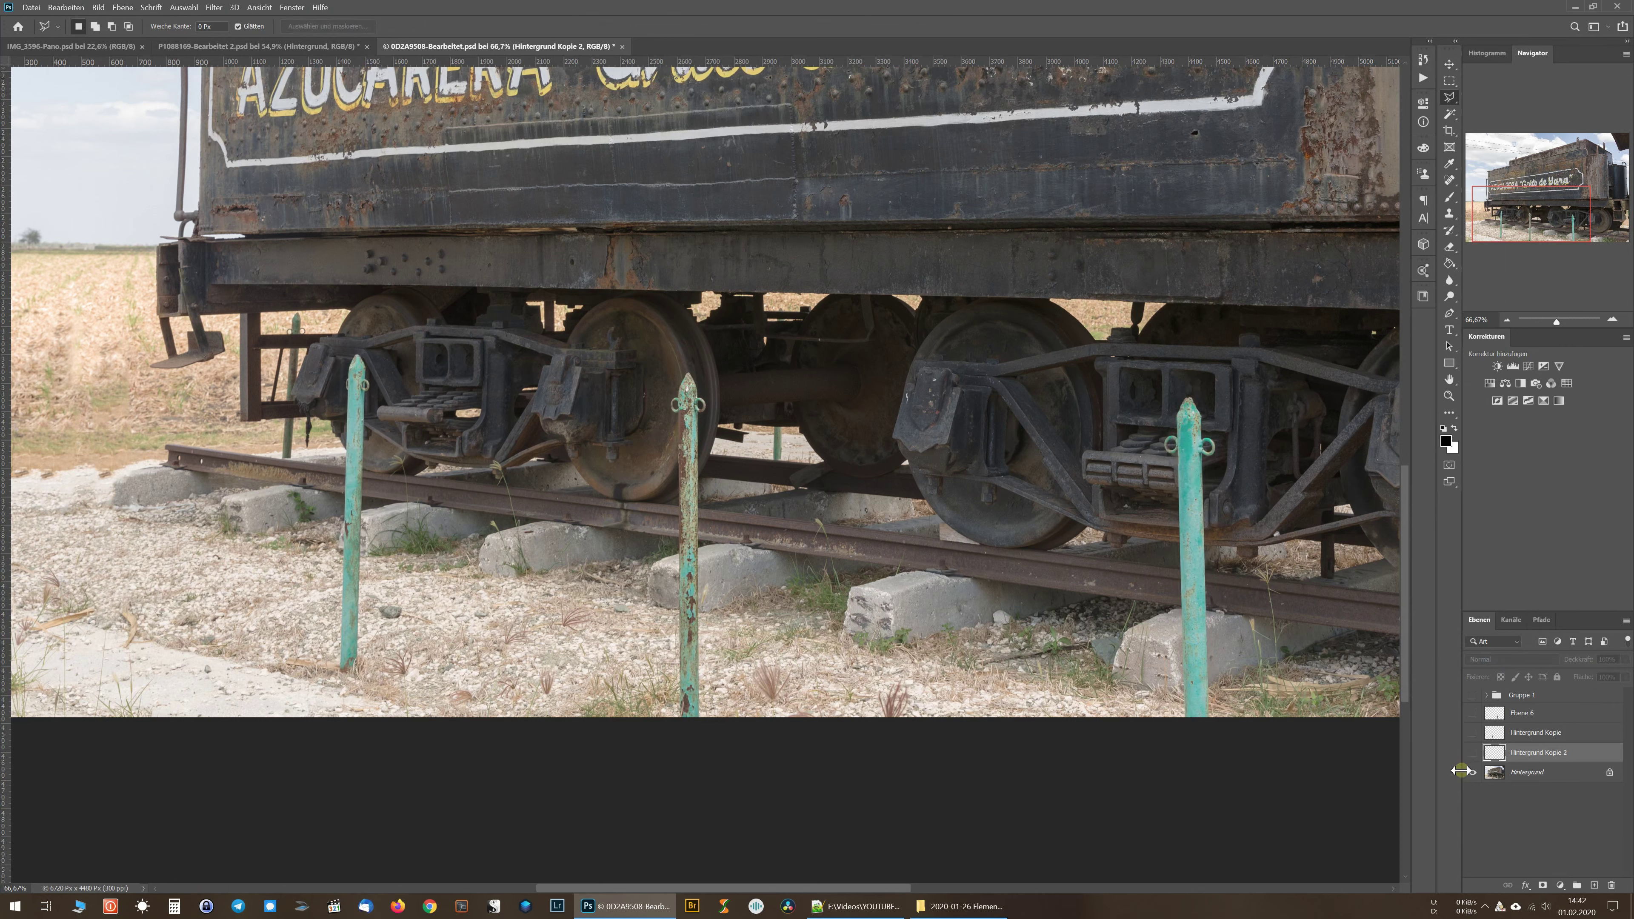
Zoom out to 33.3% to show the whole original tender photo with its three teal posts
{"action": "key", "text": "ctrl+0"}
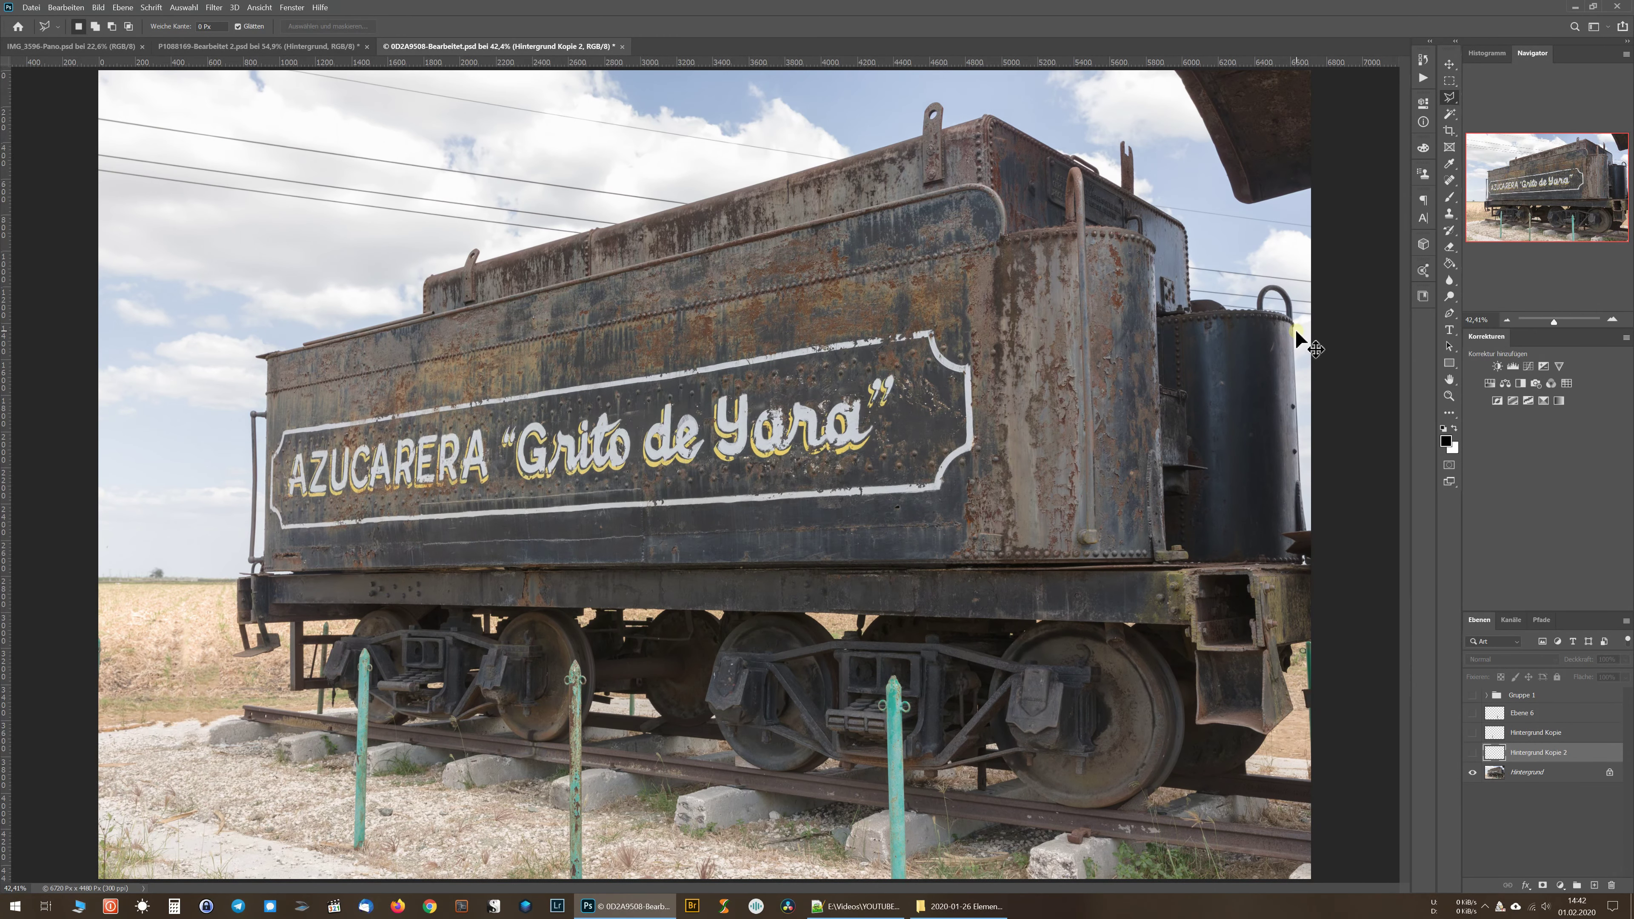
{"action": "key", "text": "ctrl+minus"}
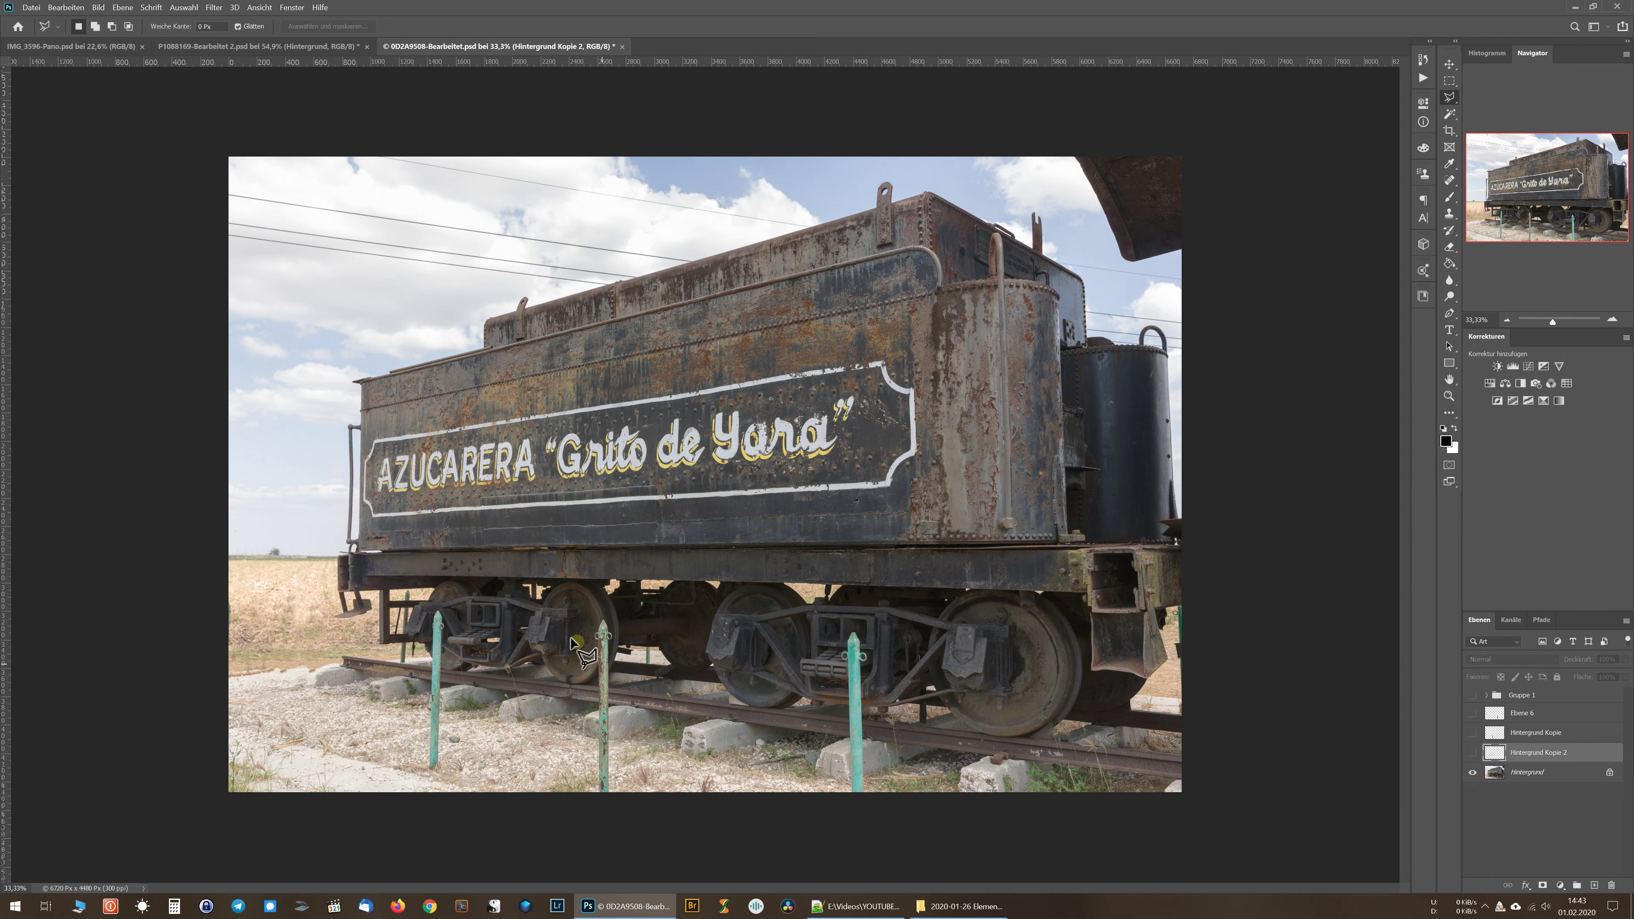
Compare the retouched copy, show and expand Gruppe 1 so both green posts vanish, then select Hintergrund
{"action": "left_click", "coordinate": [1473, 753]}
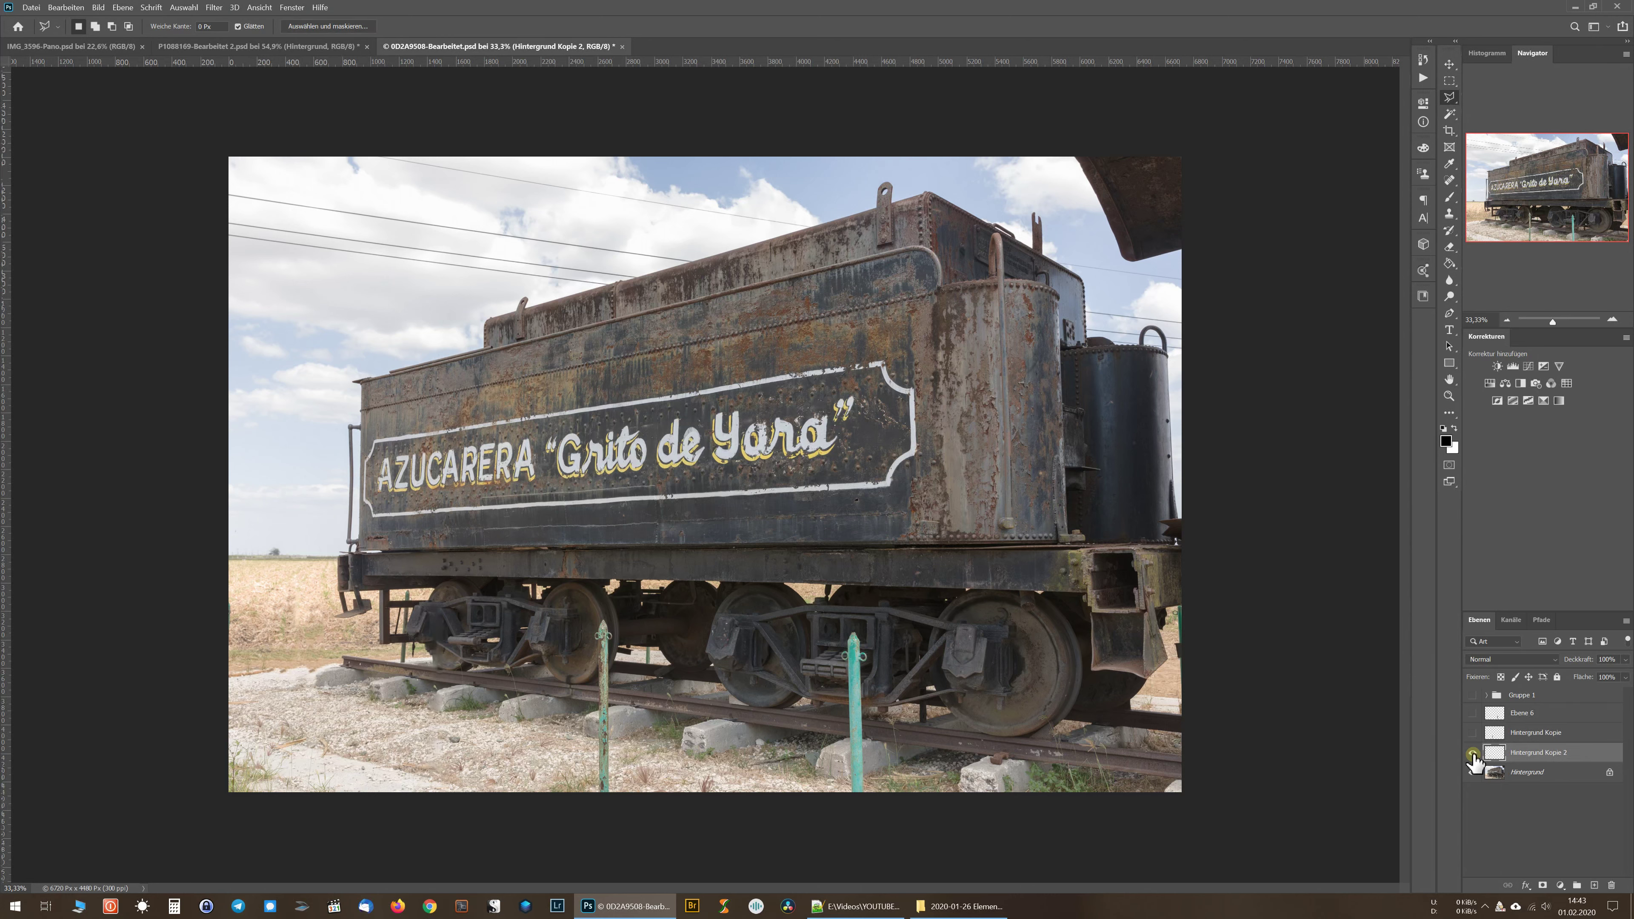
{"action": "left_click", "coordinate": [1473, 754]}
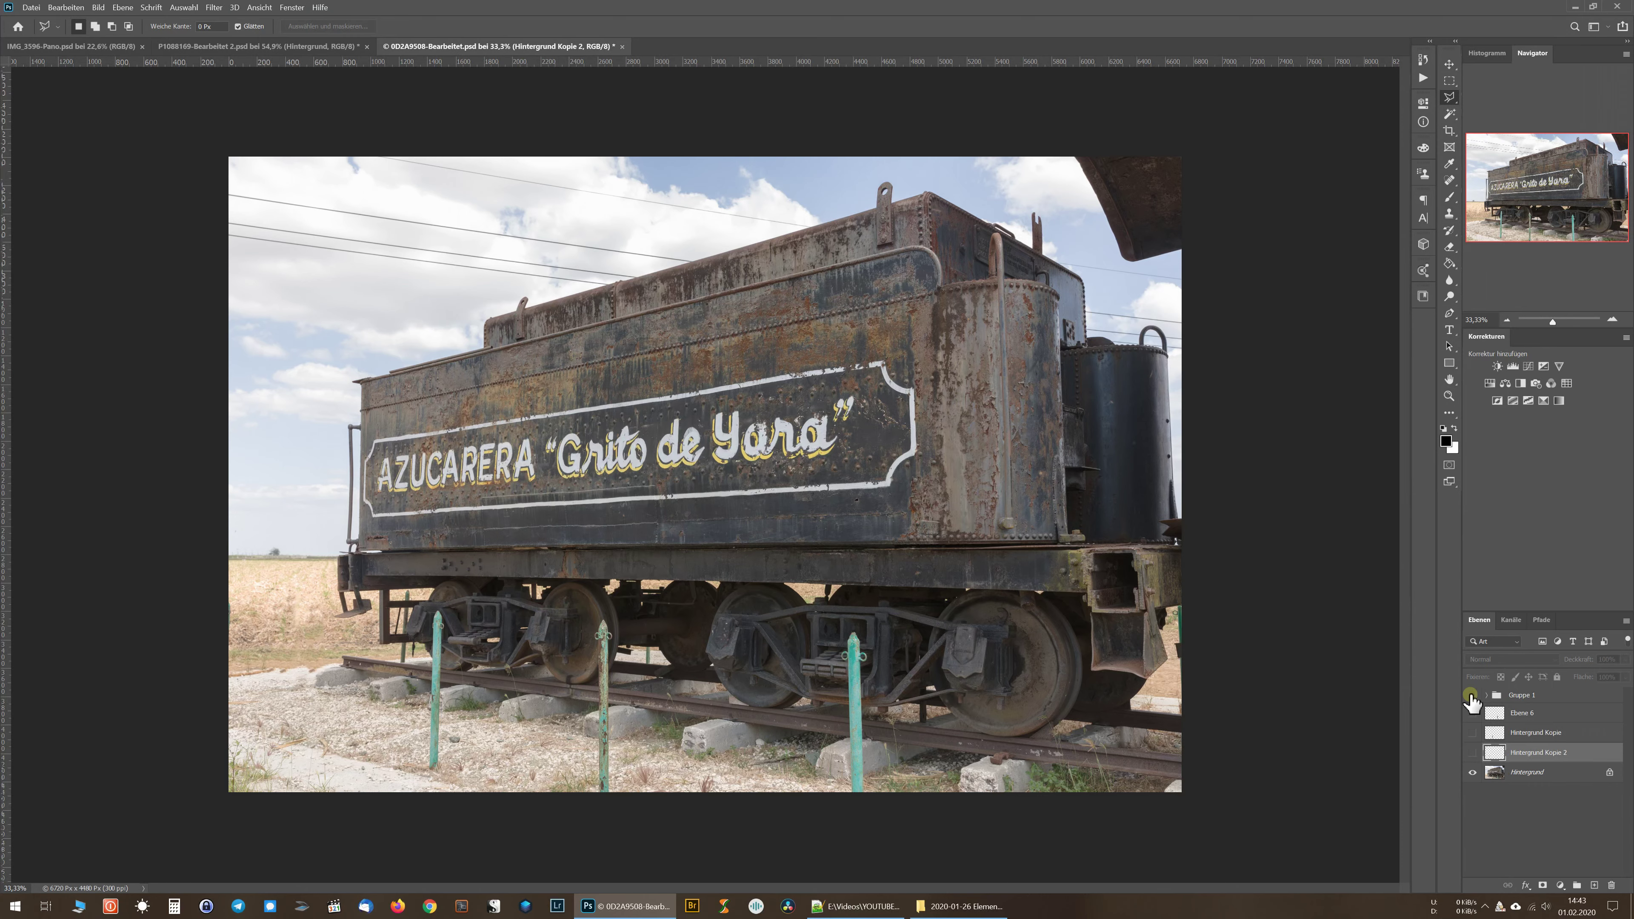
{"action": "left_click", "coordinate": [1472, 696]}
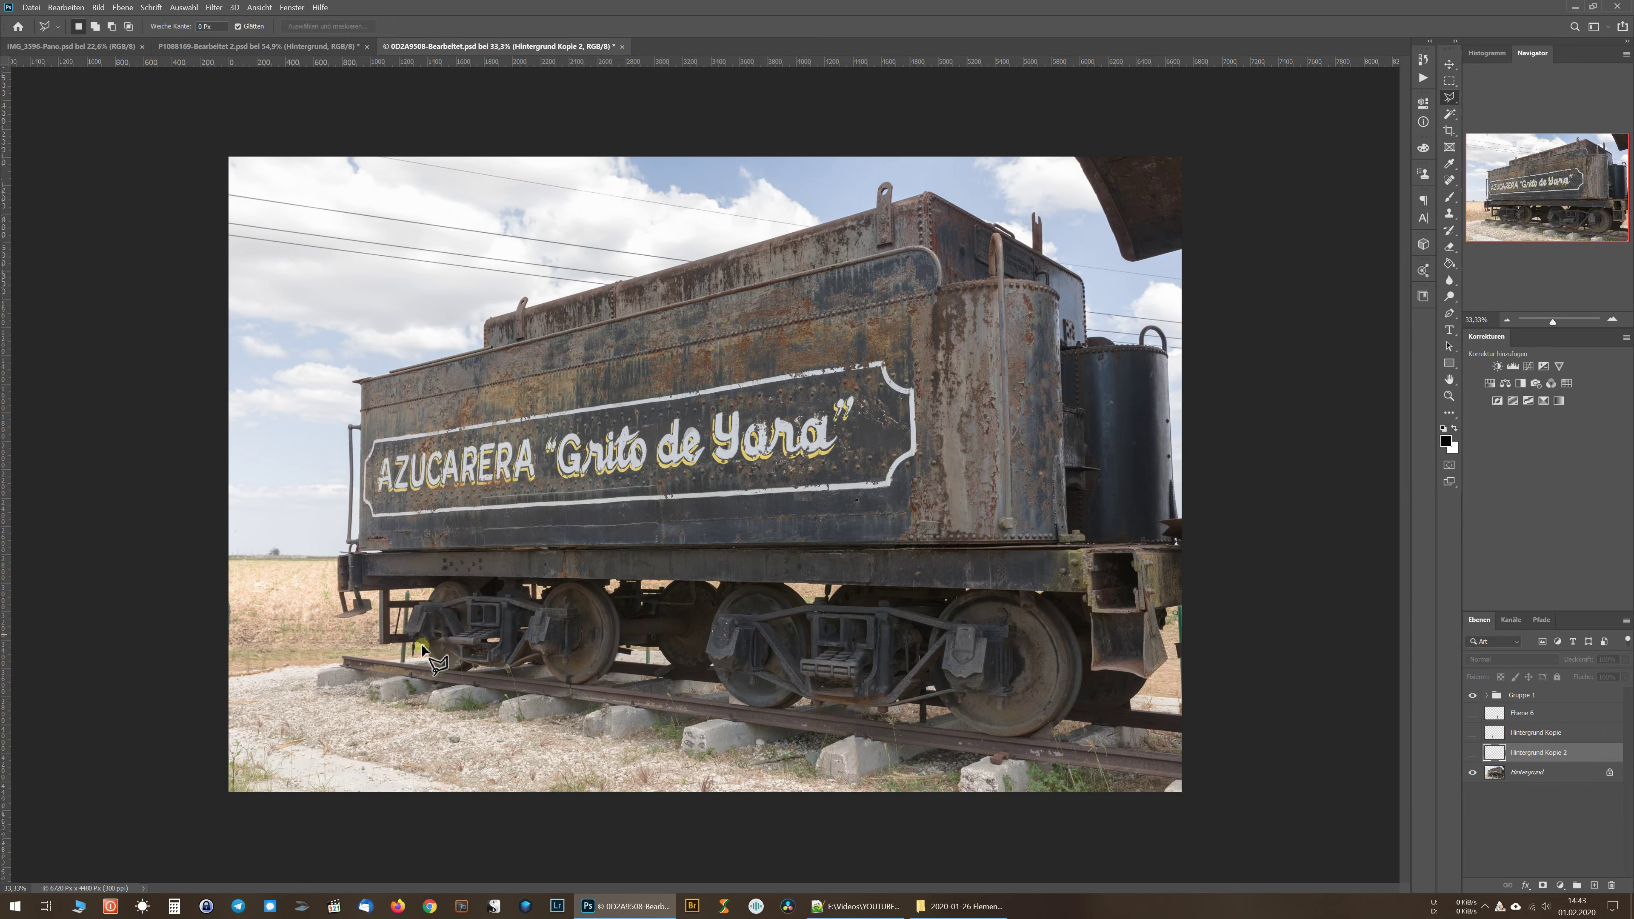
{"action": "left_click", "coordinate": [1486, 695]}
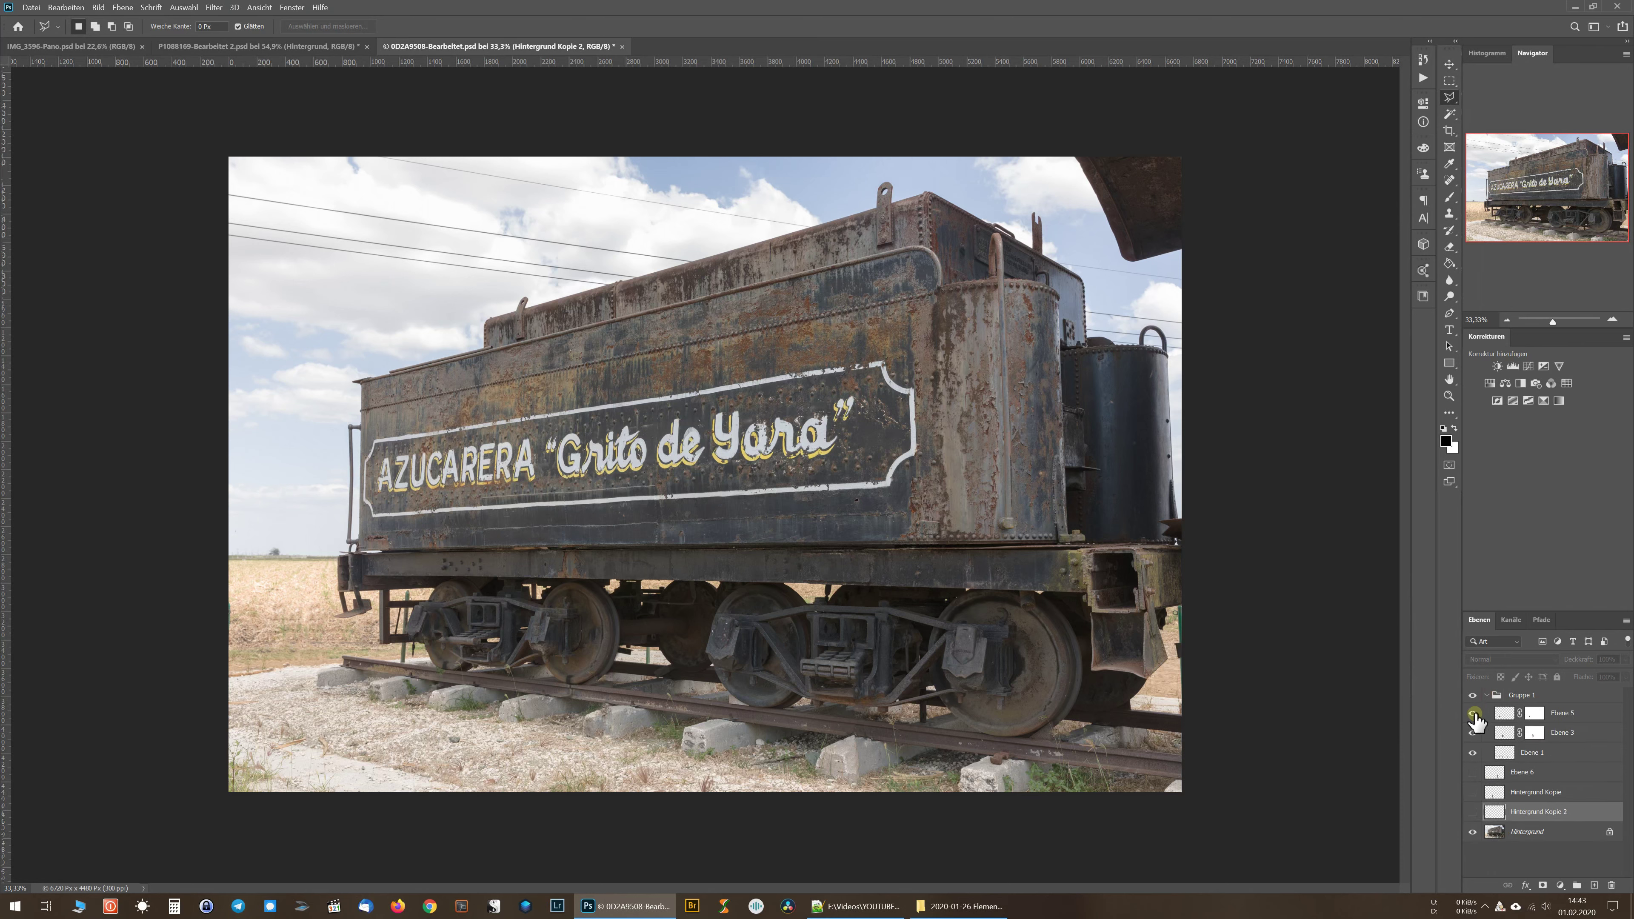
{"action": "left_click", "coordinate": [671, 636]}
{"action": "left_click", "coordinate": [1506, 833]}
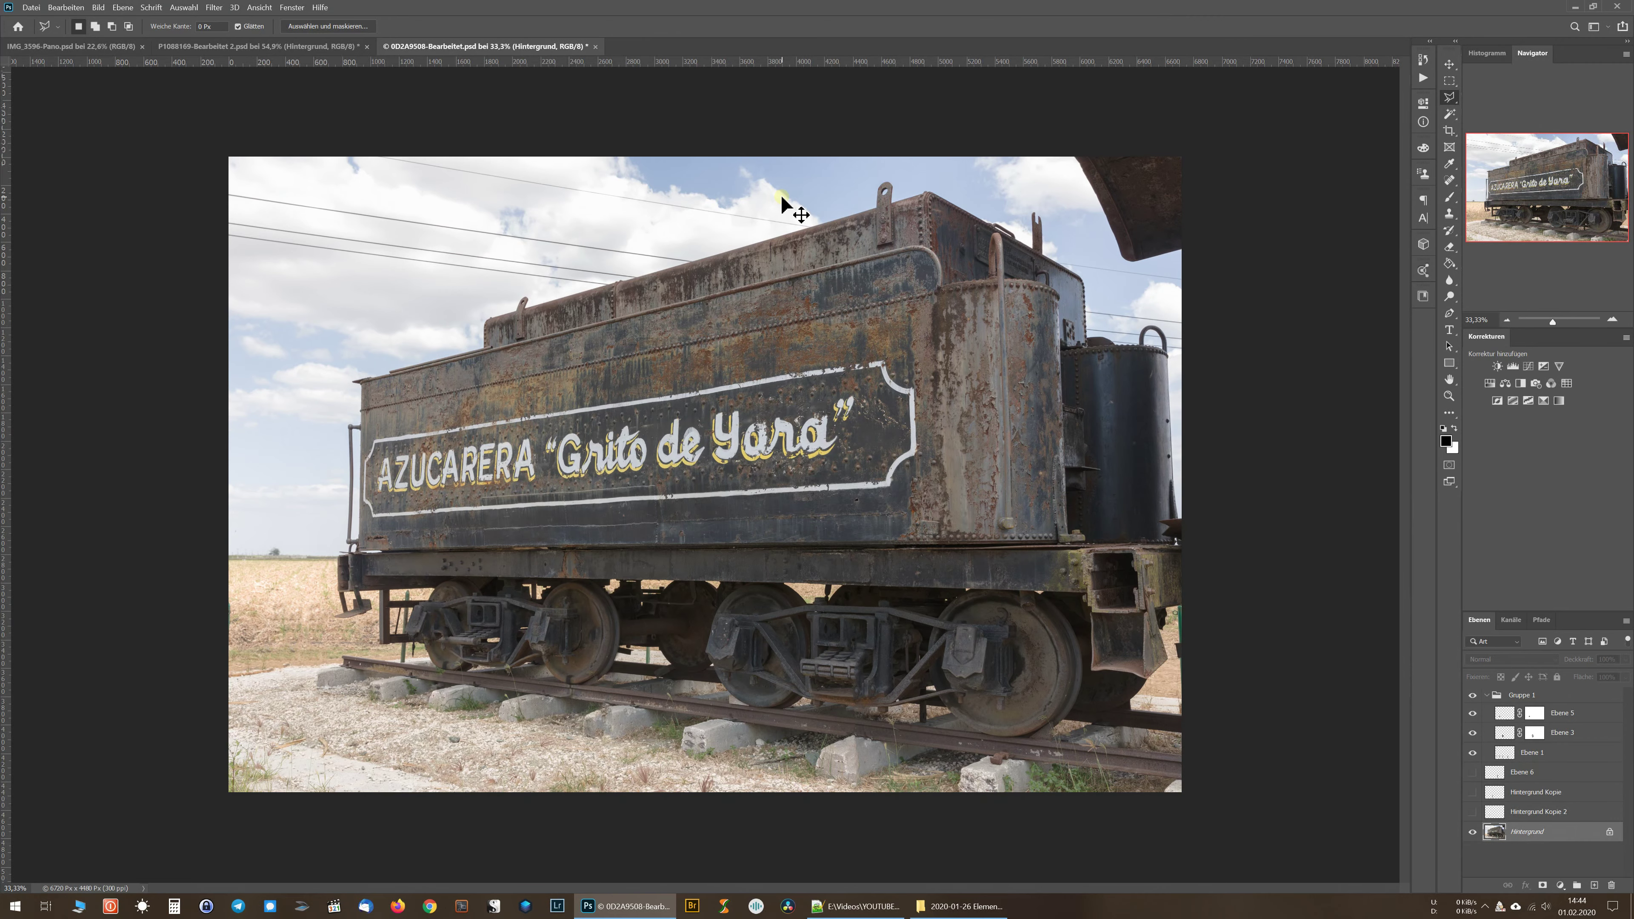
Zoom in on the sky above the tender and set the Spot Healing Brush to 52 px
{"action": "scroll", "coordinate": [782, 200], "scroll_direction": "up", "scroll_amount": 1}
{"action": "scroll", "coordinate": [782, 200], "scroll_direction": "up", "scroll_amount": 1}
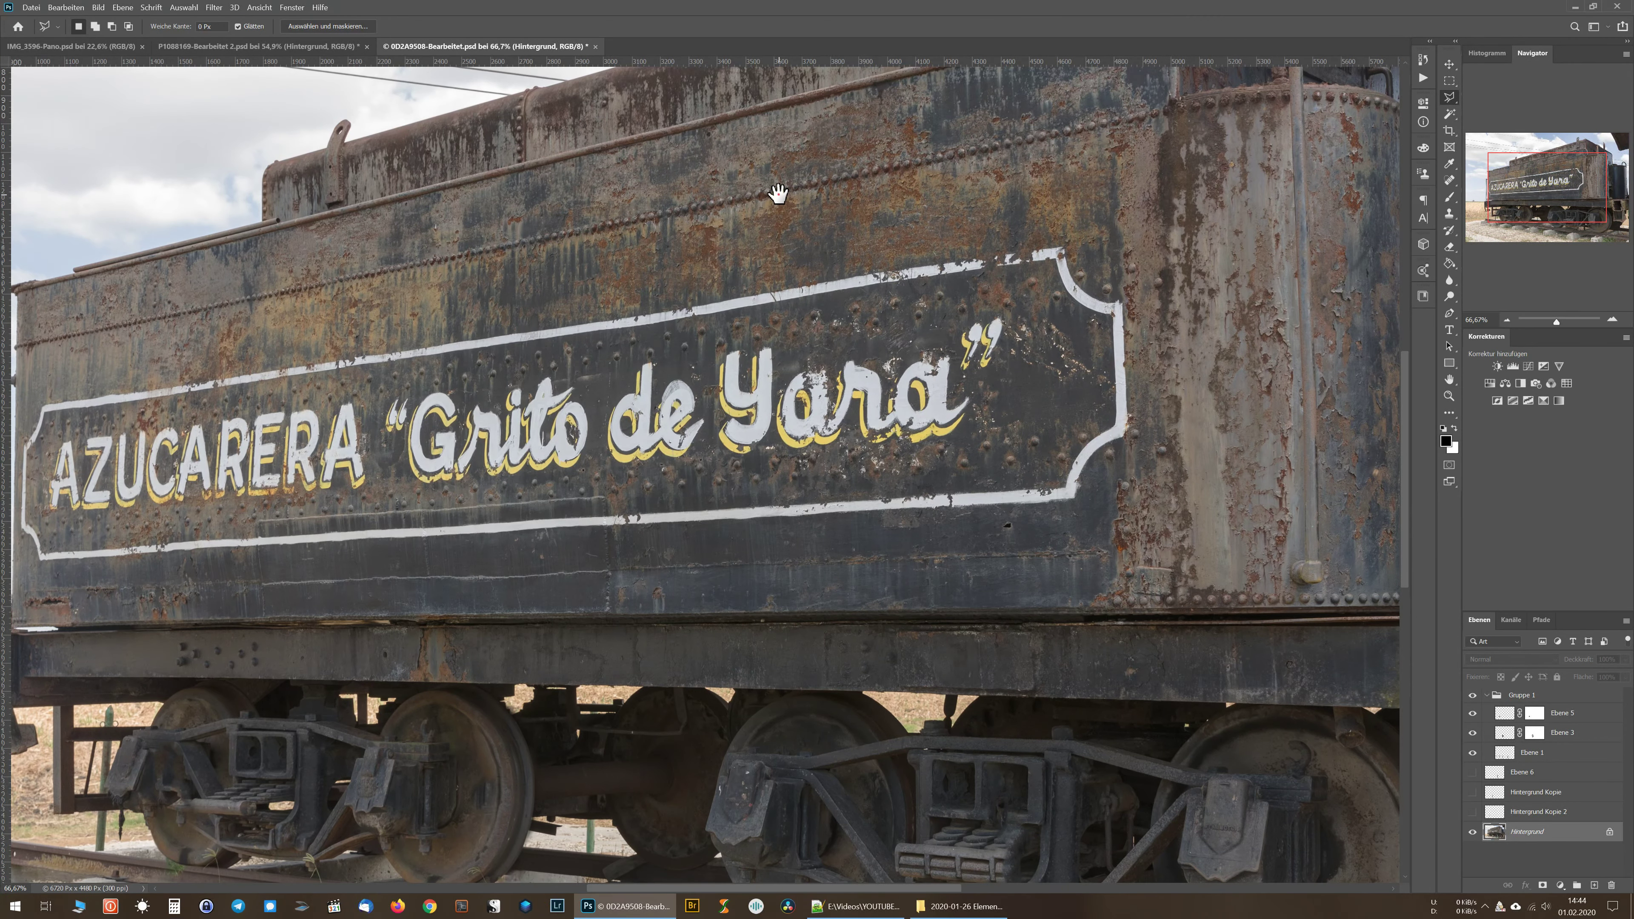
{"action": "left_click_drag", "start_coordinate": [775, 191], "coordinate": [1108, 700]}
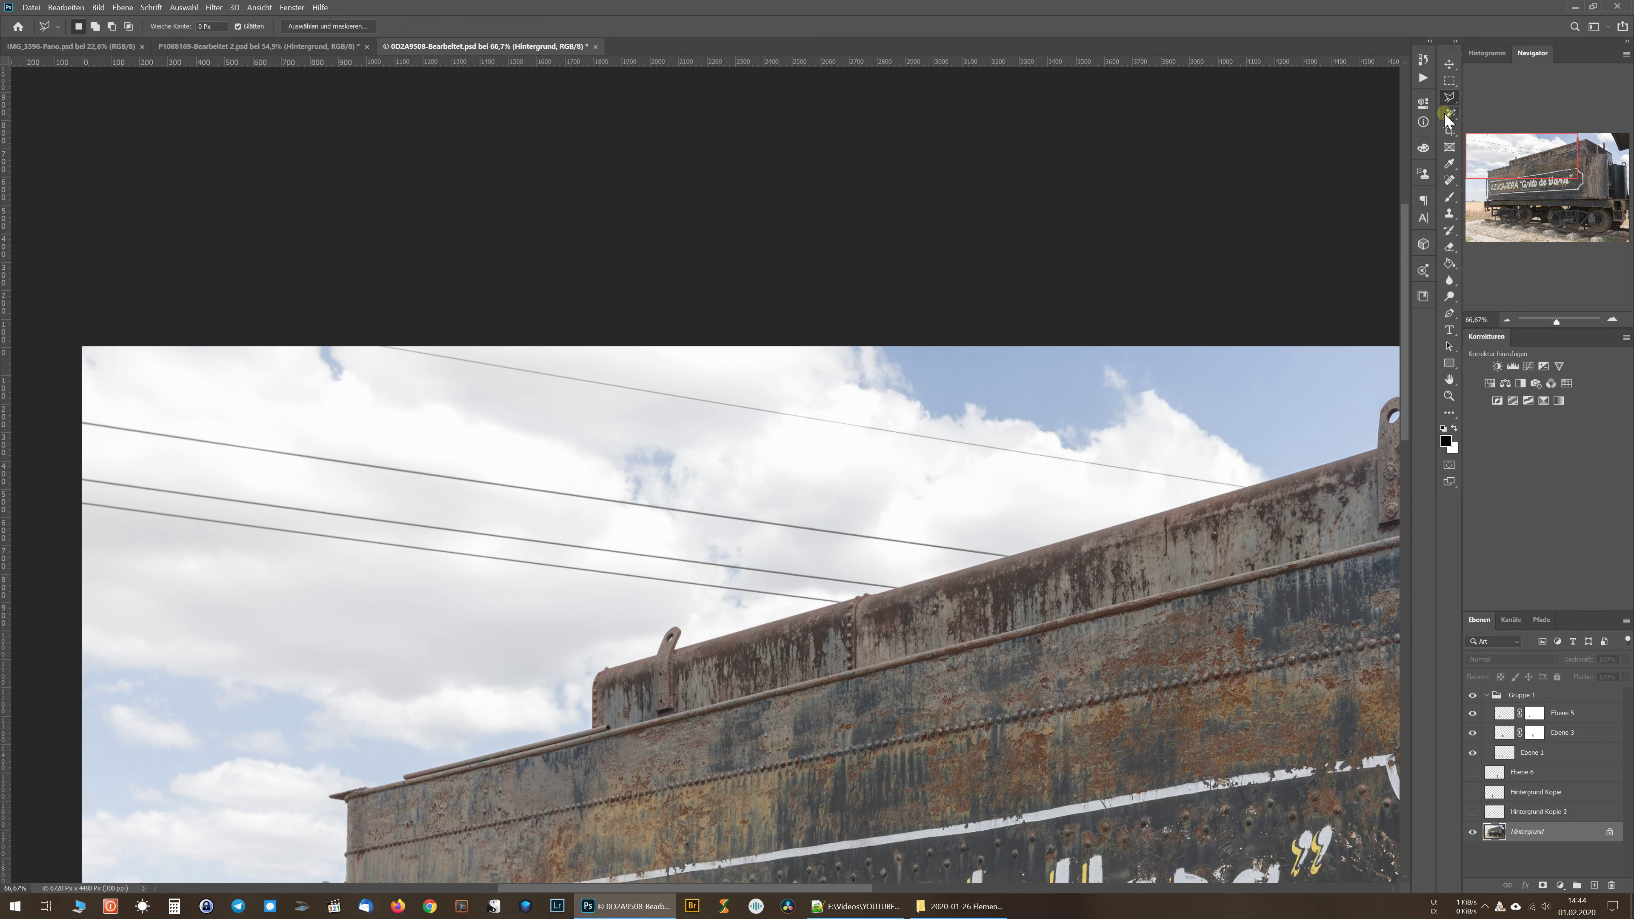
{"action": "left_click", "coordinate": [1449, 180]}
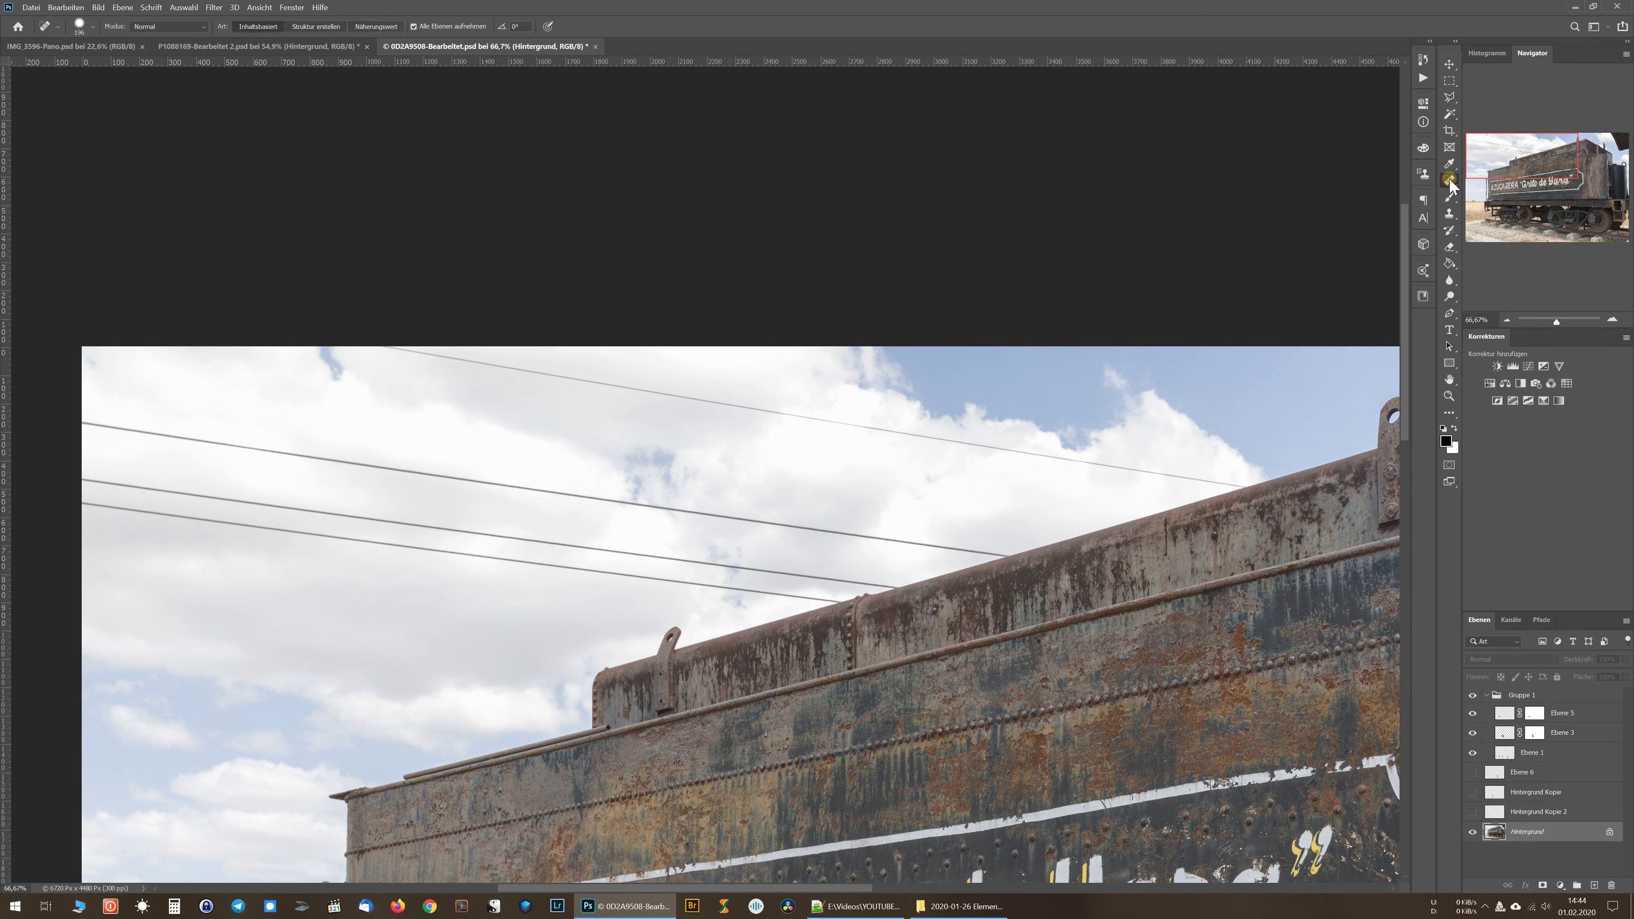
{"action": "left_click", "coordinate": [1208, 462]}
{"action": "mouse_move", "coordinate": [1209, 462]}
{"action": "left_mouse_down"}
{"action": "mouse_move", "coordinate": [1152, 442]}
{"action": "mouse_move", "coordinate": [1183, 478]}
{"action": "left_mouse_up"}
{"action": "left_click", "coordinate": [1222, 479]}
Heal away a long stretch of the top wire, then rotate the view so the wires run vertically
{"action": "left_click_drag", "start_coordinate": [1183, 478], "coordinate": [899, 430]}
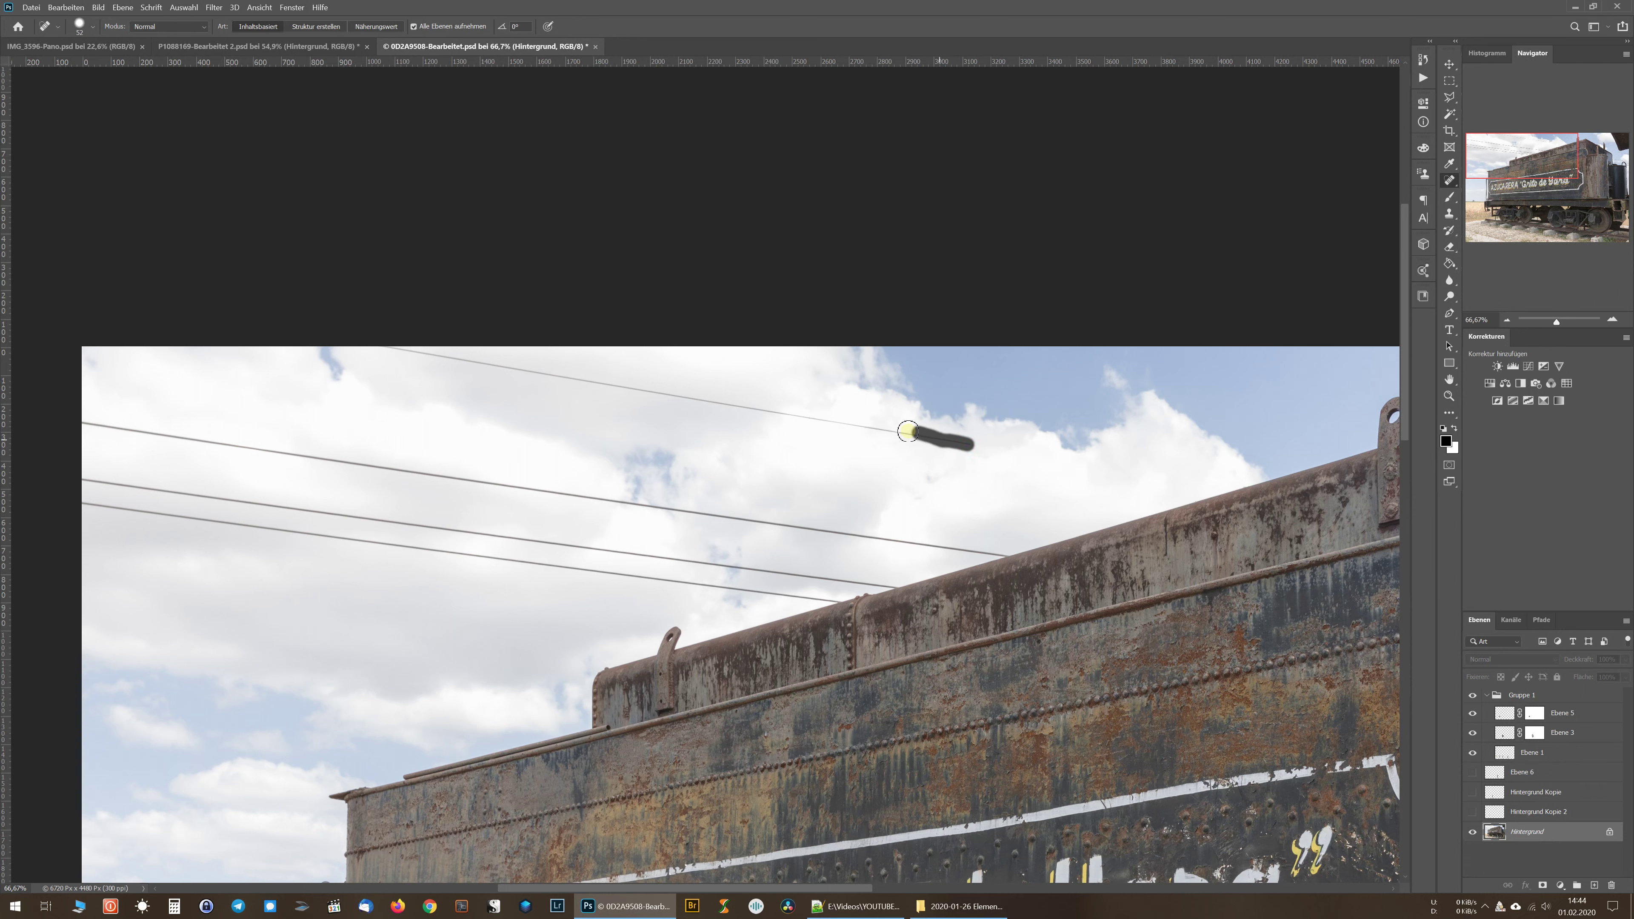
{"action": "mouse_move", "coordinate": [900, 430]}
{"action": "left_mouse_down"}
{"action": "mouse_move", "coordinate": [779, 427]}
{"action": "mouse_move", "coordinate": [566, 379]}
{"action": "left_mouse_up"}
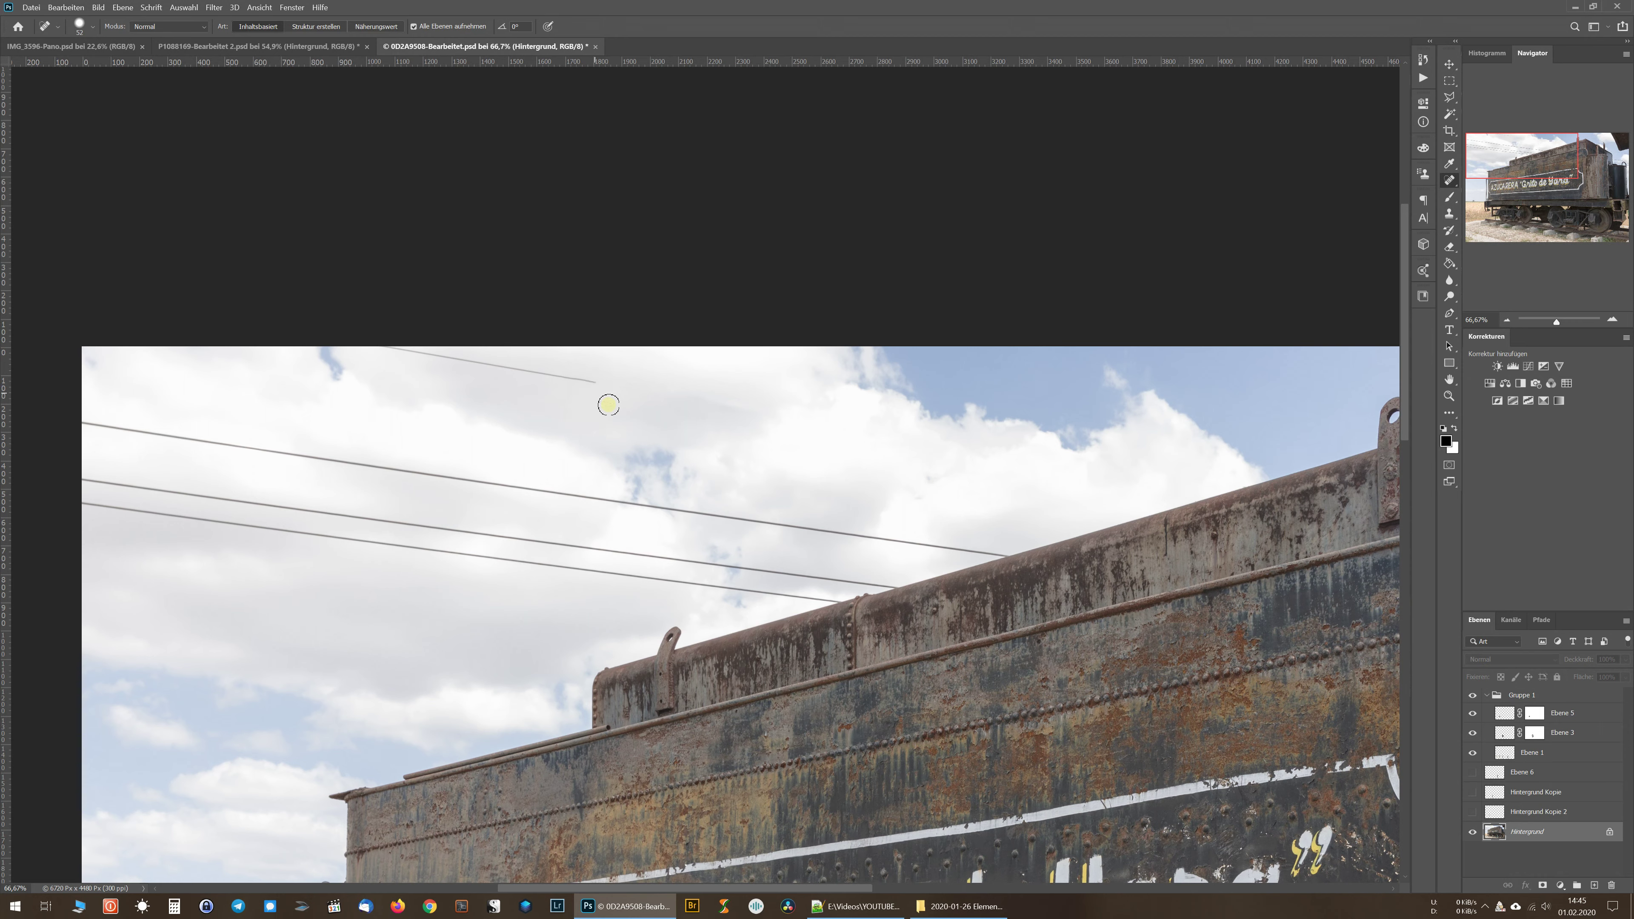
{"action": "key", "text": "r"}
{"action": "left_click_drag", "start_coordinate": [678, 379], "coordinate": [740, 457]}
Heal the power line beside the tender's end from the top downward, viewing at 50%
{"action": "key", "text": "j"}
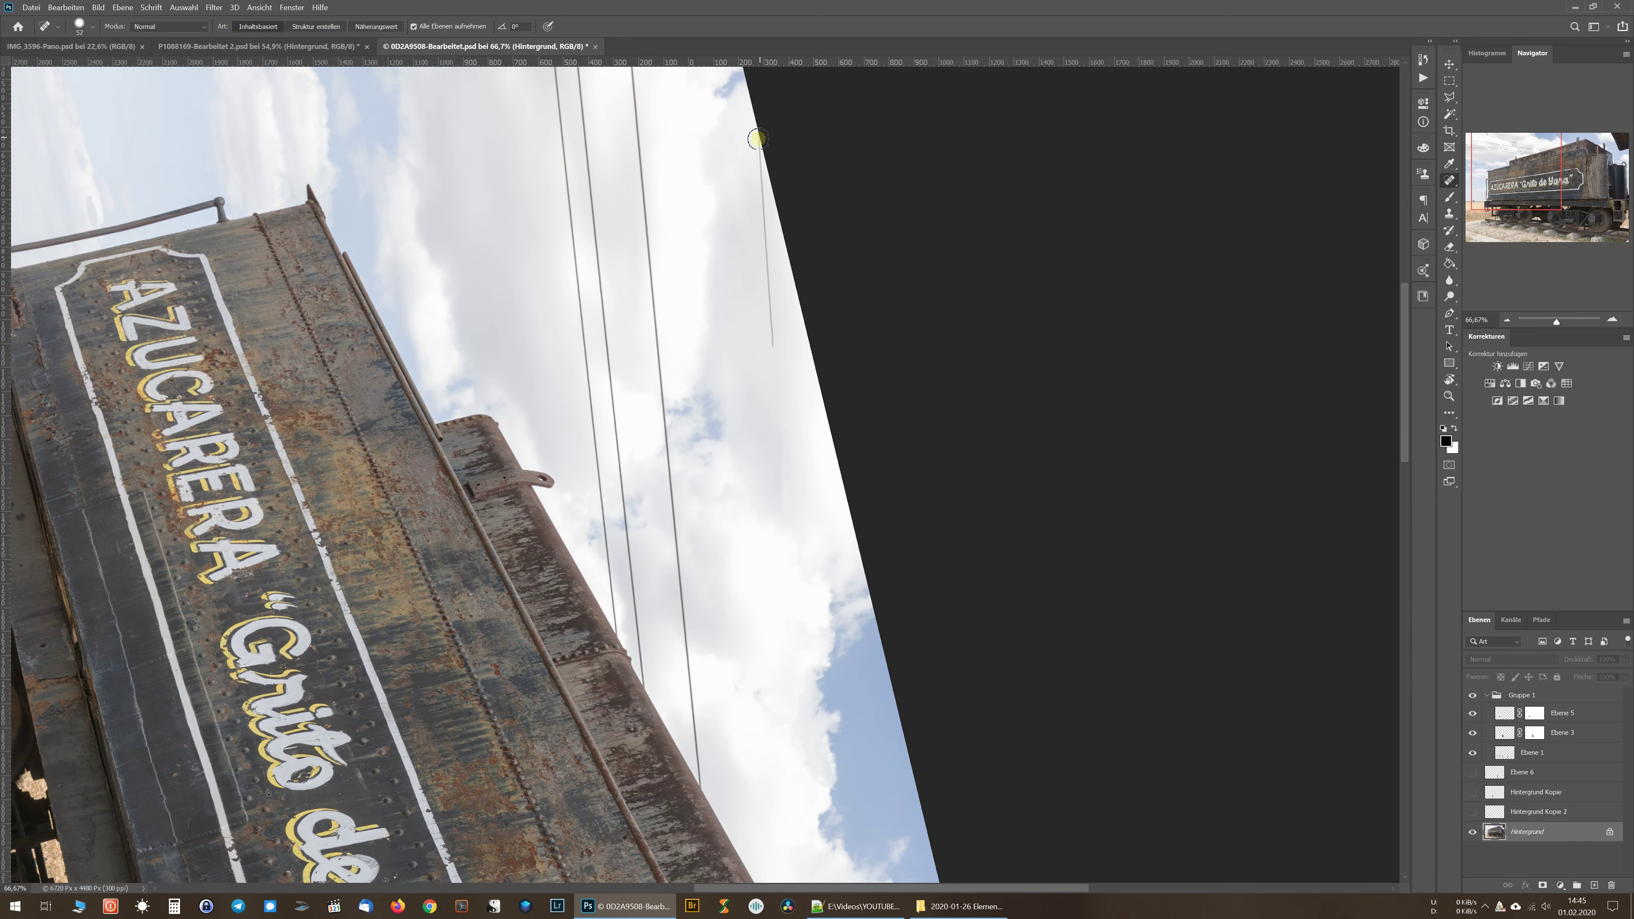
{"action": "left_click_drag", "start_coordinate": [756, 139], "coordinate": [775, 346]}
{"action": "mouse_move", "coordinate": [715, 394]}
{"action": "left_mouse_down"}
{"action": "mouse_move", "coordinate": [822, 595]}
{"action": "mouse_move", "coordinate": [810, 548]}
{"action": "left_mouse_up"}
{"action": "key", "text": "ctrl+minus"}
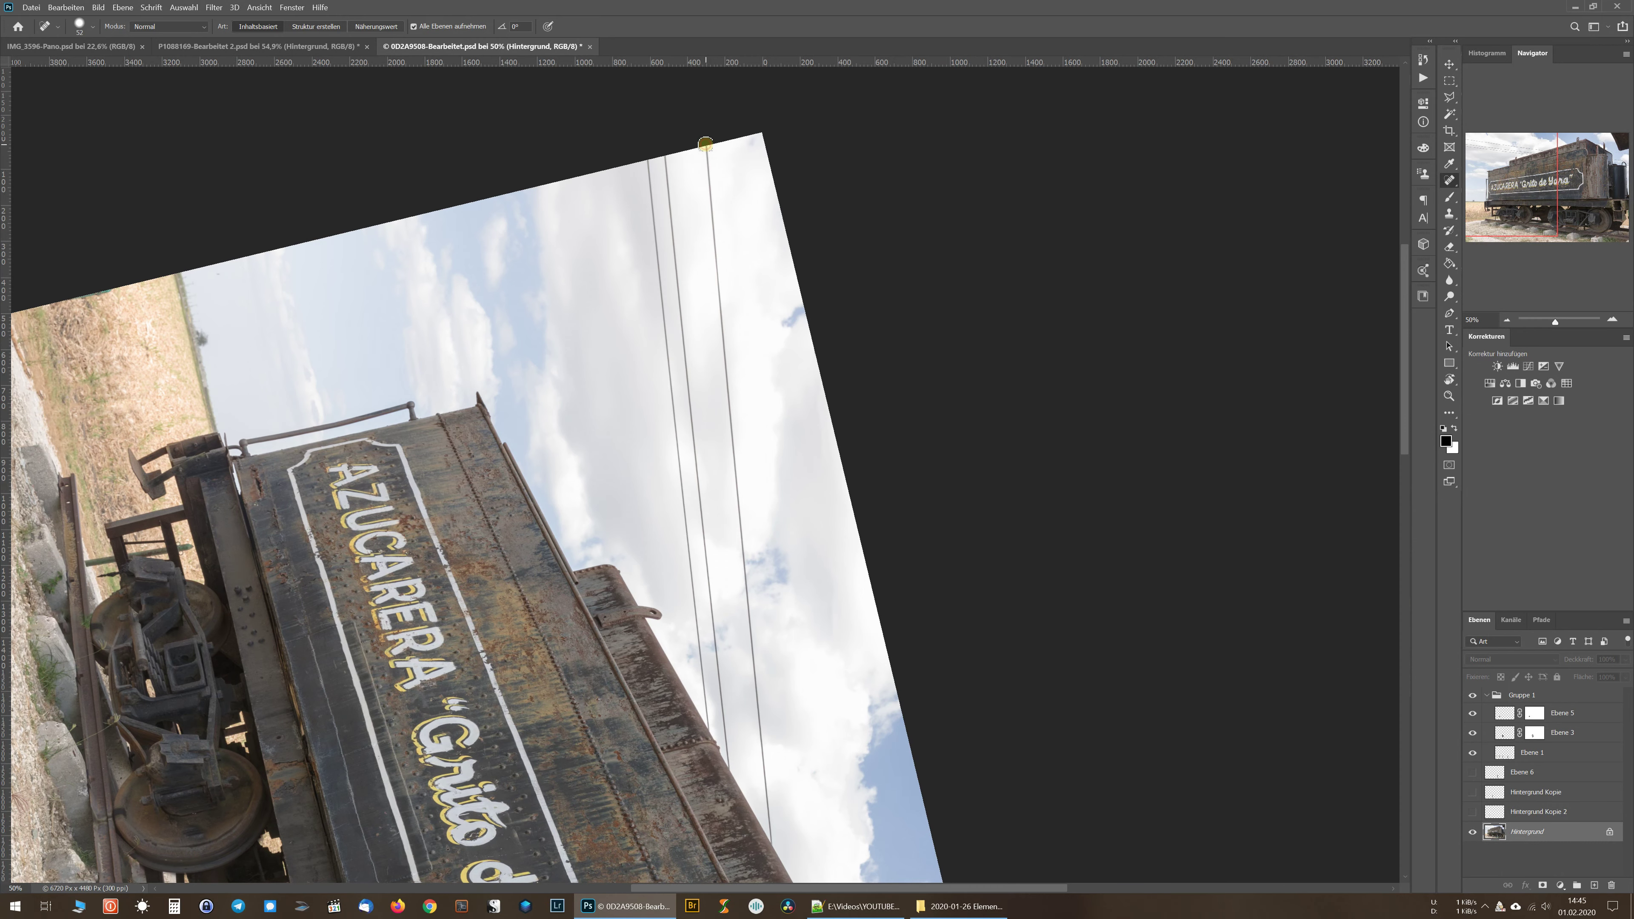
{"action": "mouse_move", "coordinate": [702, 149]}
{"action": "left_mouse_down"}
{"action": "mouse_move", "coordinate": [896, 113]}
{"action": "mouse_move", "coordinate": [907, 275]}
{"action": "left_mouse_up"}
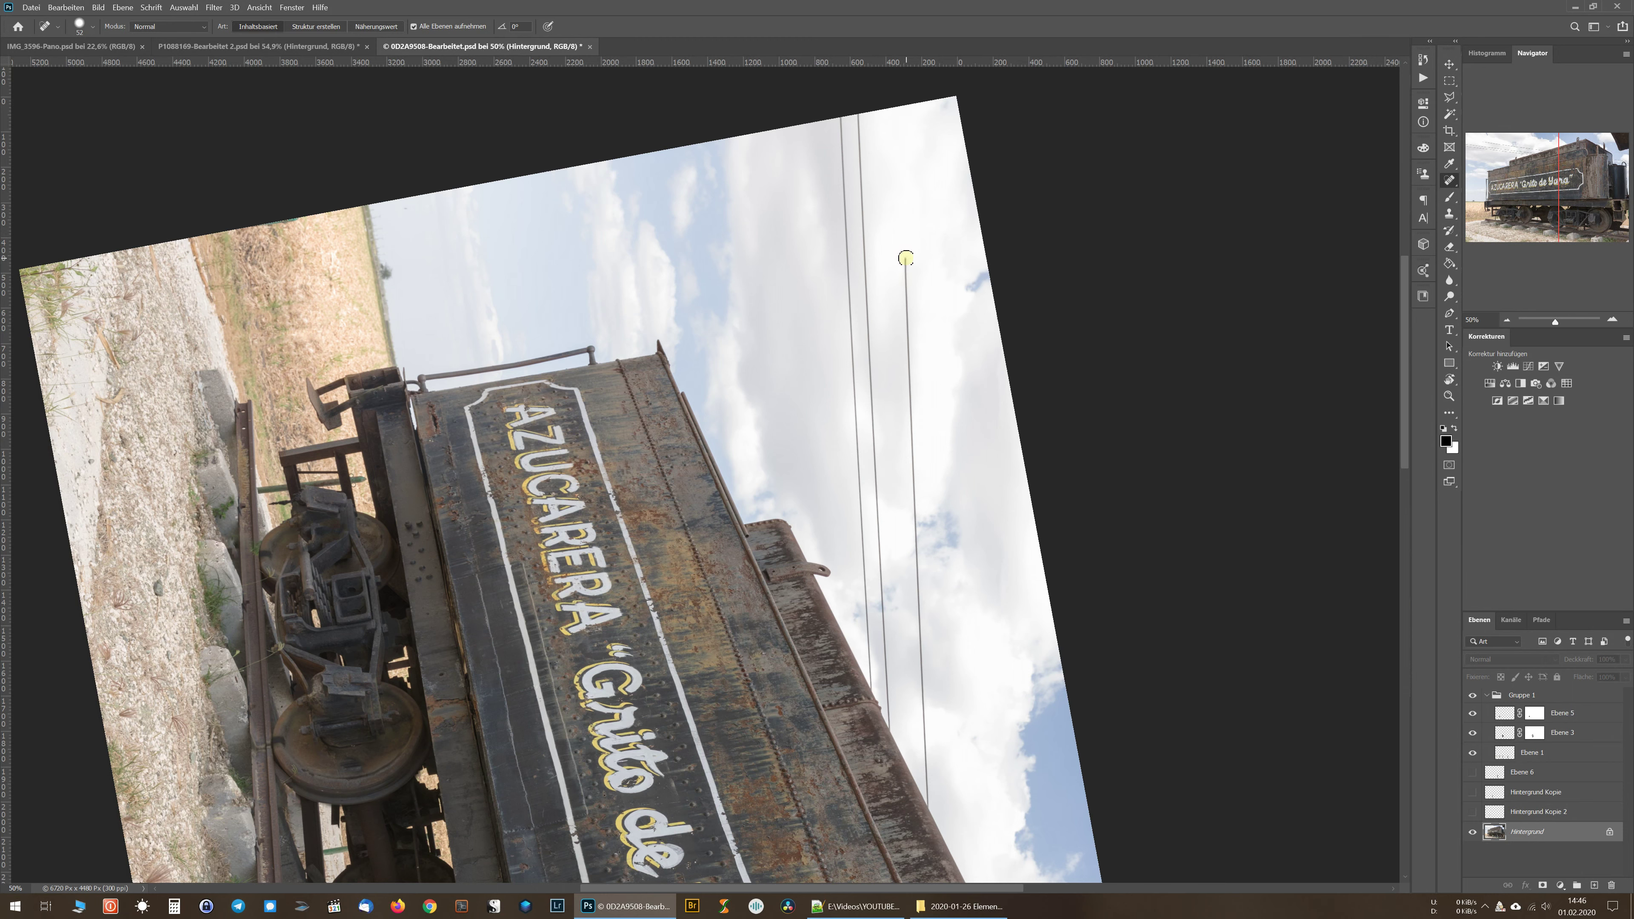
{"action": "left_click_drag", "start_coordinate": [906, 269], "coordinate": [924, 686]}
Heal the remaining lower and upper segments of the wire near the tender
{"action": "left_click_drag", "start_coordinate": [917, 622], "coordinate": [925, 738]}
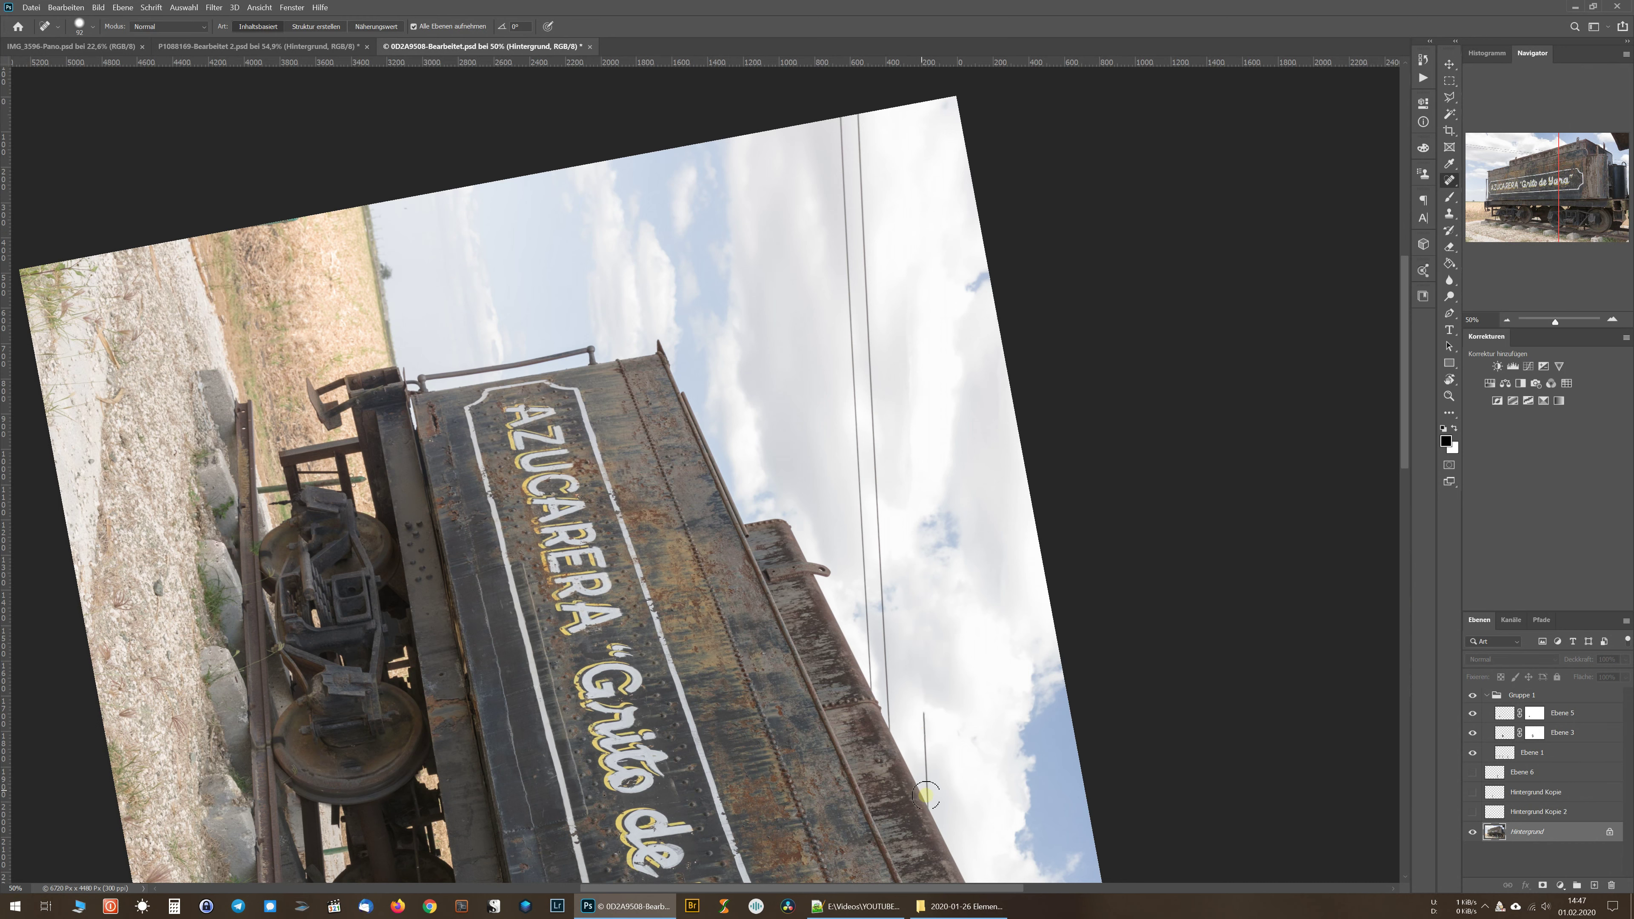
{"action": "left_click_drag", "start_coordinate": [933, 801], "coordinate": [924, 705]}
{"action": "left_click_drag", "start_coordinate": [895, 724], "coordinate": [874, 399]}
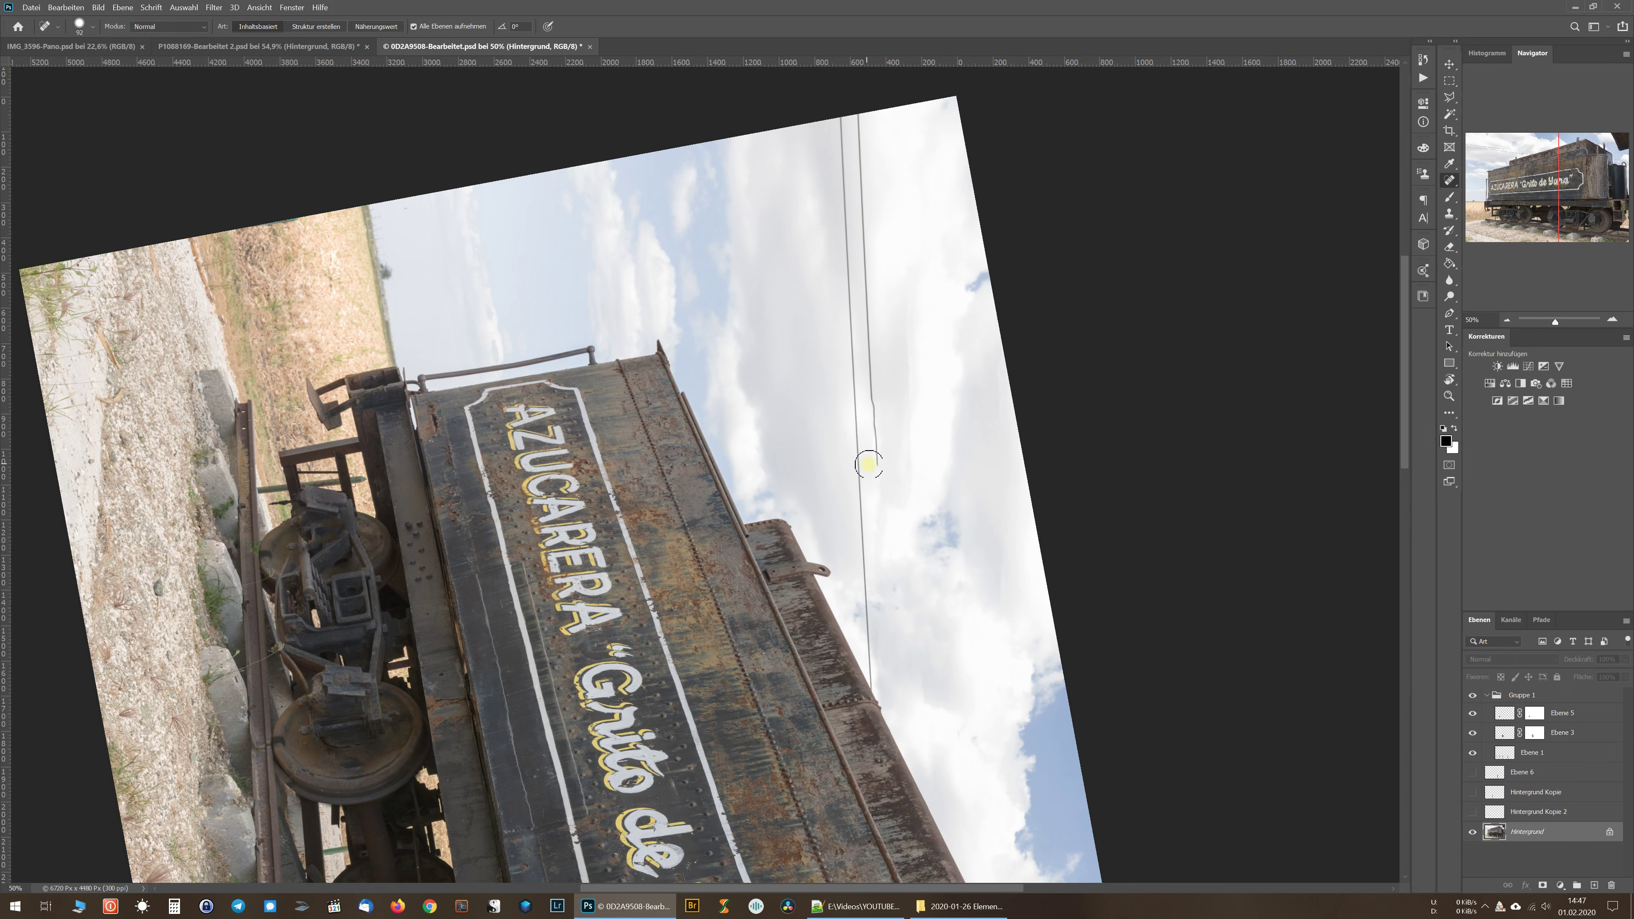
{"action": "mouse_move", "coordinate": [876, 463]}
{"action": "left_mouse_down"}
{"action": "mouse_move", "coordinate": [863, 112]}
{"action": "mouse_move", "coordinate": [877, 468]}
{"action": "mouse_move", "coordinate": [863, 203]}
{"action": "mouse_move", "coordinate": [839, 117]}
{"action": "mouse_move", "coordinate": [841, 287]}
{"action": "mouse_move", "coordinate": [847, 335]}
{"action": "mouse_move", "coordinate": [850, 270]}
{"action": "mouse_move", "coordinate": [876, 697]}
{"action": "left_mouse_up"}
Undo and redo the last healing stroke, reset the view rotation, and fit the whole photo
{"action": "key", "text": "ctrl+z"}
{"action": "key", "text": "ctrl+shift+z"}
{"action": "key", "text": "r"}
{"action": "key", "text": "Escape"}
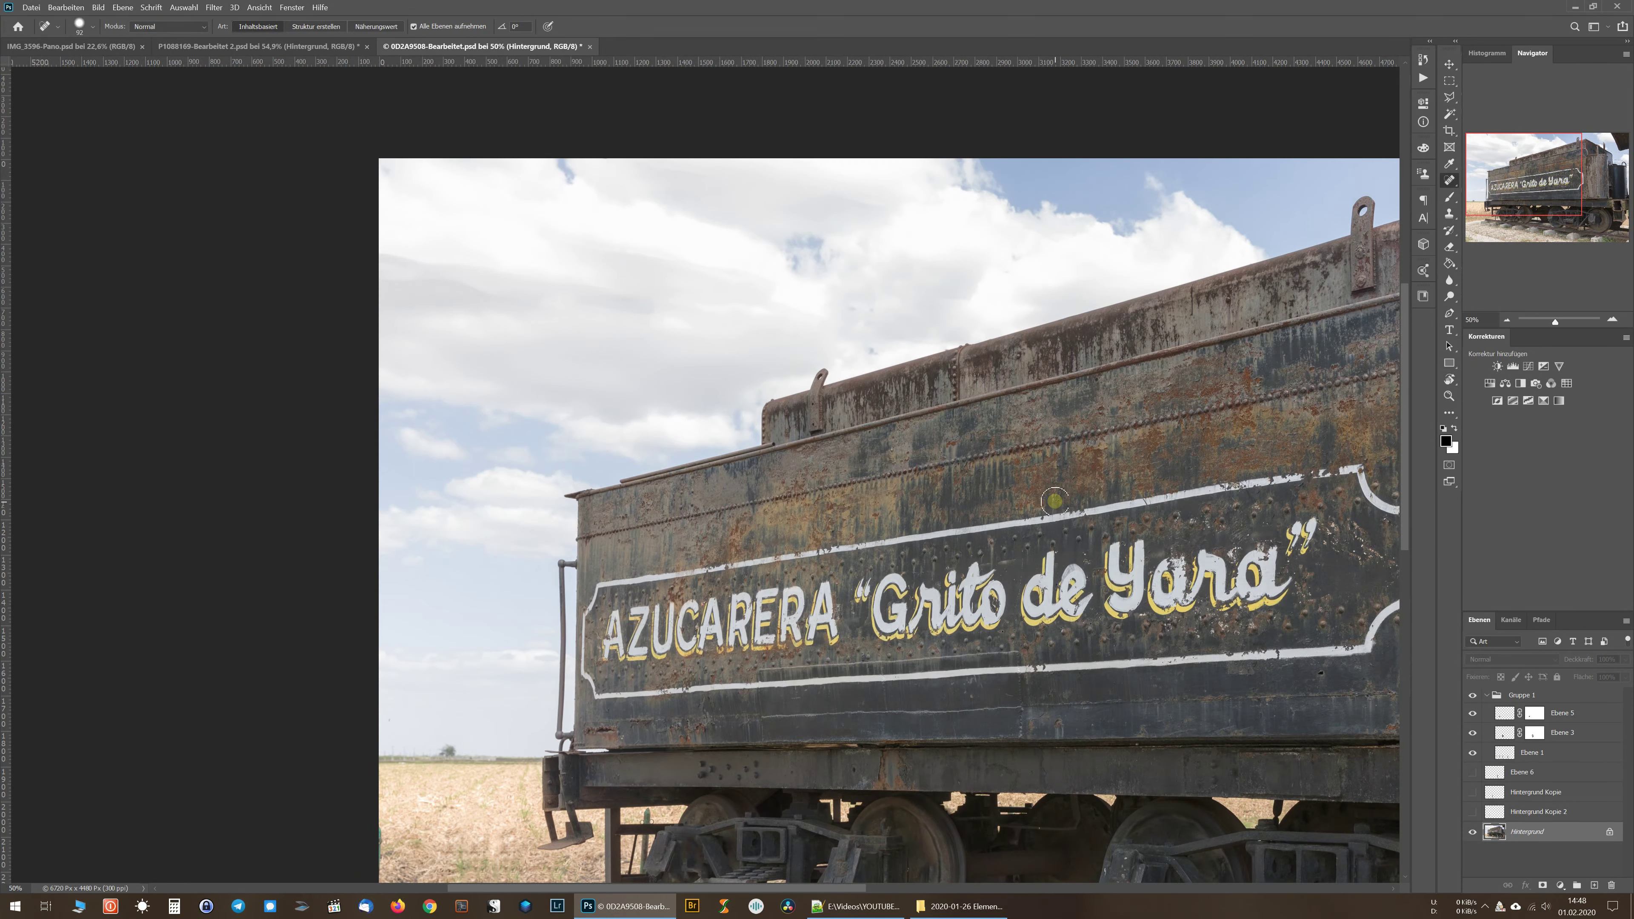
{"action": "key", "text": "ctrl+0"}
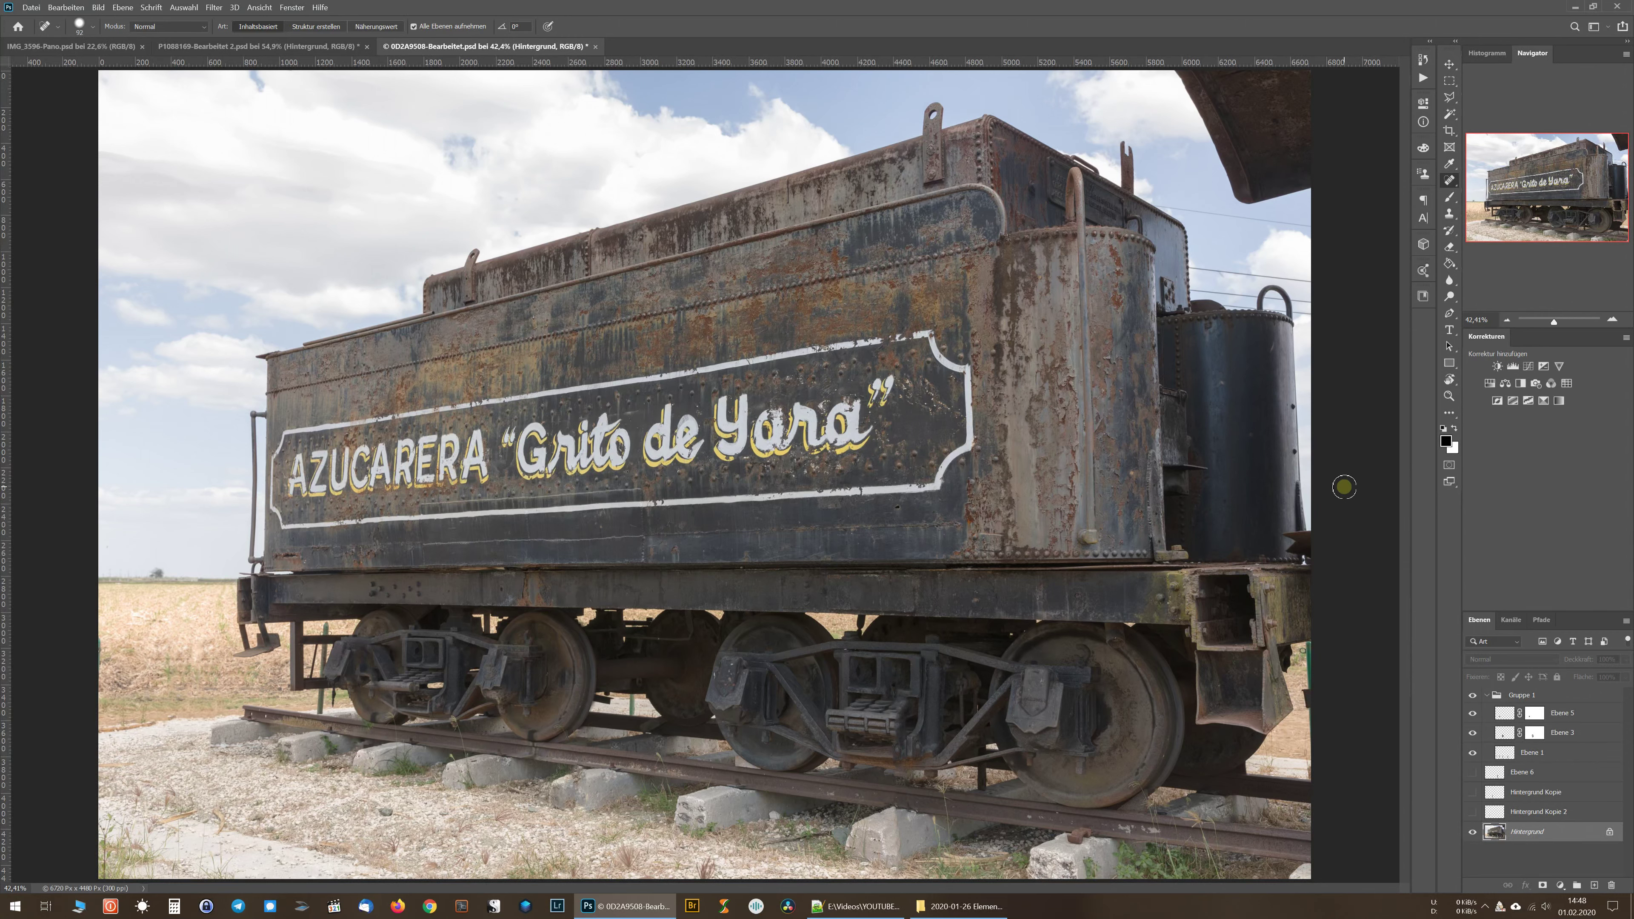